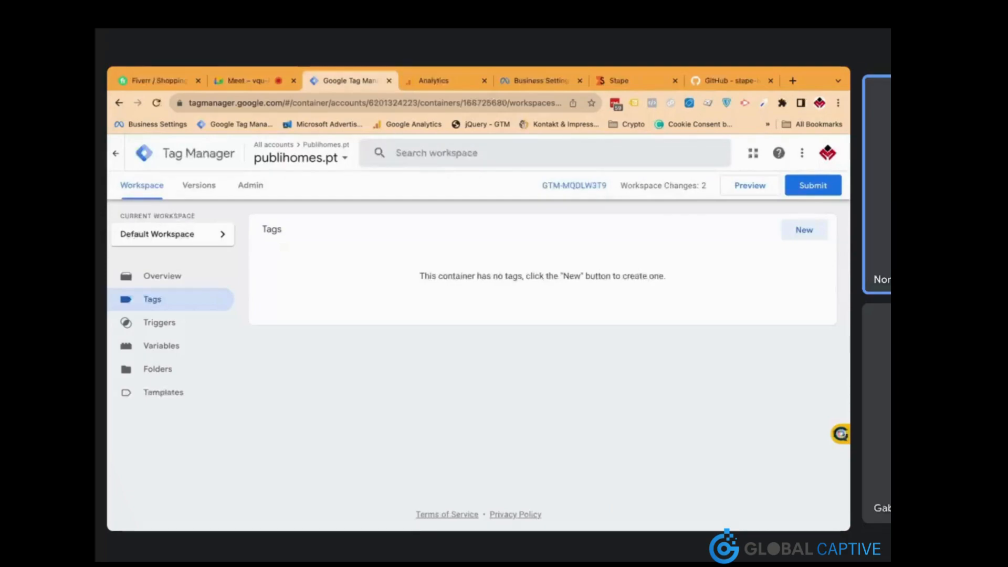
Open the publihomes.pt website in a new browser tab
key(ctrl+t)
text(p)
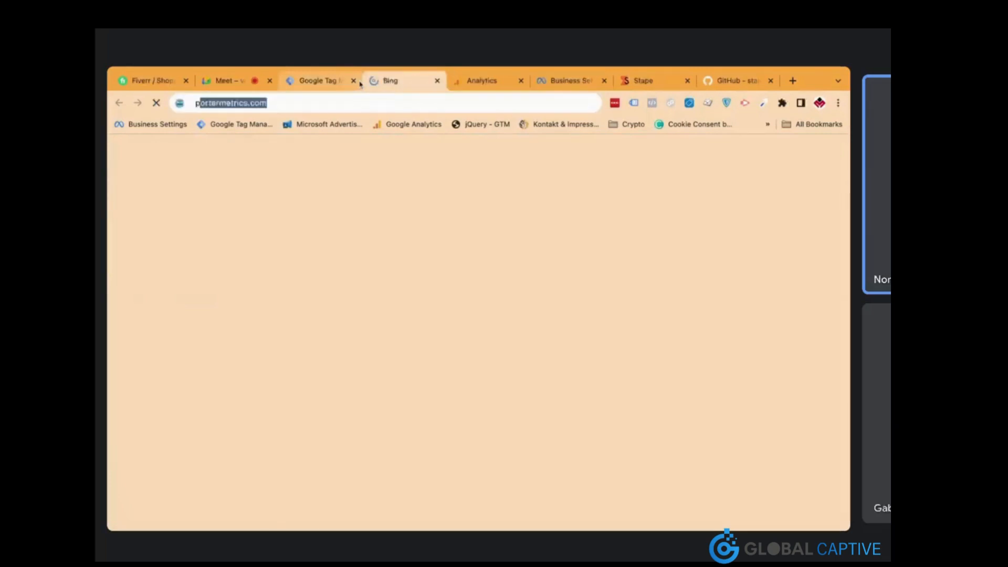
text(ublihomes.pt)
key(Return)
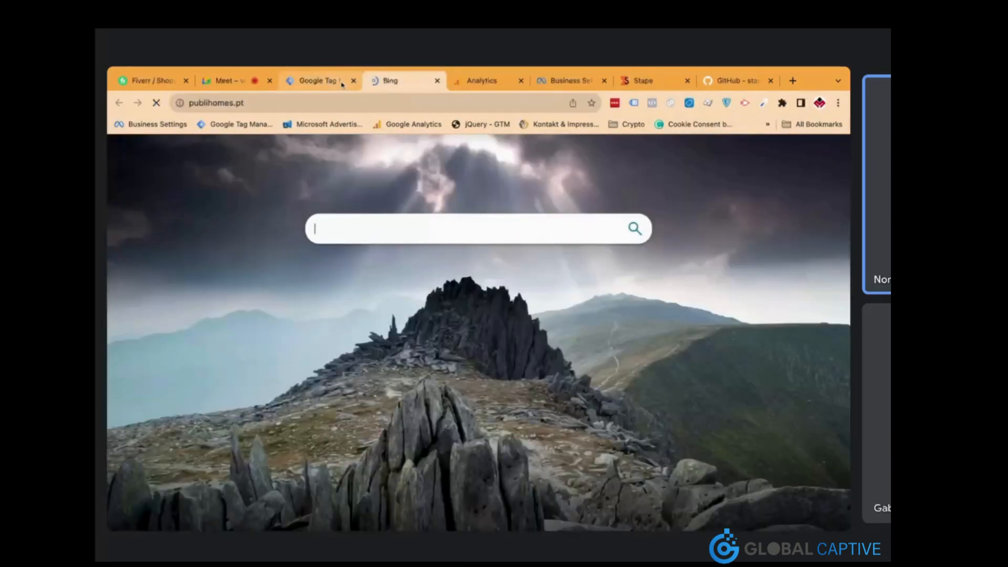
Glance at the loaded publihomes.pt homepage, then bring up the Google Analytics admin page
click(331, 81)
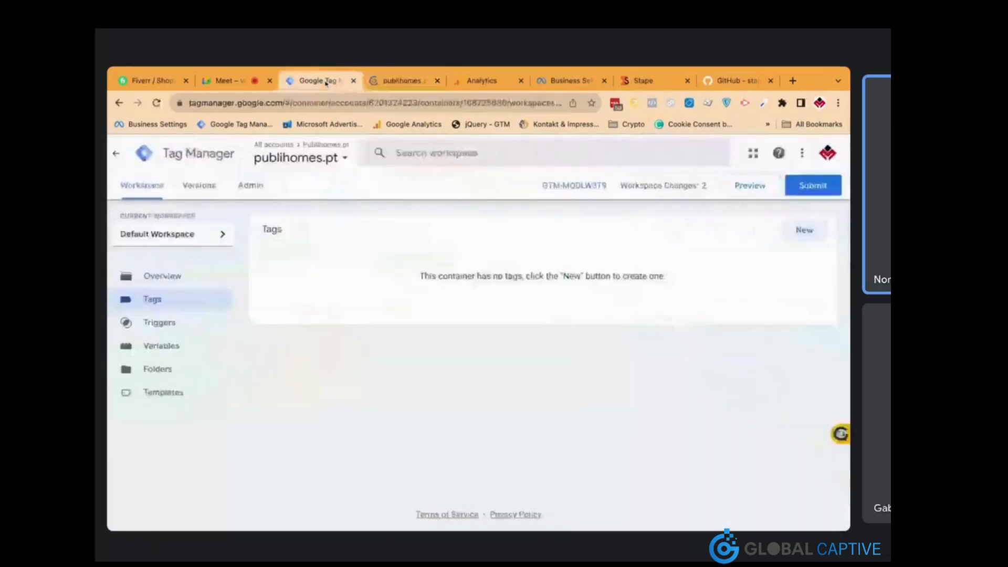
click(383, 85)
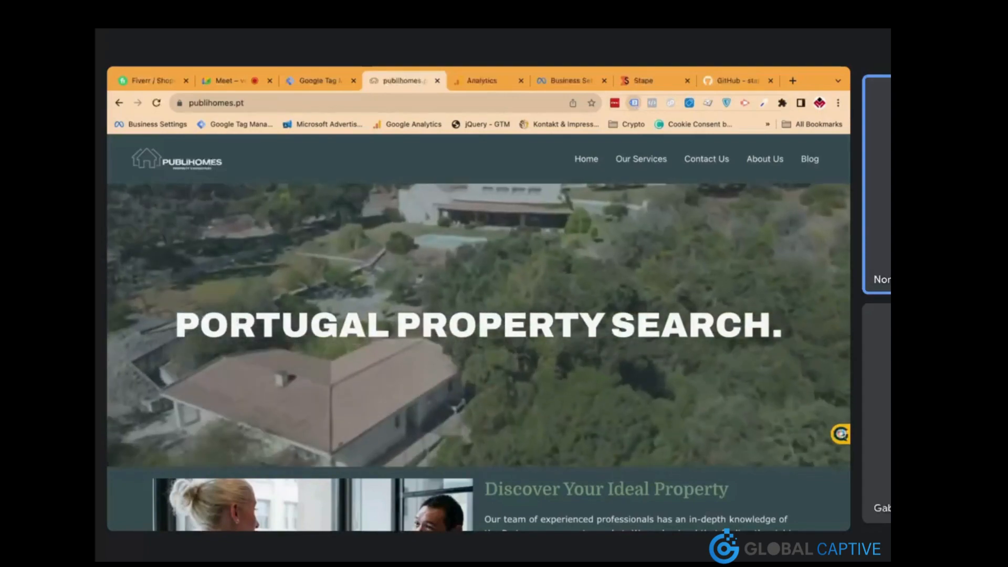
click(320, 80)
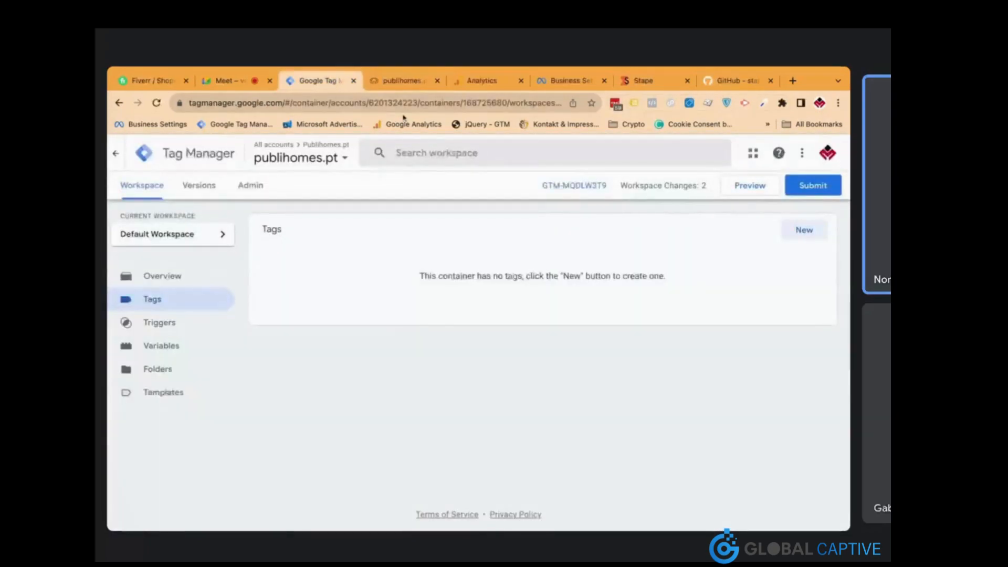
click(483, 81)
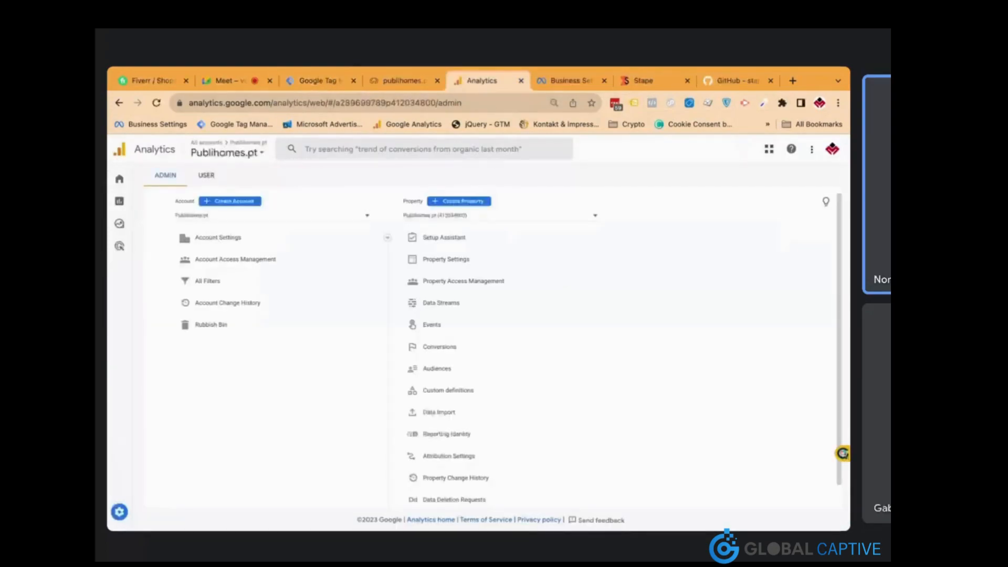
Check the Meta Business Settings people list and the Stape dashboard, then return to Tag Manager
click(559, 85)
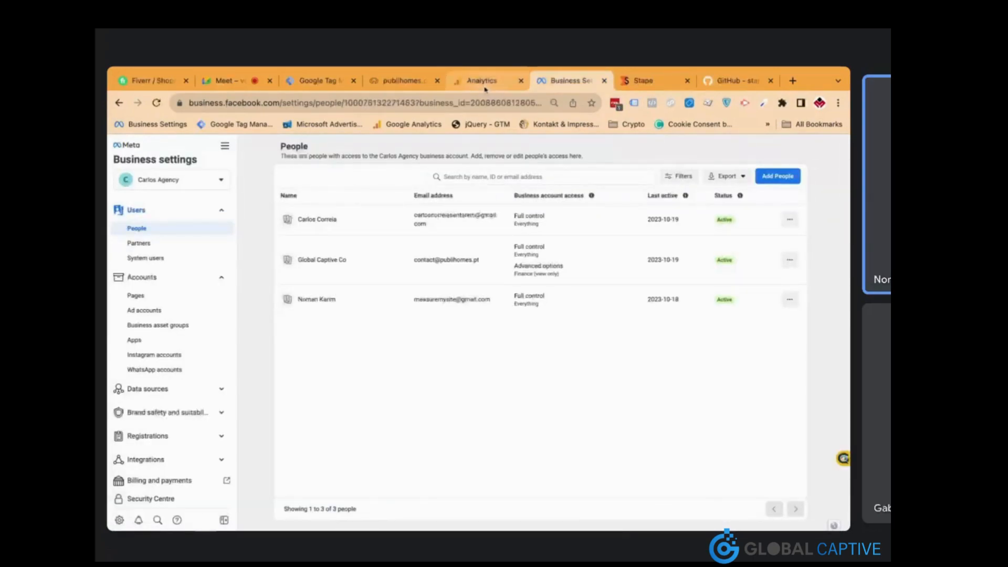
click(638, 84)
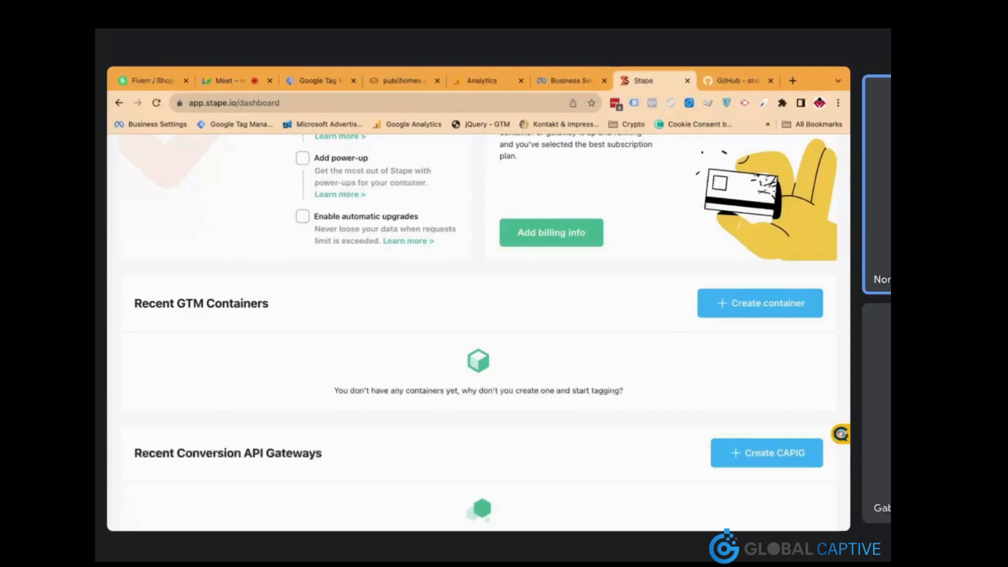
click(328, 84)
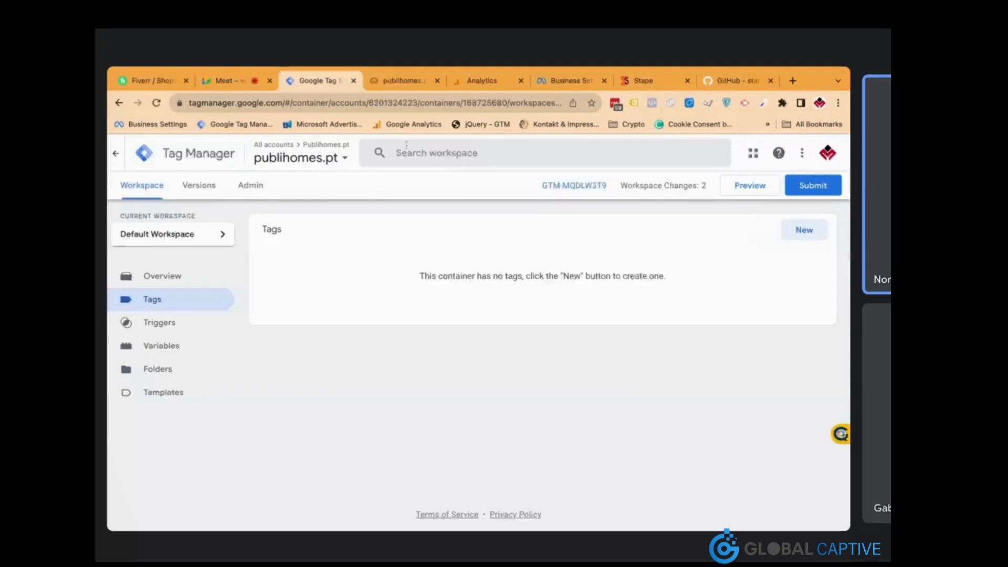
click(479, 84)
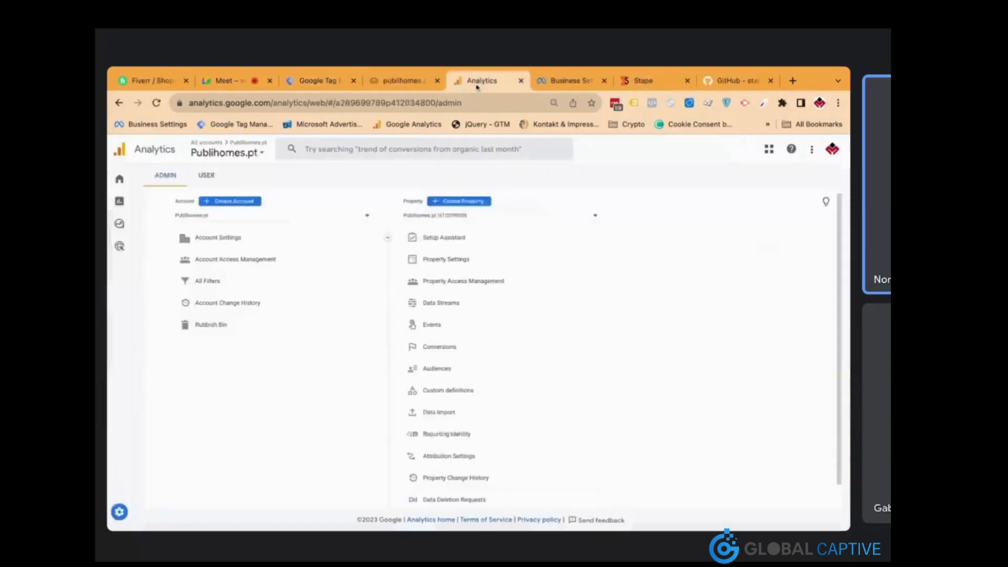
click(553, 87)
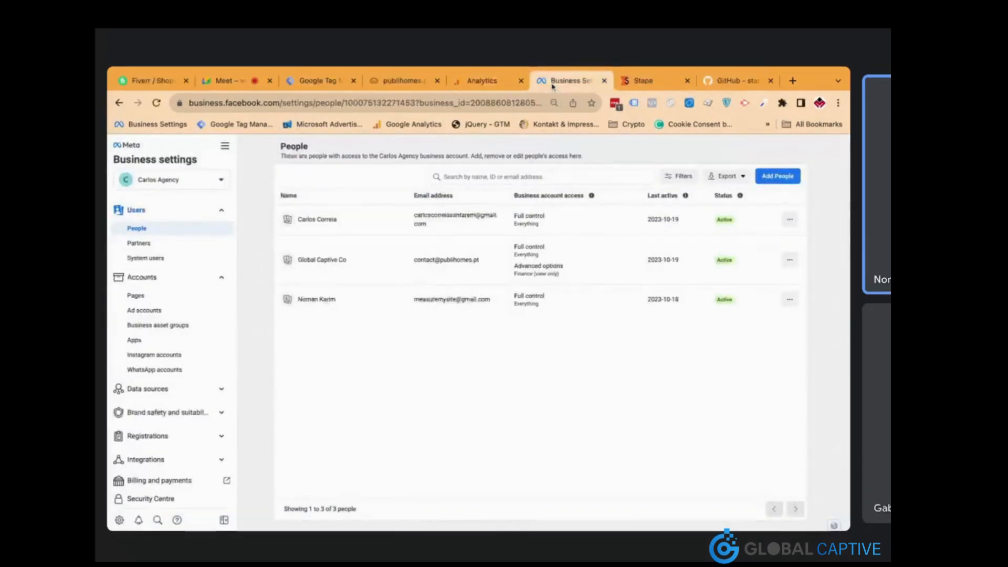
click(637, 84)
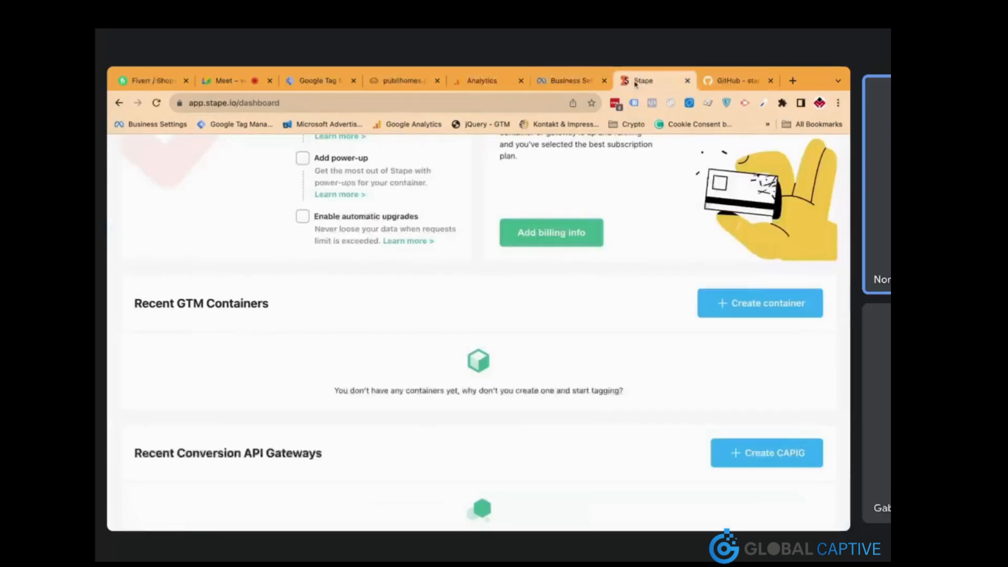
click(315, 84)
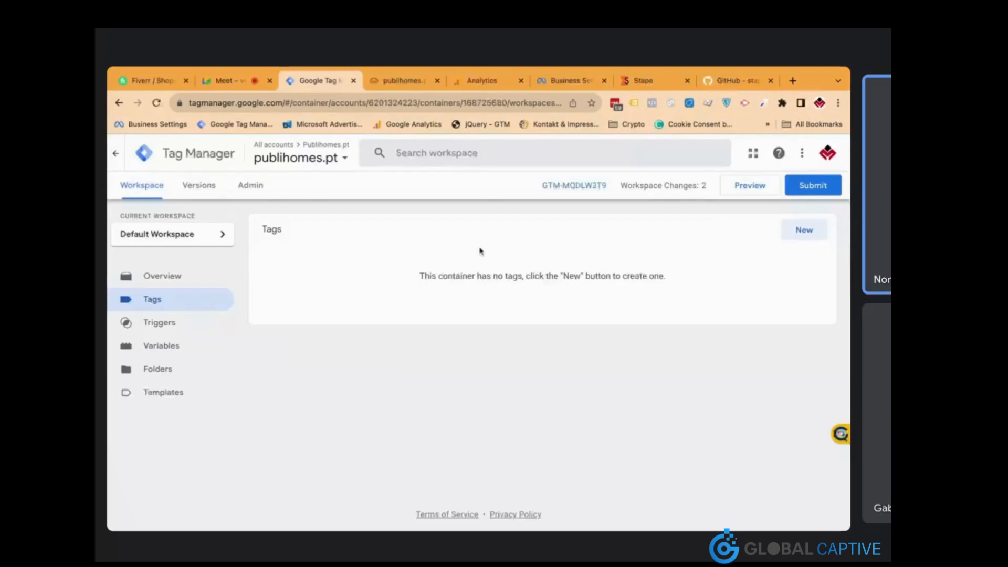
Download the stape-io/unique-event-id-variable GitHub repository as a ZIP file
click(737, 84)
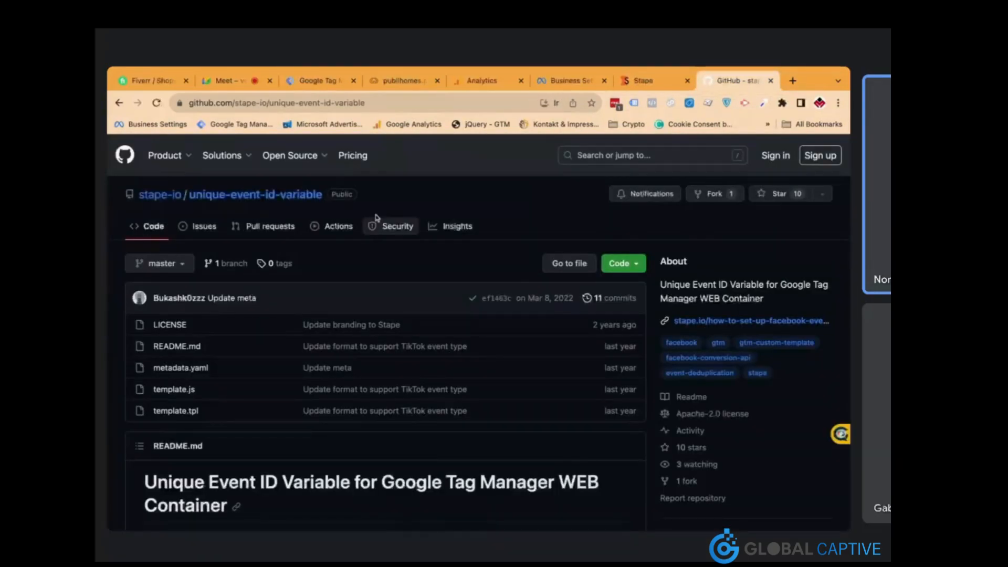
click(635, 268)
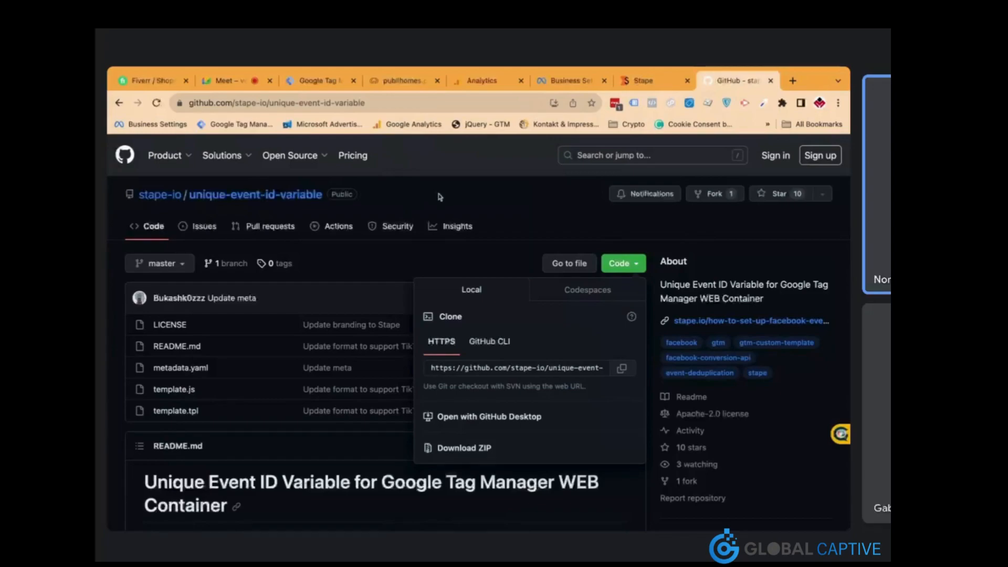
click(480, 453)
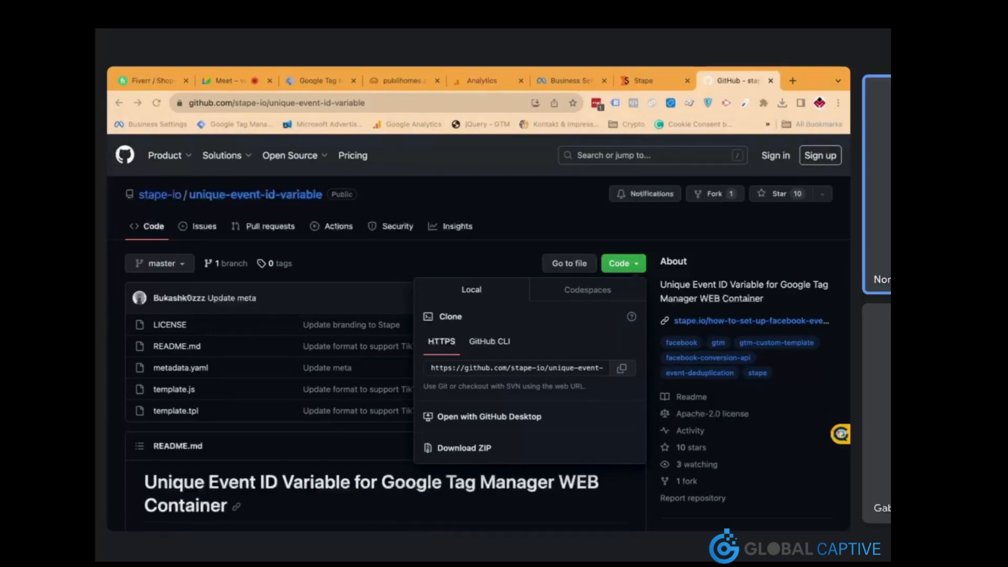
click(334, 83)
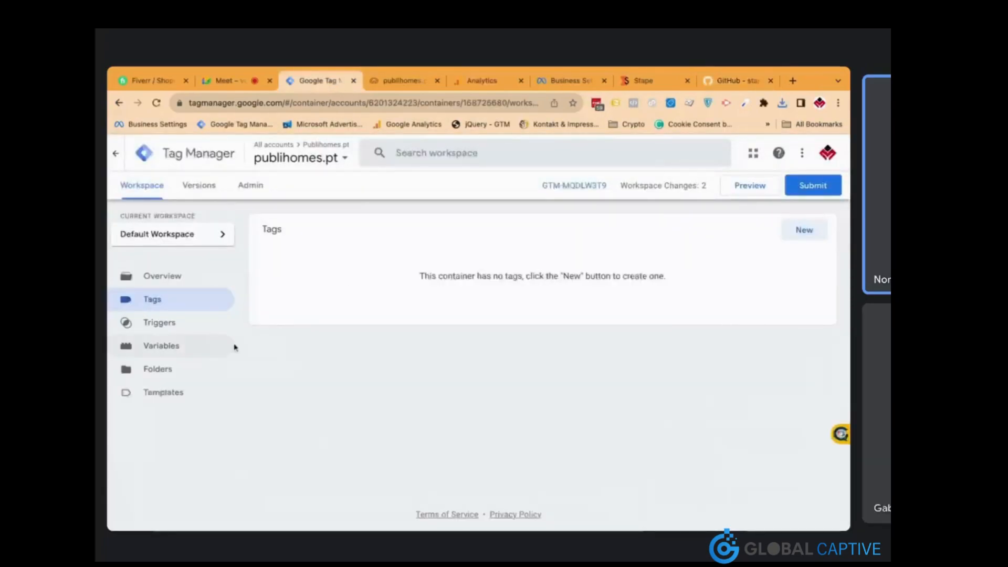
Import template.tpl as a new variable template, accept the gallery terms, and save it as Unique Event ID
click(192, 398)
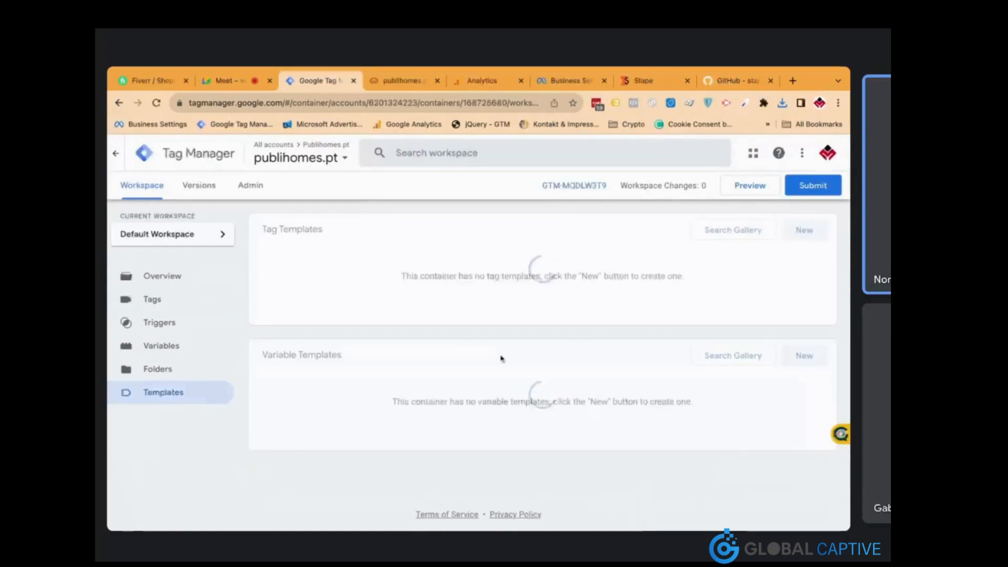
click(802, 357)
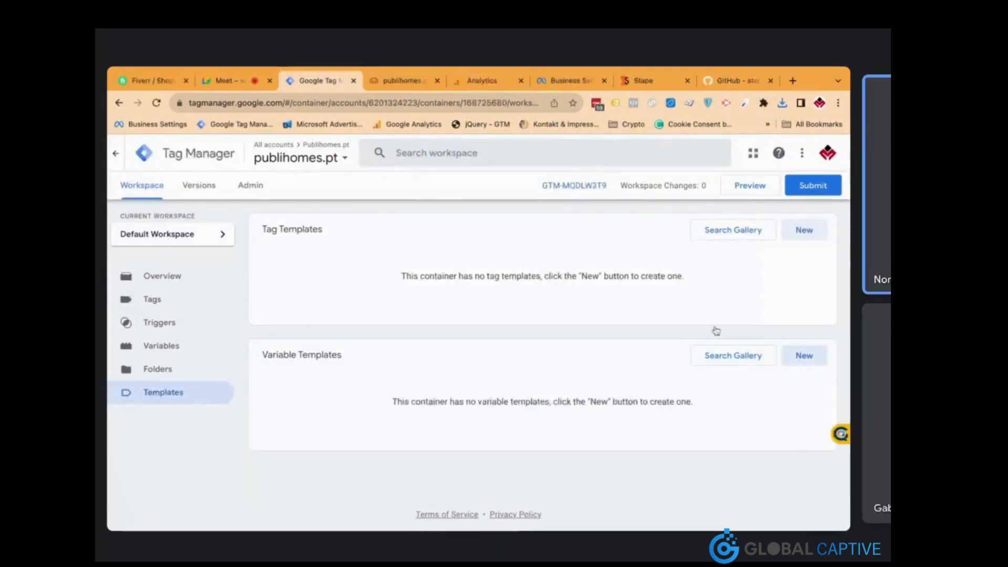
click(834, 152)
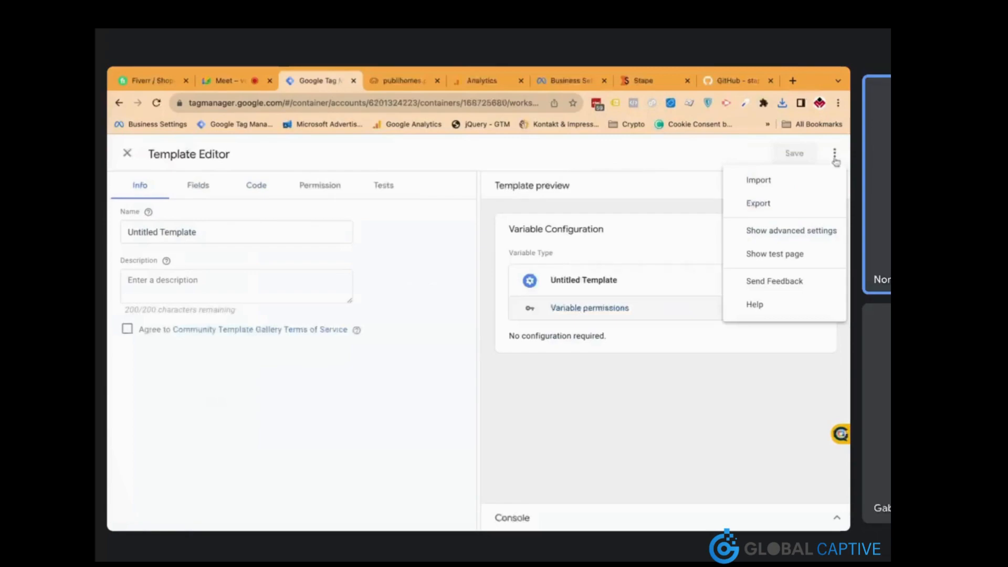
click(813, 183)
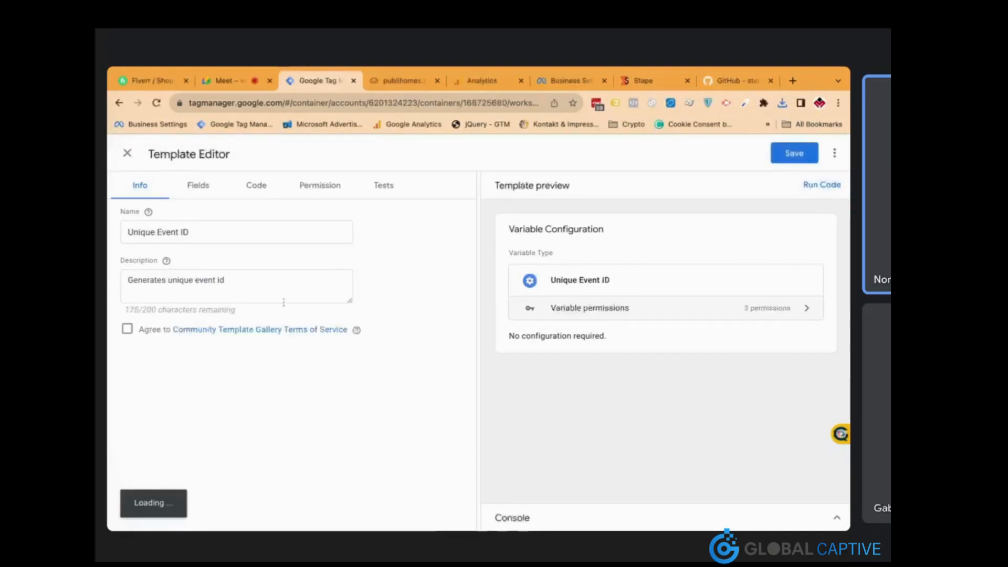
click(128, 329)
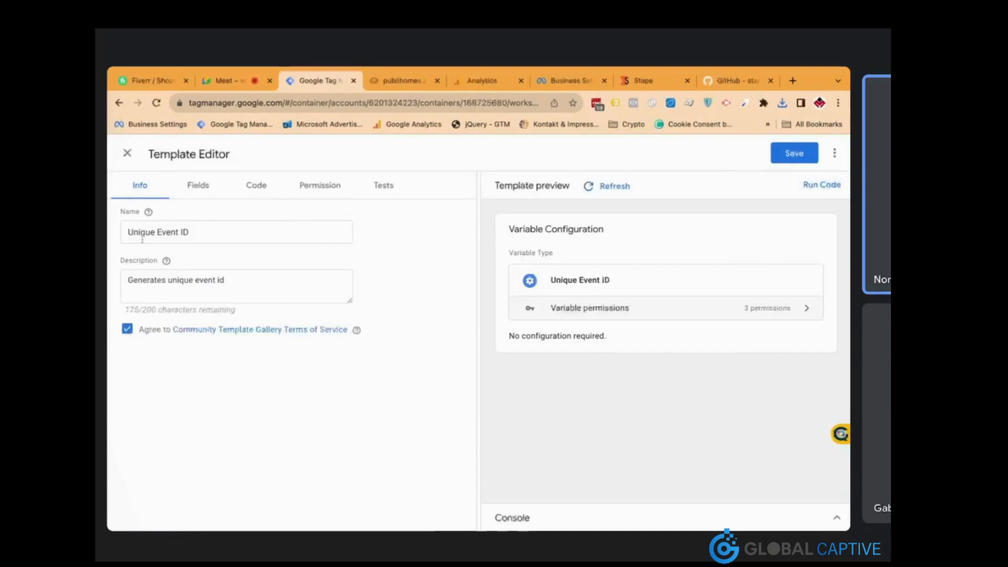
click(793, 160)
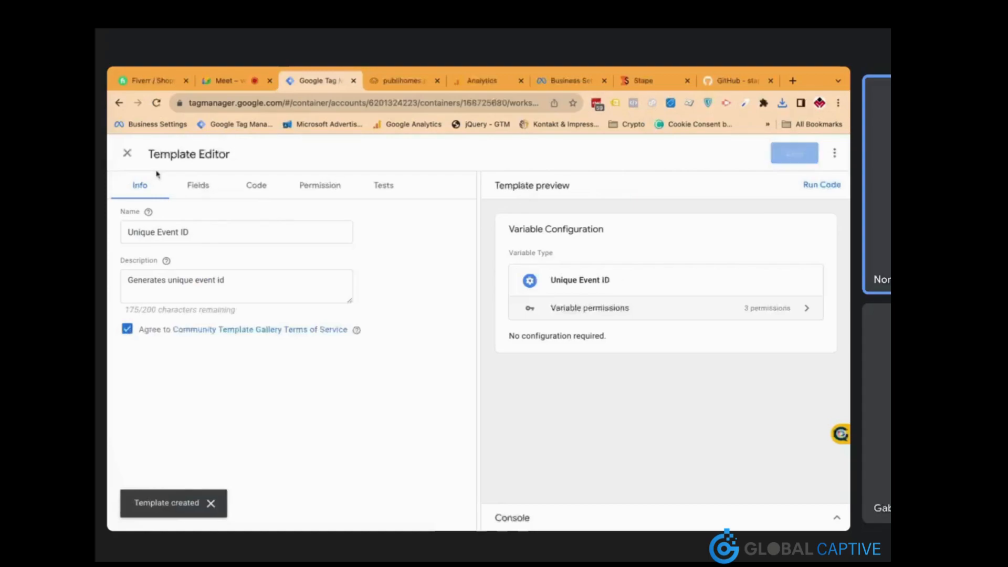
click(128, 153)
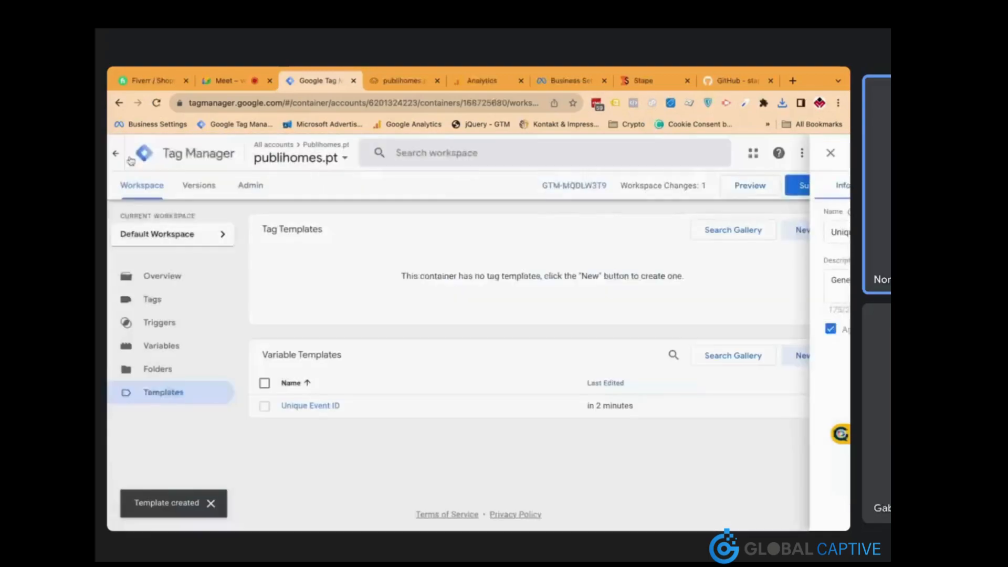
click(198, 351)
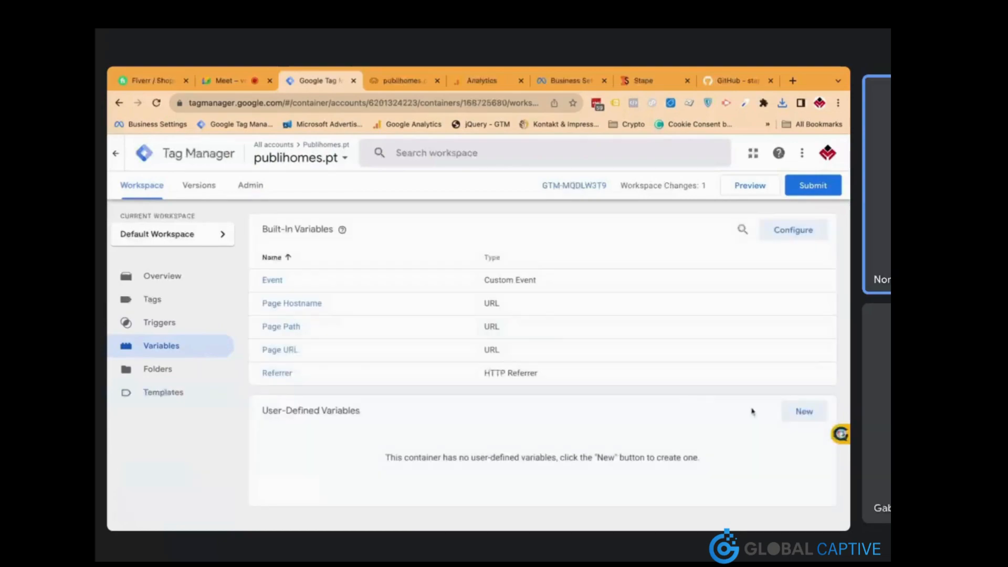
click(803, 412)
click(622, 263)
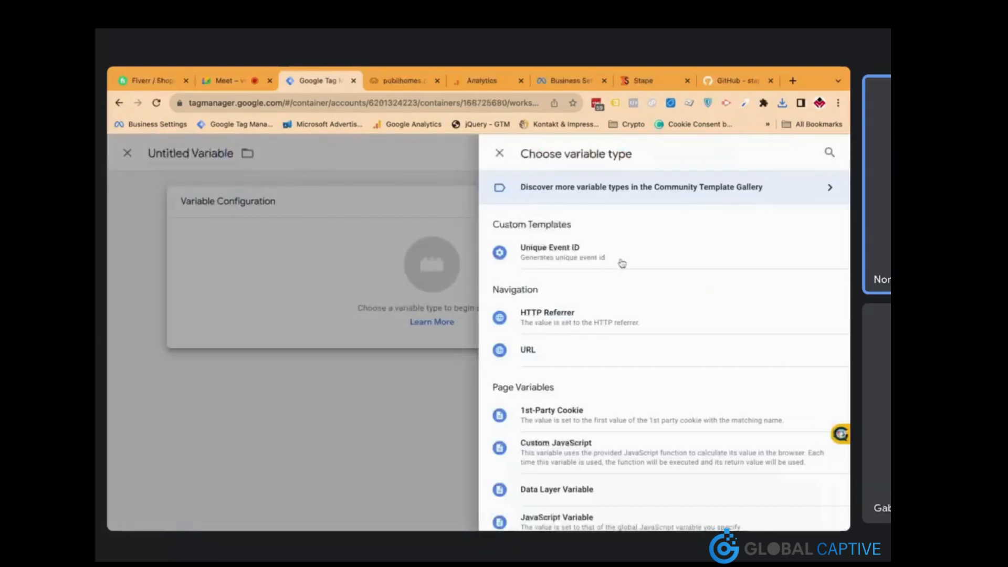
click(567, 256)
click(782, 159)
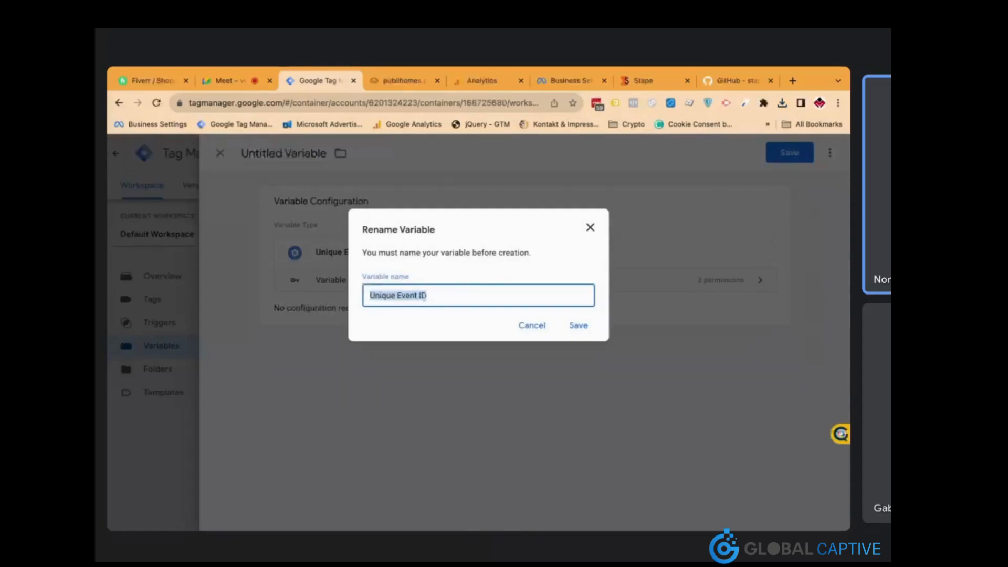
click(578, 326)
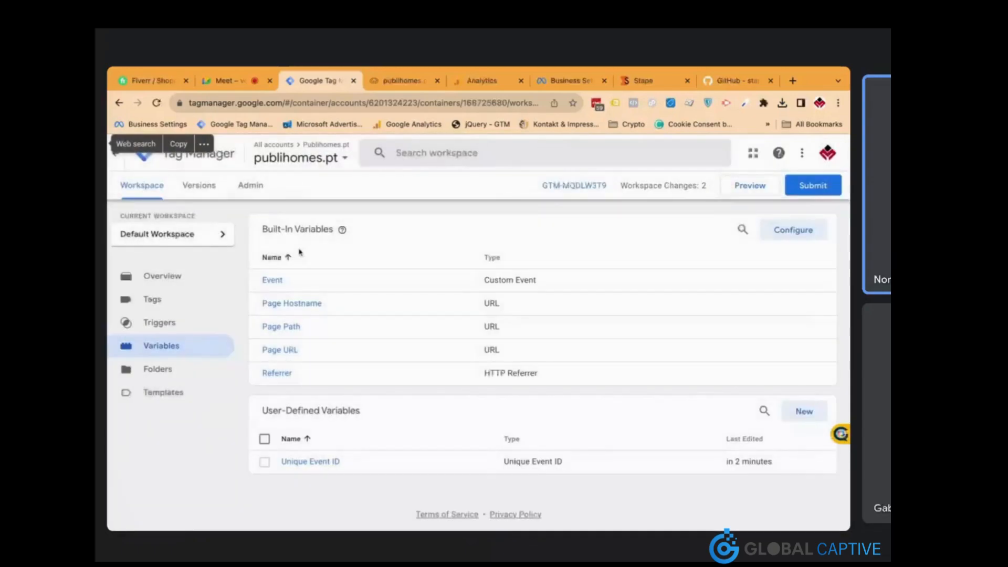
click(192, 308)
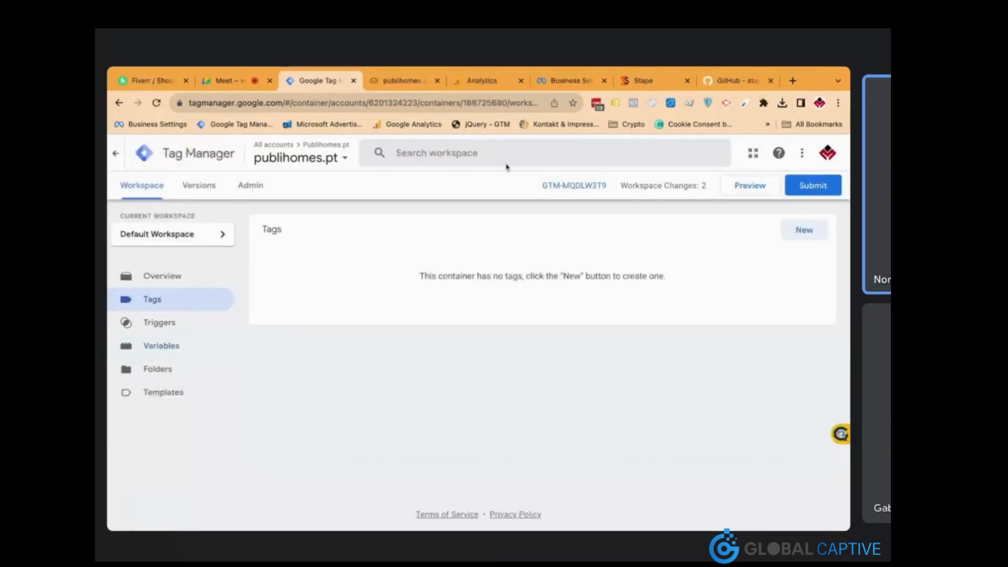
Go from Meta Business Settings through the All tools menu to Events Manager
click(565, 81)
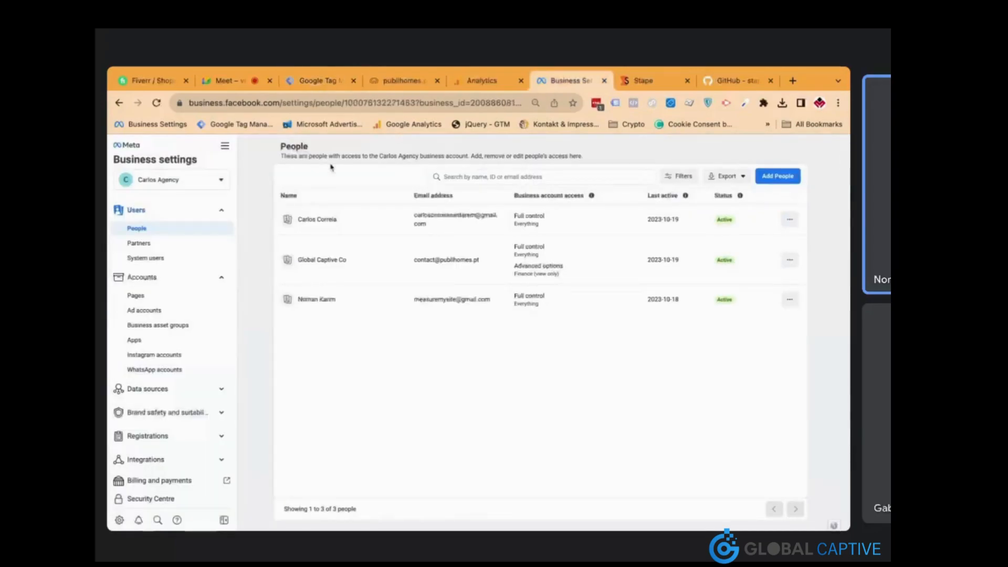
click(225, 148)
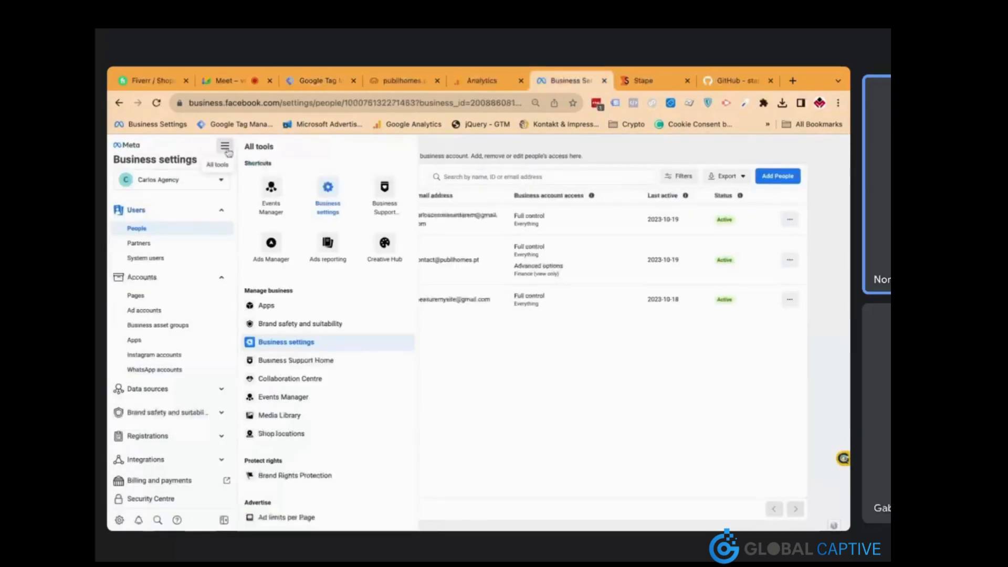
click(275, 192)
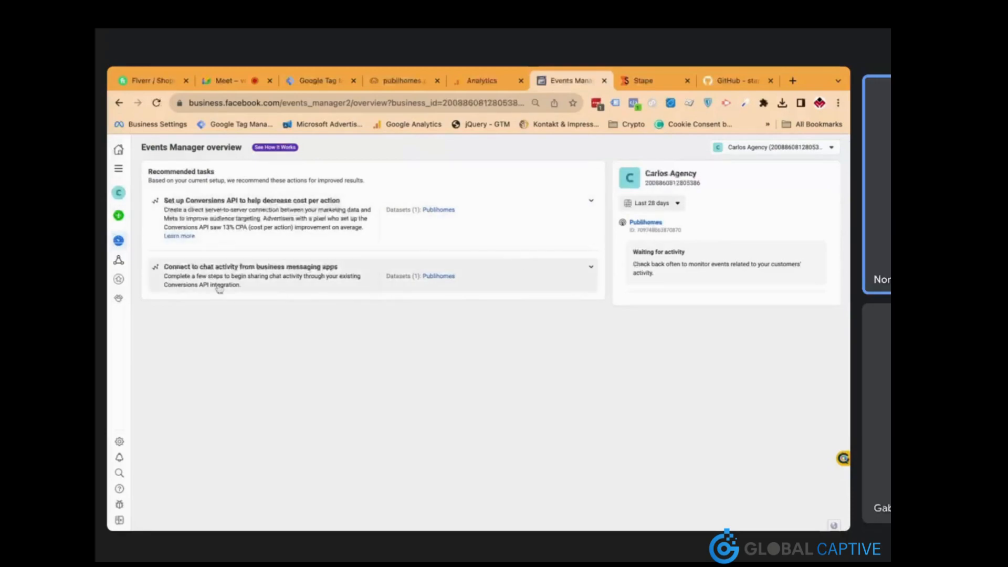
Connect a new Web data source and create the dataset named 'Test Pixel'
click(118, 264)
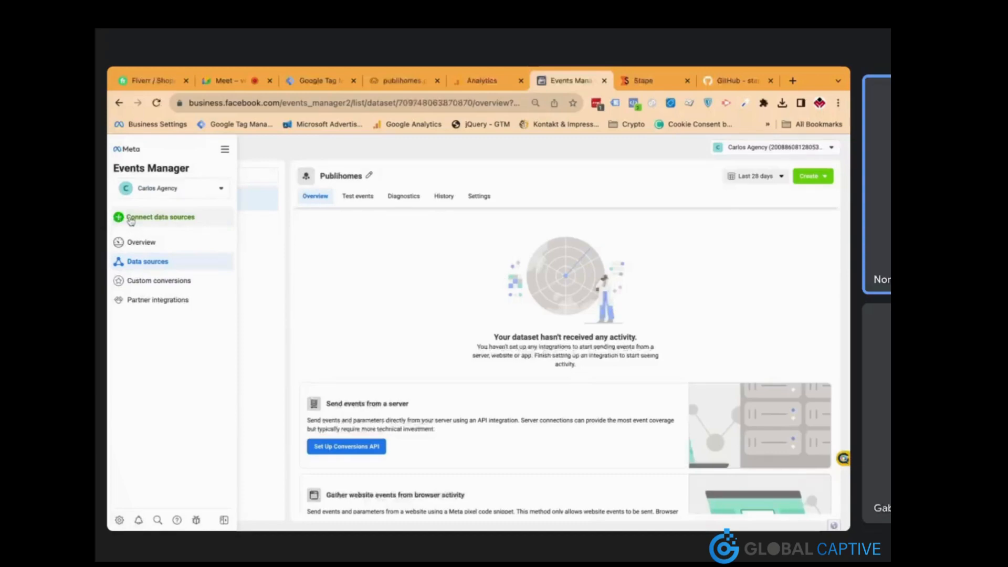
click(131, 218)
click(325, 293)
click(700, 386)
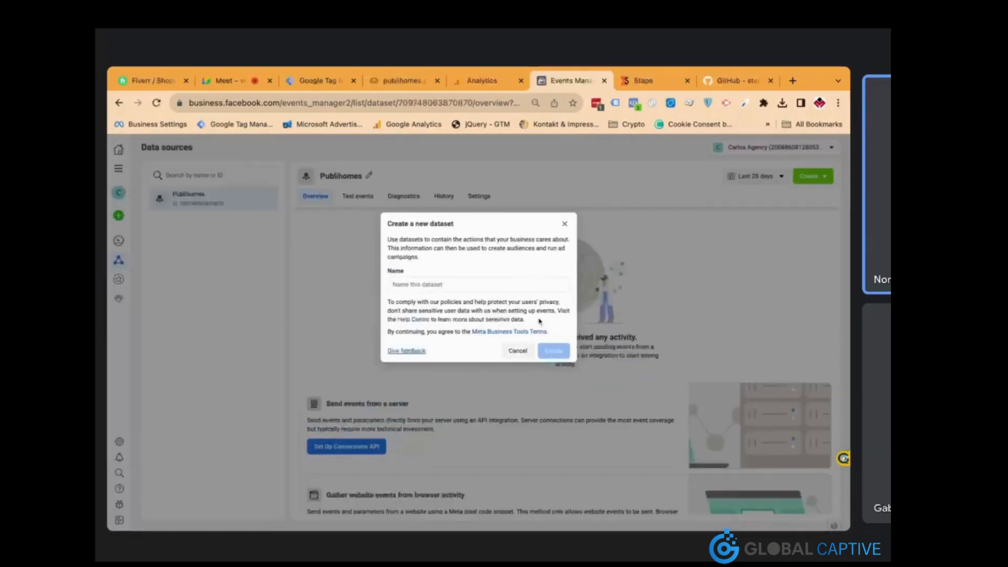
click(445, 287)
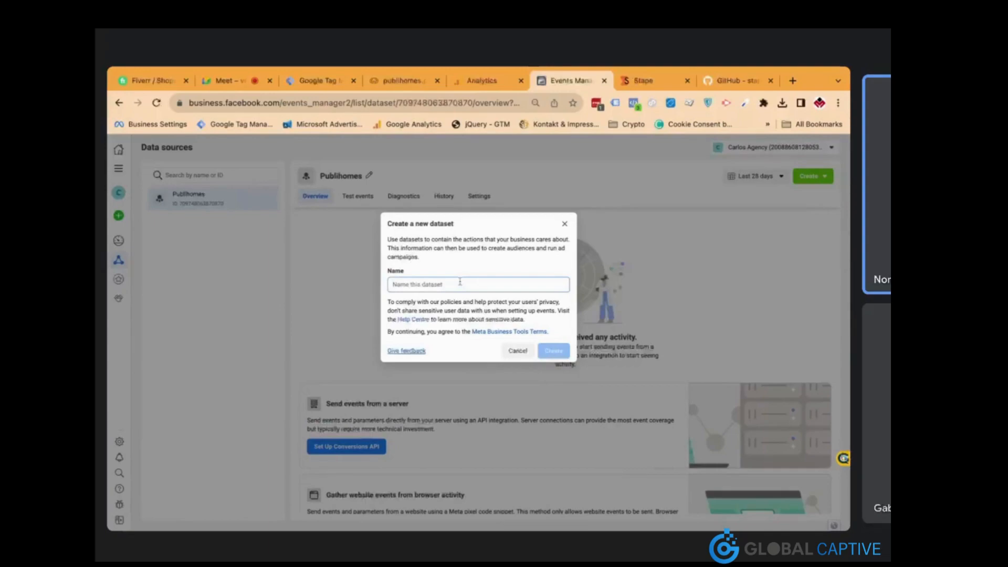
text(Test P)
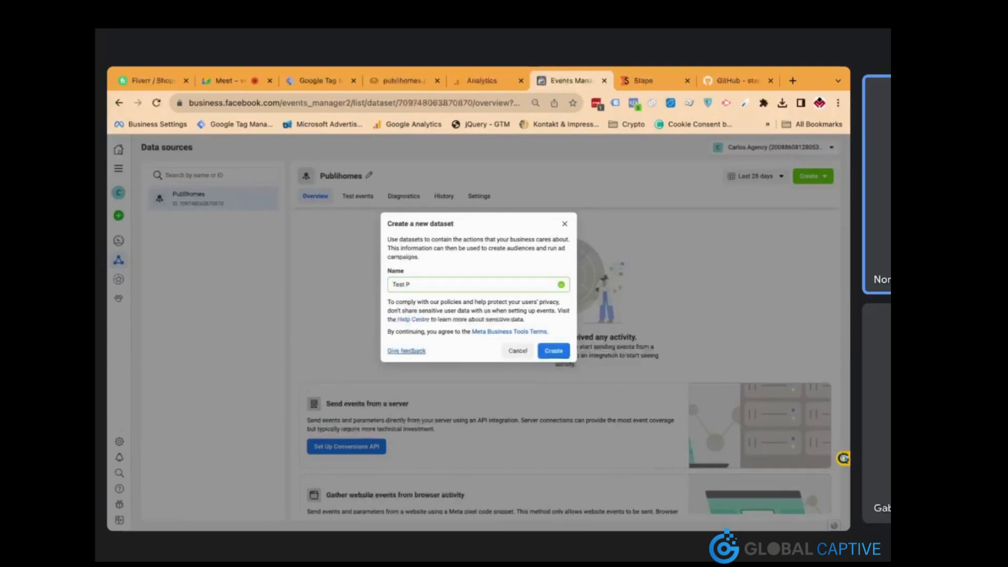
text(ixel)
click(552, 354)
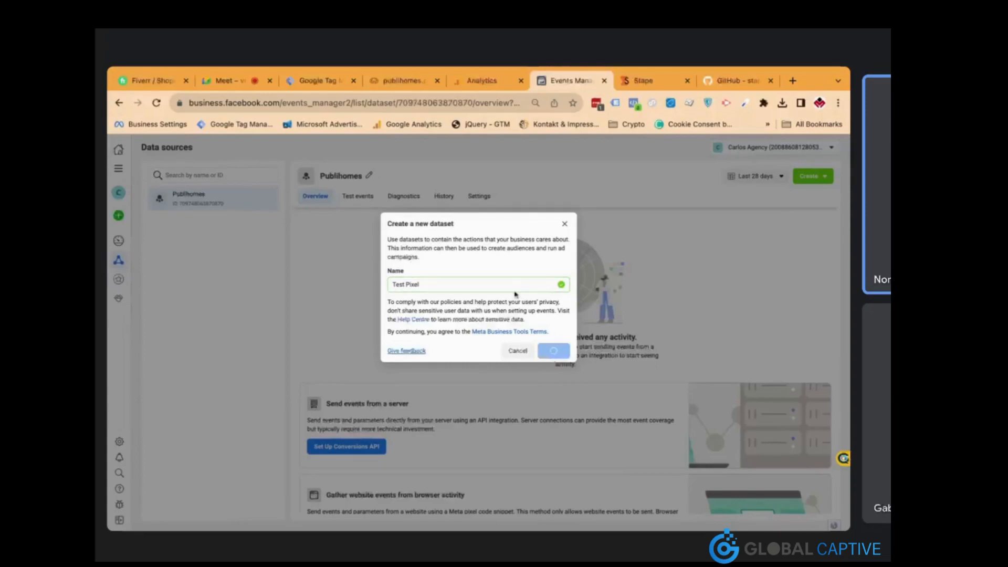
click(408, 80)
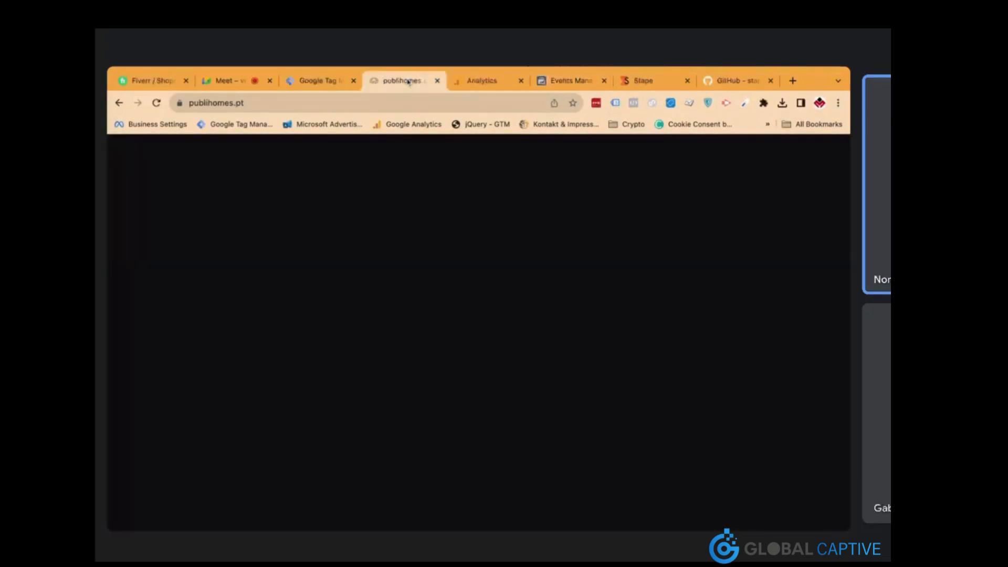
click(553, 100)
key(ctrl+c)
click(572, 80)
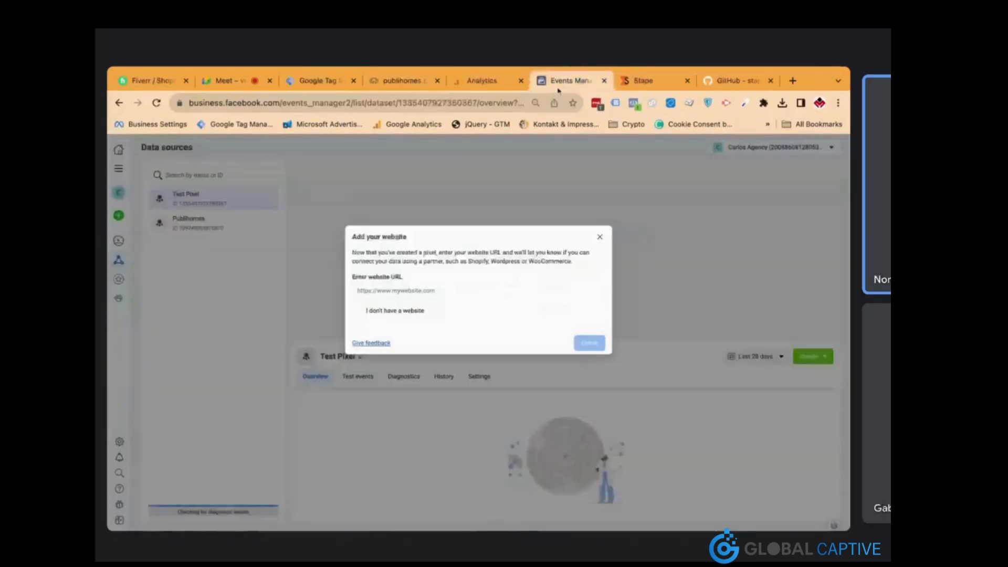
click(472, 291)
key(ctrl+v)
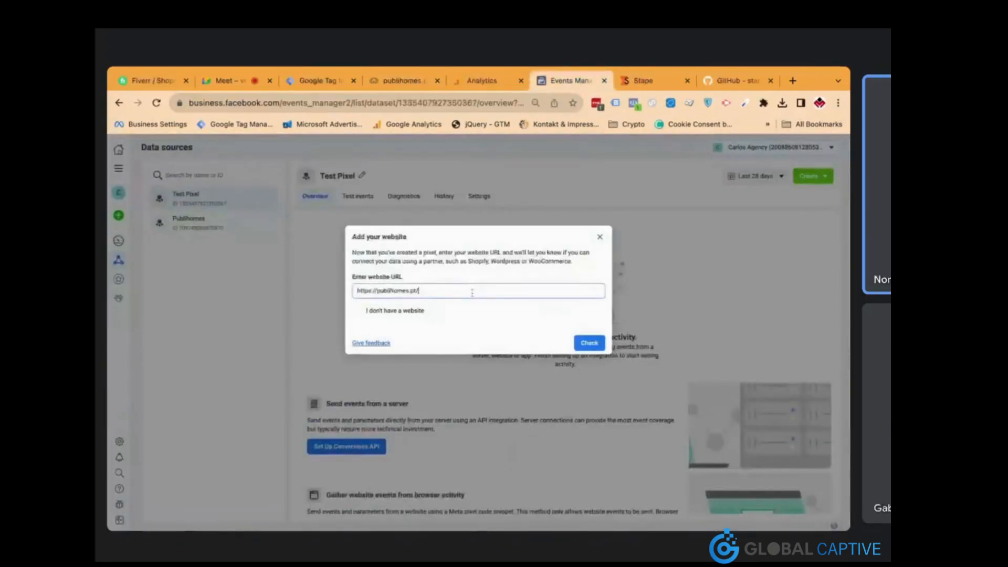
click(593, 347)
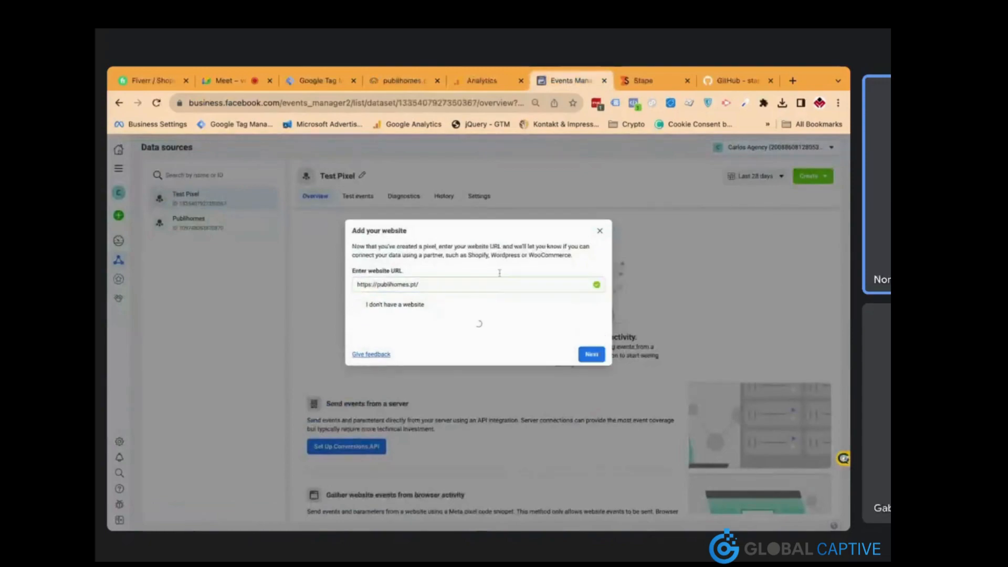
Choose a Meta pixel only connection and skip the code installation for now
click(592, 346)
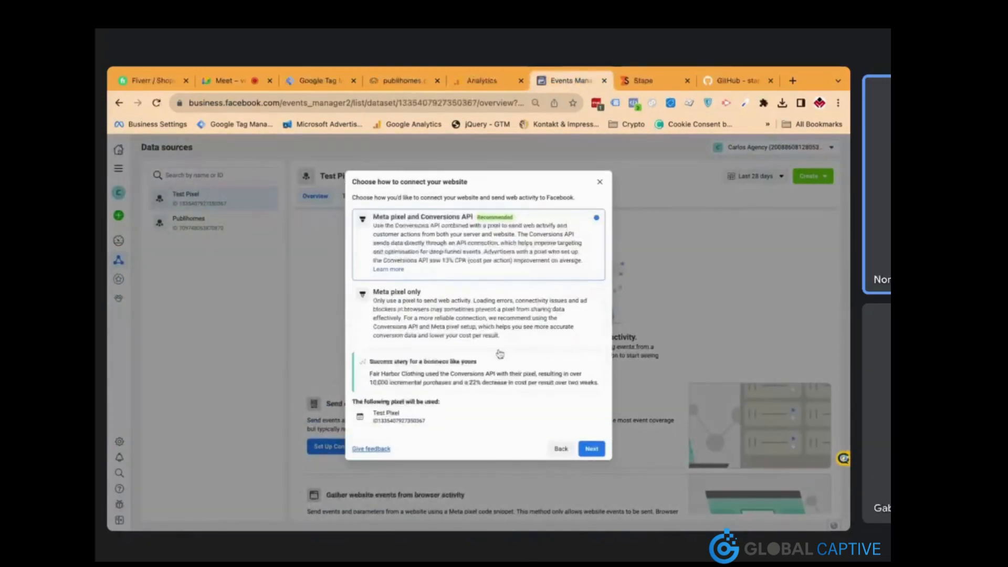
click(550, 318)
click(596, 424)
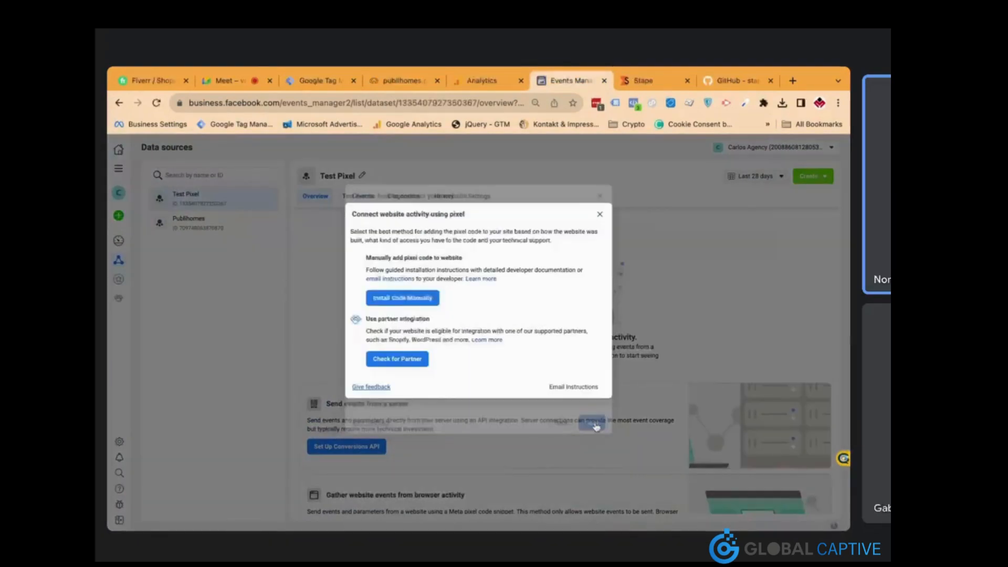
click(599, 214)
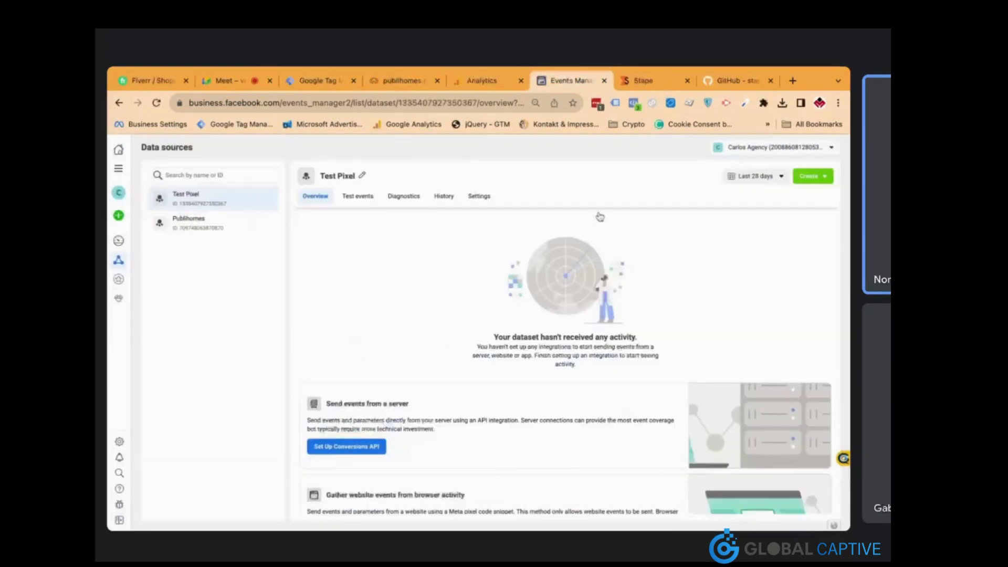
Open the Publihomes dataset and copy its dataset ID
click(231, 225)
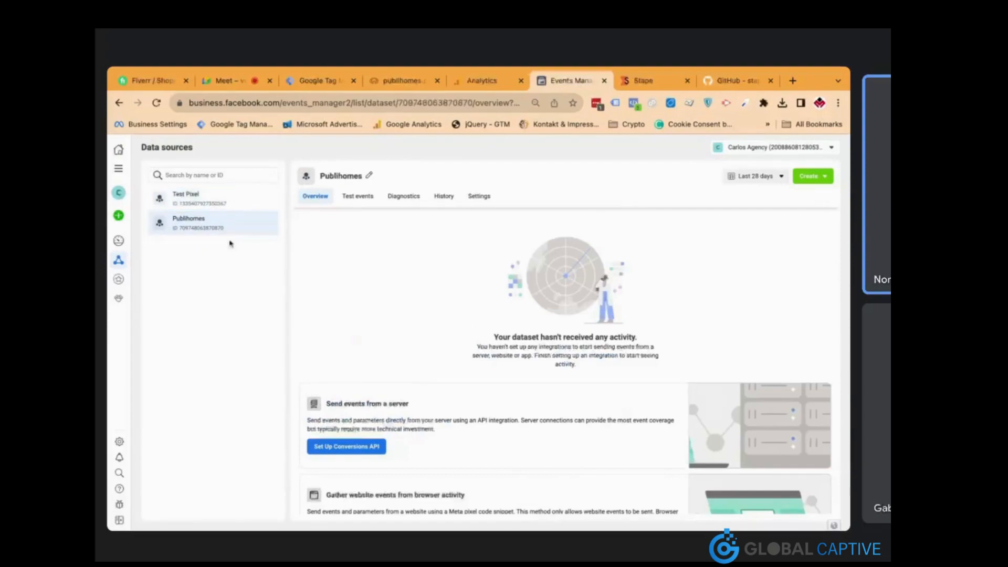
scroll(436, 369, down, 5)
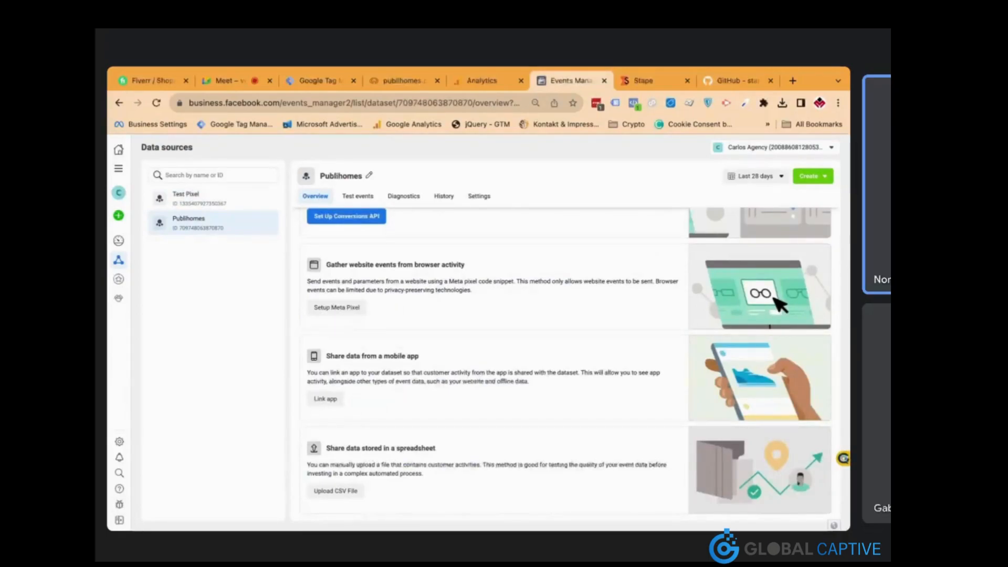
scroll(415, 303, up, 5)
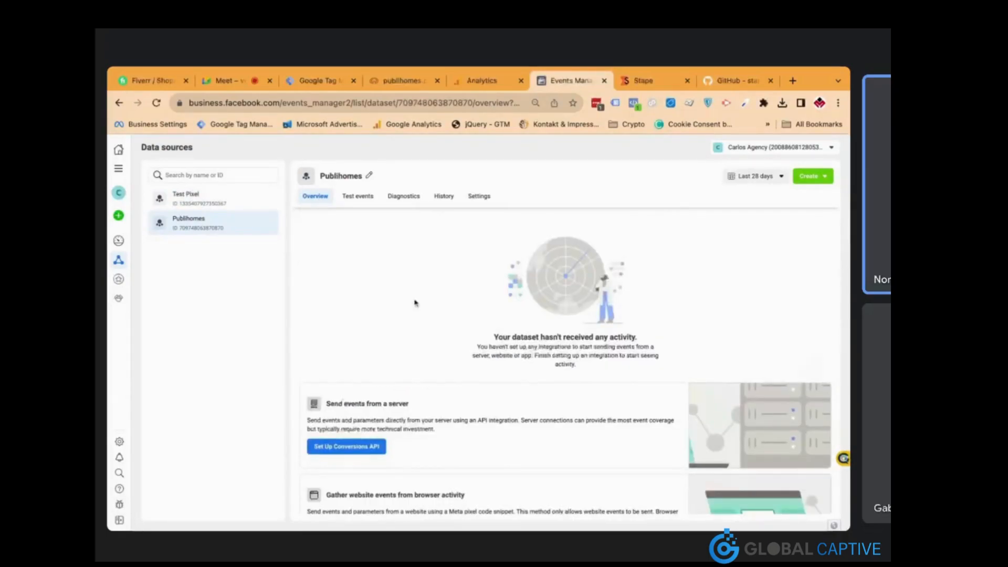
double_click(201, 228)
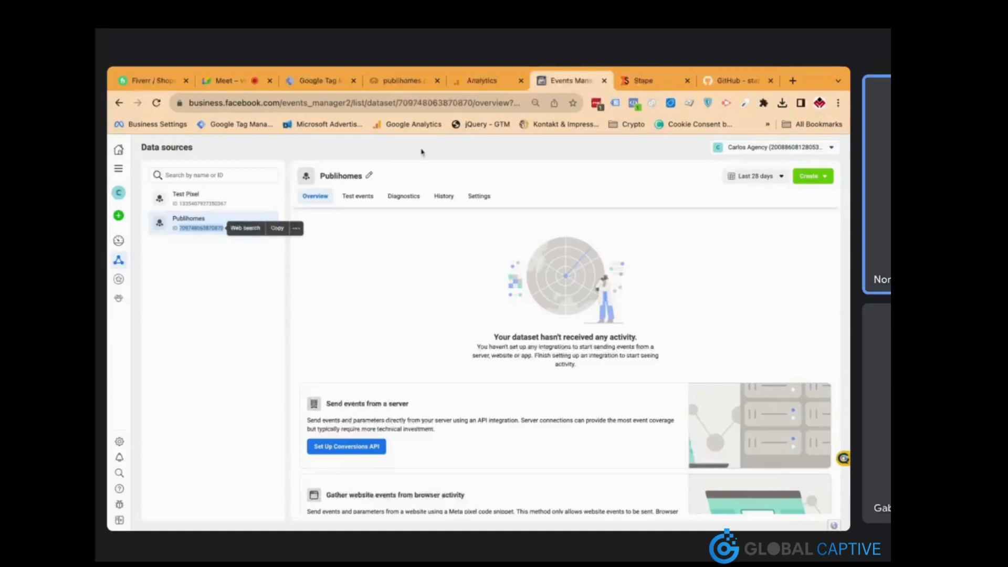
click(323, 81)
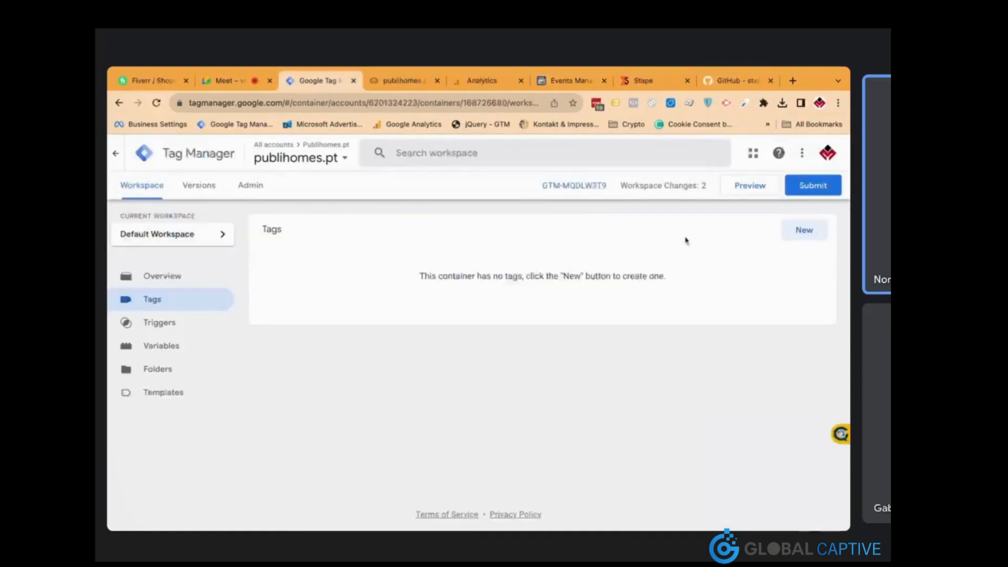
Create a new tag typed as the Facebook Pixel community template, found by searching 'face'
click(789, 236)
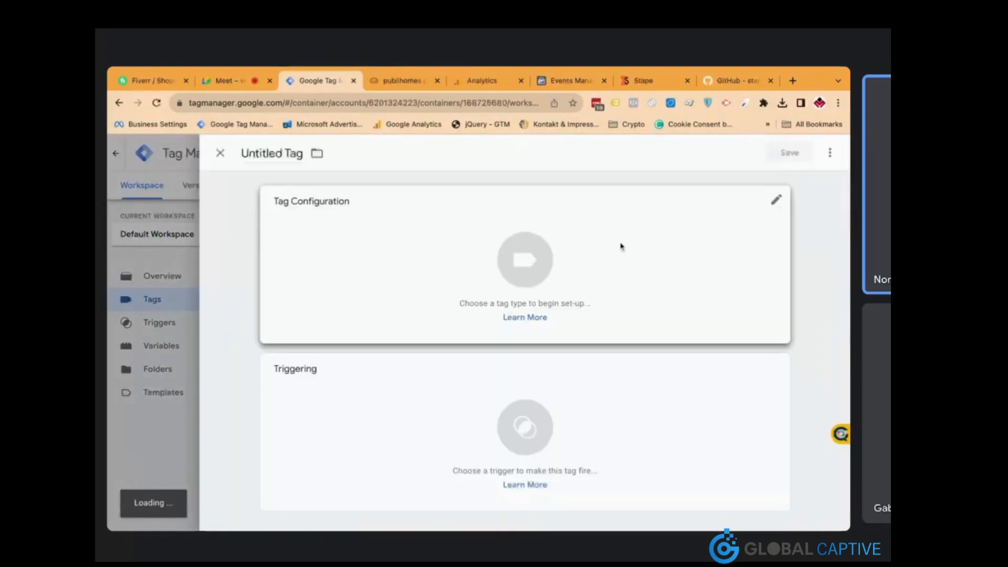
click(490, 230)
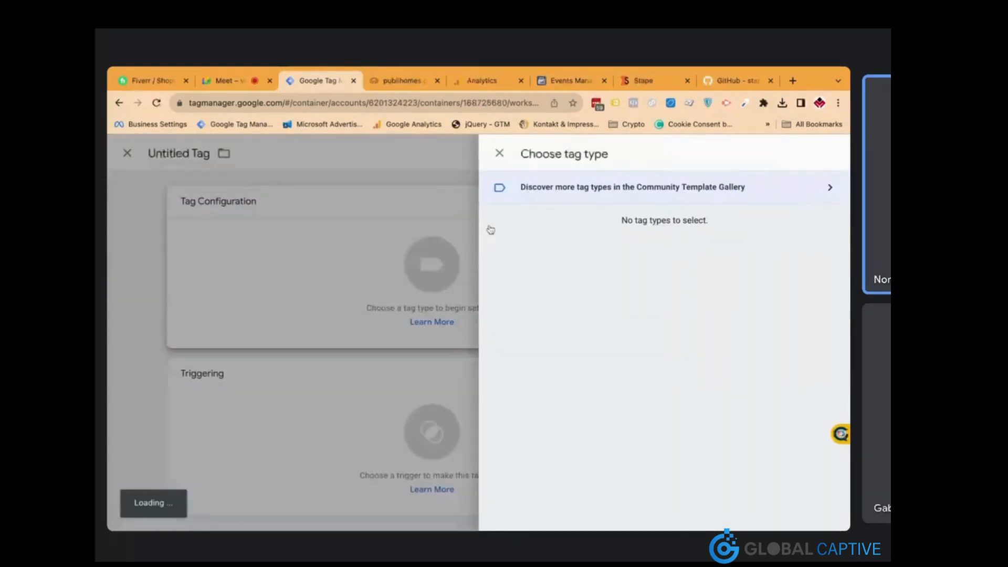
click(658, 203)
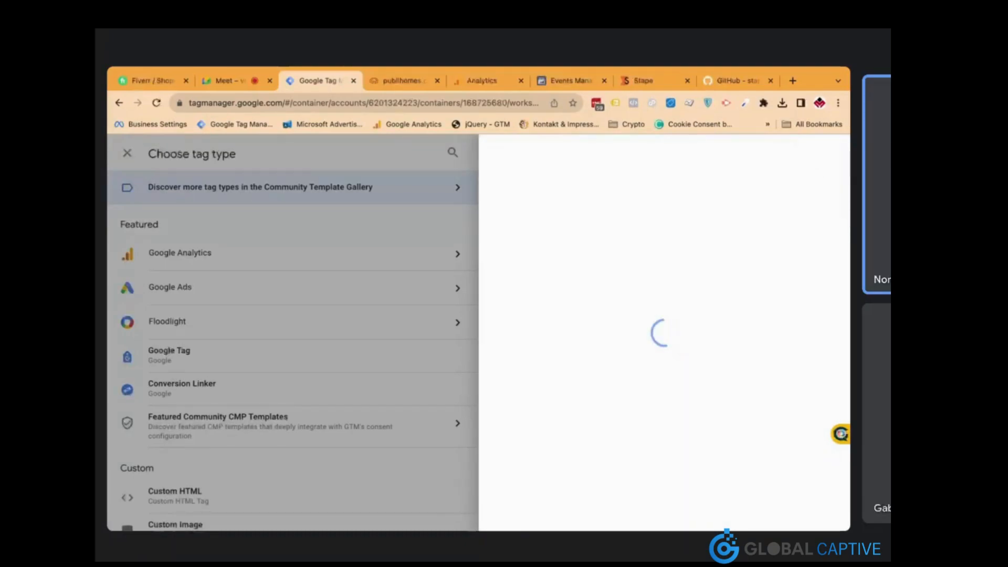
click(827, 154)
text(face)
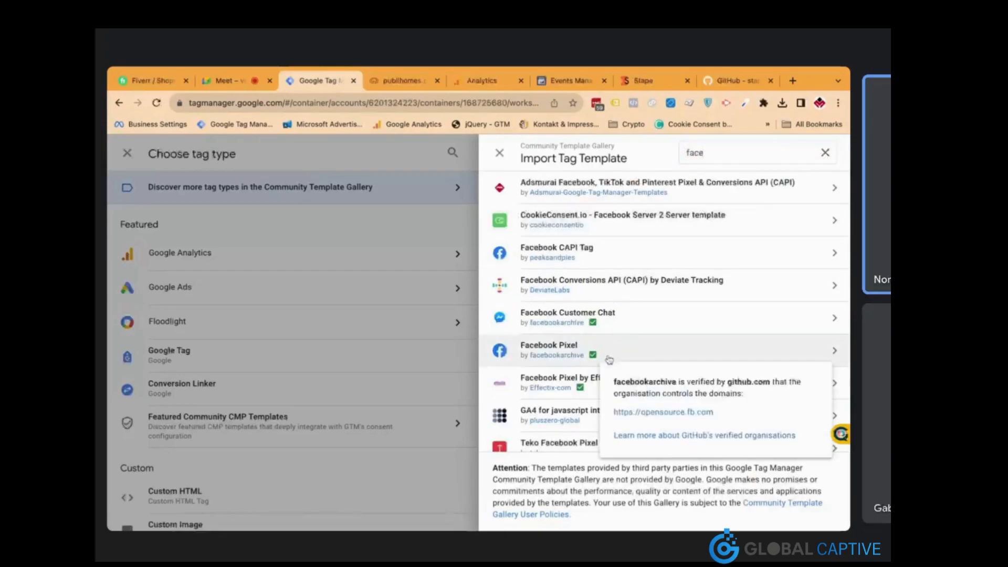
click(613, 351)
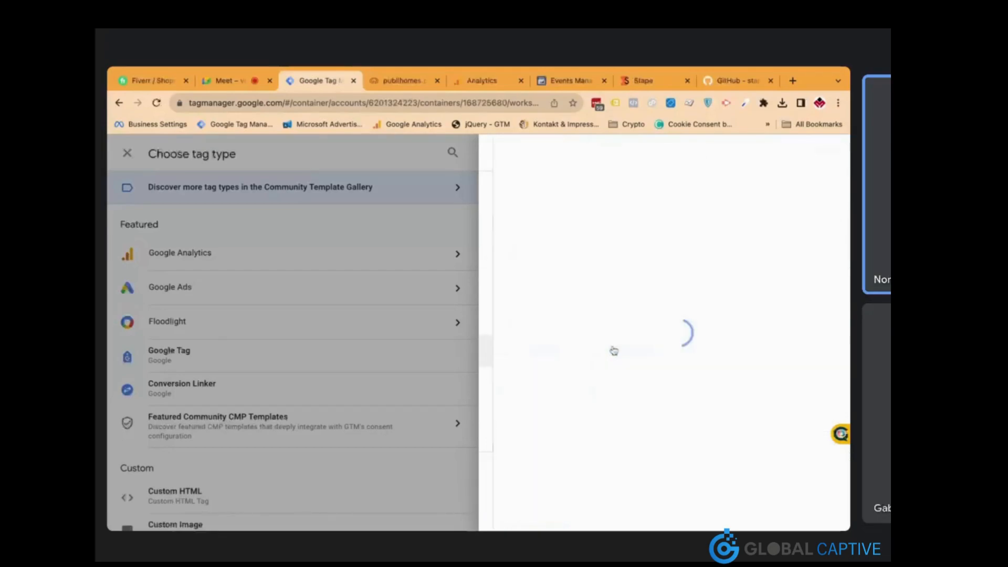
click(763, 152)
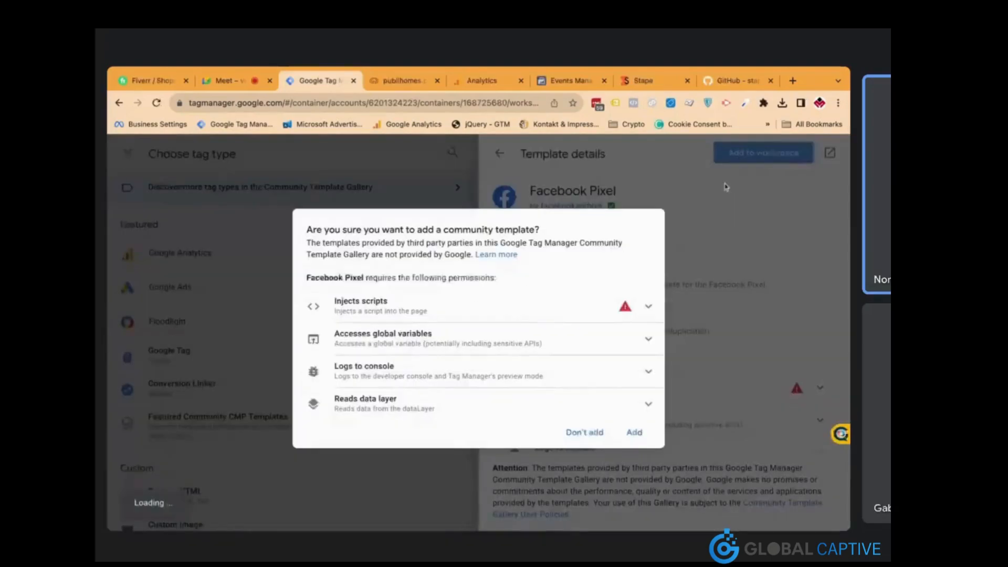
click(636, 432)
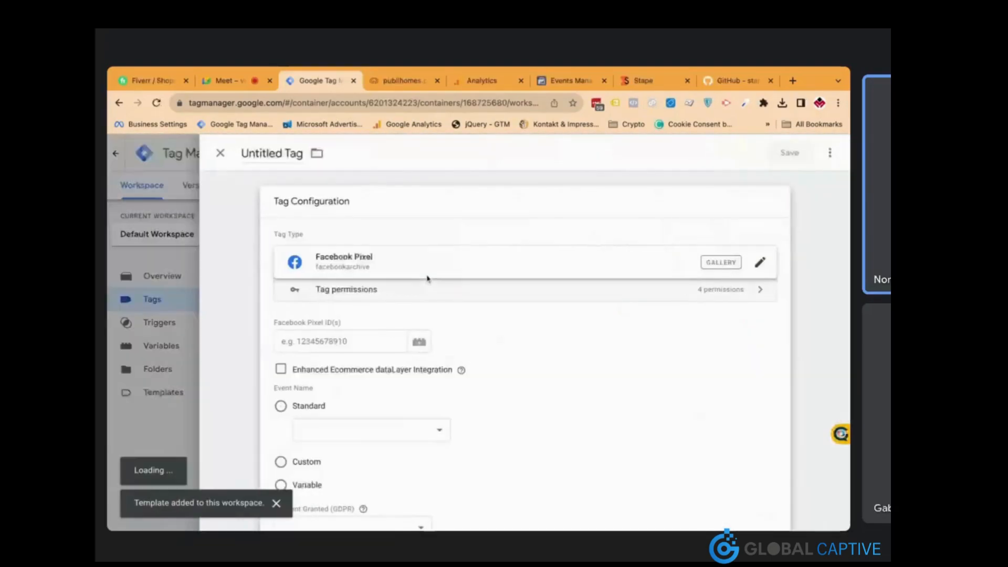
Set the pixel tag to a standard event and clear the hard-coded Facebook Pixel ID
scroll(376, 314, down, 1)
click(356, 306)
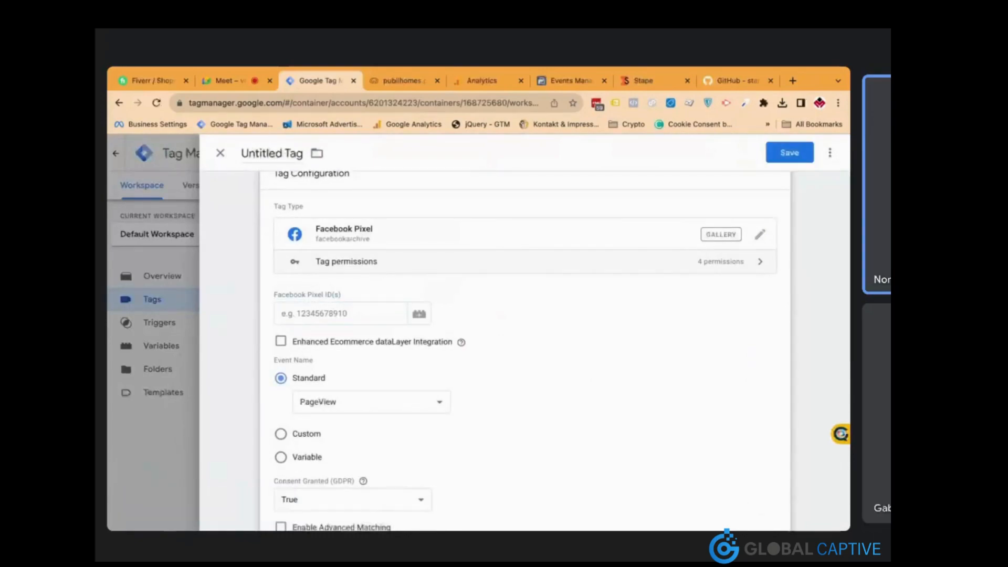
click(356, 314)
key(ctrl+v)
double_click(370, 317)
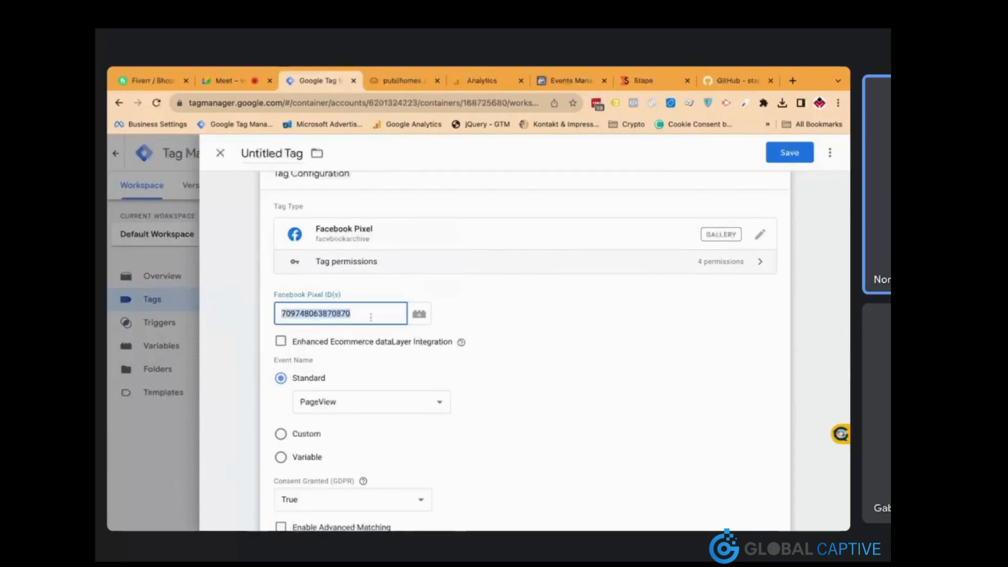
key(ctrl+x)
Create and save a Constant variable named 'Pixel ID' holding the Publihomes dataset ID
click(419, 314)
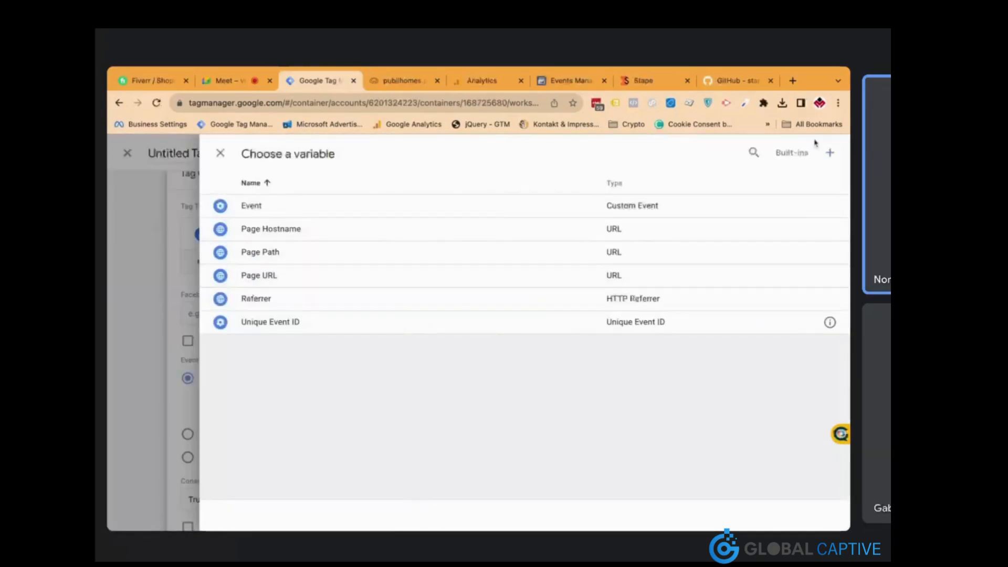
click(829, 153)
click(449, 231)
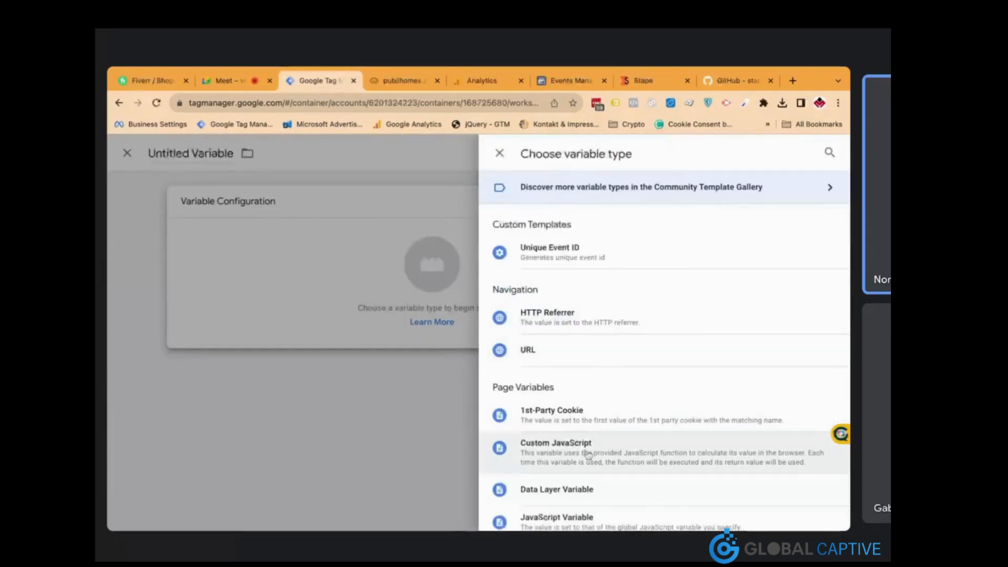
scroll(591, 420, down, 3)
scroll(592, 418, down, 3)
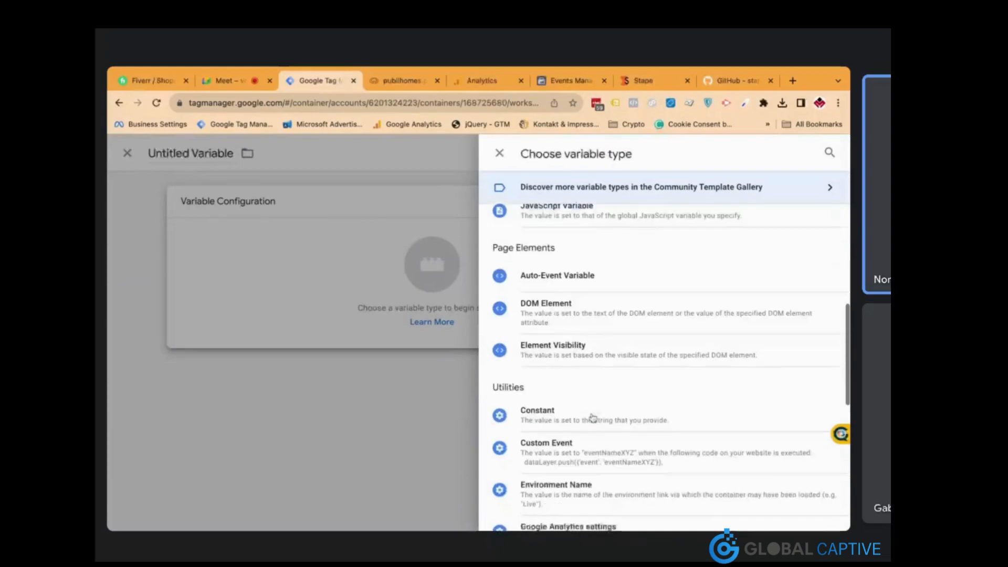
click(591, 388)
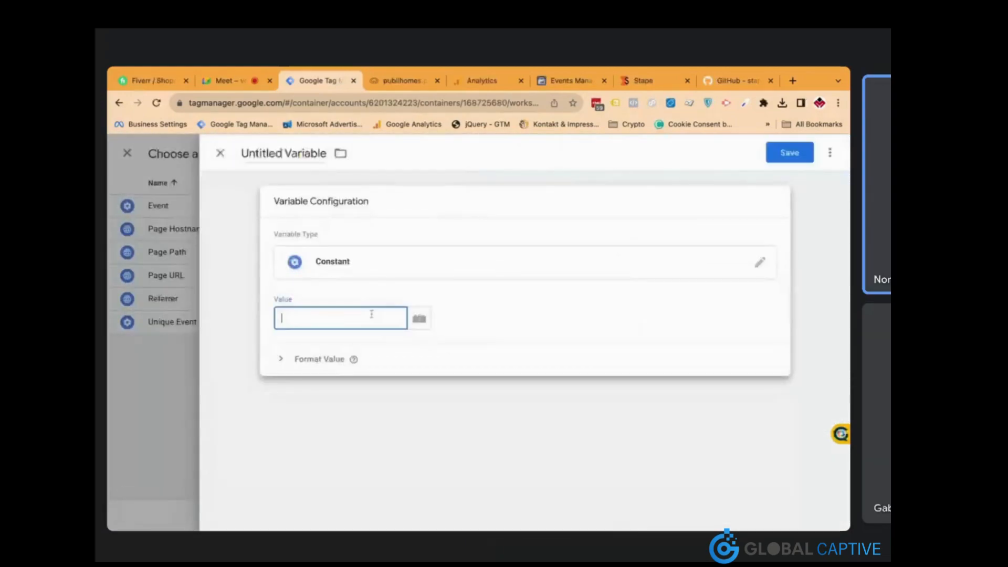
key(ctrl+v)
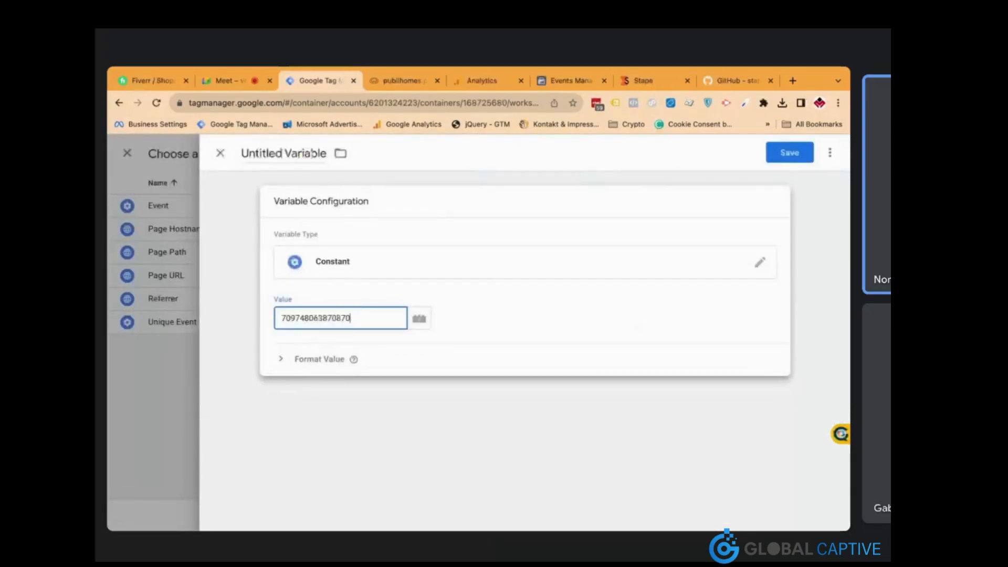
click(322, 153)
text(Pixel ID)
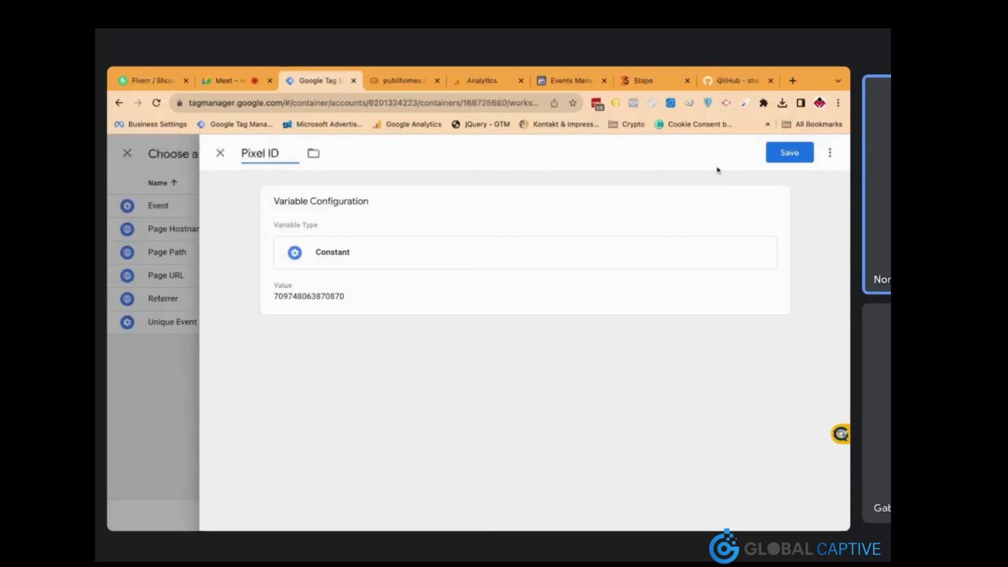
click(789, 152)
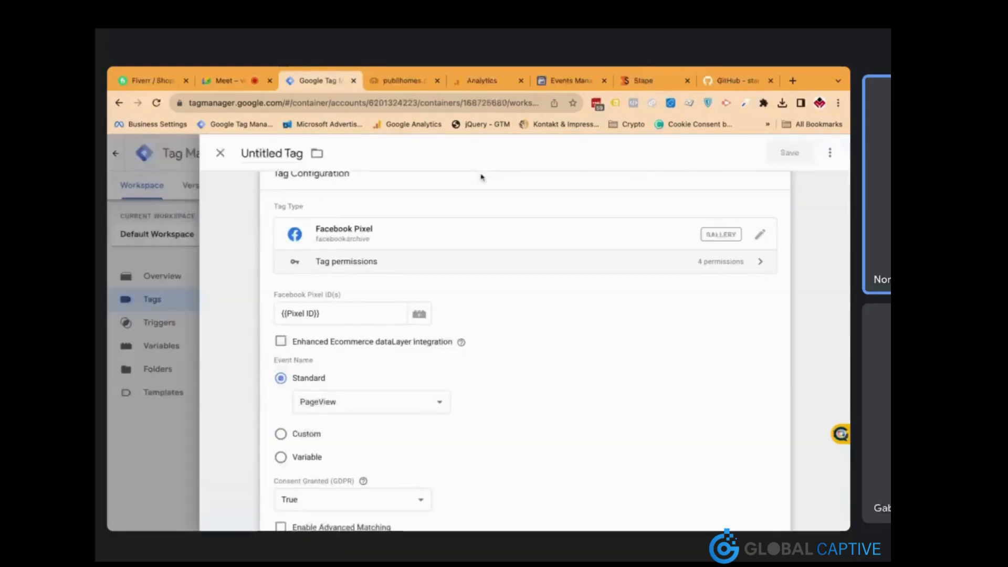
Set the pixel tag's Event ID under More Settings to {{Unique Event ID}}
scroll(501, 319, down, 1)
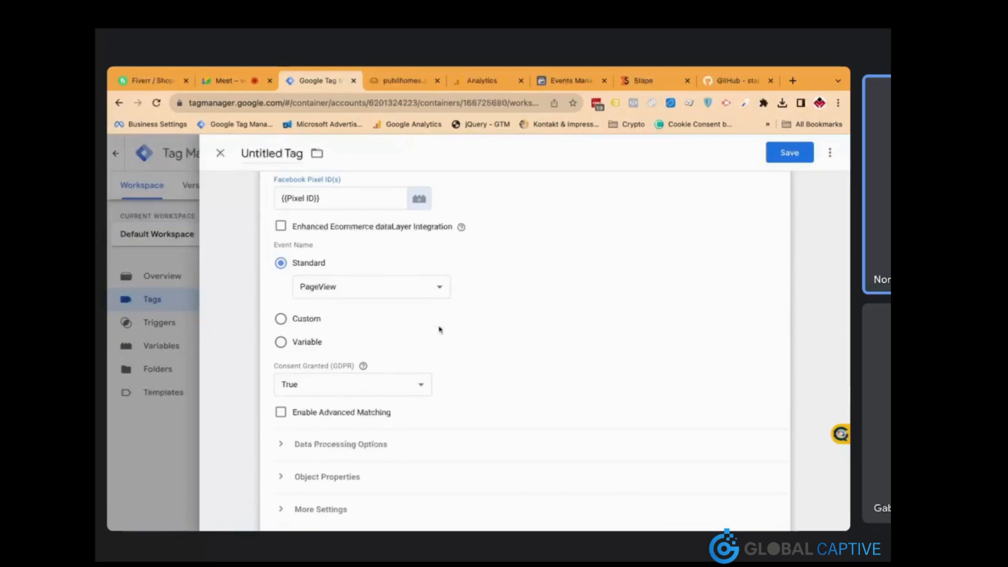
scroll(440, 330, down, 3)
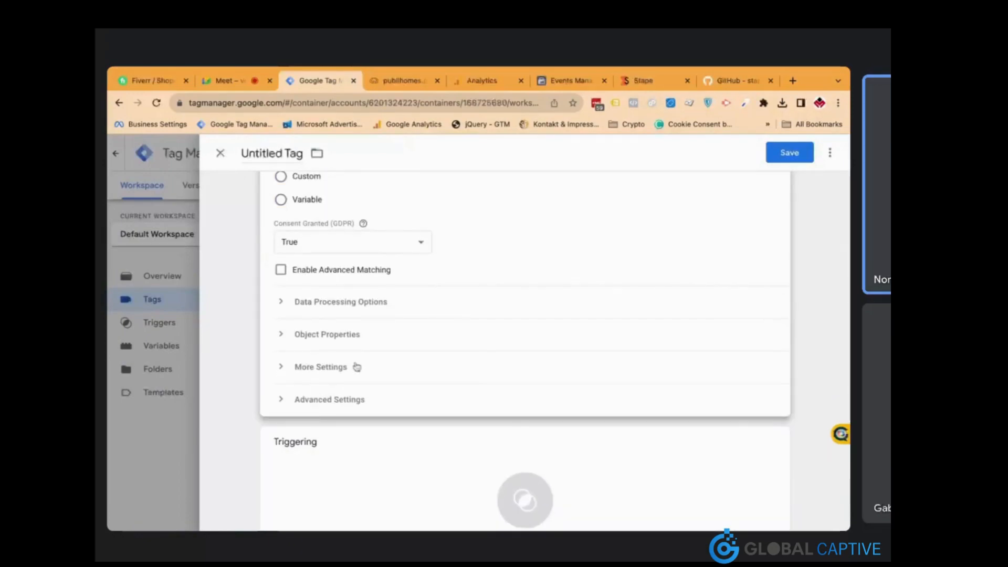
click(338, 371)
click(365, 442)
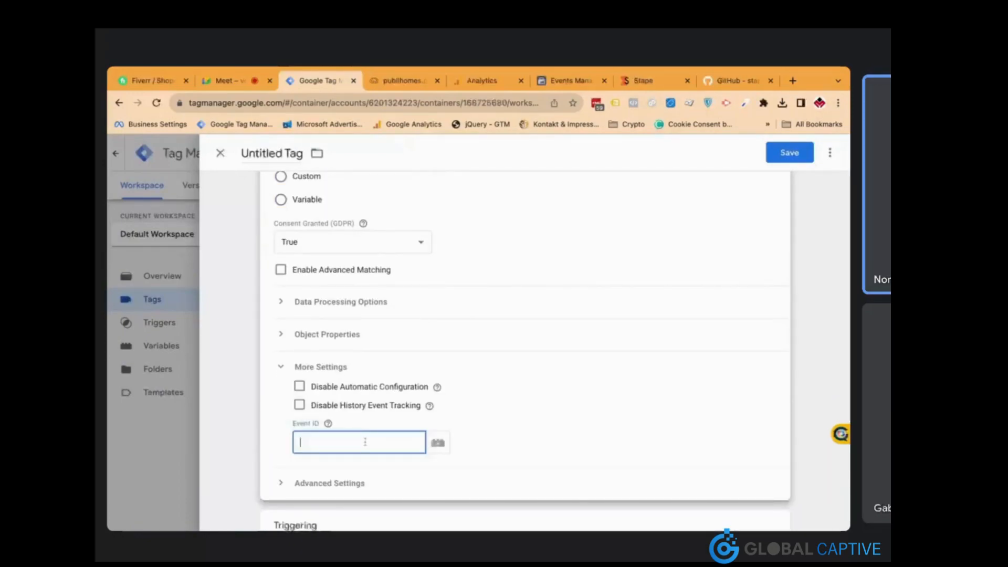
text({{)
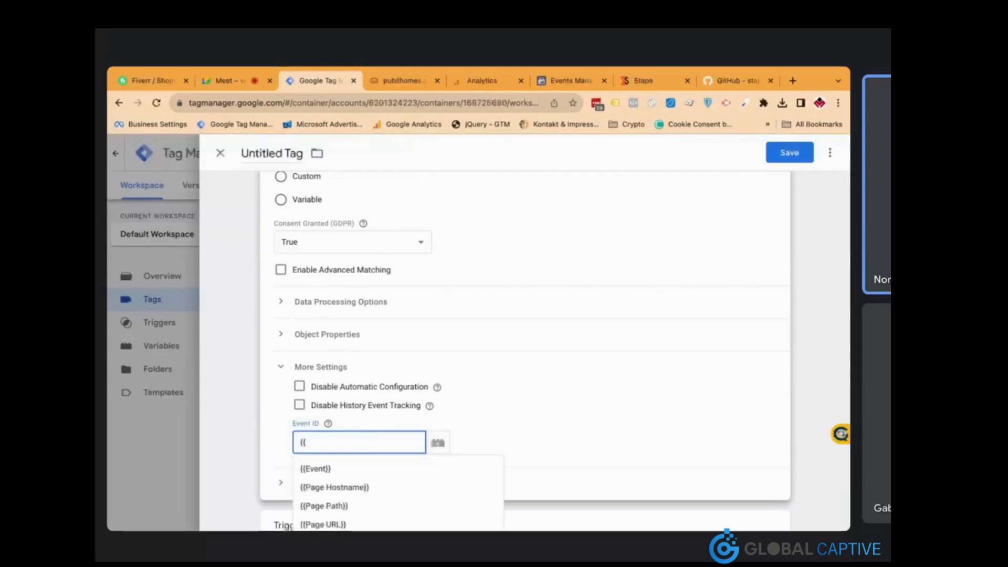
text(Unique Event ID}})
key(Down)
key(Return)
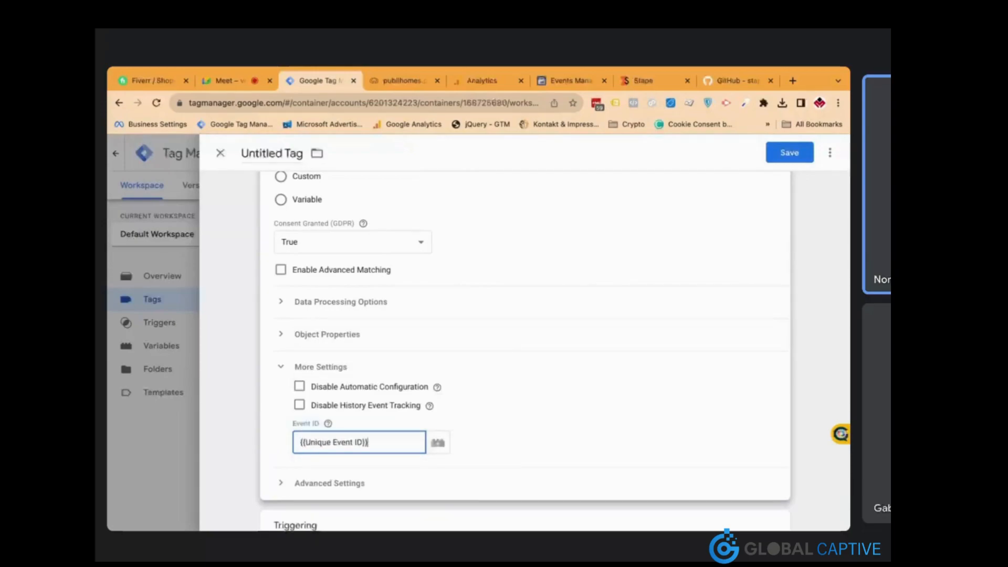
Add All Pages as the tag's firing trigger
scroll(502, 390, down, 3)
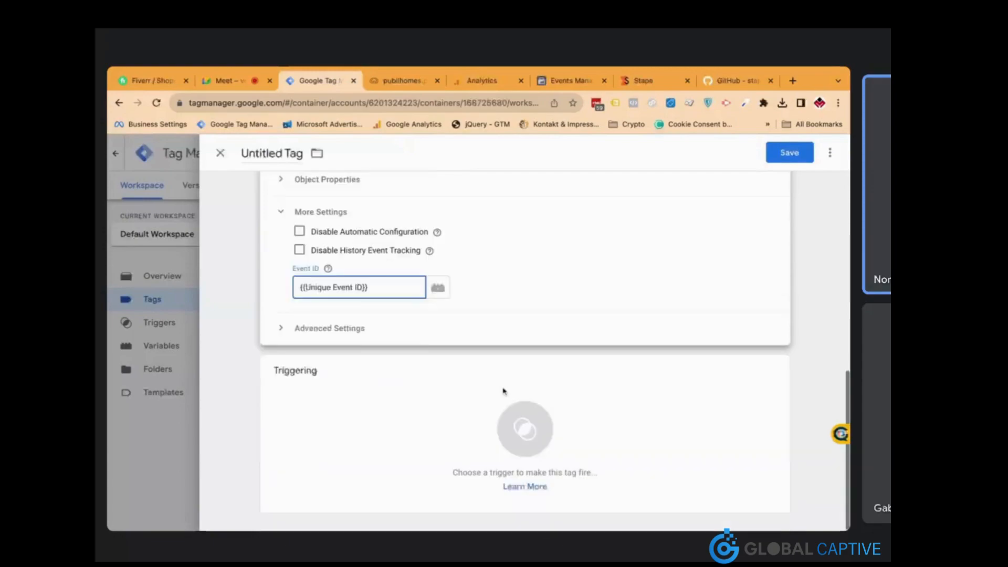
click(451, 401)
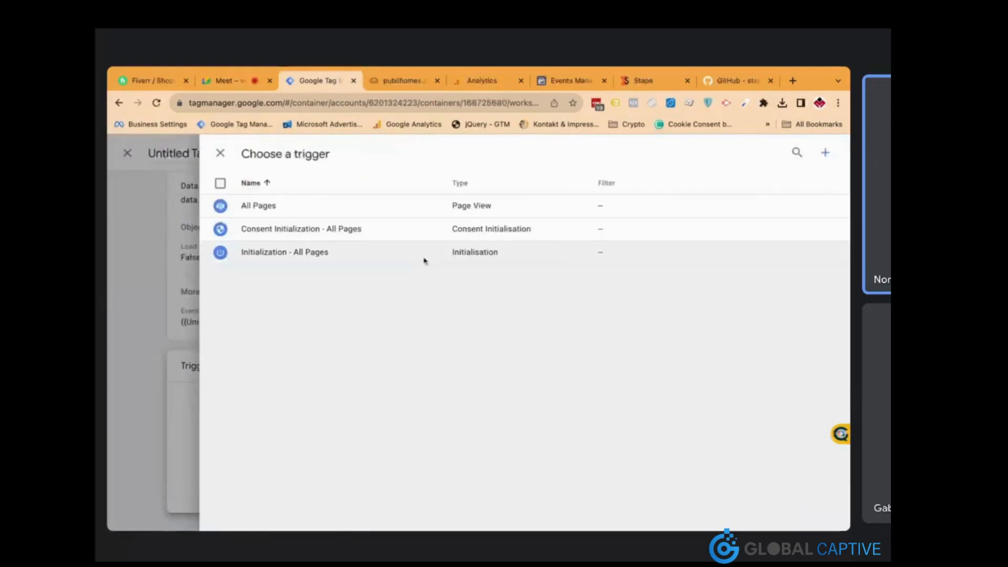
click(409, 213)
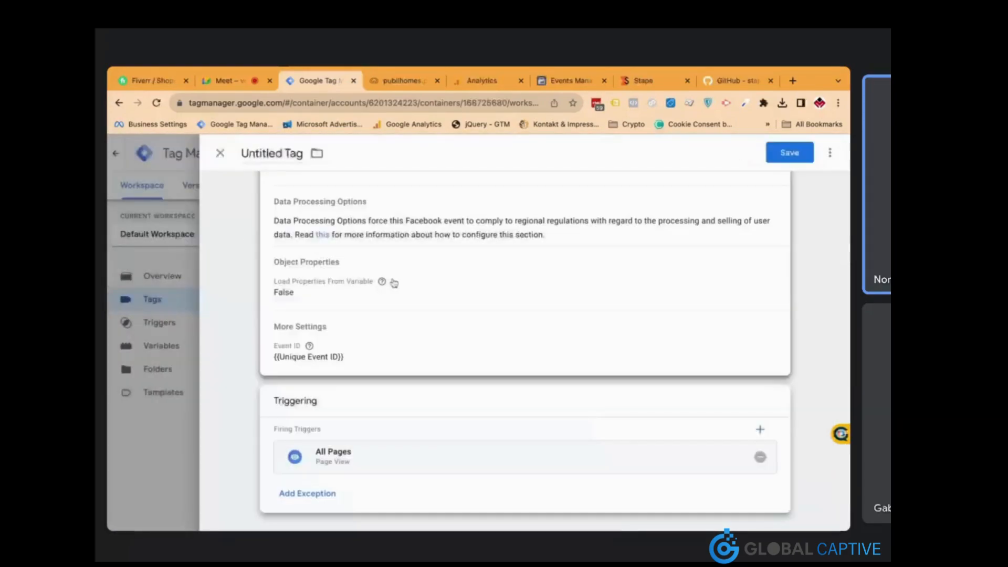
Rename the untitled pixel tag to 'FB Base Pixel - All Pages'
scroll(394, 283, up, 4)
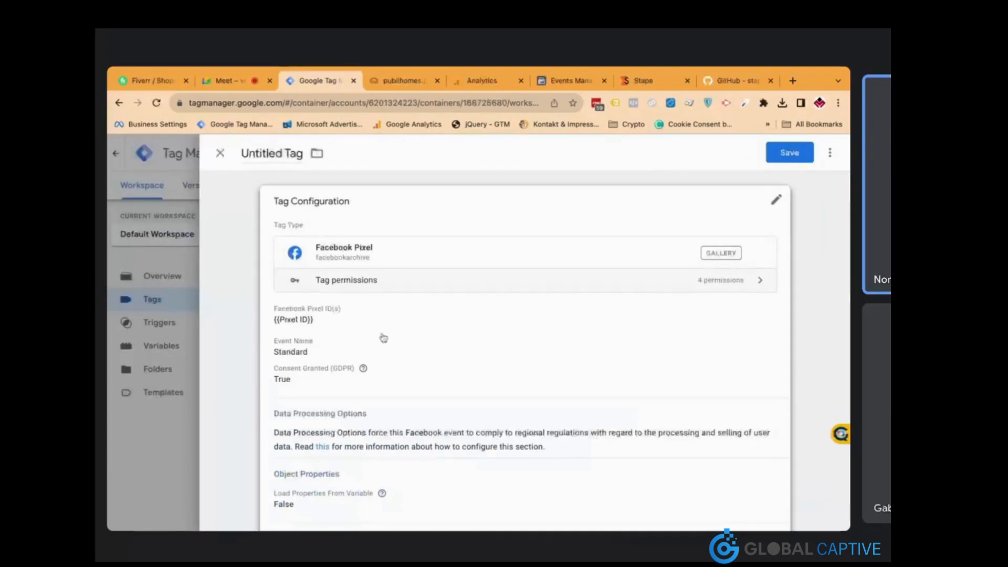
click(392, 360)
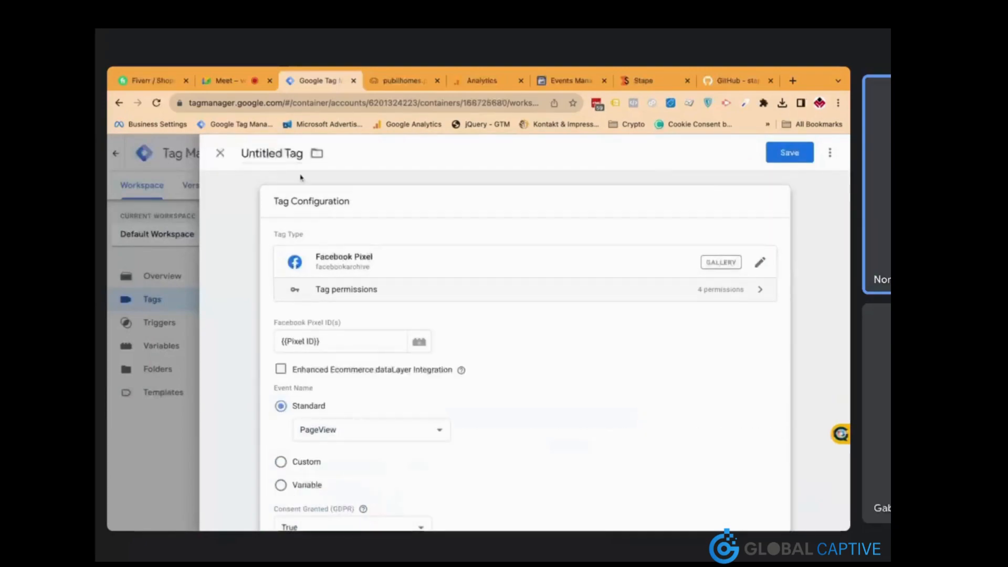
click(278, 153)
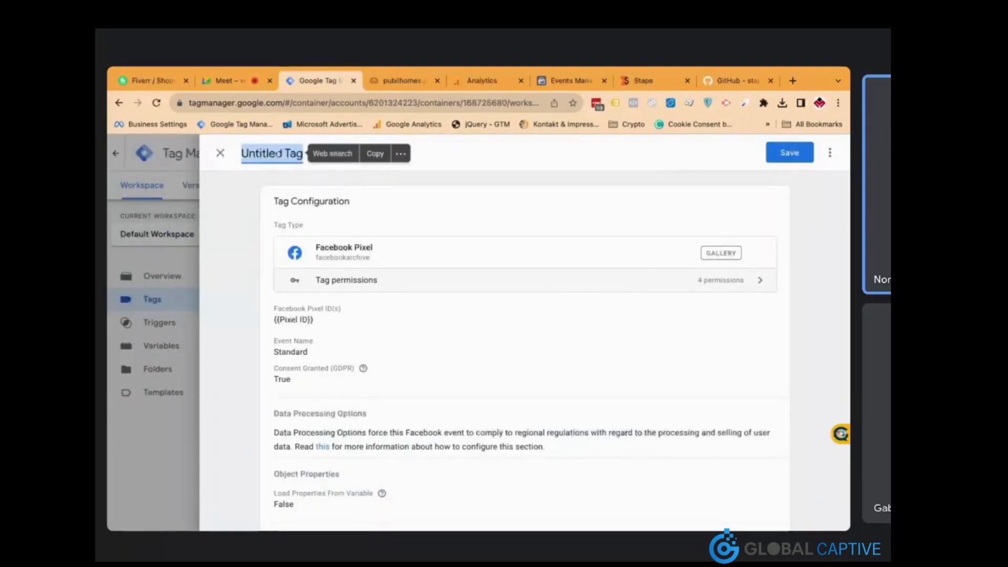
text(FN)
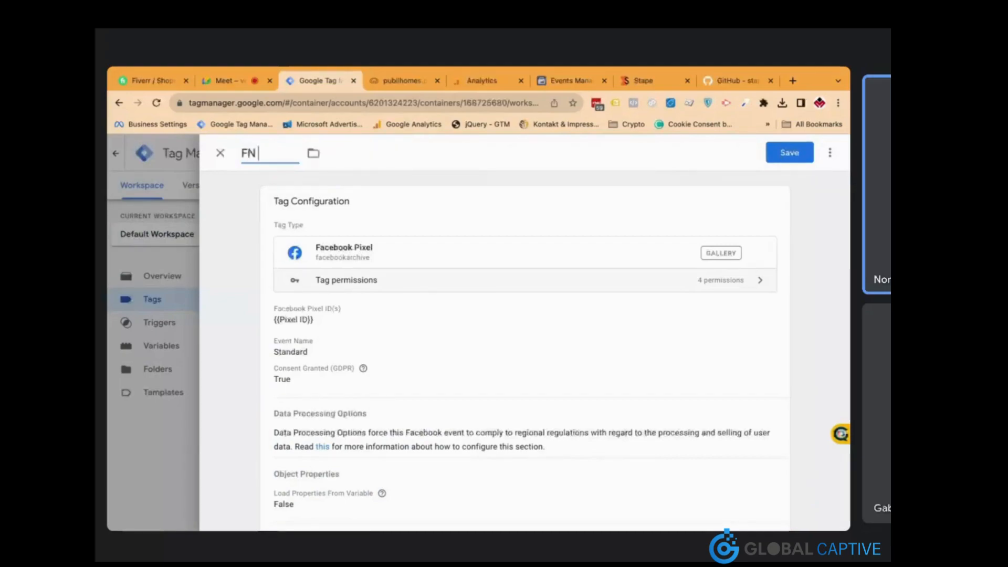
text( Base Pixel - All Pages)
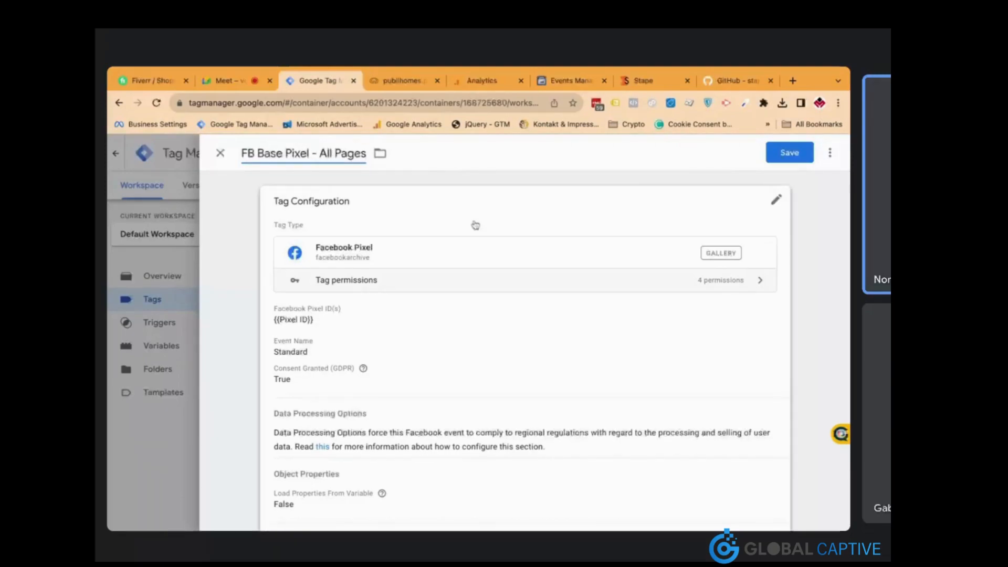
click(381, 156)
Put the tag in a newly created 'Facebook Pixel' folder
click(382, 156)
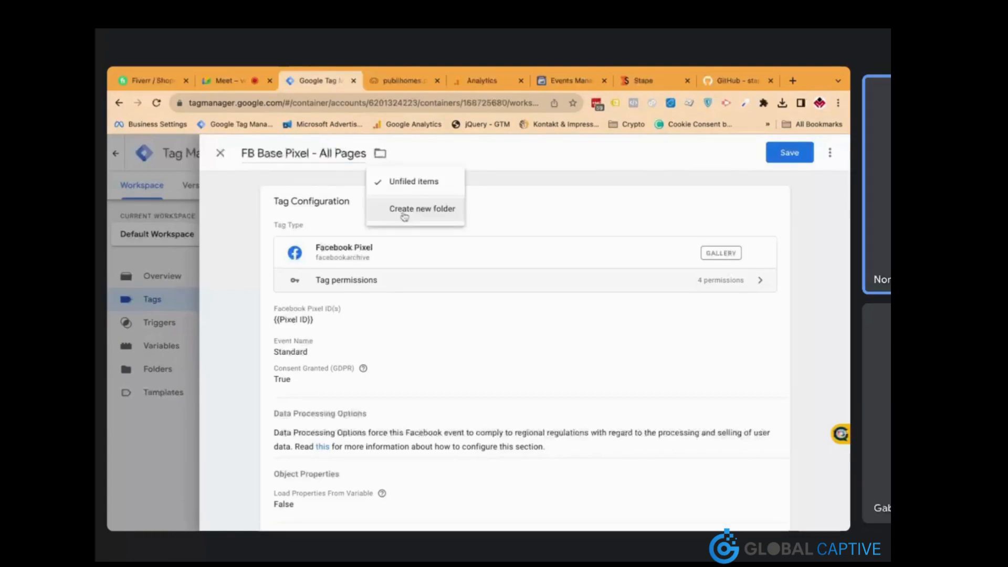
click(405, 210)
text(Facebook Pixel)
click(602, 308)
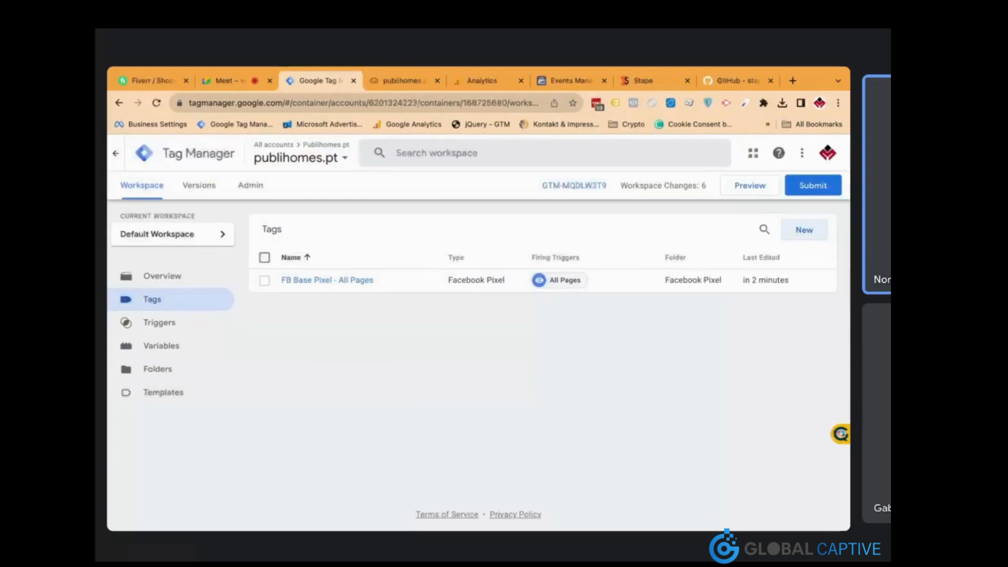
Look over the publihomes.pt website in the other browser tab
click(403, 80)
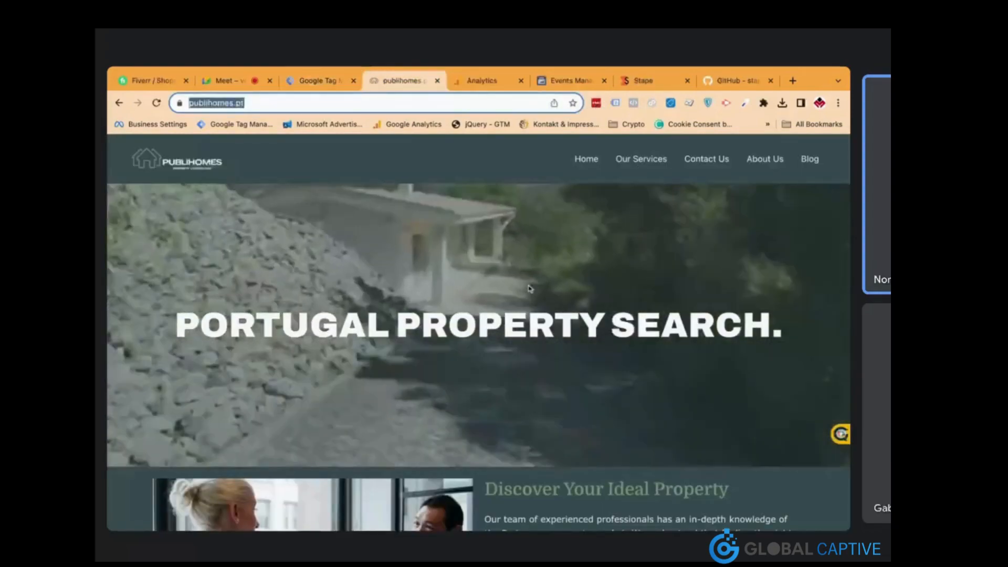
click(330, 82)
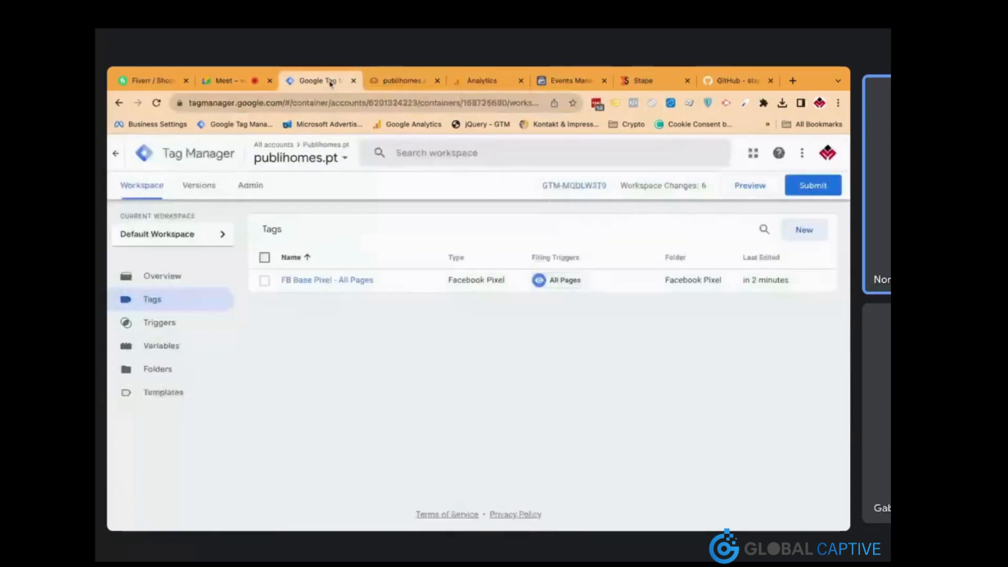
click(402, 82)
click(322, 86)
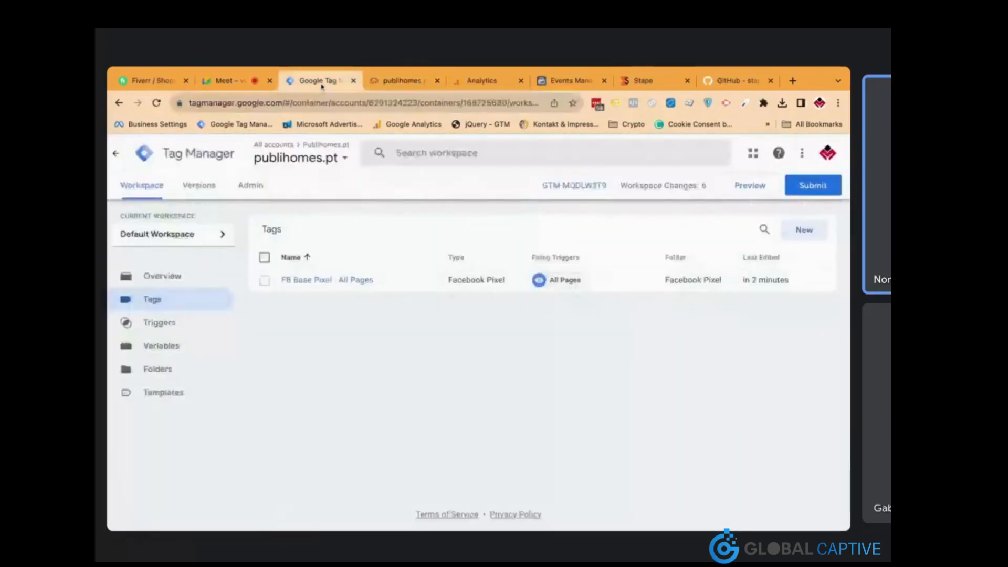
click(402, 83)
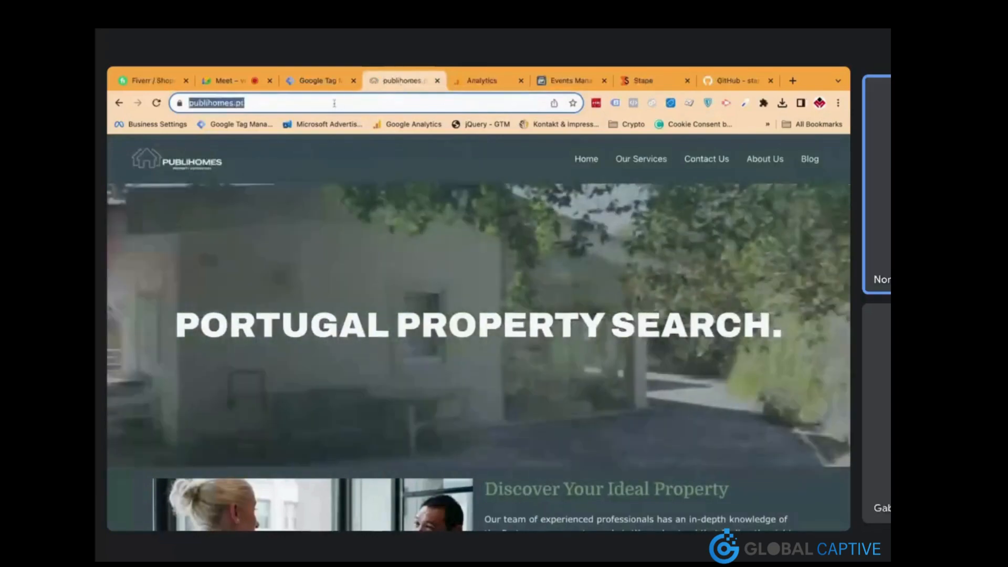
click(334, 103)
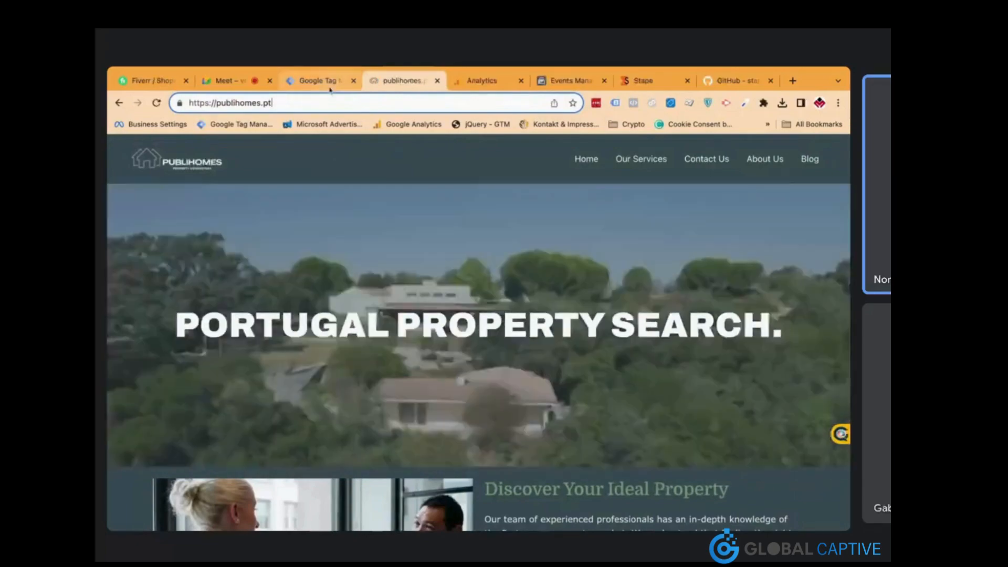
Reopen the FB Base Pixel - All Pages tag and show its extra-actions menu
click(329, 87)
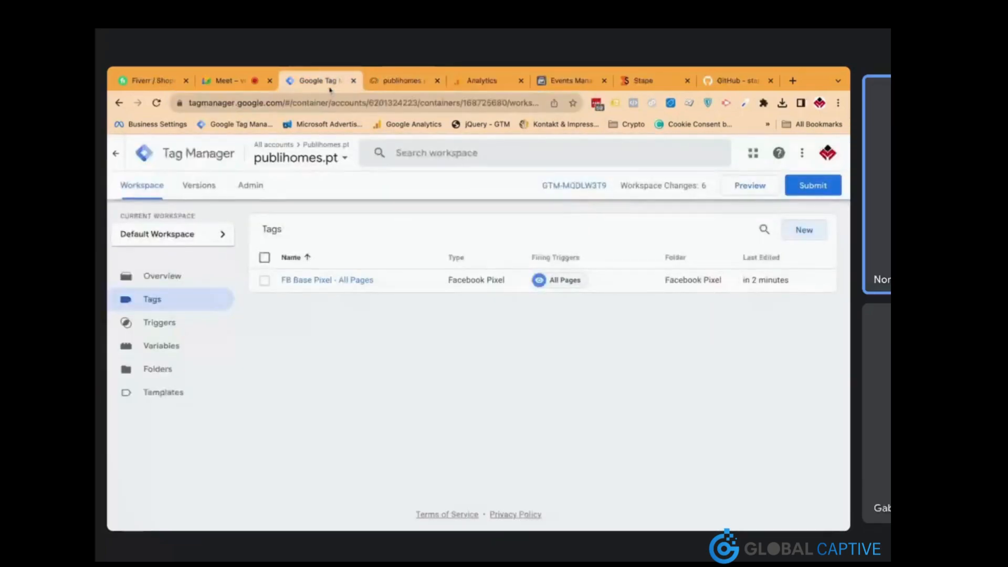
click(355, 281)
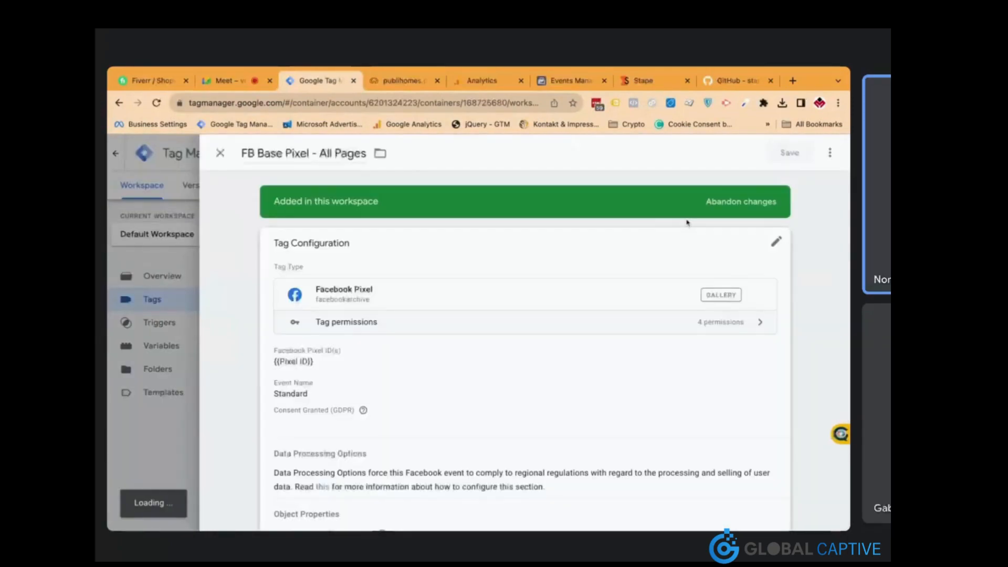
click(830, 153)
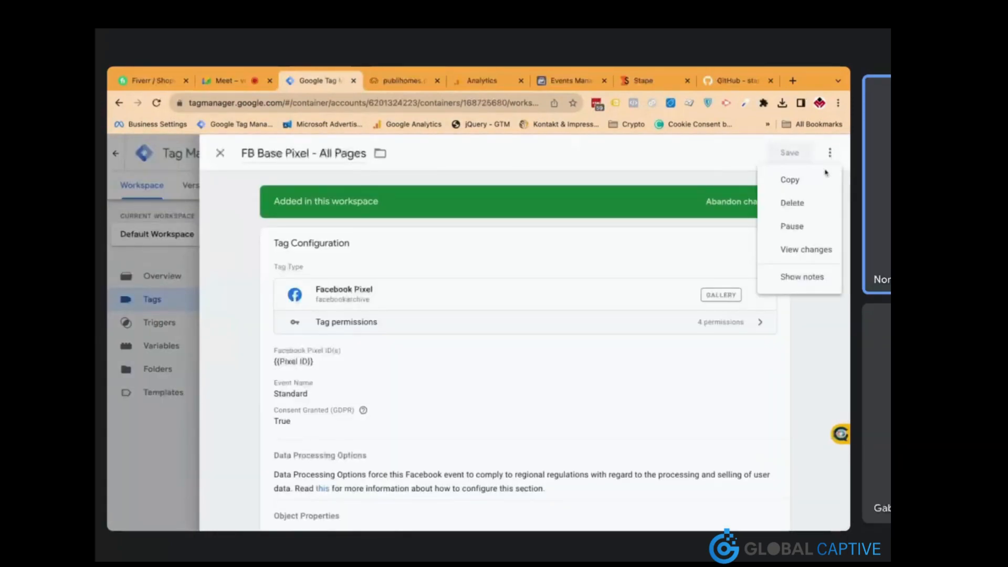
Copy the base pixel tag and rename the copy 'FB Event - ViewContent'
click(789, 180)
click(295, 154)
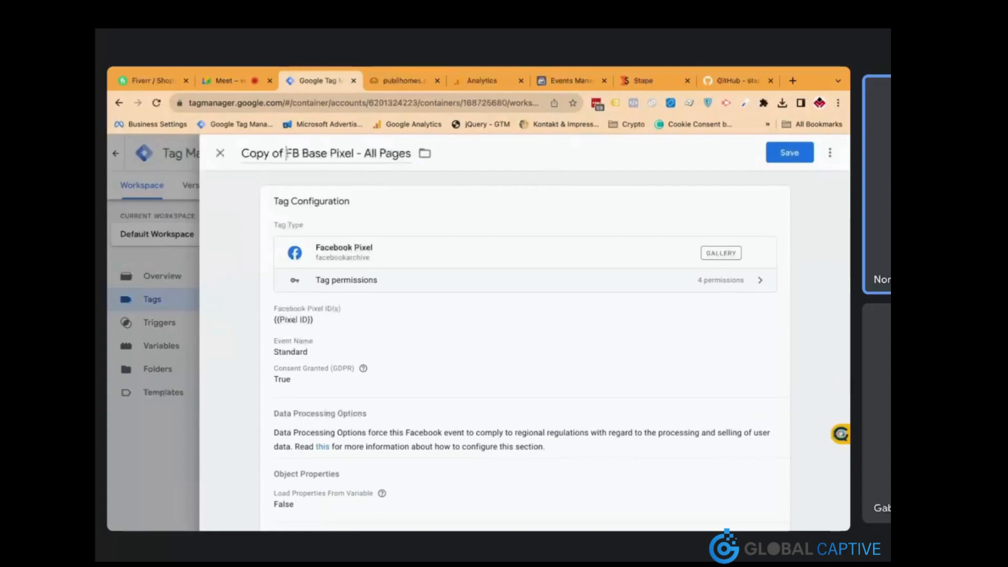
drag(287, 153, 241, 153)
key(BackSpace)
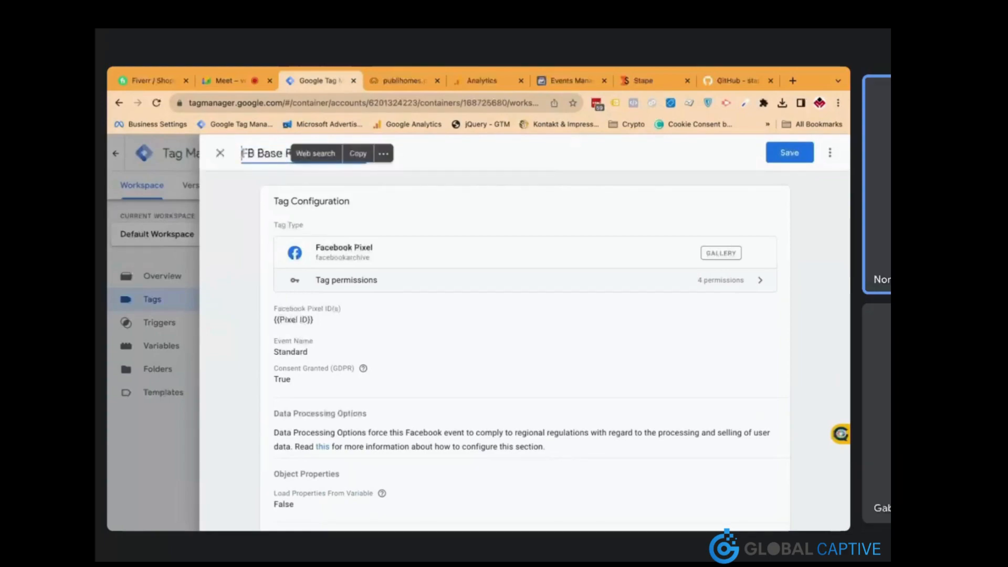
click(311, 176)
drag(258, 154, 366, 153)
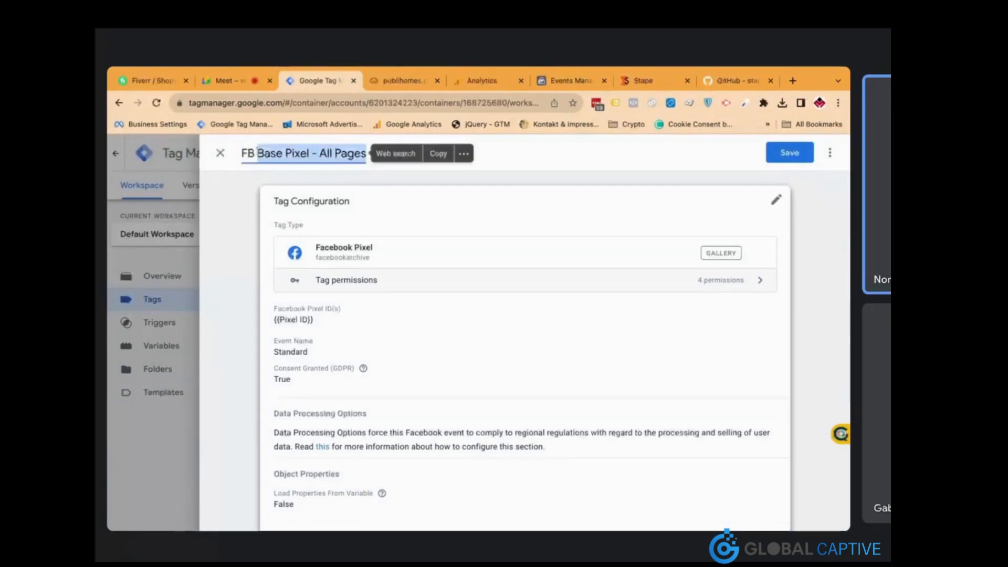
text(Event -)
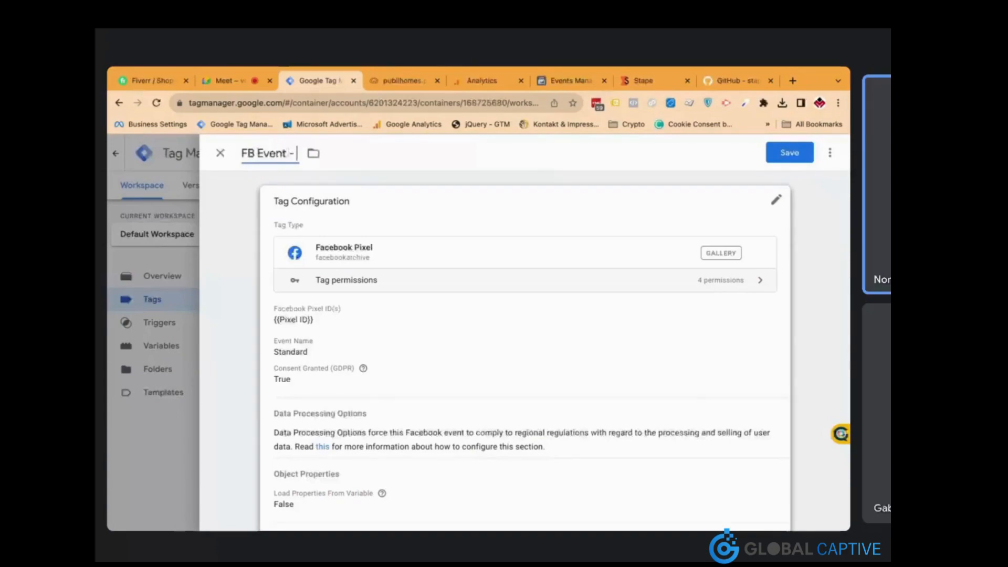
text( ViewContent)
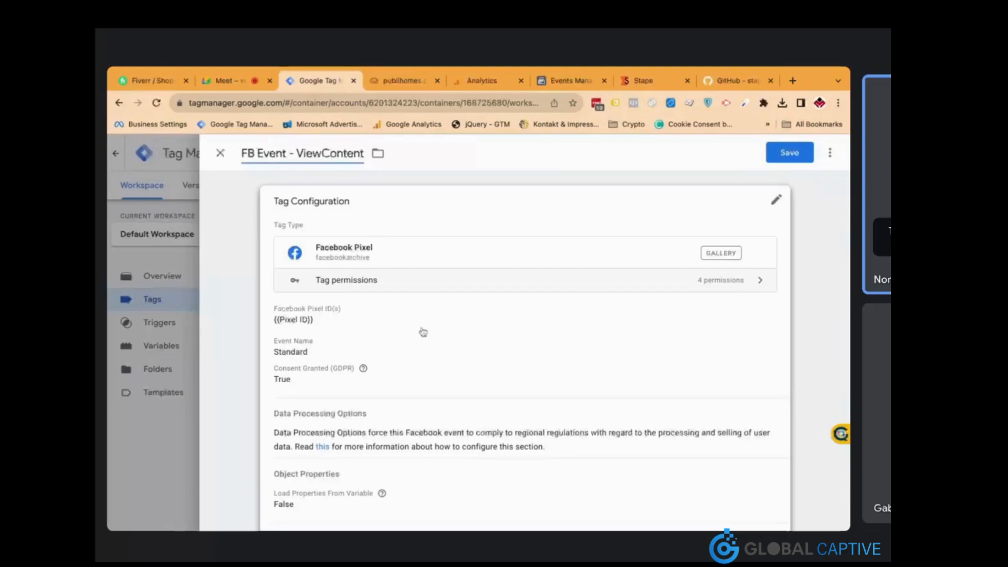
Set the copy's standard event to ViewContent and remove its All Pages trigger
click(423, 332)
scroll(406, 328, down, 2)
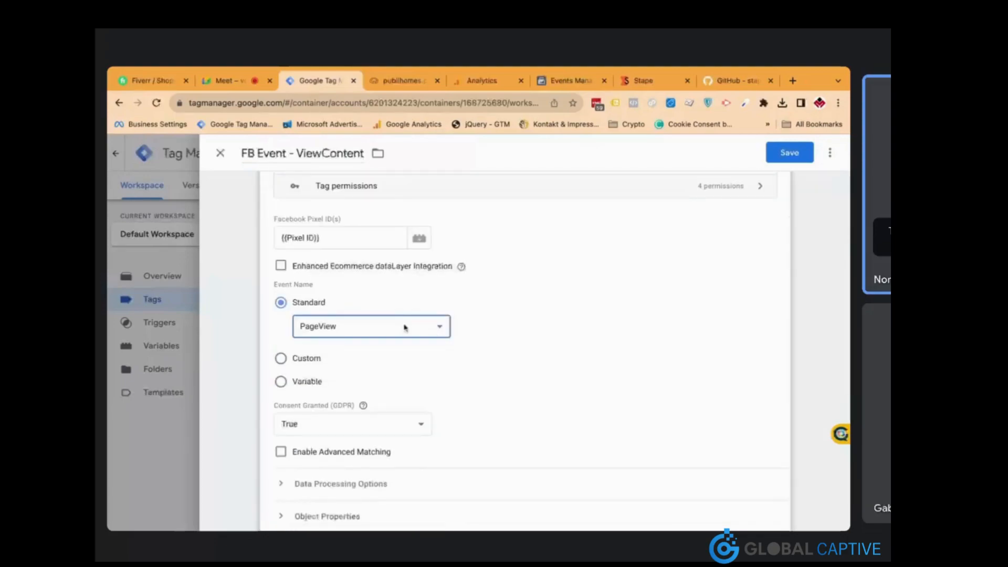
click(466, 402)
scroll(444, 355, down, 3)
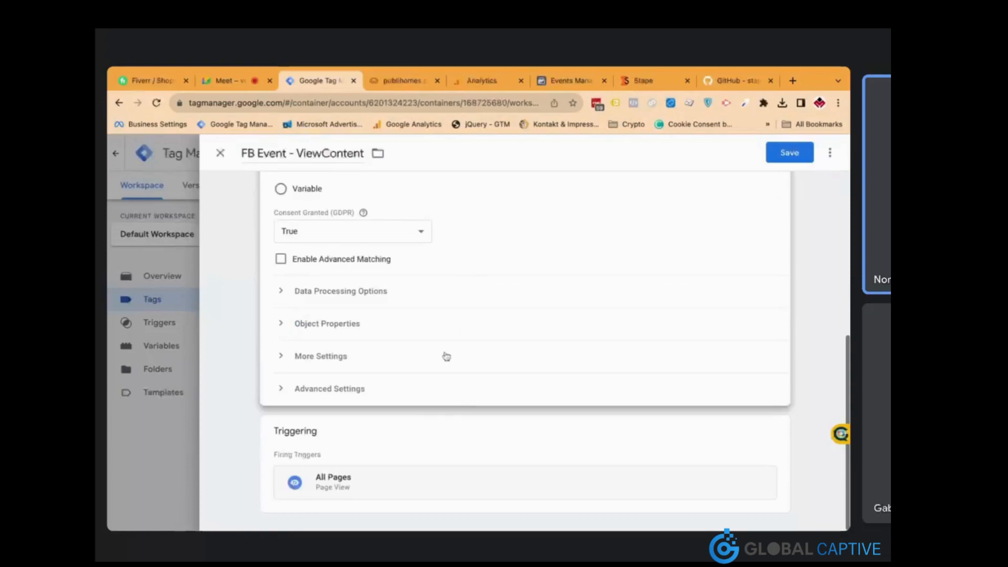
click(400, 367)
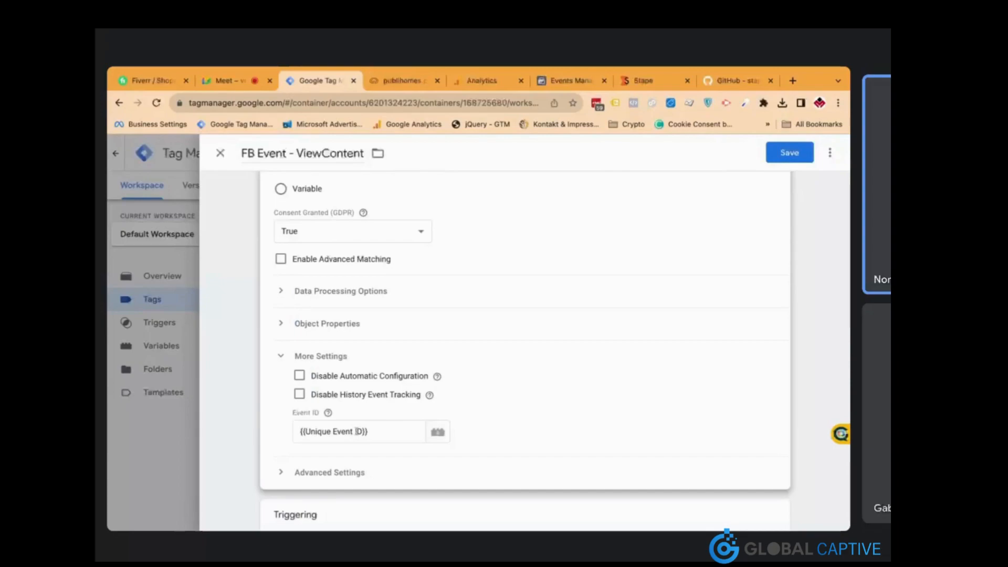
click(428, 514)
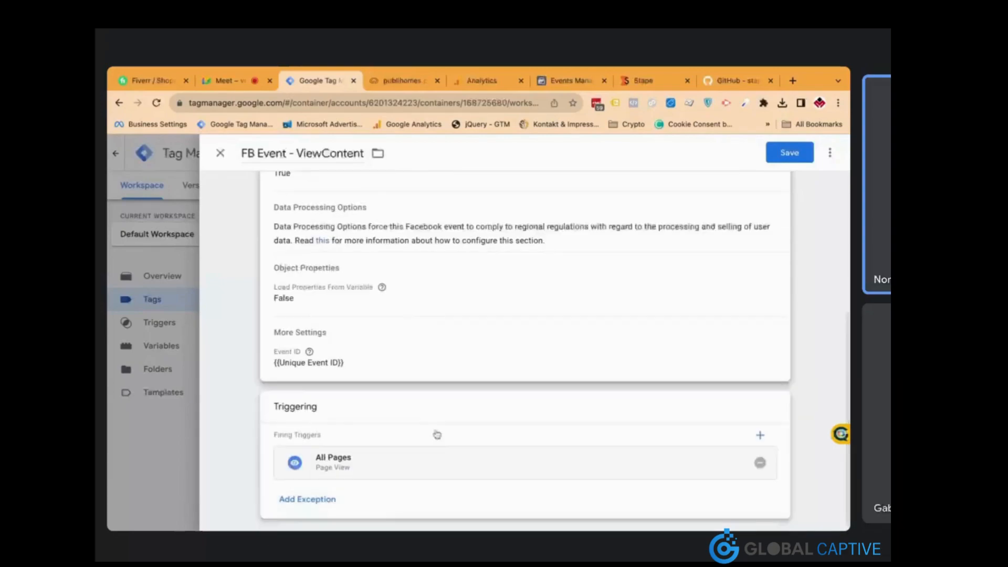
click(761, 462)
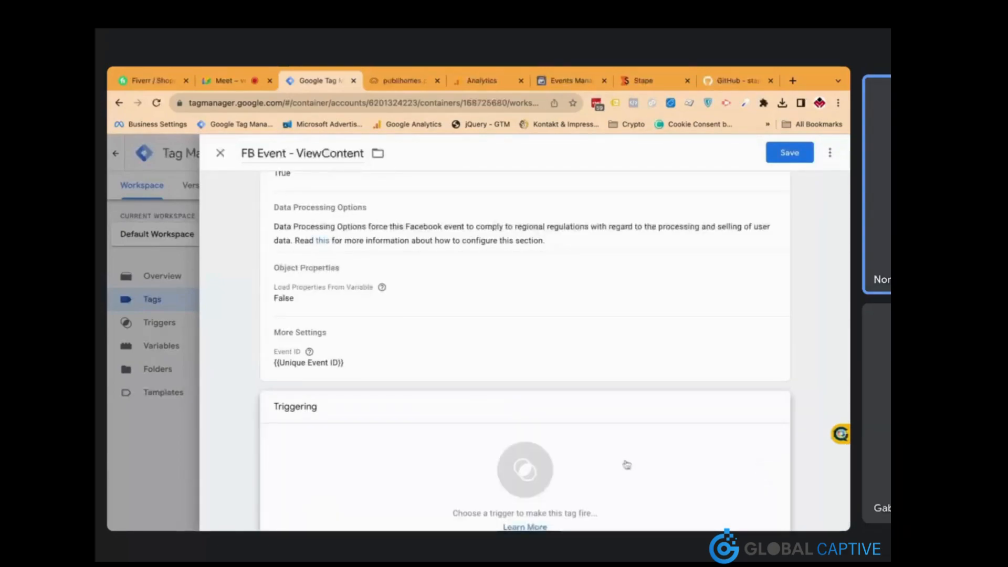
Create a new Page View trigger named 'View Content' for the tag
click(627, 465)
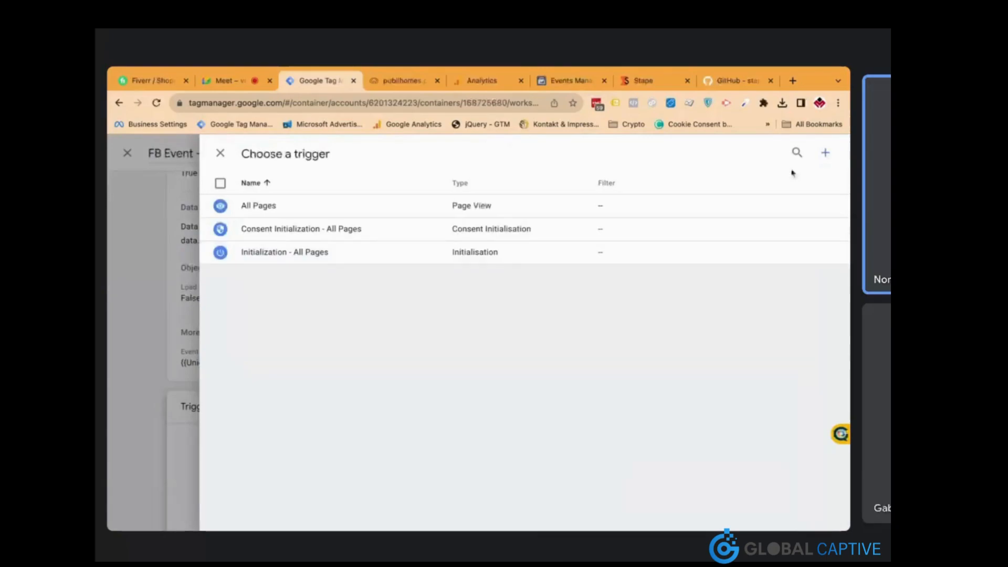
click(825, 153)
double_click(303, 154)
triple_click(304, 153)
text(View Content)
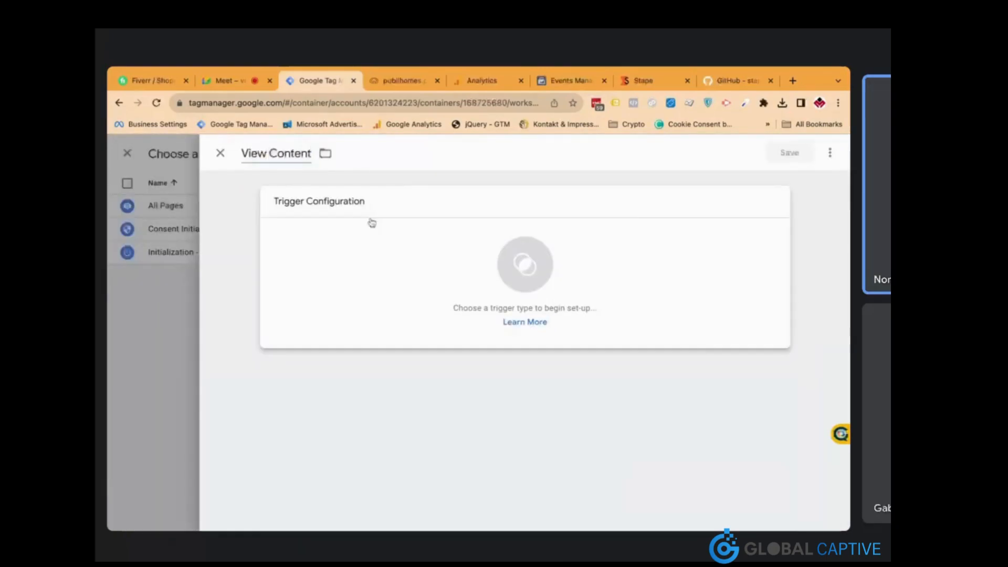
click(525, 260)
click(540, 283)
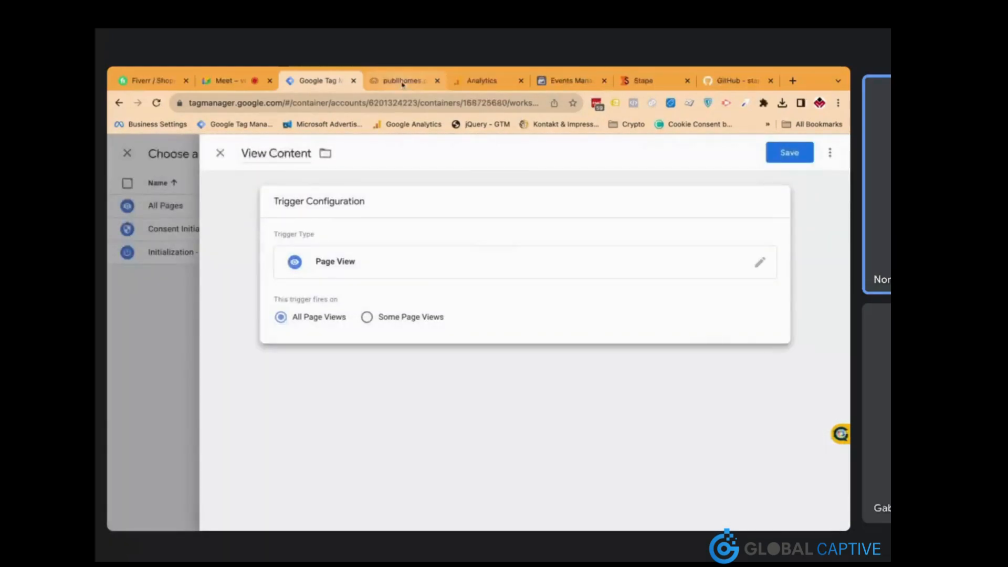
Limit the trigger to page views where Page Path equals /, and save it
click(402, 81)
click(331, 88)
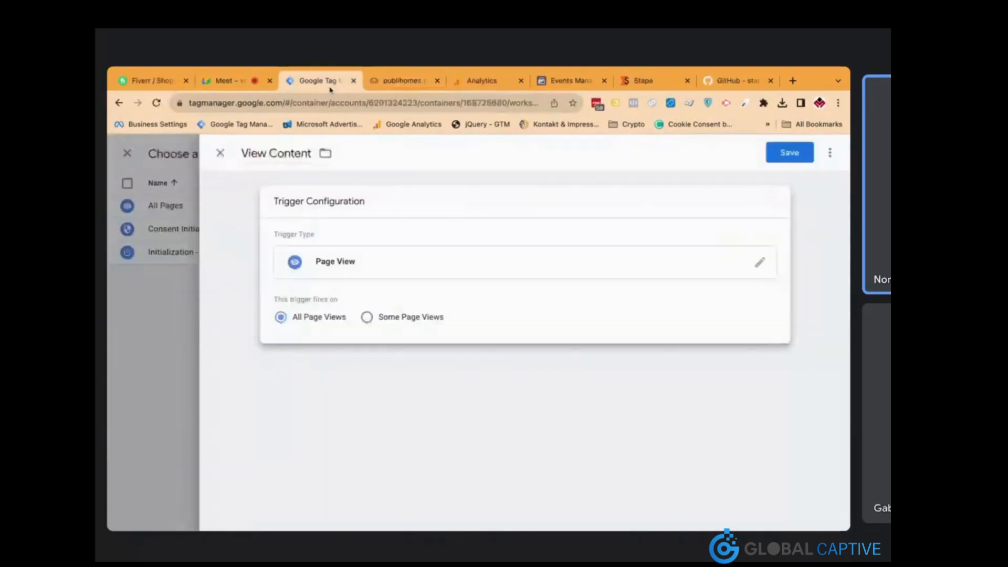
click(367, 316)
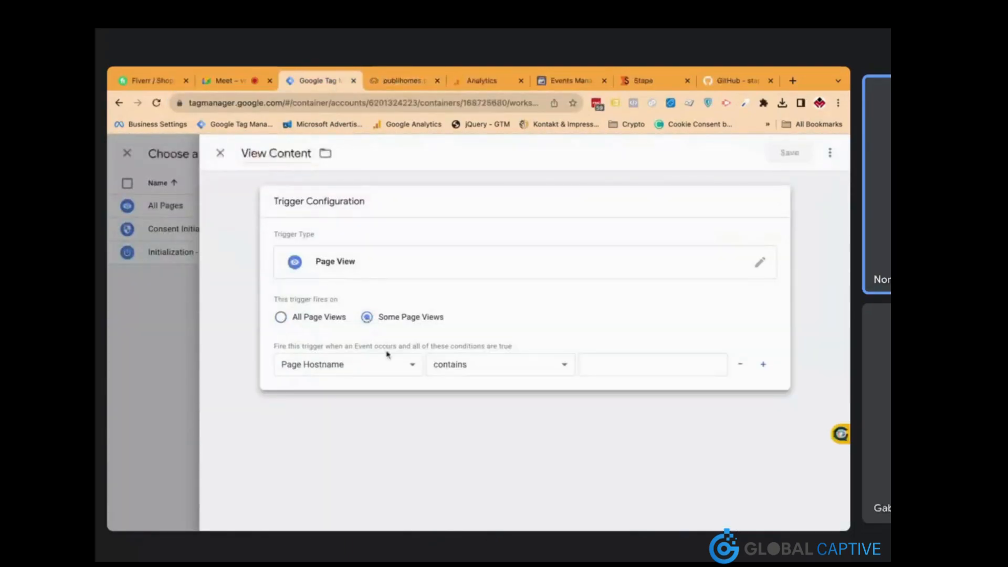
click(483, 368)
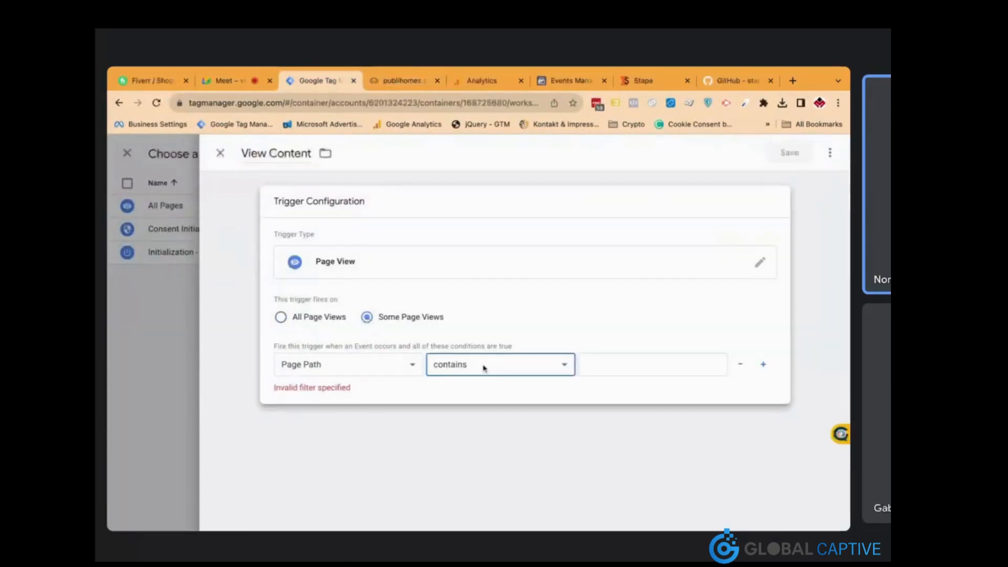
click(484, 369)
click(593, 365)
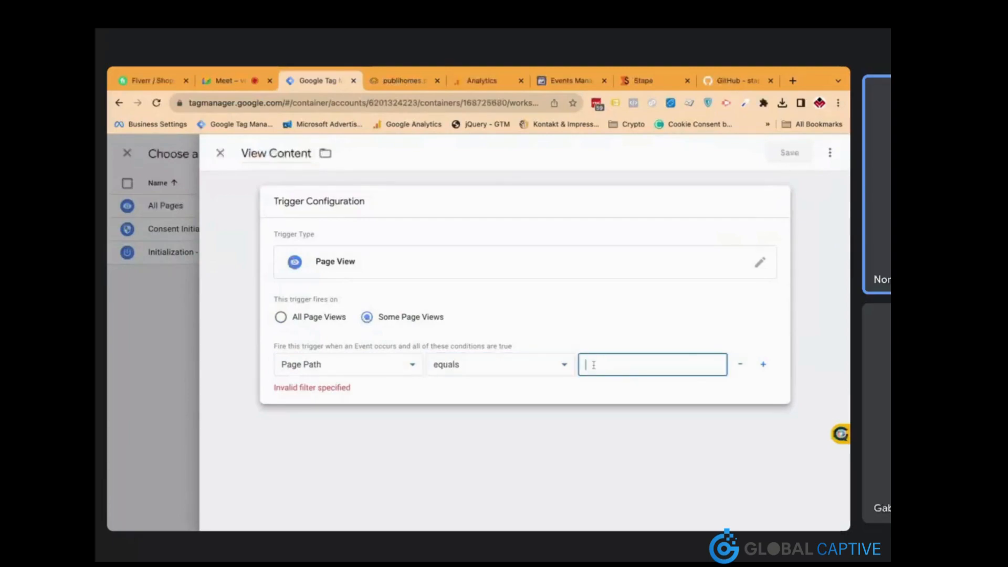
text(/)
click(586, 390)
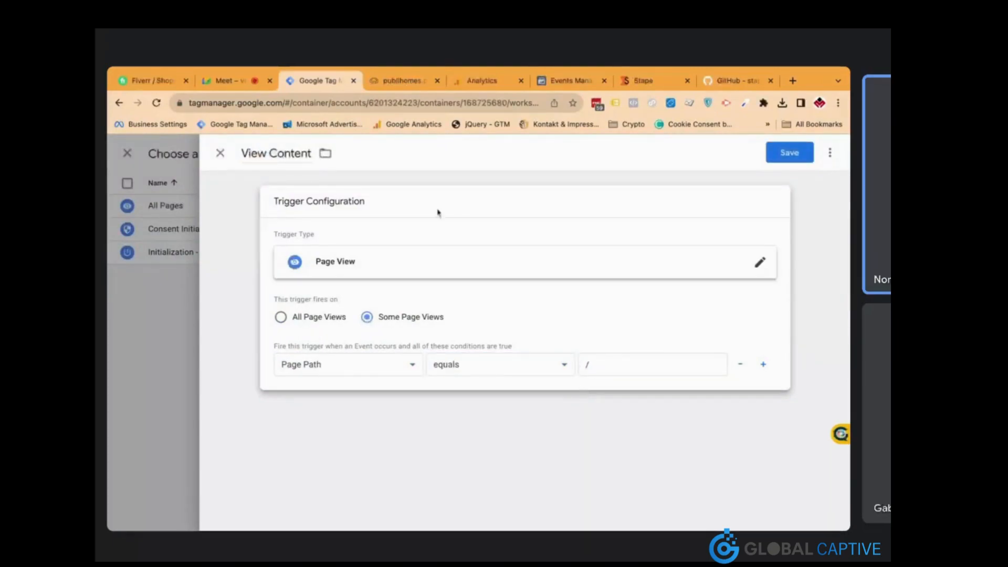
click(402, 80)
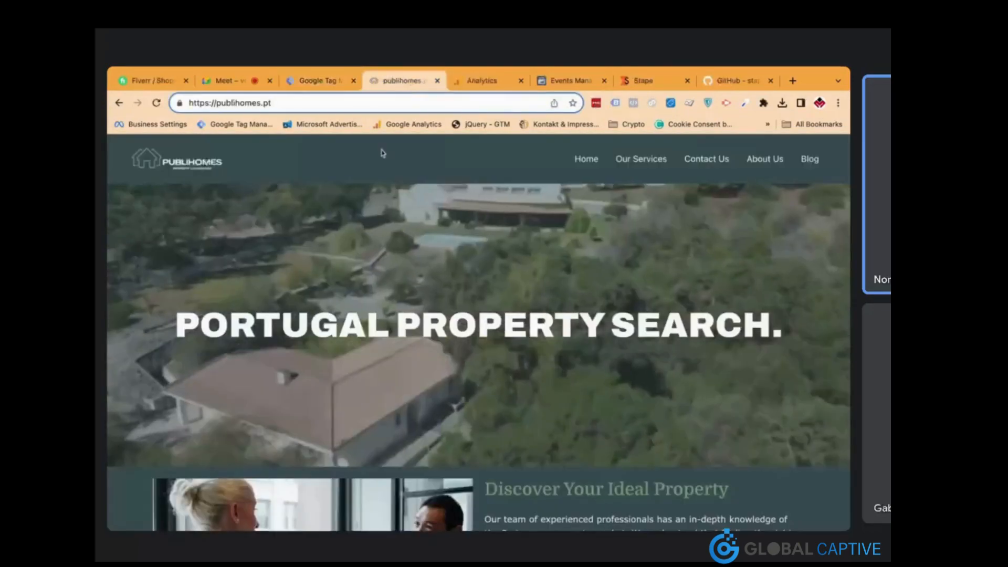
click(320, 80)
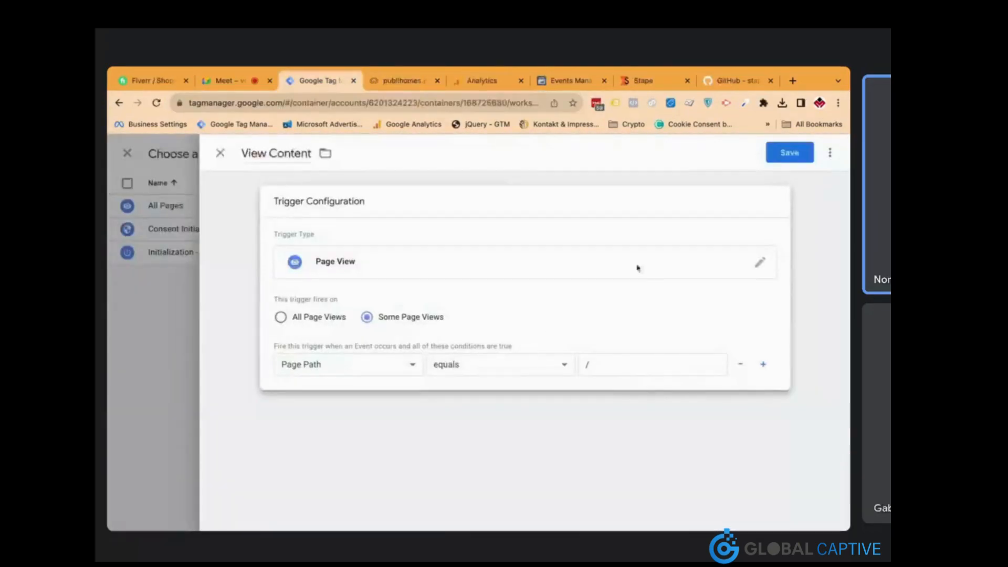
click(789, 157)
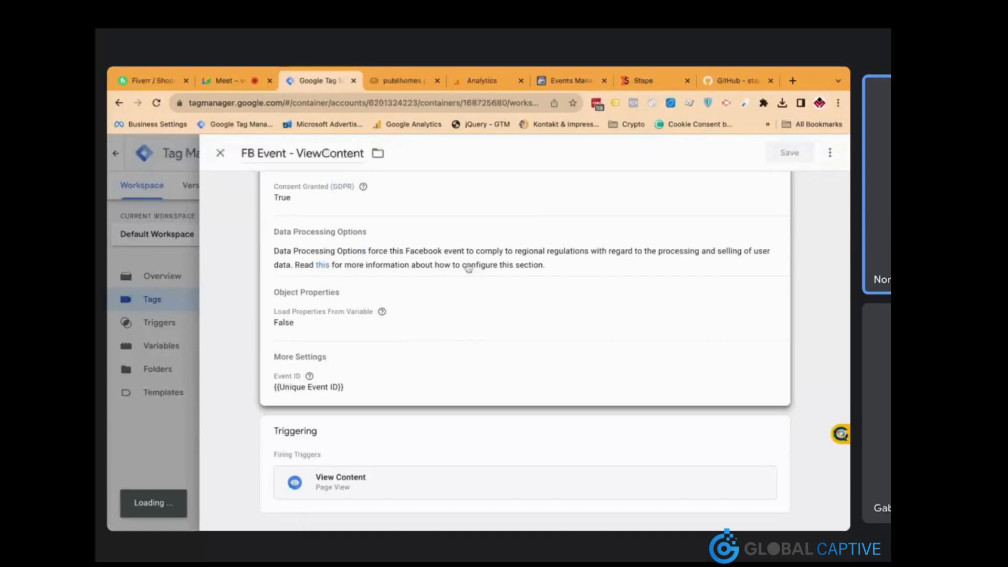
Switch to the publihomes.pt website and scroll down the page
key(ctrl+Tab)
scroll(475, 339, down, 9)
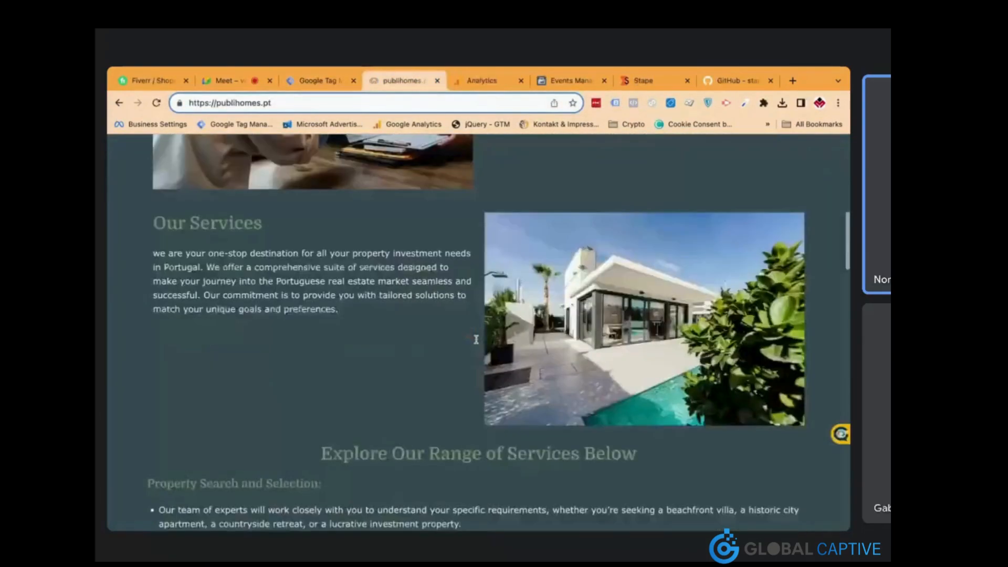
scroll(475, 339, down, 15)
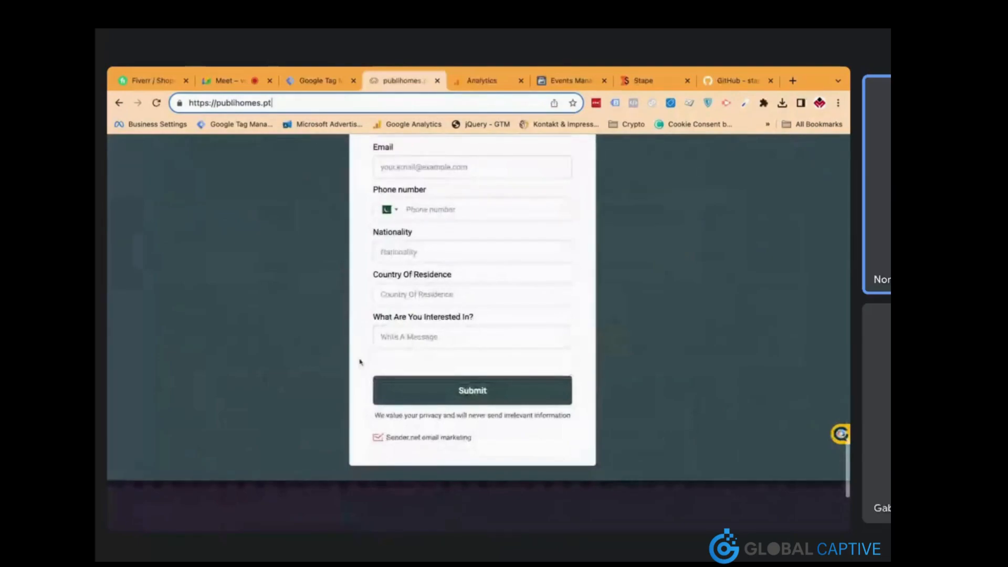
Duplicate the FB Event - ViewContent tag and rename the copy 'FB Event - Lead'
click(323, 83)
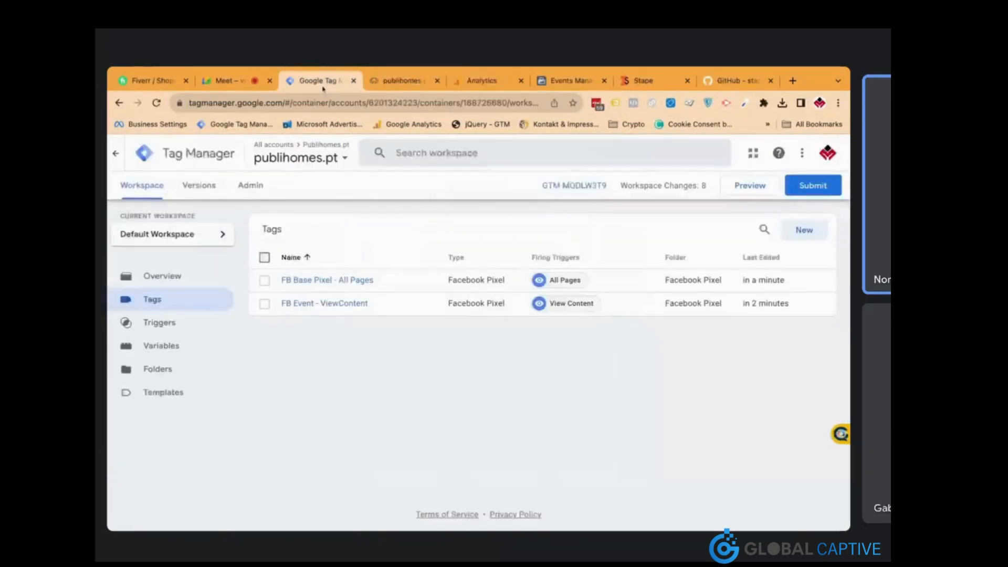
click(353, 303)
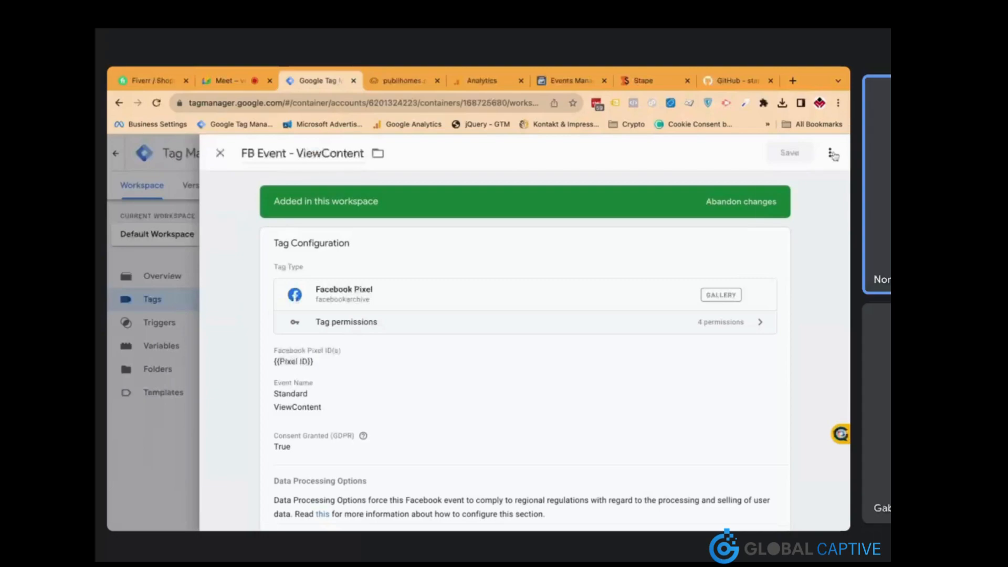
click(830, 152)
click(790, 179)
drag(286, 153, 346, 175)
key(BackSpace)
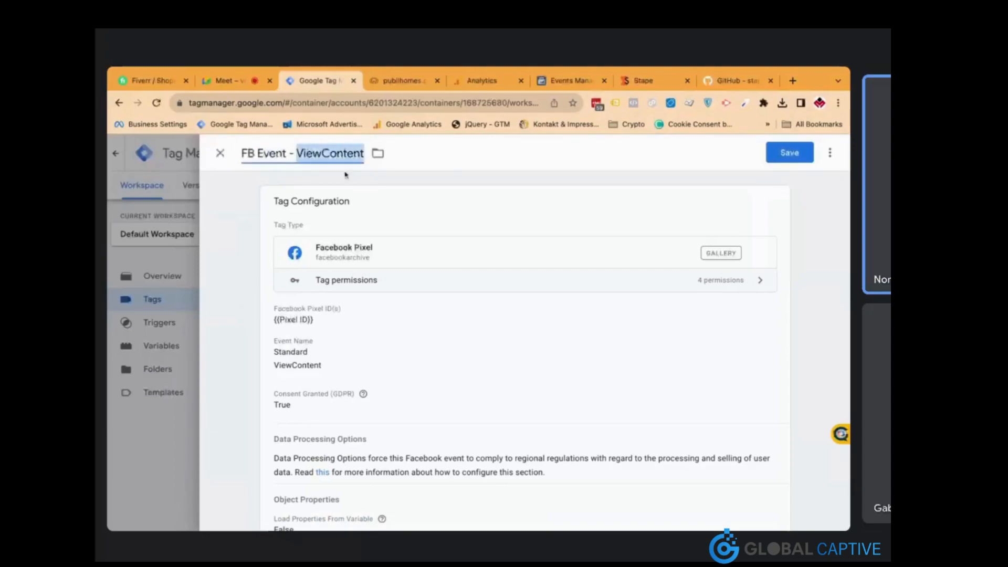
text(Lead)
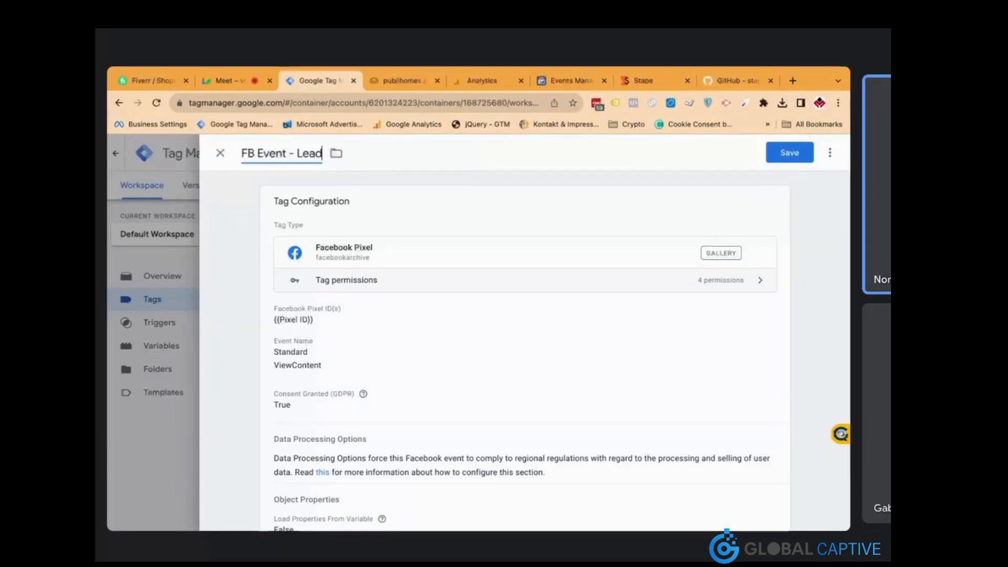
Start a new trigger named 'Lead' for the tag, then switch to publihomes.pt
click(402, 303)
scroll(403, 303, down, 4)
click(386, 215)
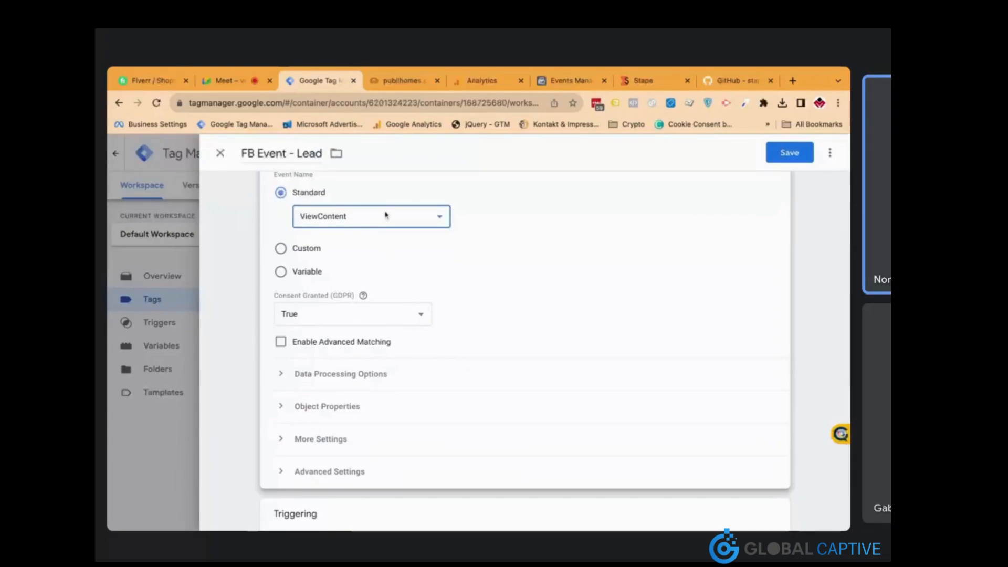
scroll(484, 451, down, 2)
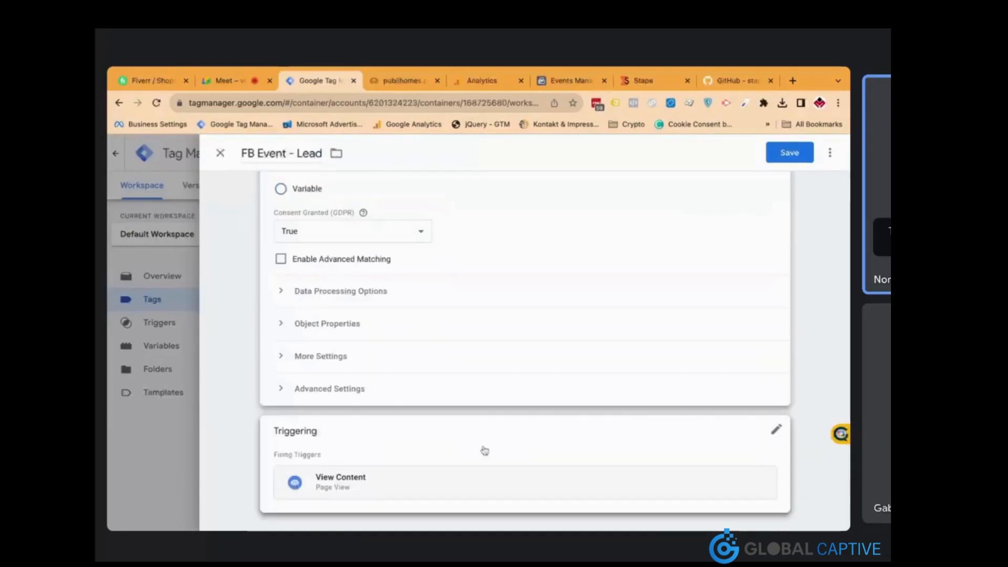
click(484, 451)
click(650, 458)
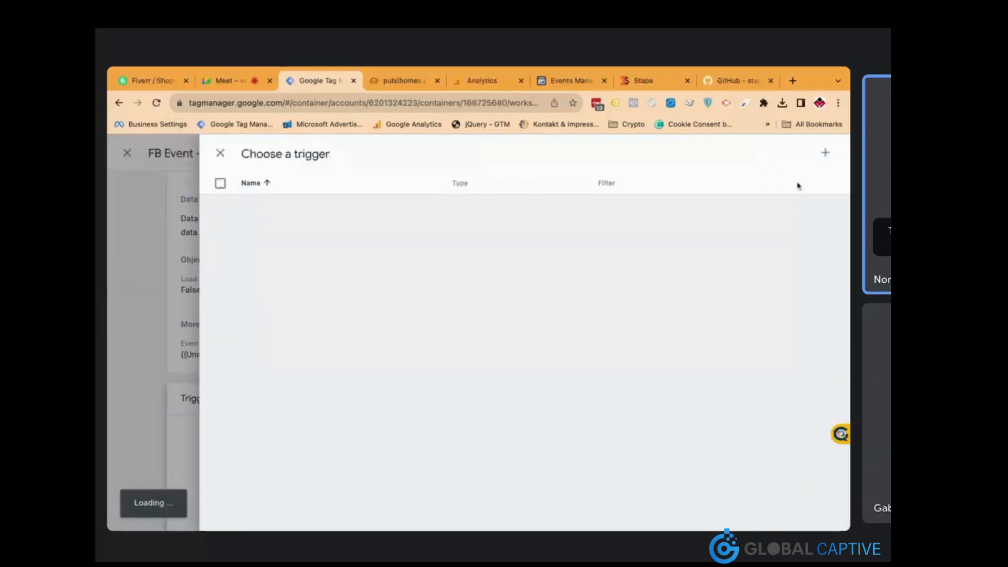
click(825, 154)
click(294, 153)
text(Lead)
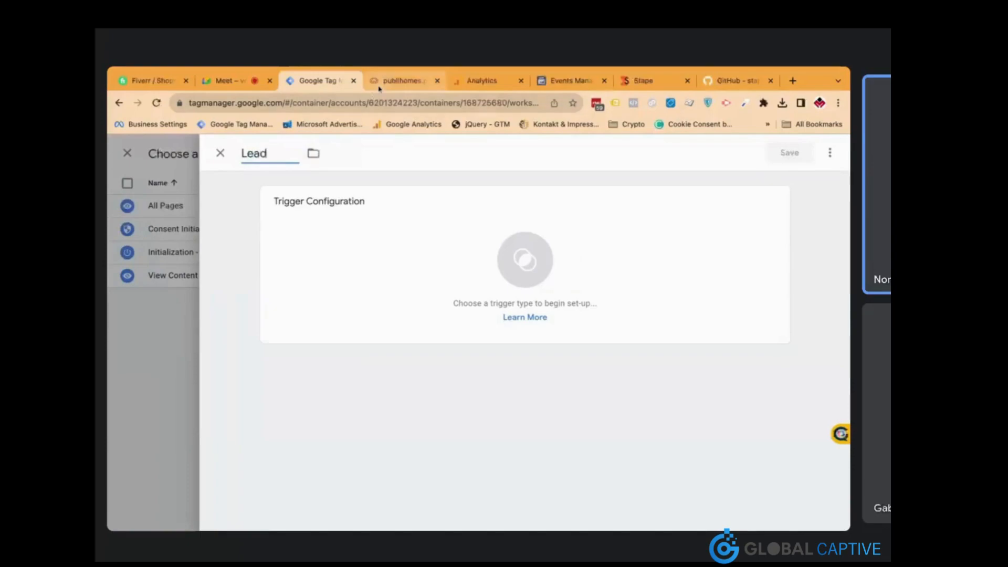
click(379, 86)
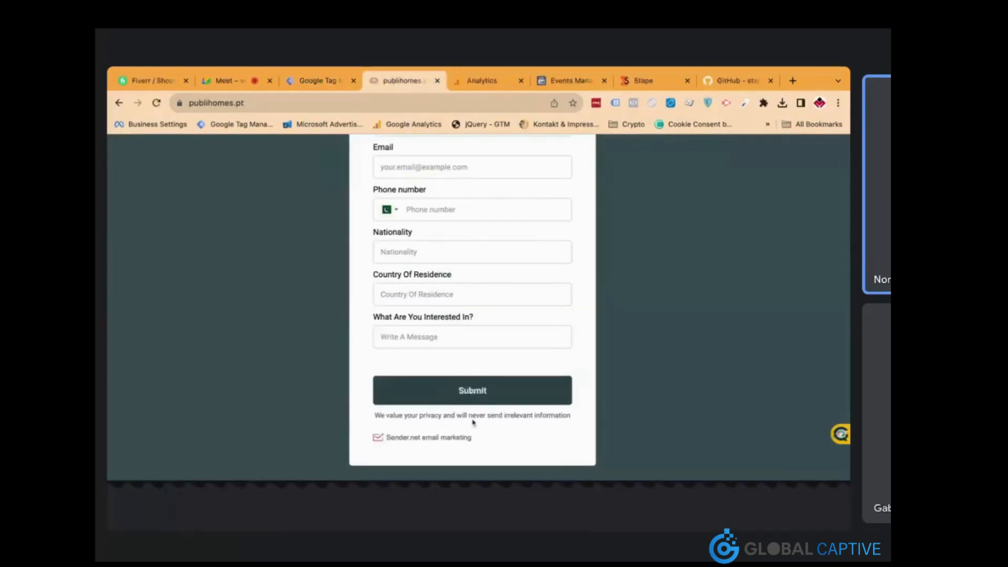
Open Chrome DevTools and widen its panel beside the contact form
key(super+alt+i)
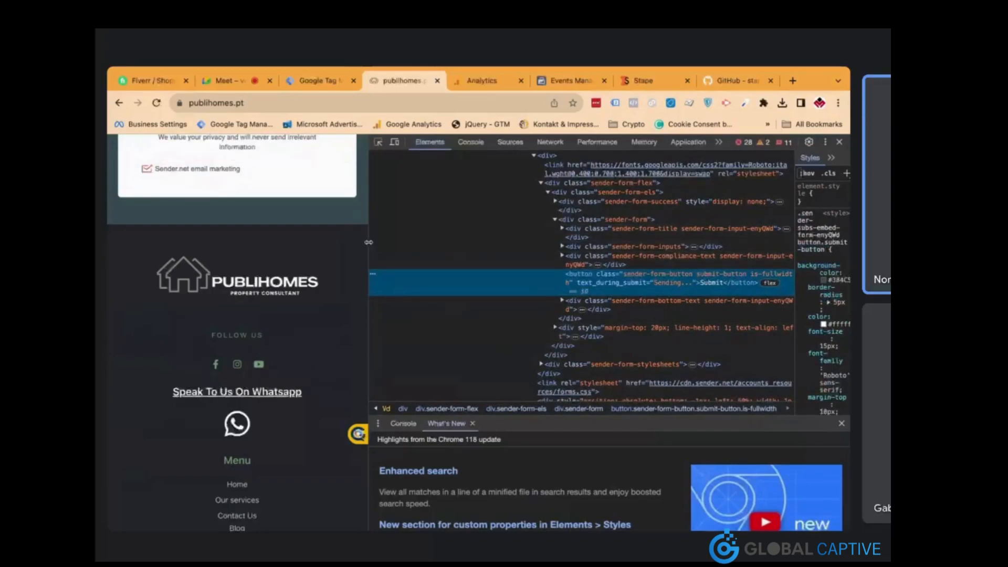
drag(368, 242, 553, 242)
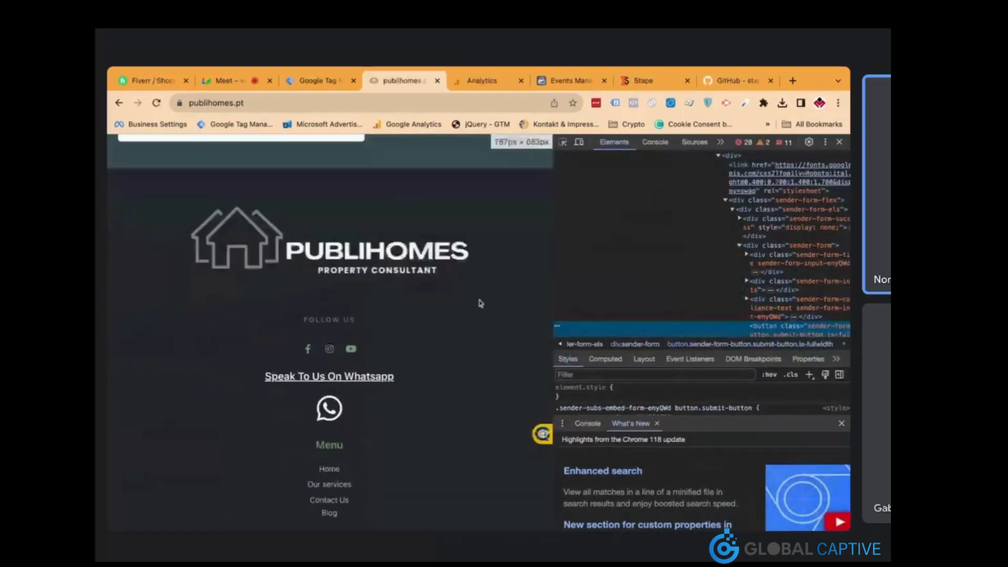
scroll(480, 303, up, 5)
scroll(597, 295, down, 2)
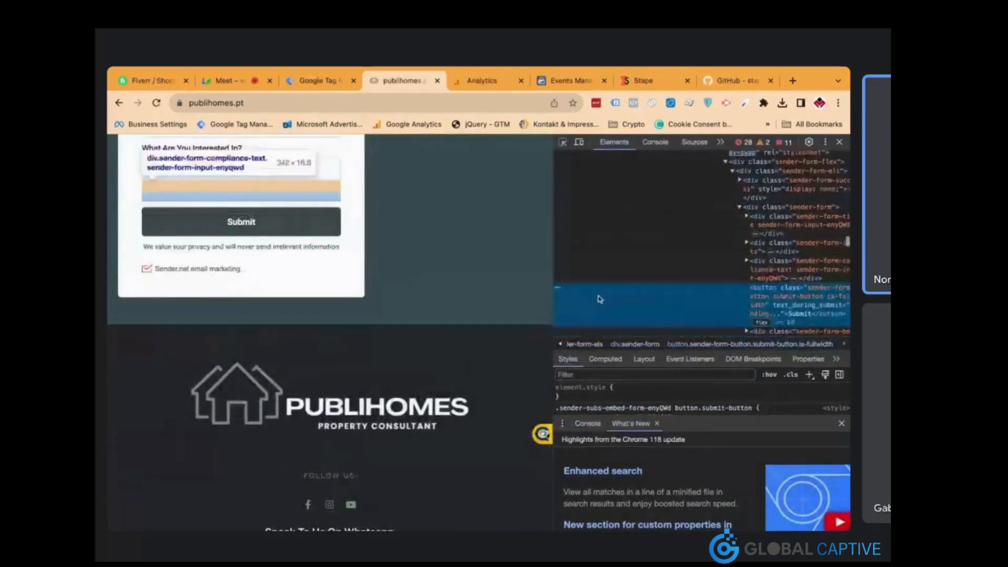
mouse_move(555, 268)
mouse_down()
mouse_move(499, 268)
mouse_move(550, 268)
mouse_up()
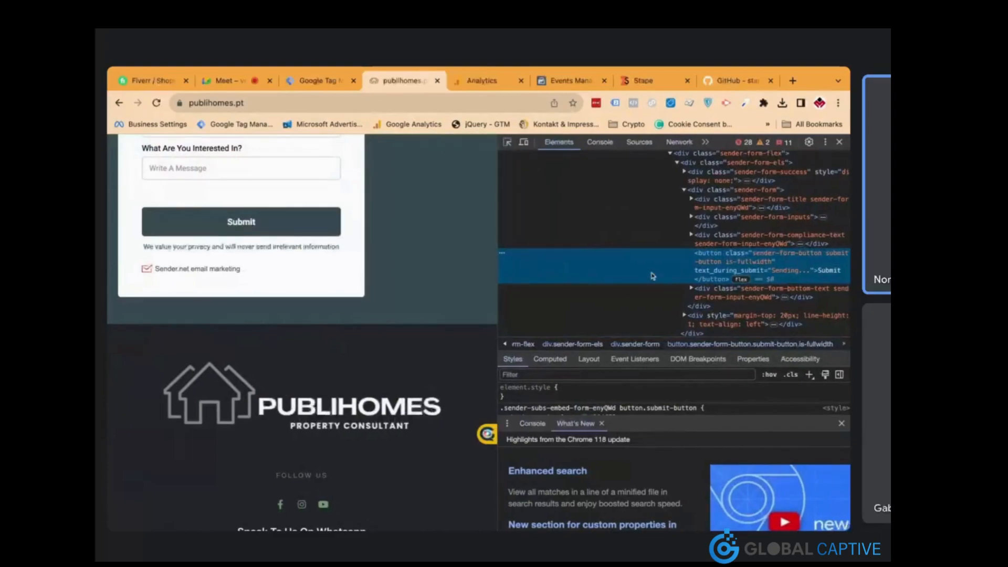
drag(497, 268, 459, 267)
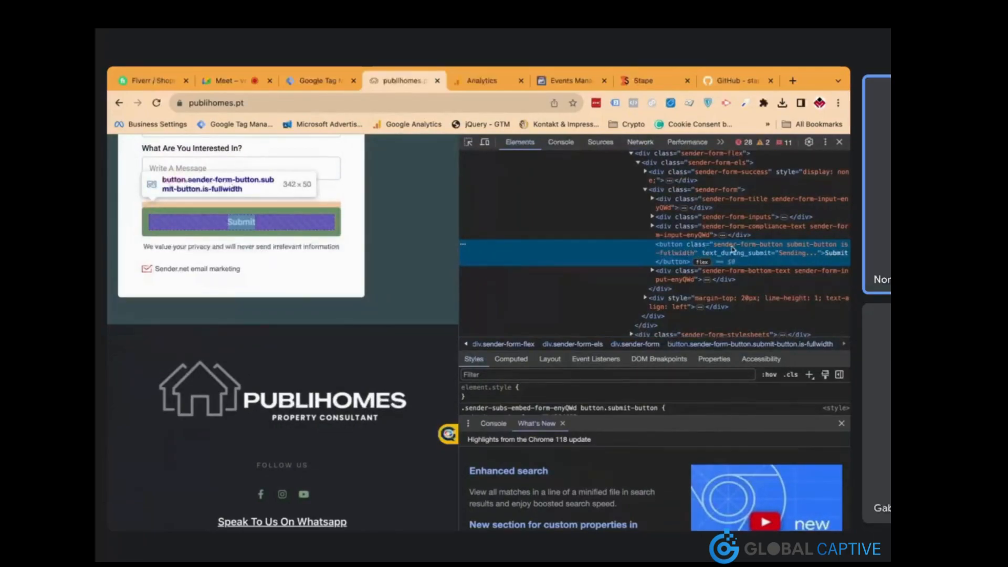
Select the submit-button class in the Submit button's markup
double_click(728, 248)
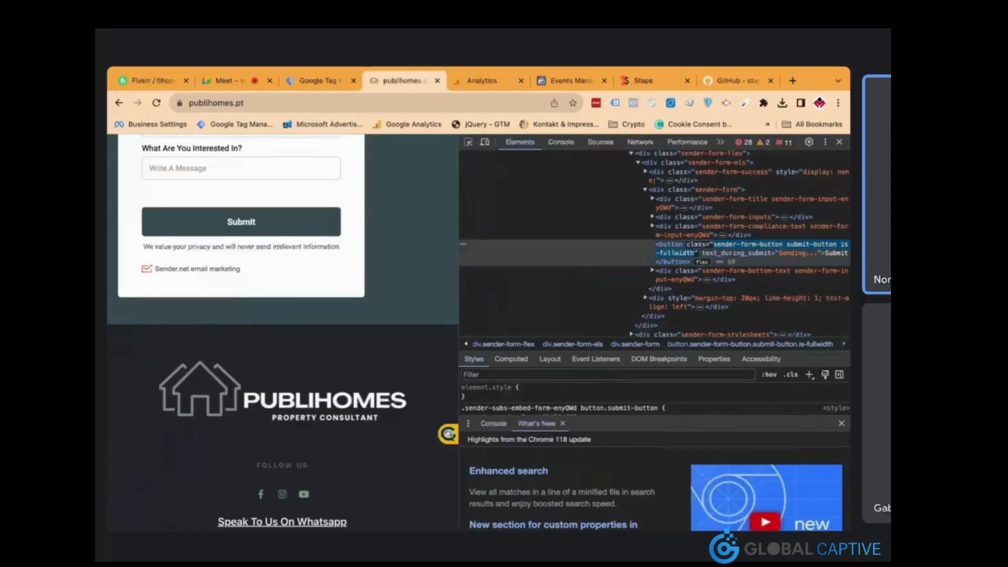
click(800, 247)
double_click(819, 247)
key(shift+Left)
key(shift+Left)
key(shift+Left)
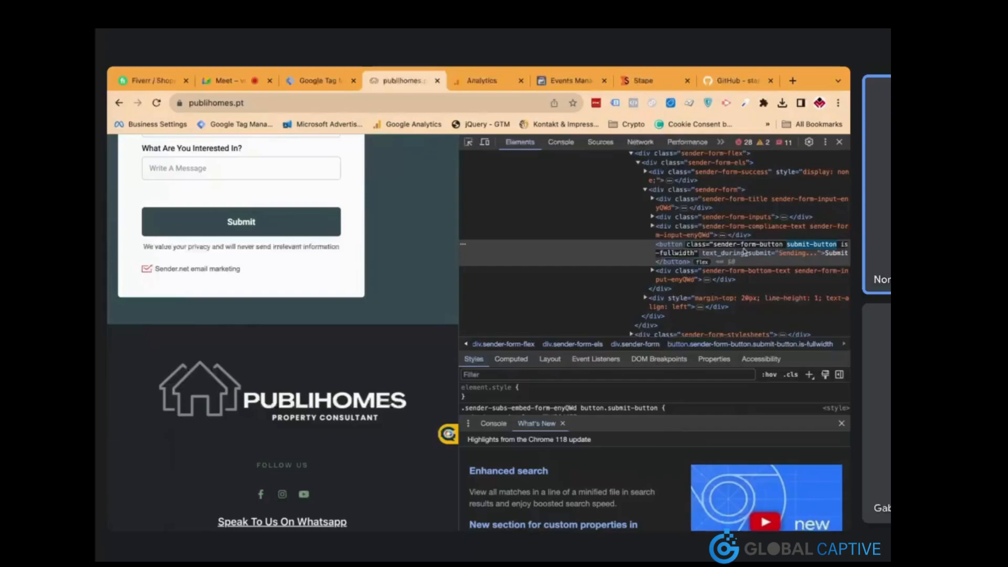
Make the Lead trigger Click - All Elements, firing when Click Classes contains submit-button
click(325, 83)
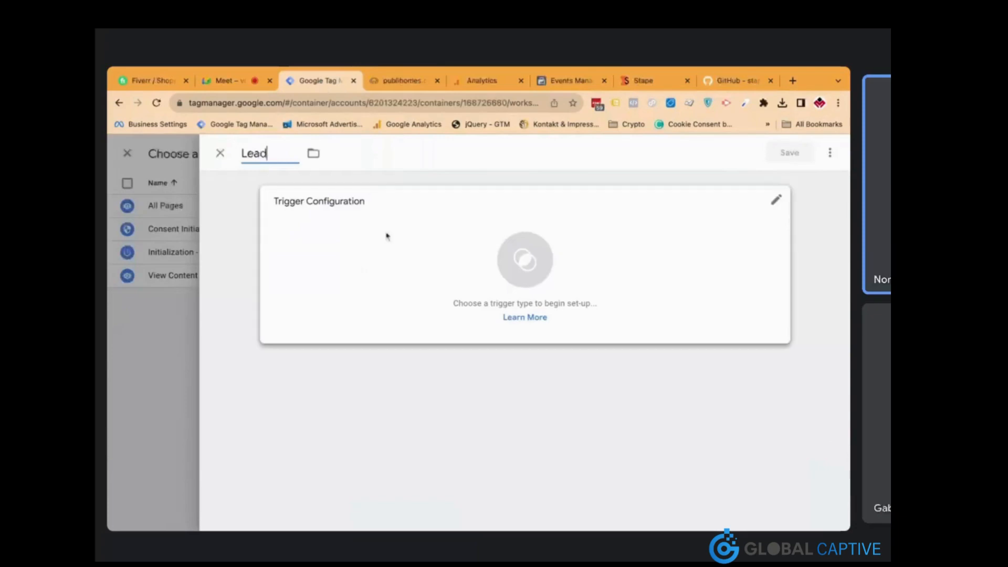
click(416, 245)
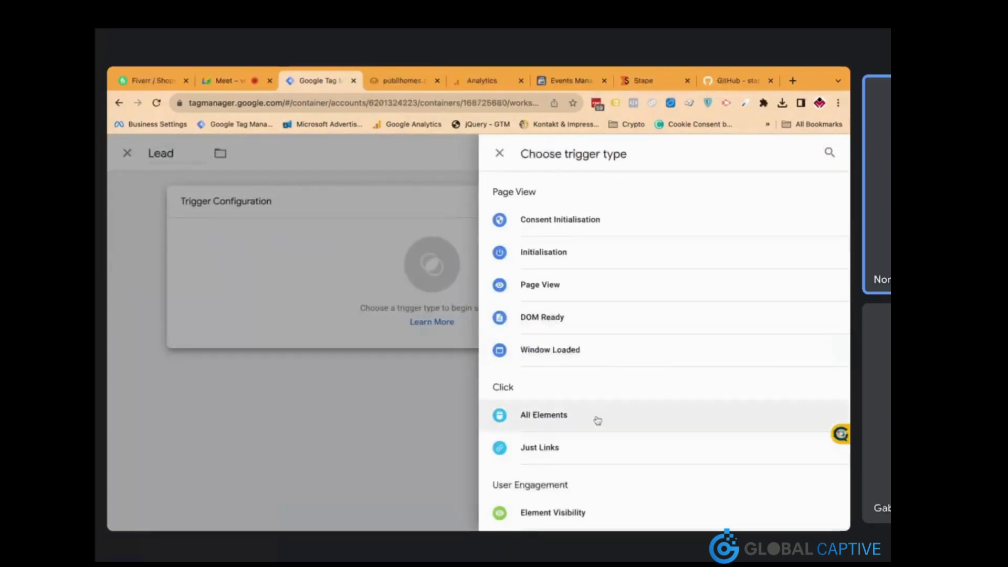
click(596, 418)
click(376, 317)
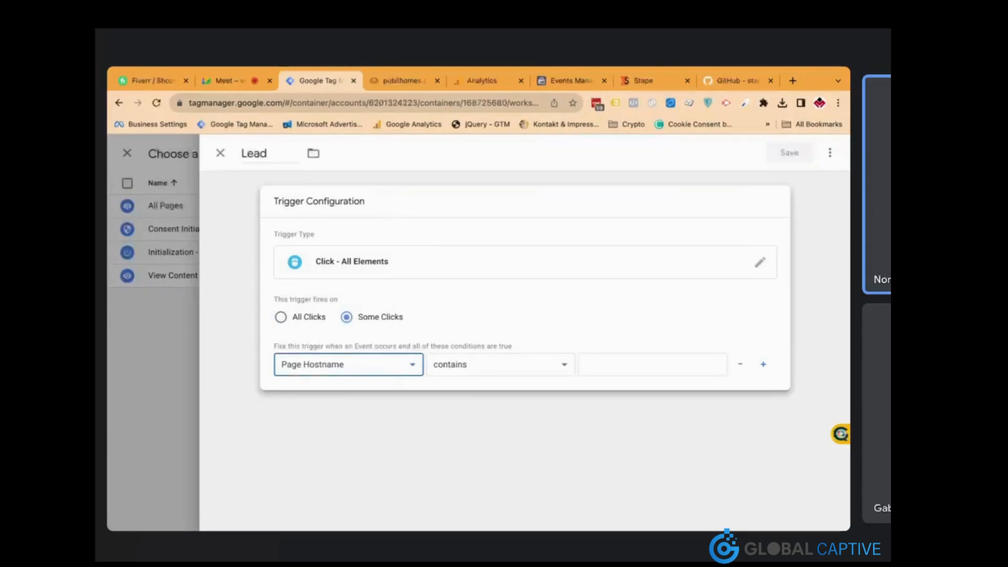
click(381, 346)
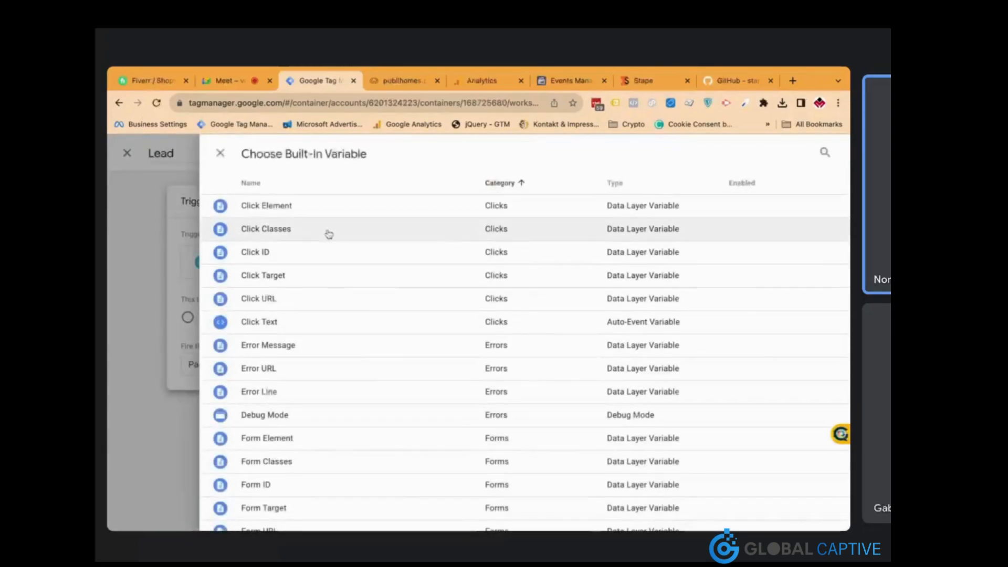
click(326, 231)
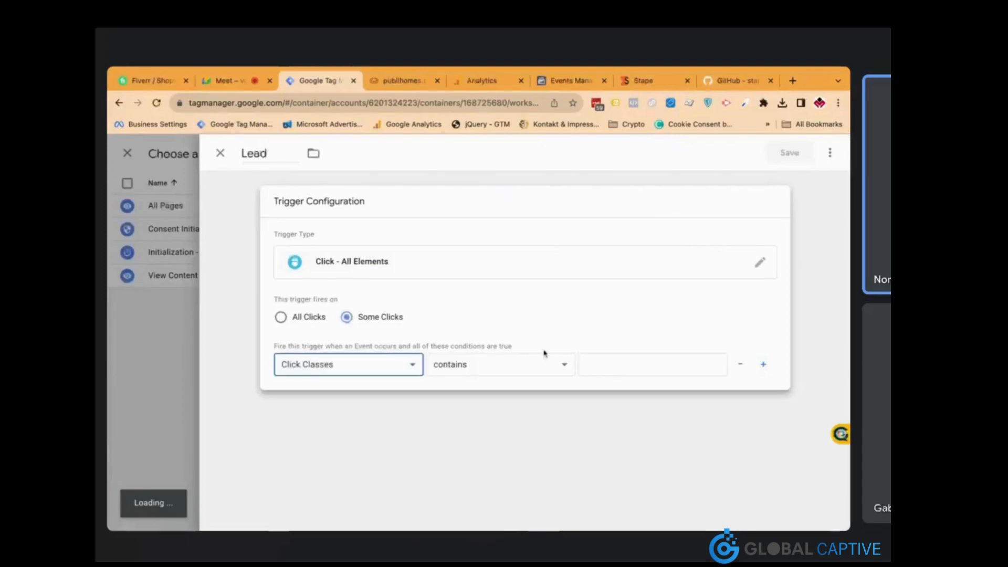
click(601, 361)
key(ctrl+v)
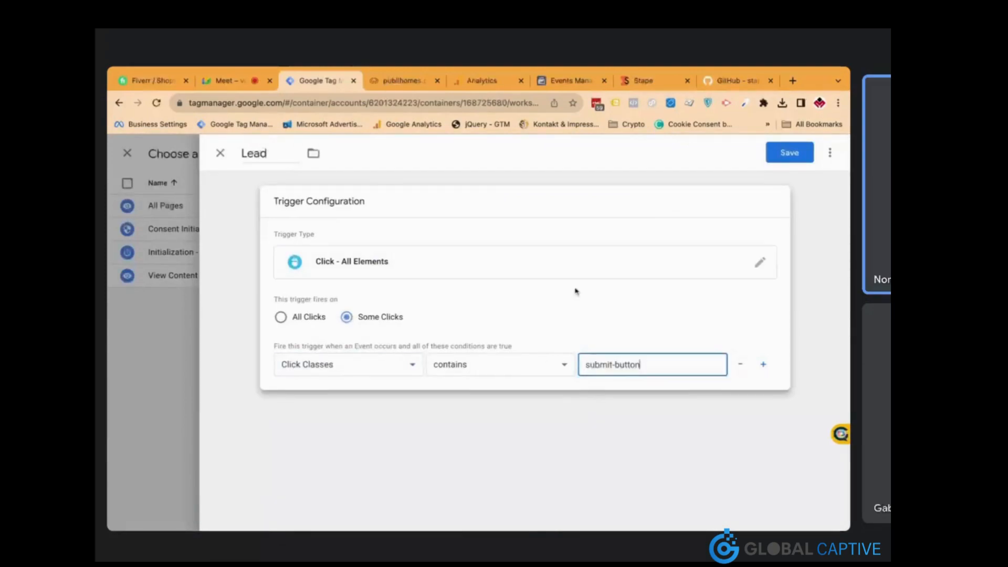
Save the Lead trigger and the FB Event - Lead tag
click(411, 85)
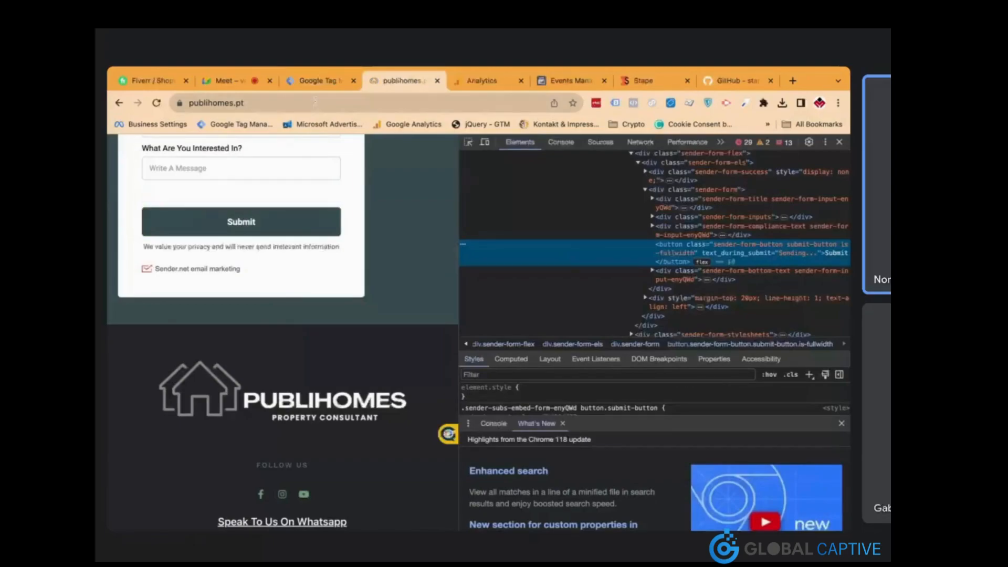
click(315, 82)
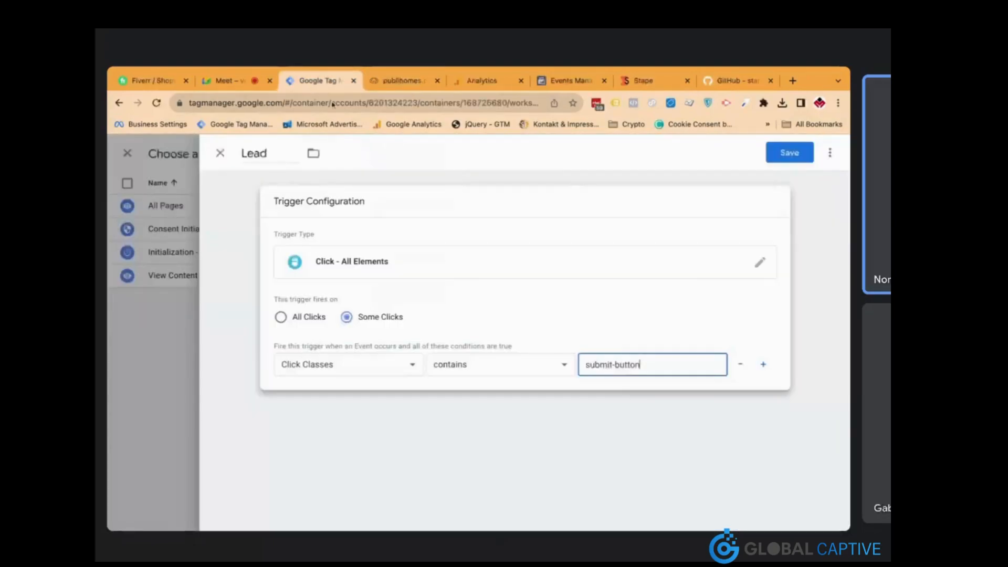
click(785, 153)
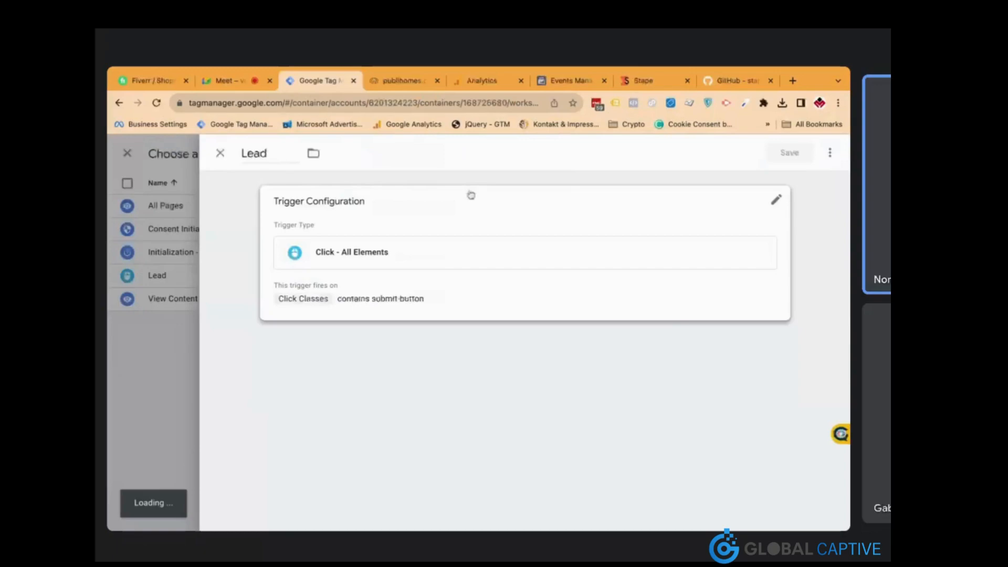
scroll(533, 292, up, 5)
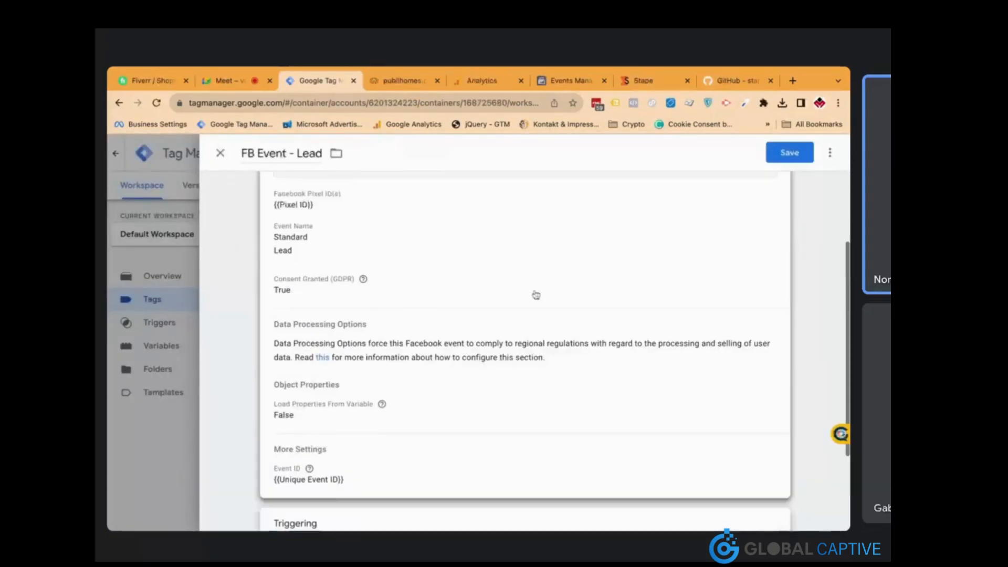
scroll(534, 352, up, 1)
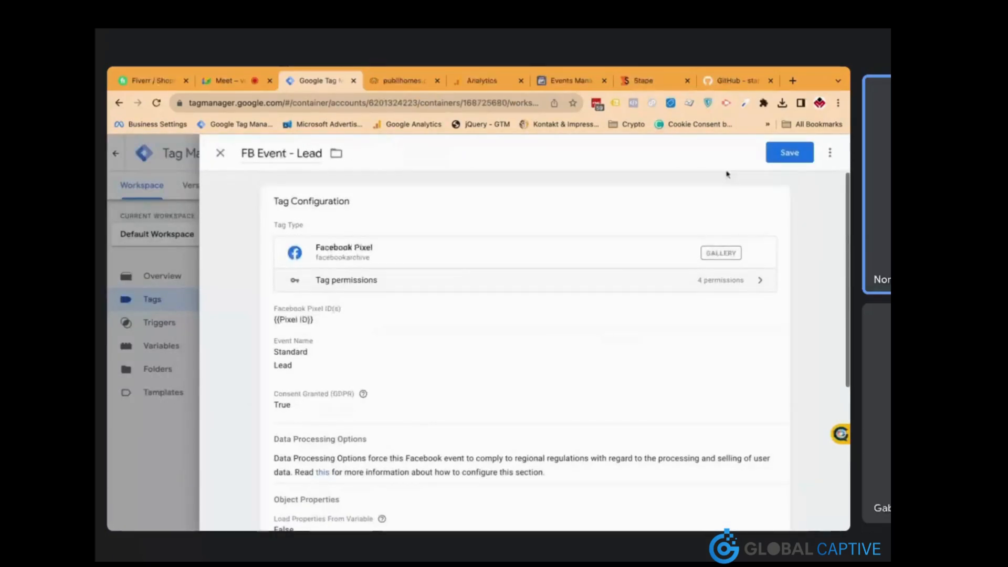
click(793, 154)
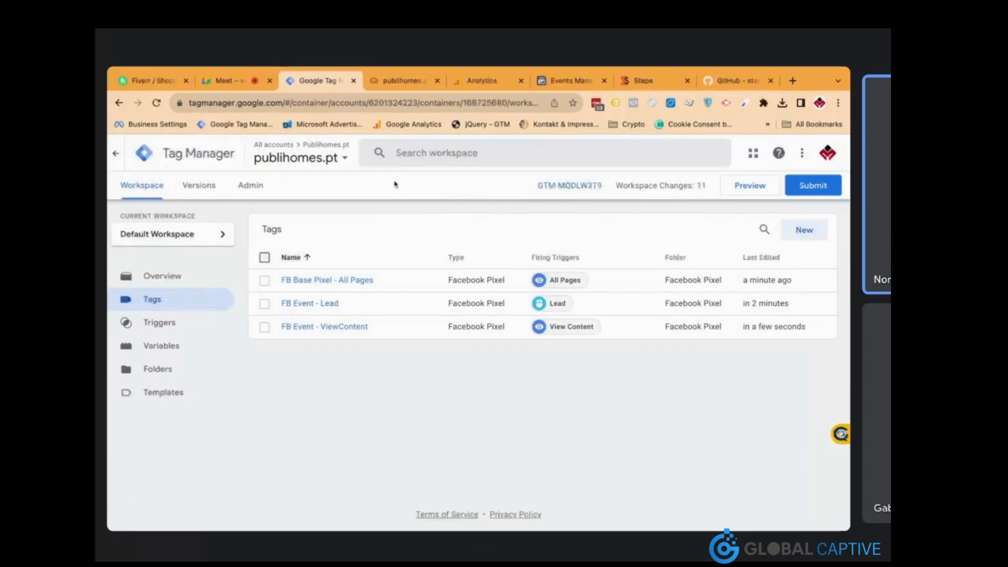
Close DevTools and submit the publihomes.pt contact form with 'test' entries as a test lead
key(ctrl+Tab)
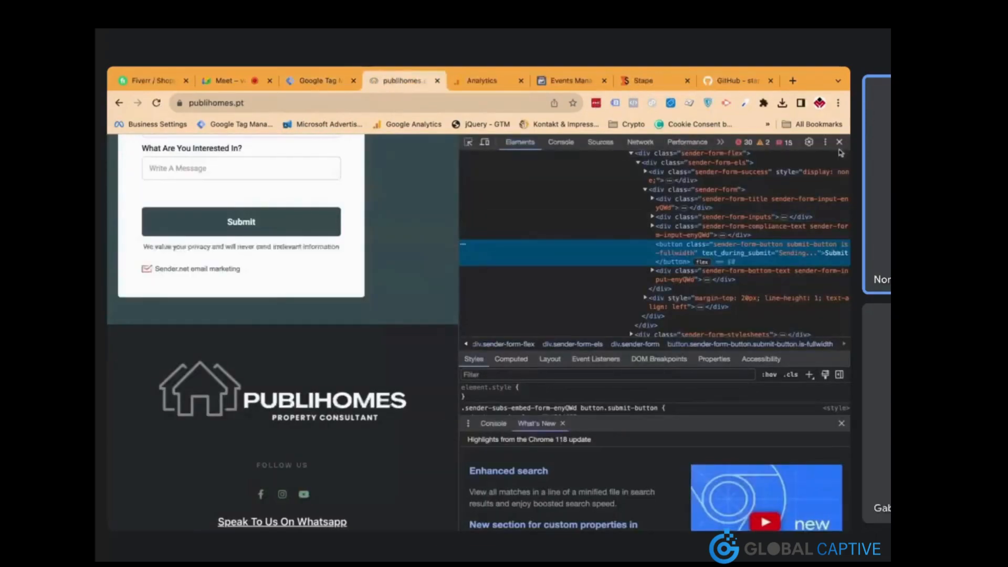
click(840, 142)
scroll(546, 248, up, 1)
scroll(546, 248, down, 3)
click(486, 254)
text(test)
click(489, 267)
scroll(494, 342, down, 3)
click(459, 289)
text(test)
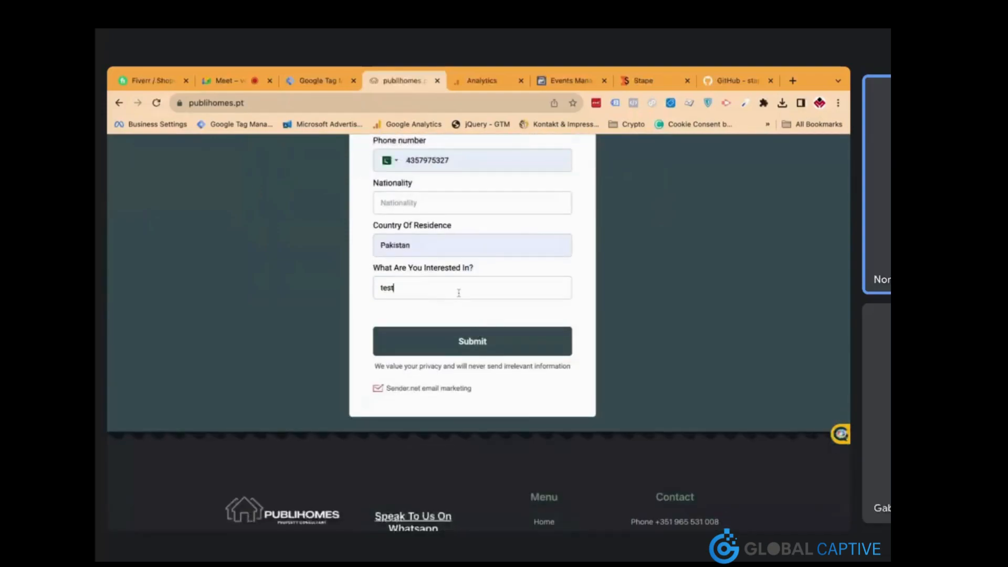
click(437, 206)
text(test)
click(459, 341)
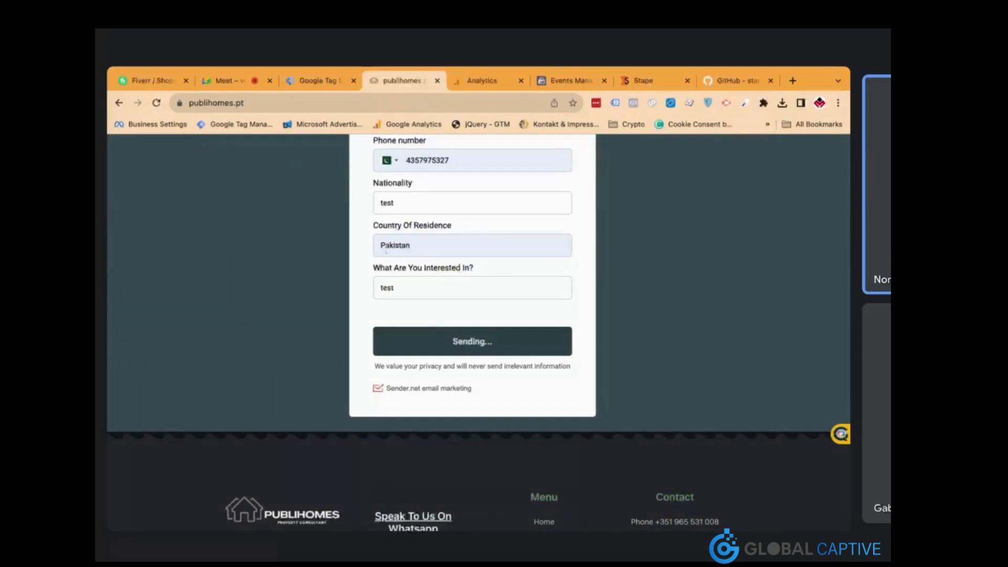
Correct the phone number, resubmit, and select the thank-you page's submit-confirmed path
scroll(368, 294, up, 2)
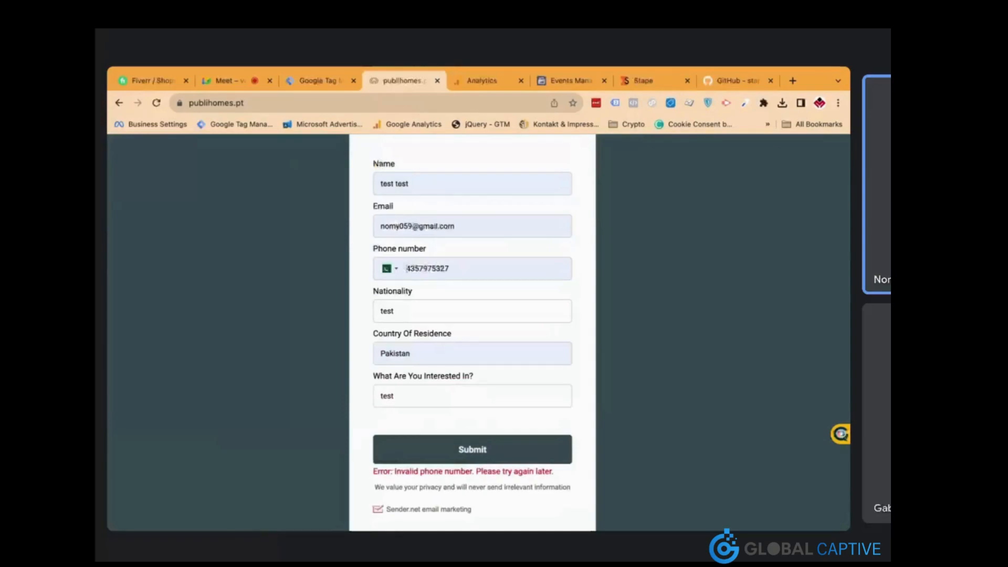
click(407, 268)
text(34)
click(450, 450)
double_click(431, 272)
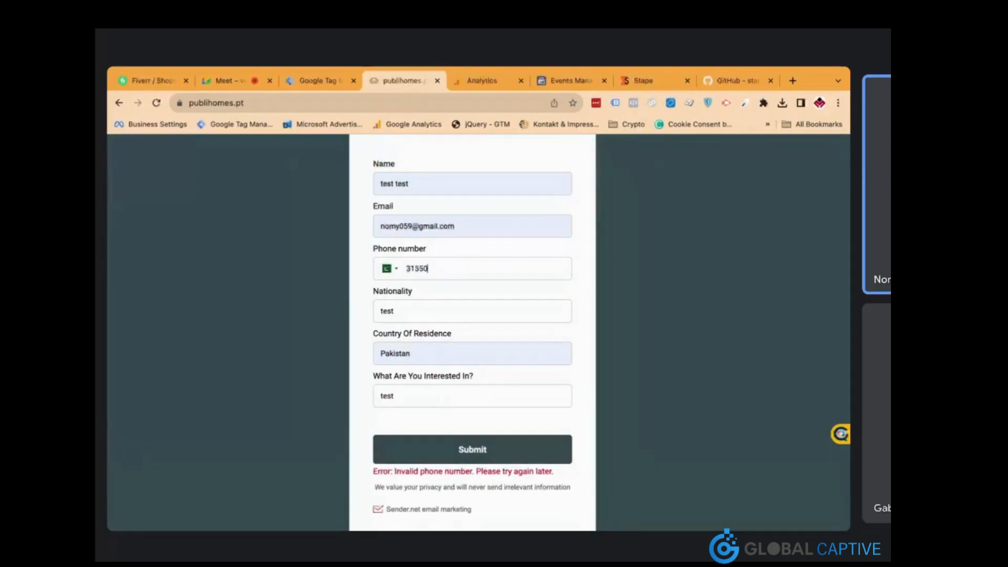
click(516, 449)
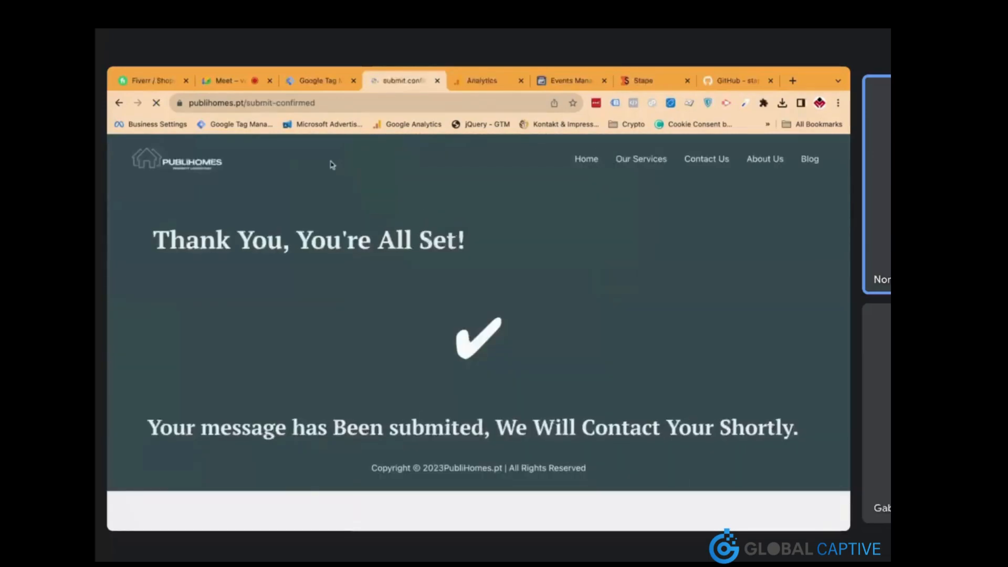
drag(318, 102, 246, 99)
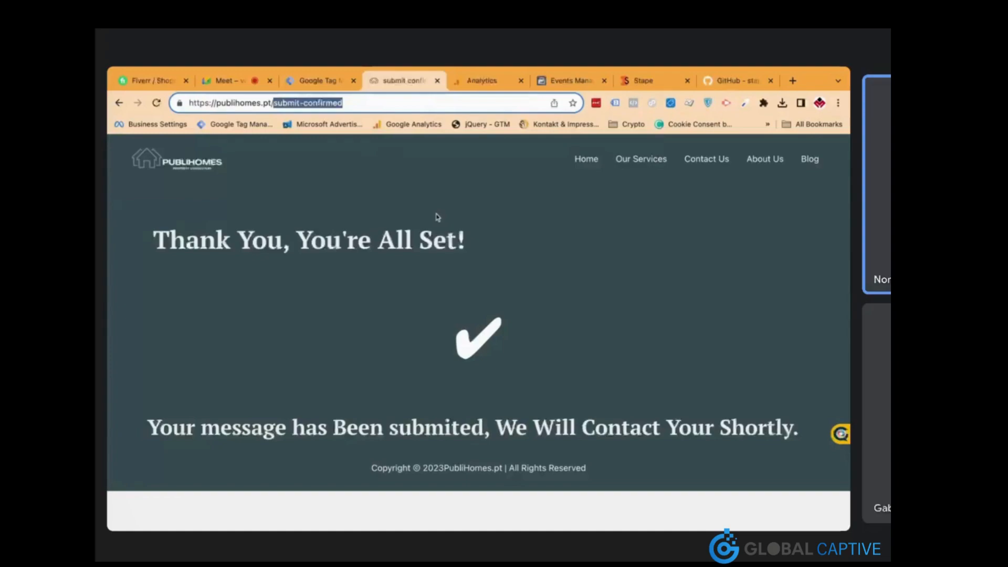
click(329, 81)
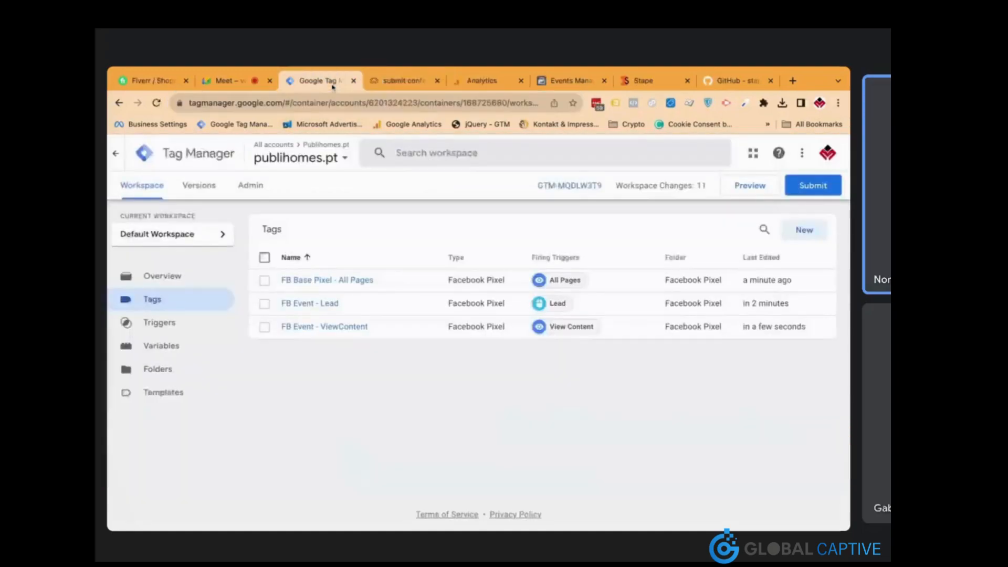
Copy the FB Event - ViewContent tag and rename it 'FB Event - SubmitApplication'
click(353, 328)
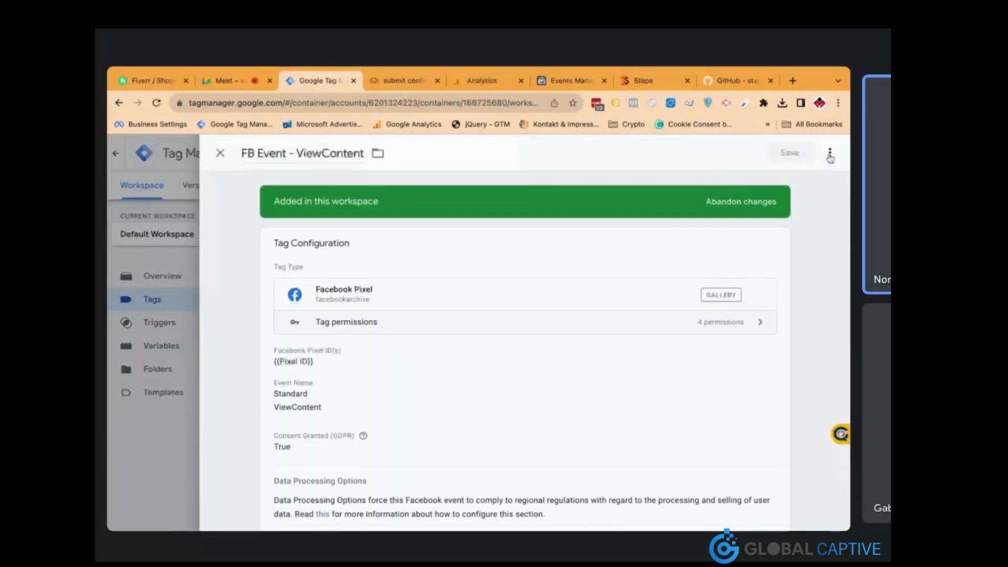
click(830, 156)
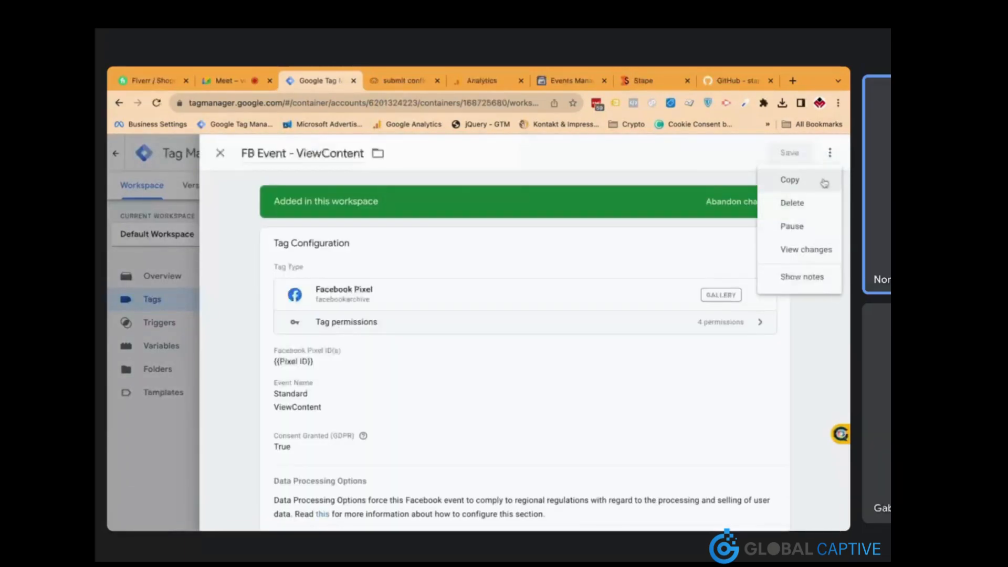
click(823, 180)
drag(286, 155, 241, 153)
key(BackSpace)
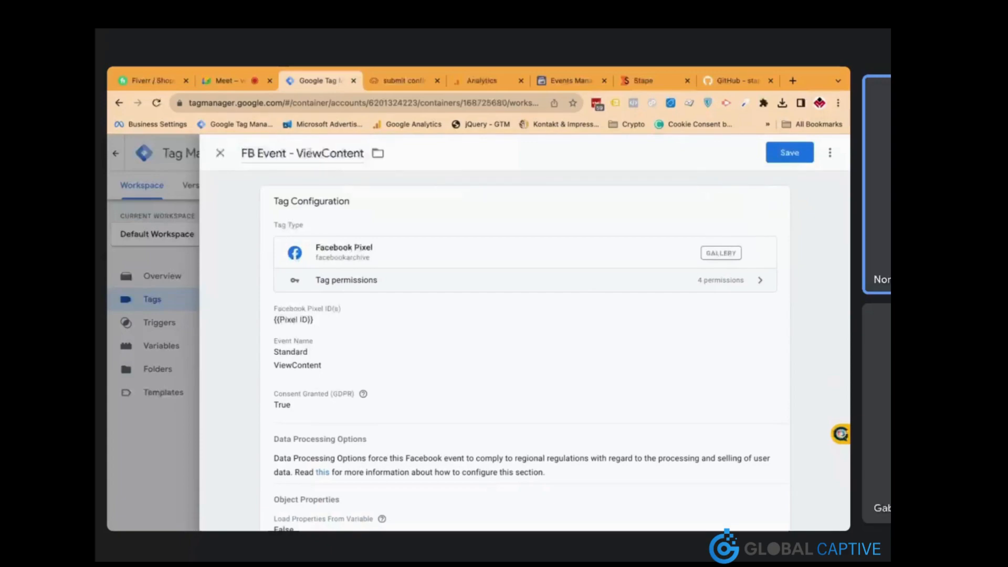
double_click(311, 153)
text(Submit)
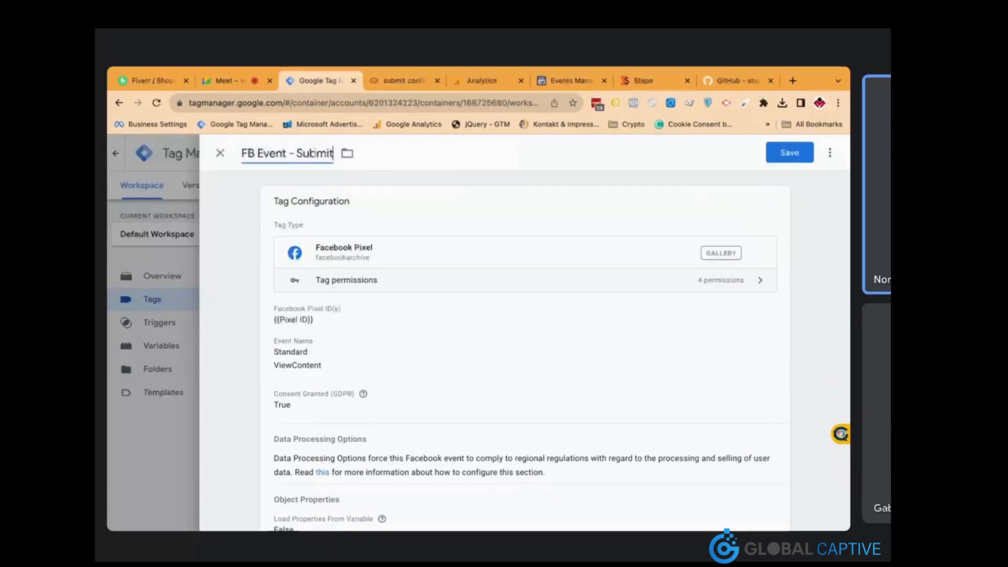
text(Application)
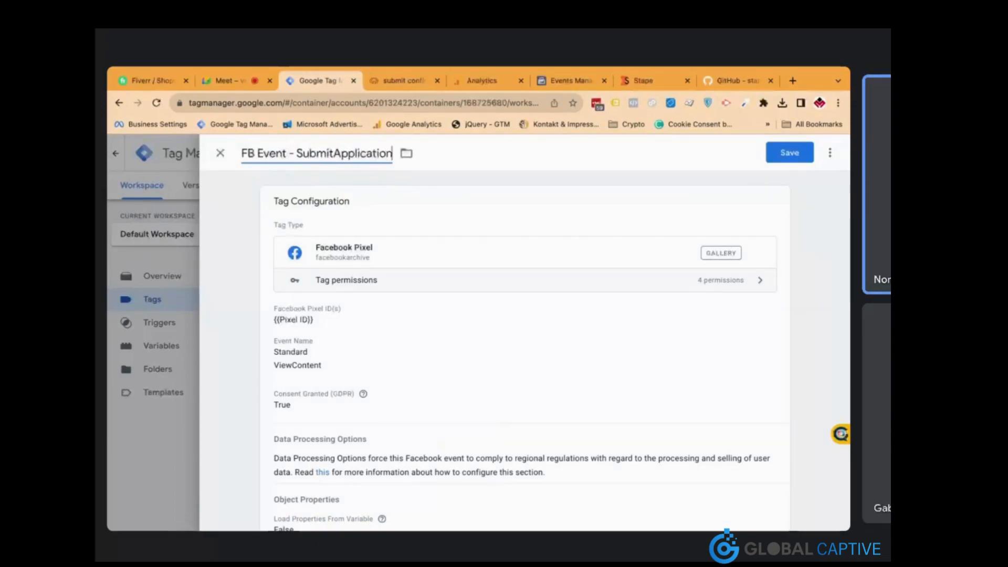
Set the standard event to SubmitApplication and remove the View Content trigger
click(388, 310)
scroll(388, 310, down, 2)
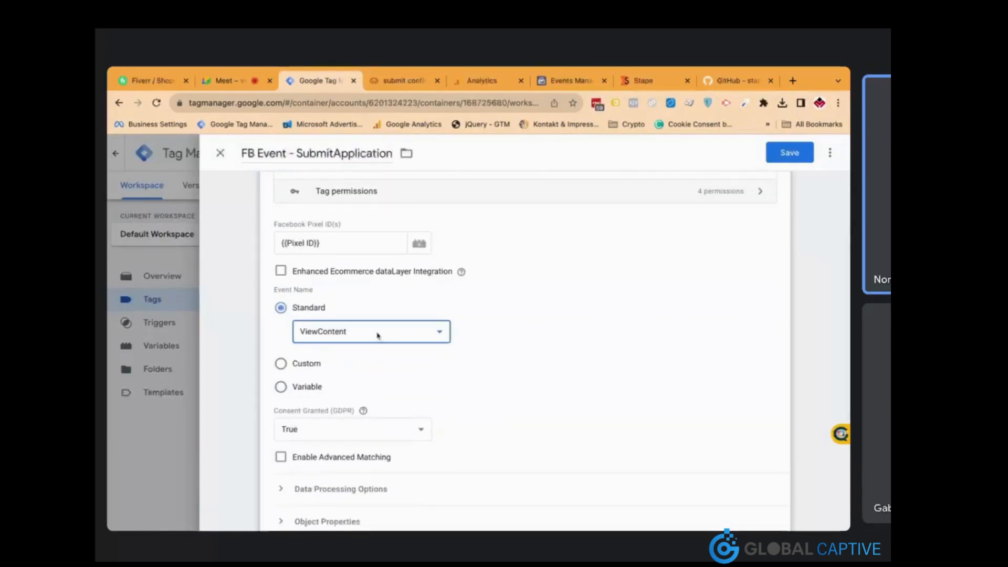
click(456, 394)
scroll(457, 395, down, 4)
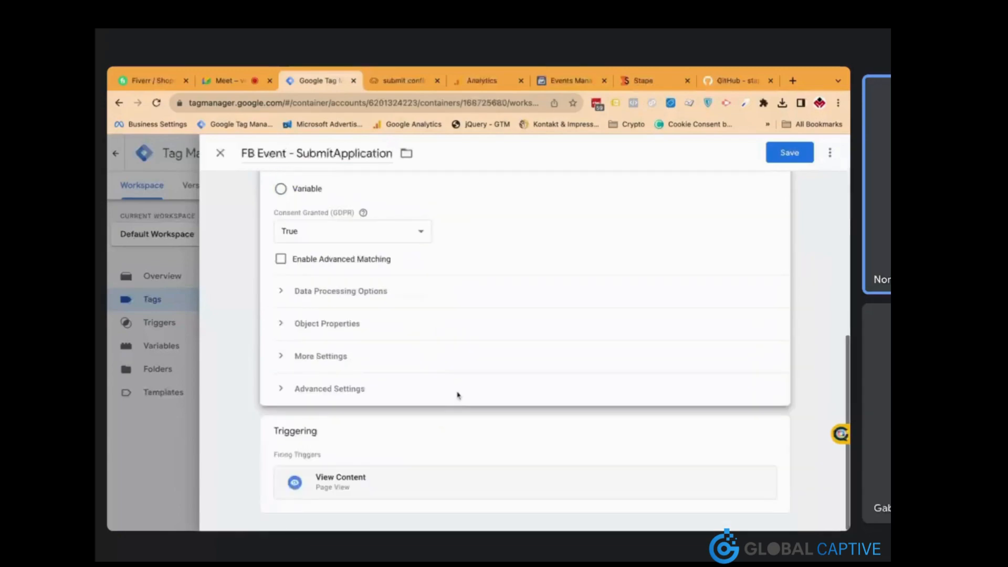
click(462, 421)
click(761, 457)
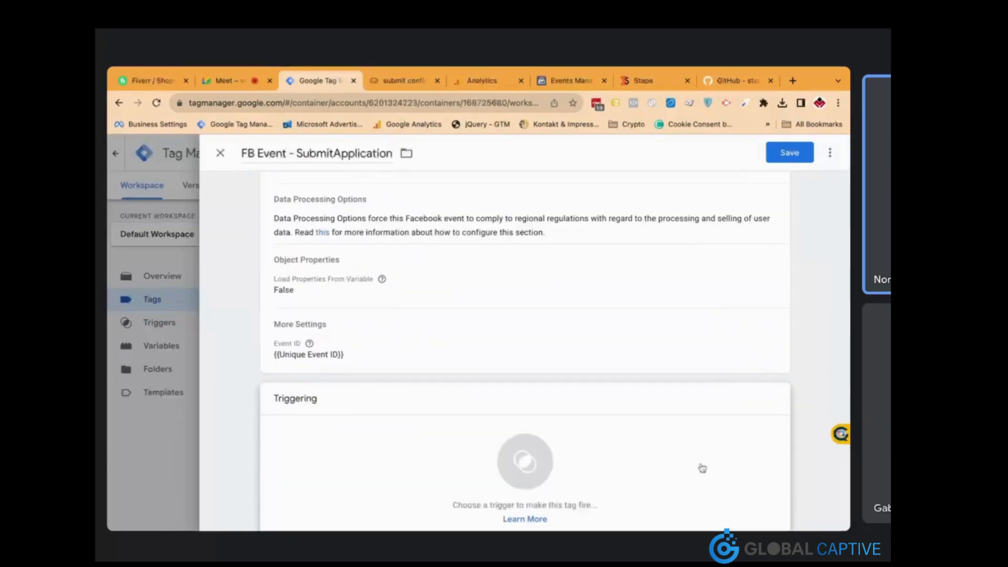
click(676, 472)
Create a new Page View trigger named 'Submit Application'
click(825, 153)
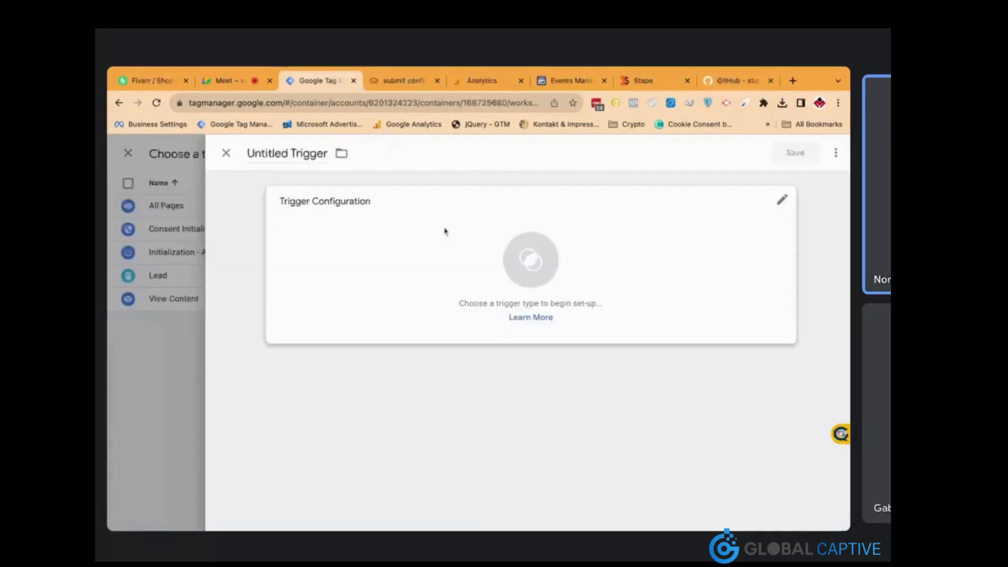
click(303, 154)
text(Submit Apl)
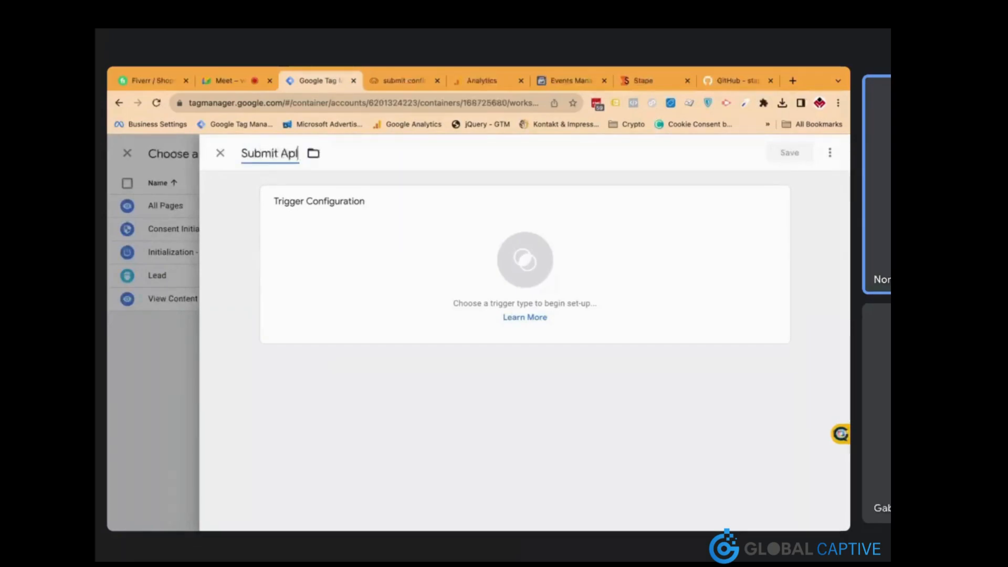
key(BackSpace)
text(plication)
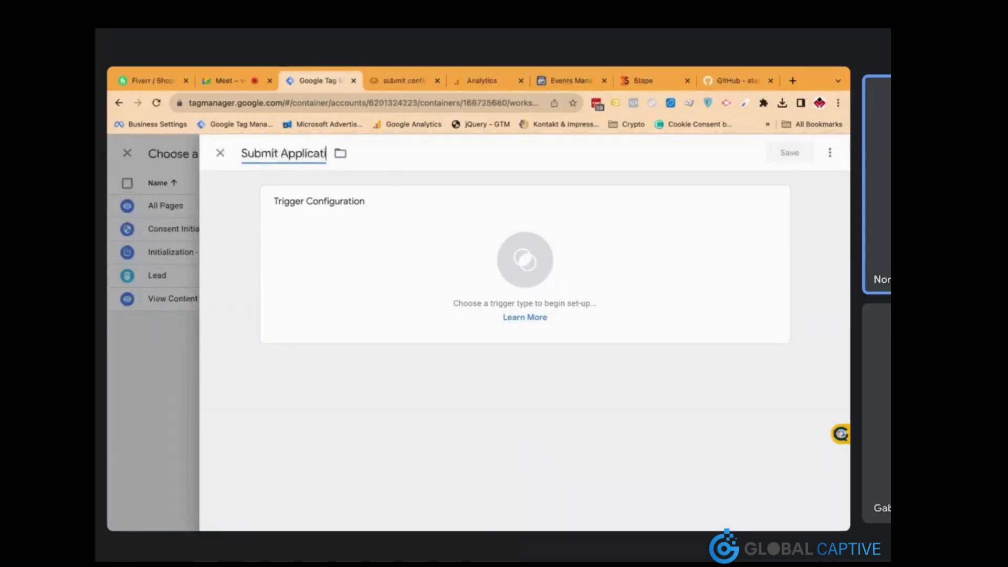
click(350, 220)
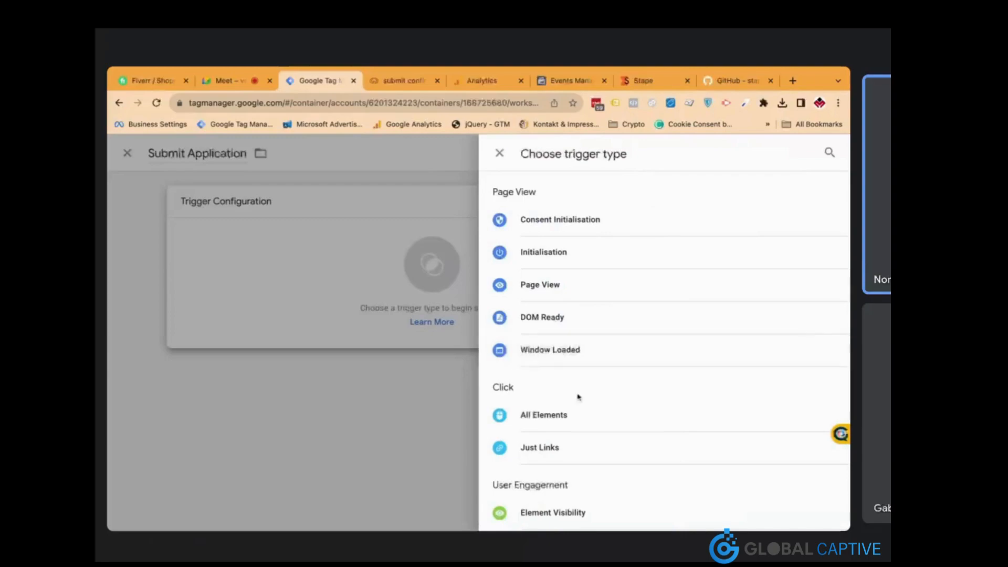
scroll(556, 376, down, 2)
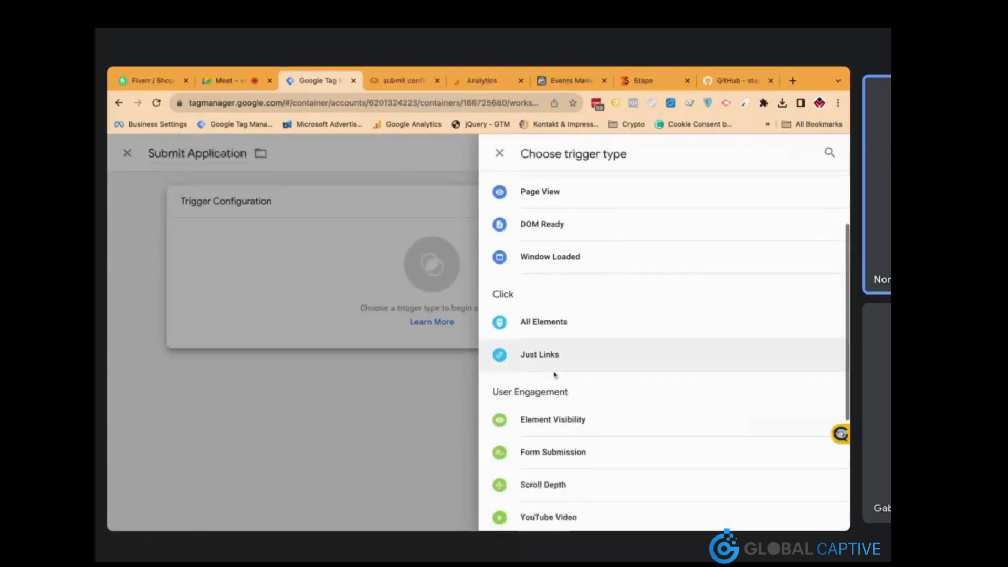
click(552, 209)
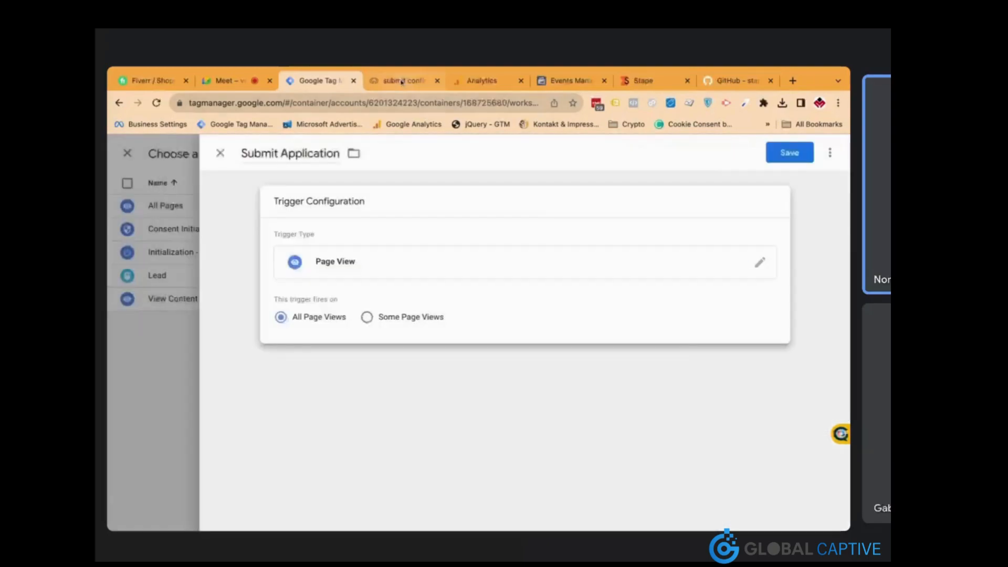
Limit it to Some Page Views where Page Path contains /submit-confirmed, and save the trigger
click(402, 81)
drag(358, 104, 273, 97)
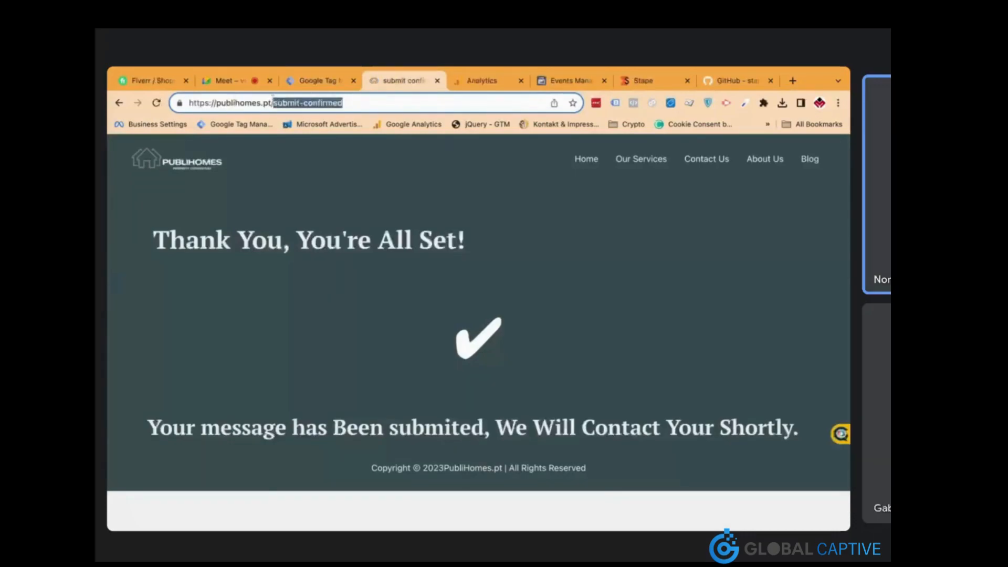
click(316, 84)
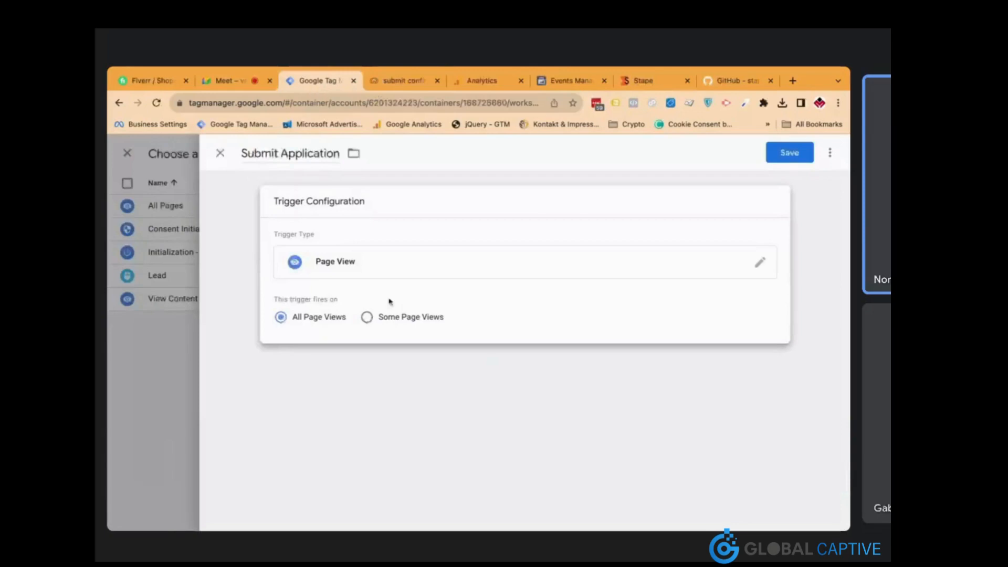
click(373, 318)
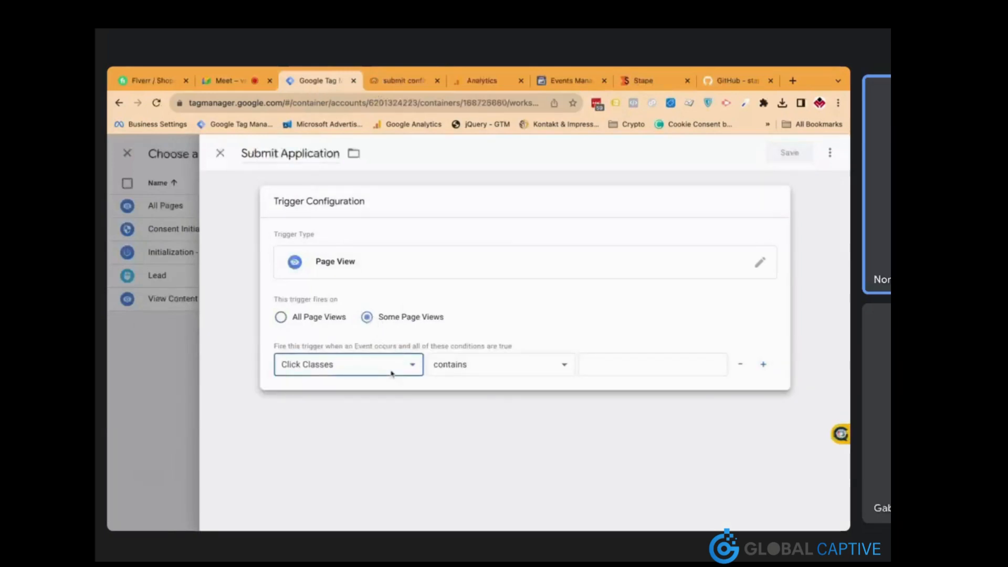
click(391, 373)
click(609, 364)
key(super+v)
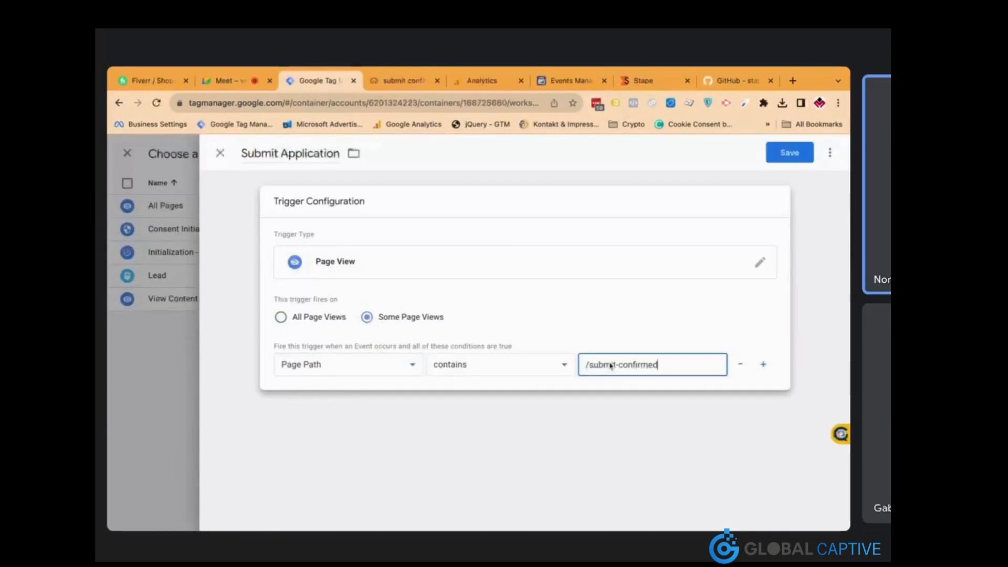
click(782, 163)
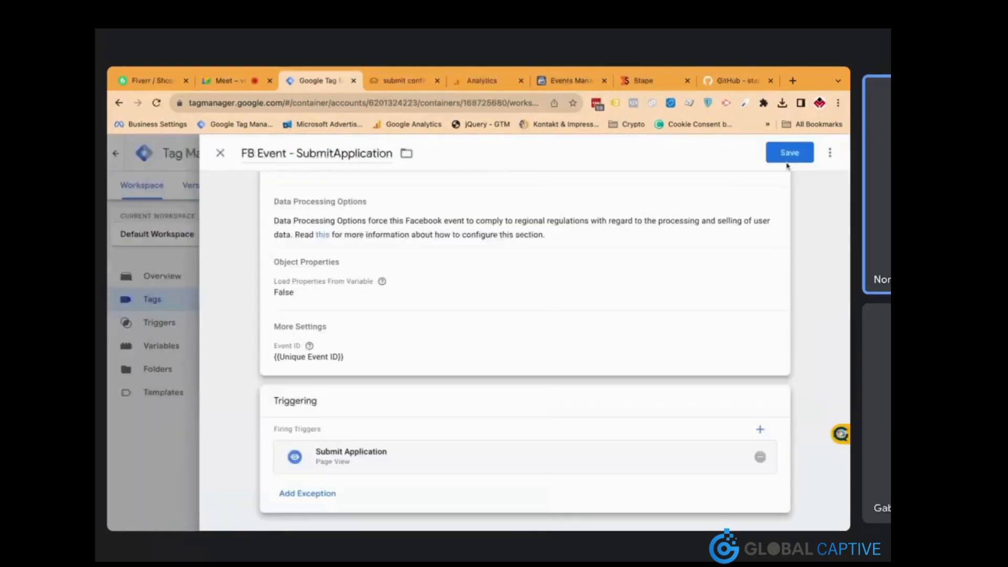
Save the FB Event - SubmitApplication tag and go to the container's Admin page
click(790, 152)
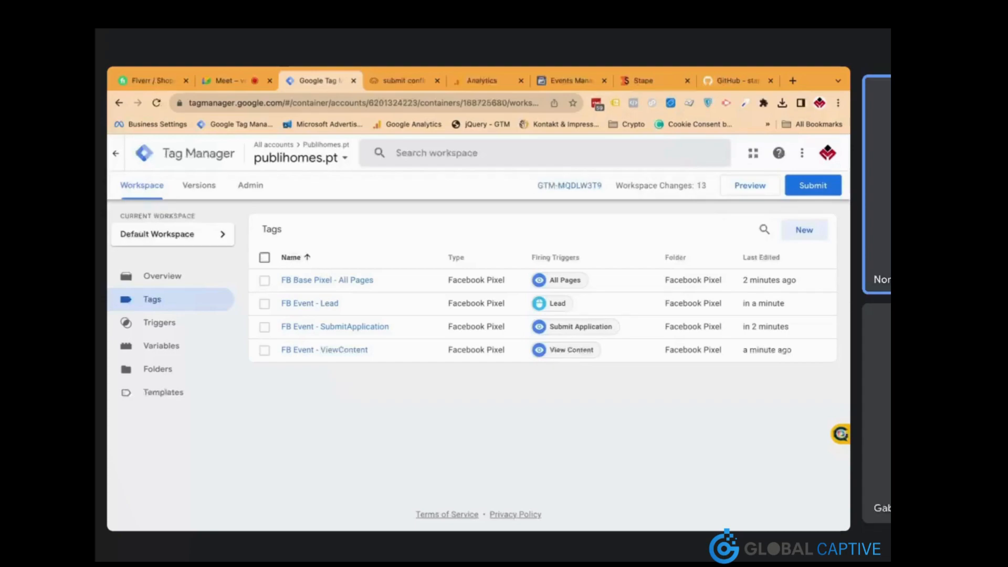
click(254, 188)
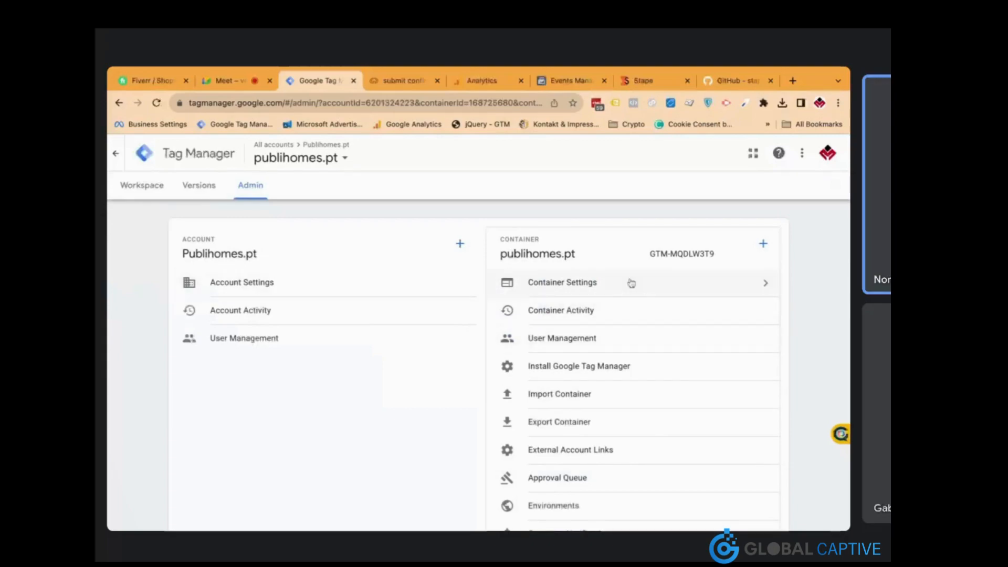
Create a Server container named 'Server Container - Stape' and choose manual provisioning
click(763, 245)
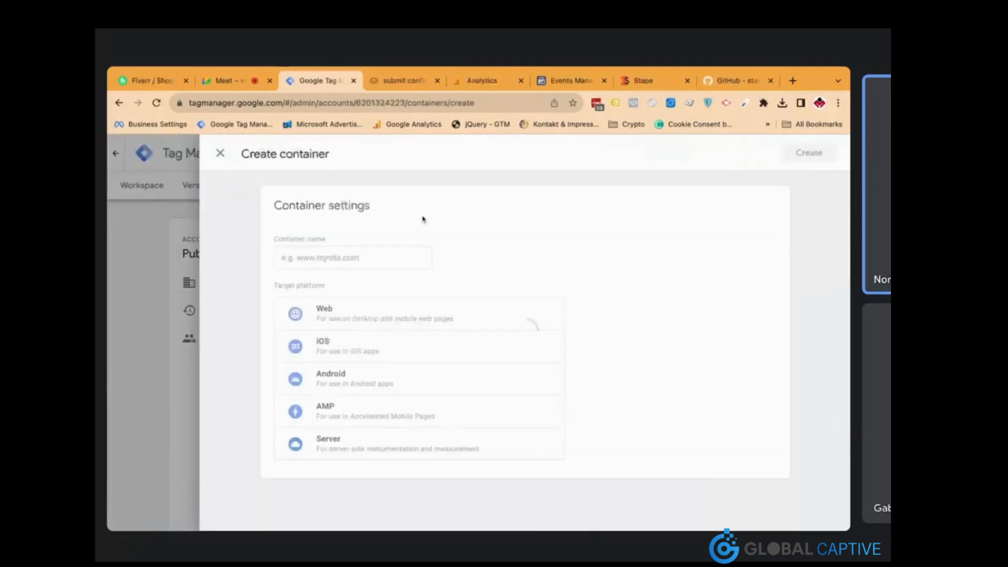
click(381, 449)
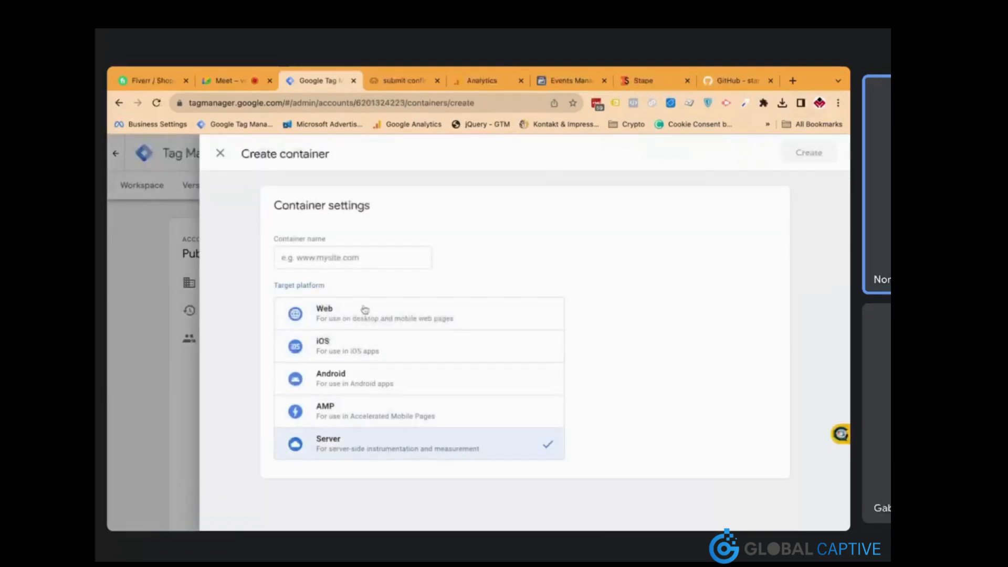
click(362, 261)
key(ctrl+v)
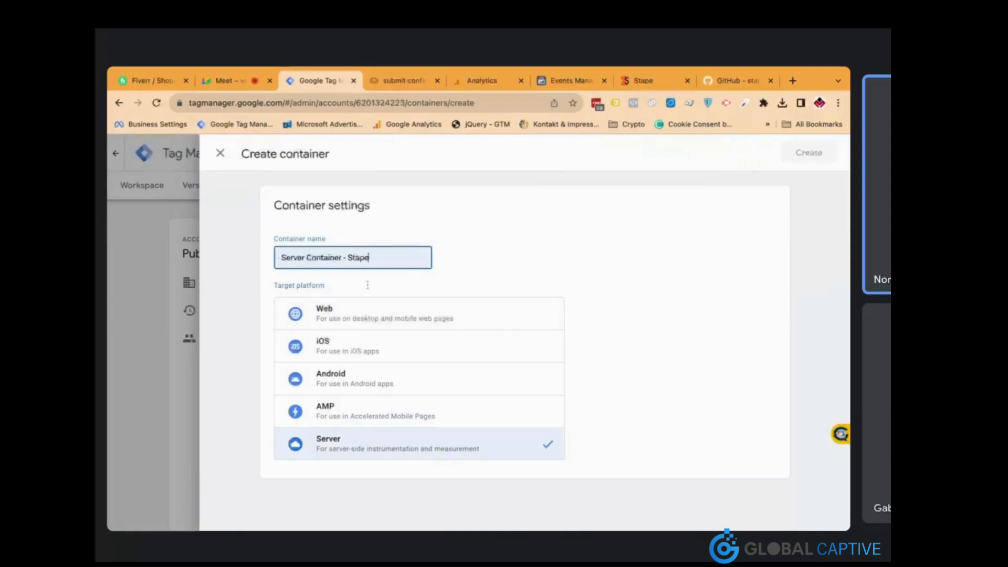
click(803, 157)
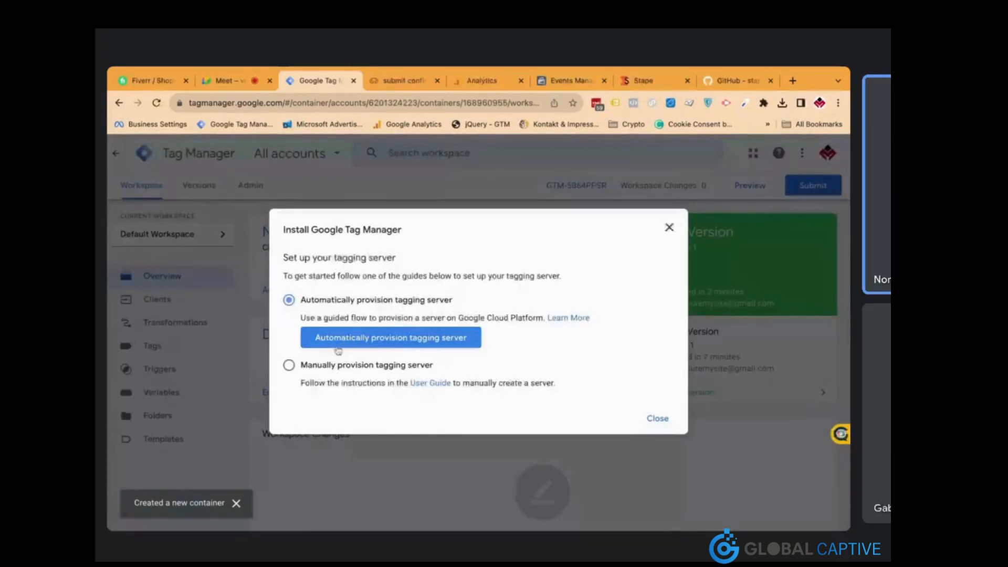
click(362, 365)
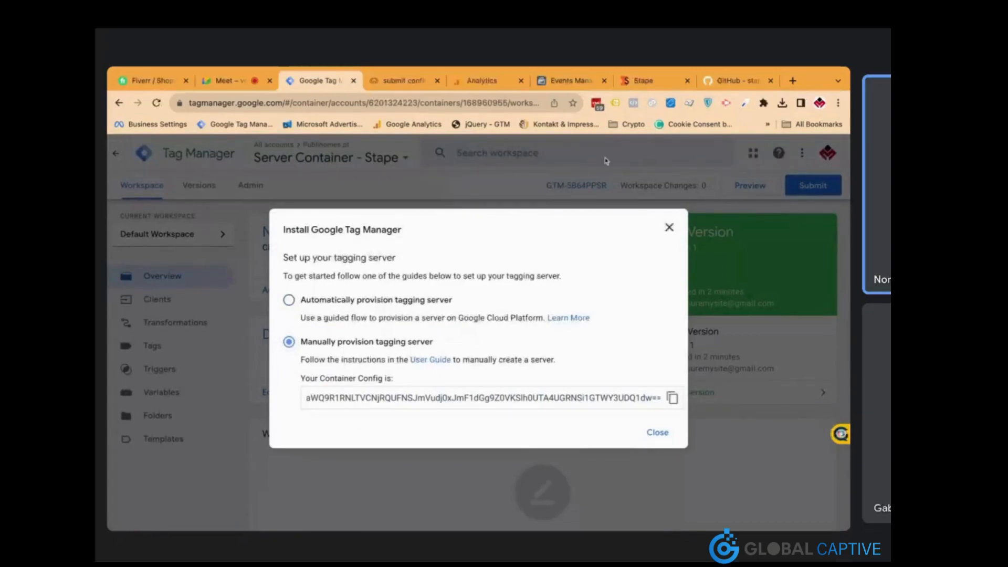
Switch to the Stape dashboard and scroll down to the Recent GTM Containers section
click(654, 83)
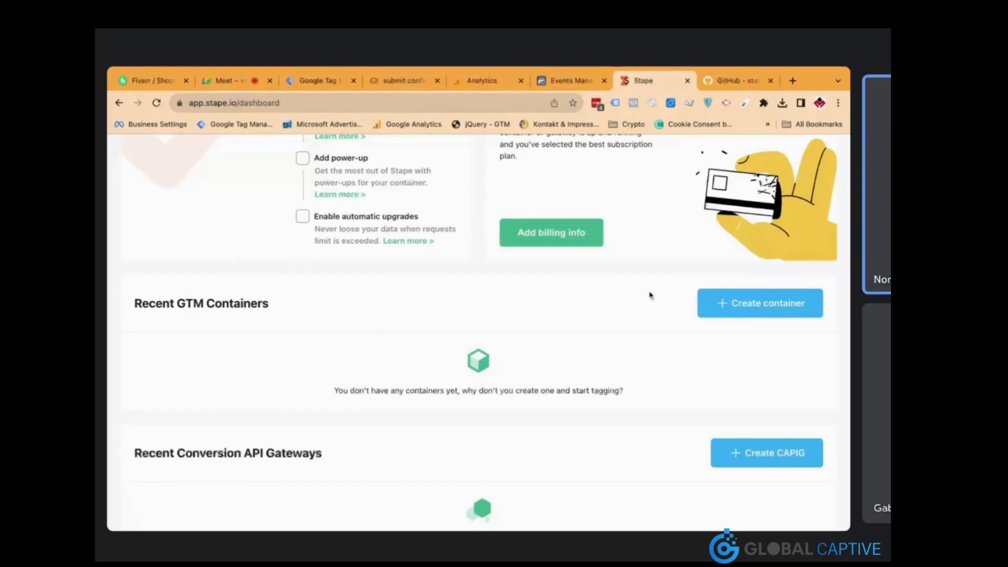
scroll(513, 321, down, 1)
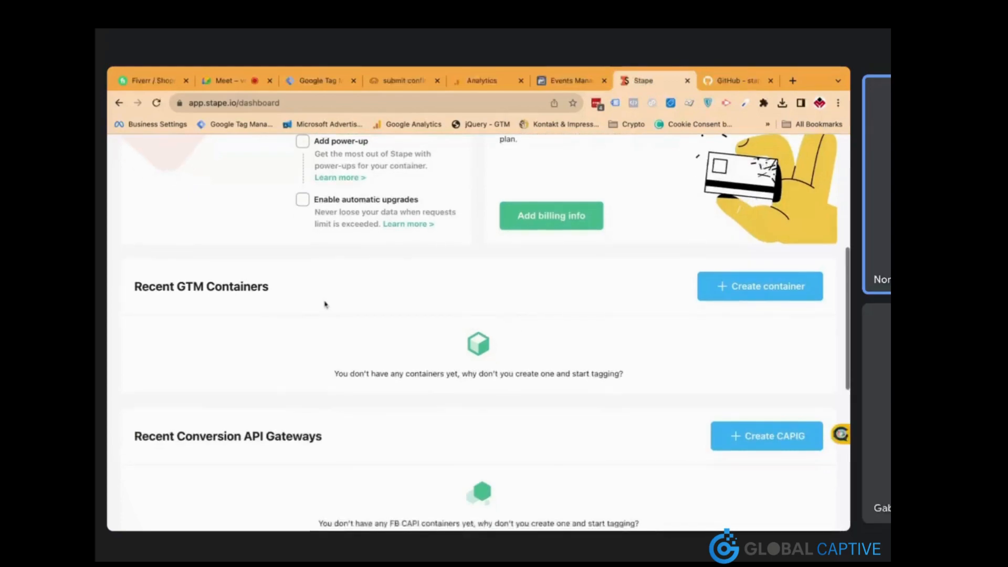
scroll(325, 304, down, 1)
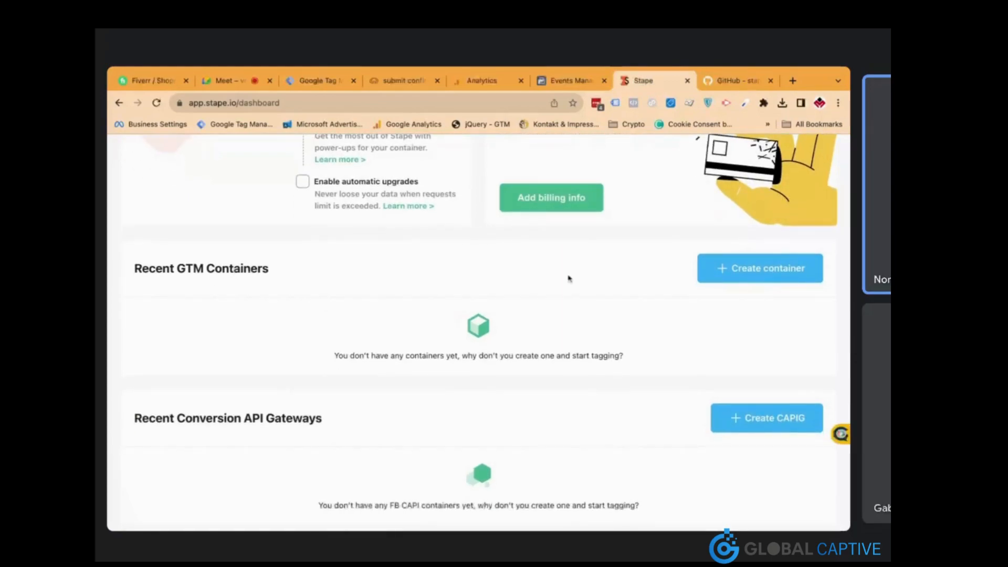
Start a new Stape server container and name it 'Publihomes'
click(718, 268)
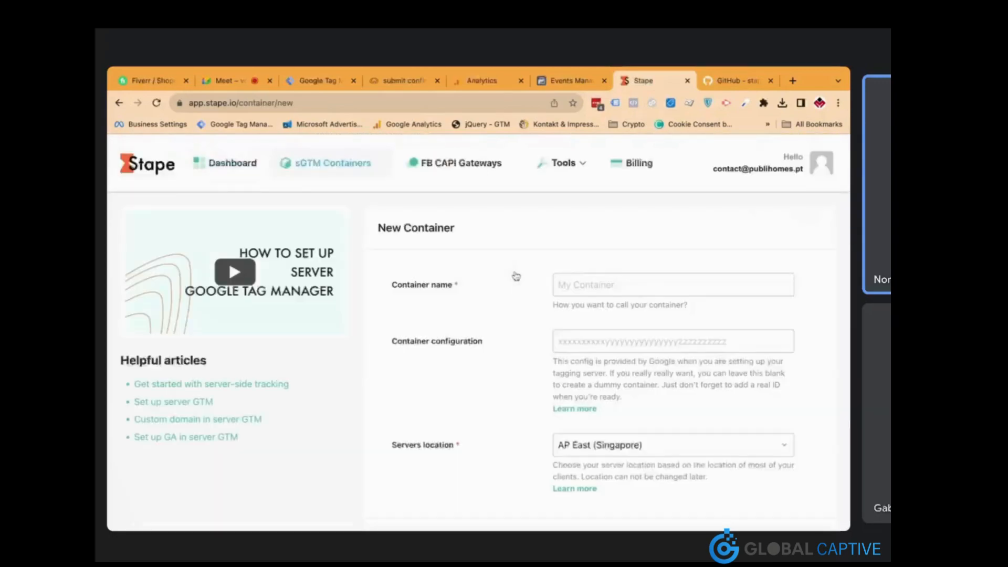
click(576, 286)
click(404, 83)
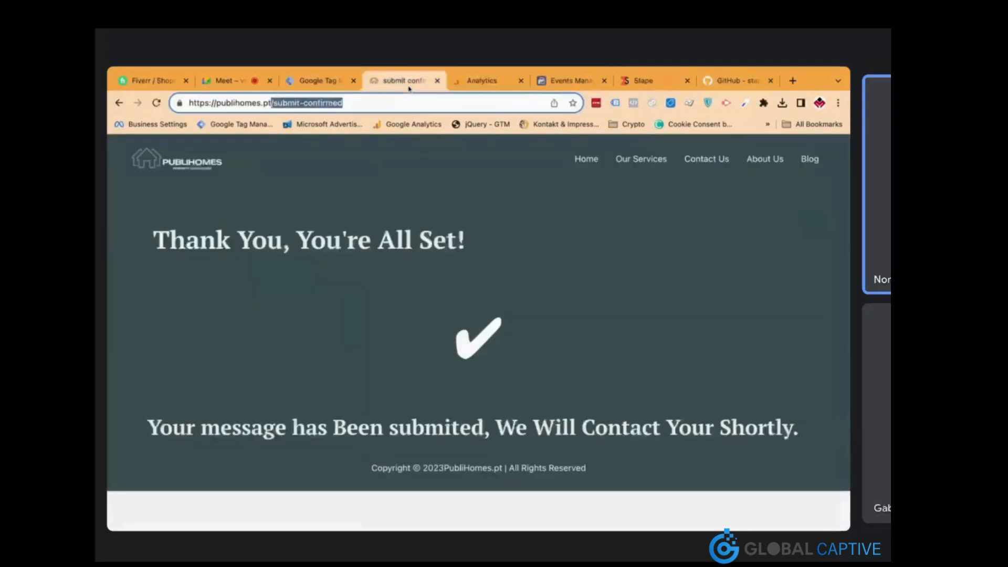
click(633, 82)
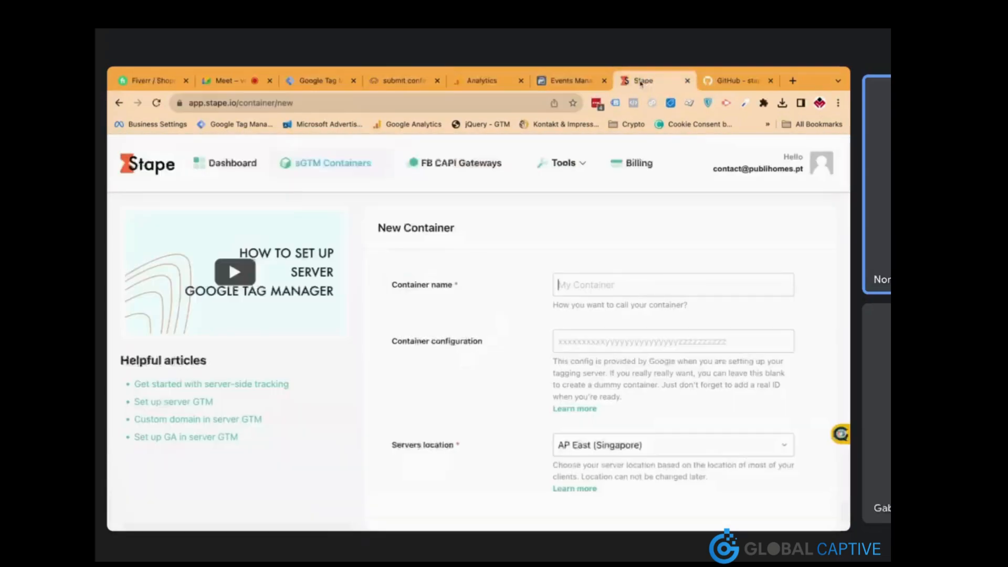
text(Publihomes)
key(BackSpace)
key(BackSpace)
text(mes)
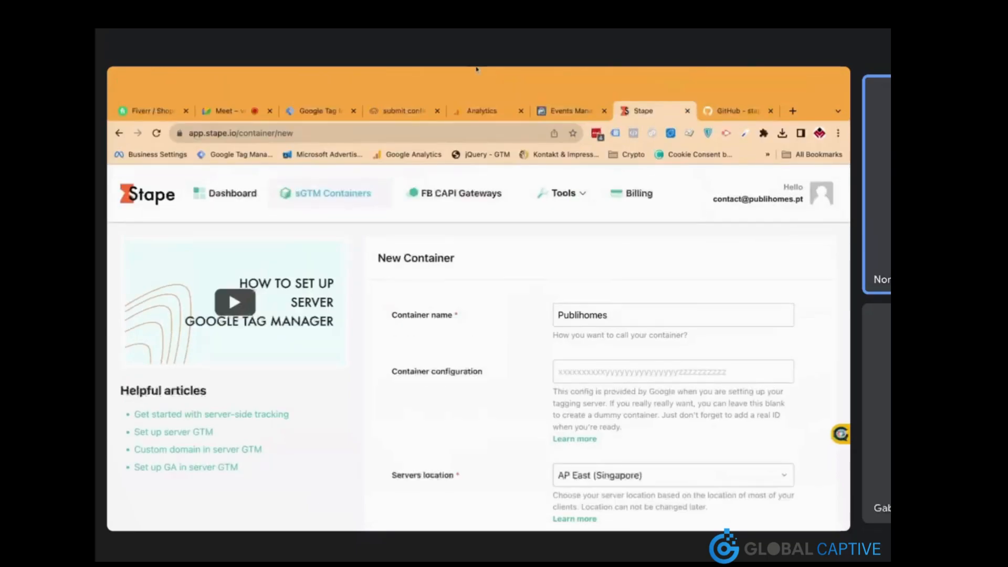
Copy the server container config from Tag Manager and paste it into Stape's configuration field
click(318, 81)
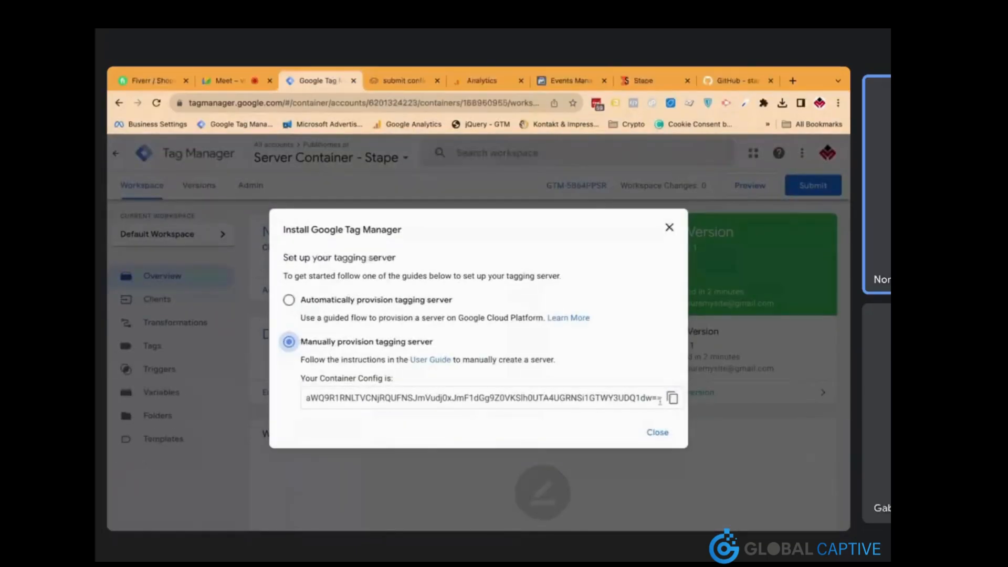
click(672, 398)
click(657, 432)
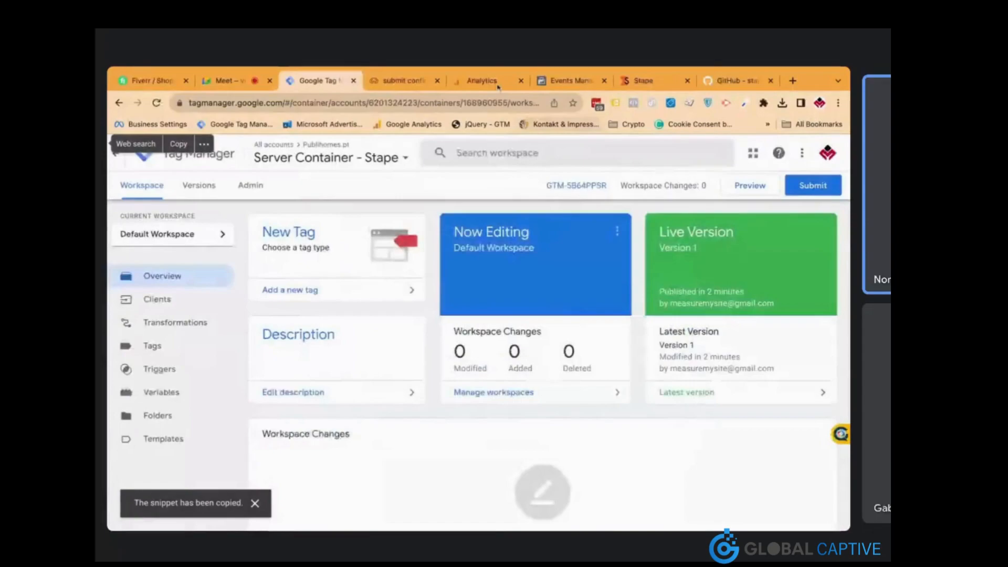
click(570, 80)
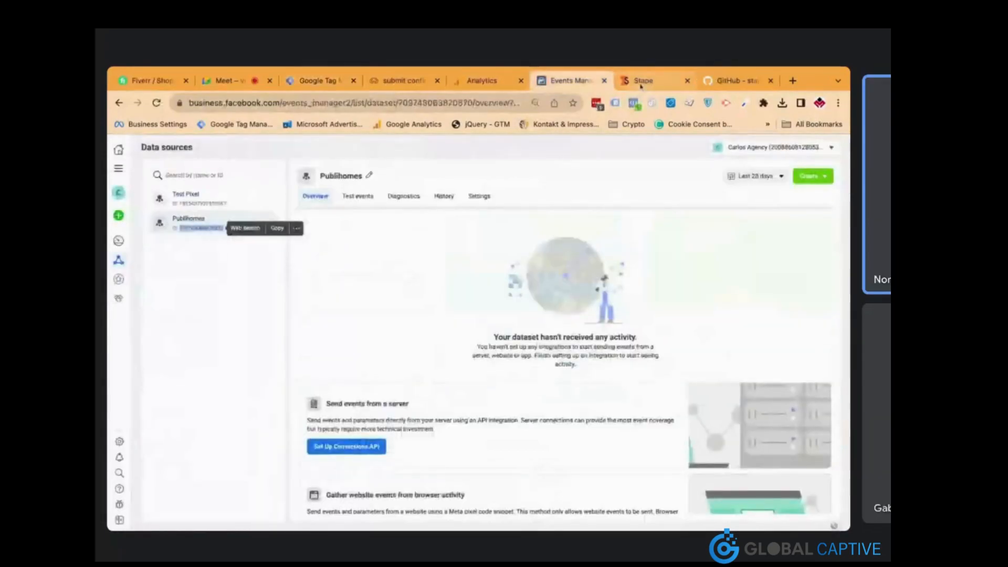
click(641, 81)
click(672, 341)
key(ctrl+v)
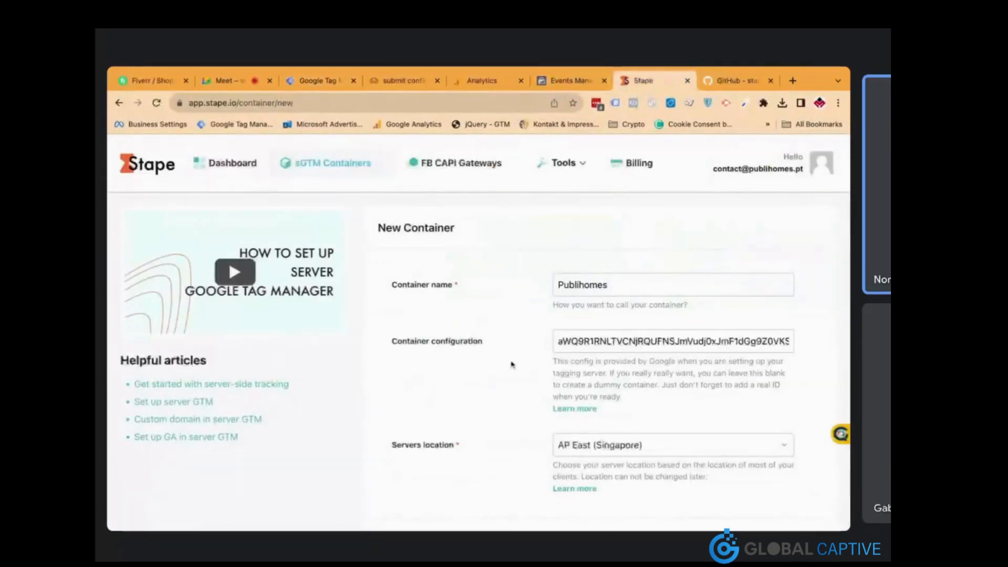
Open the server location list and scroll through it looking for EU West (Belgium)
scroll(511, 365, down, 2)
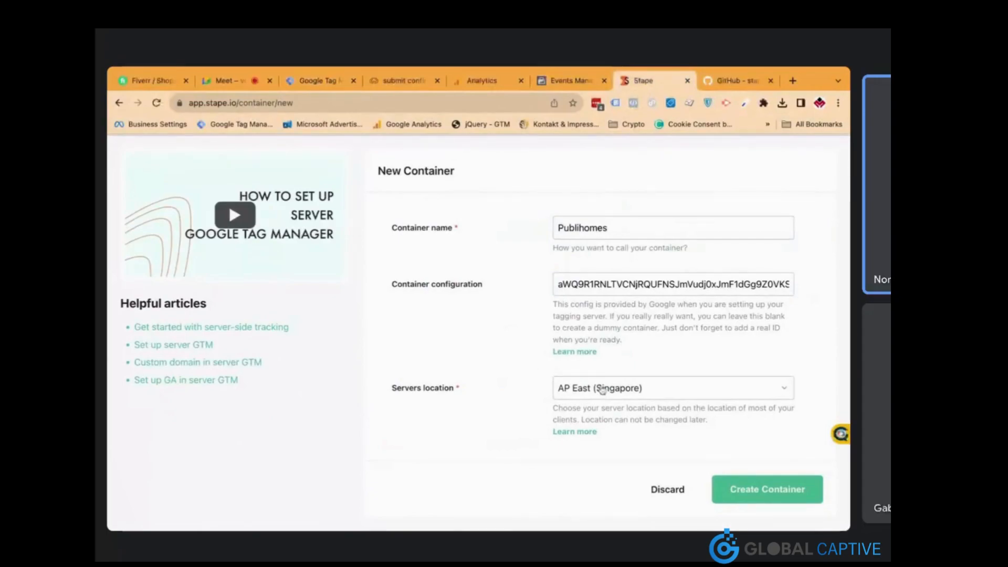
click(602, 389)
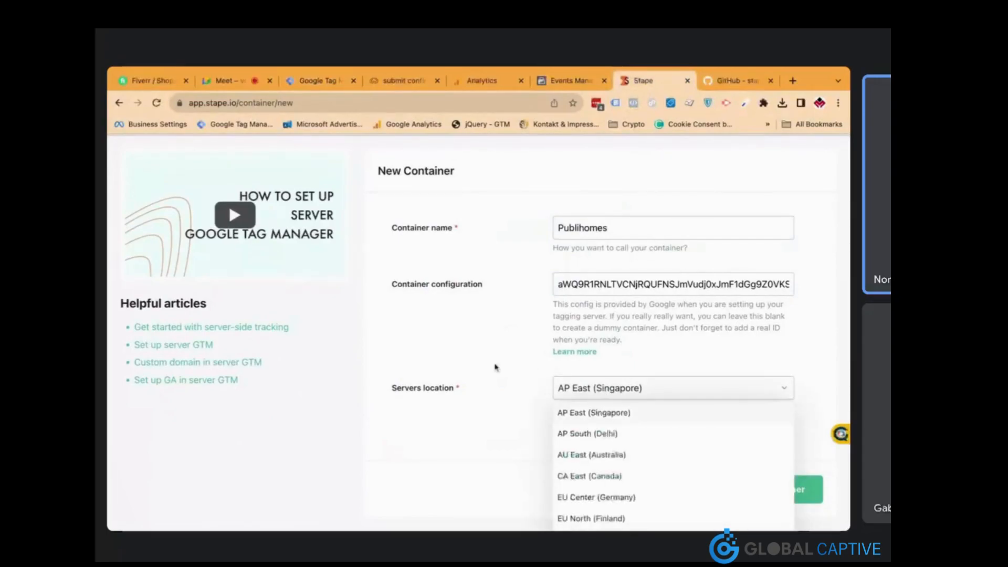
scroll(496, 367, down, 2)
scroll(612, 427, down, 2)
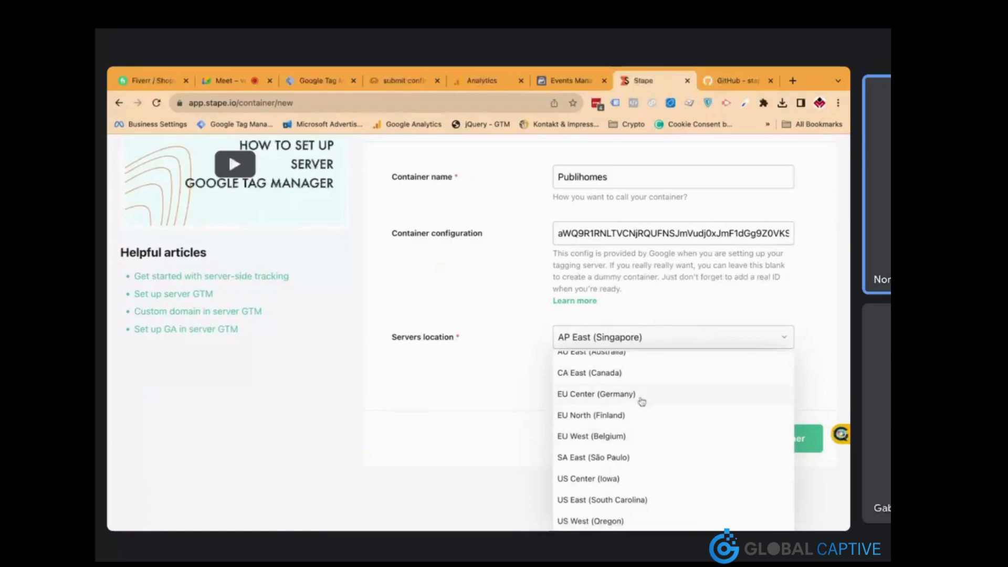
scroll(644, 408, up, 1)
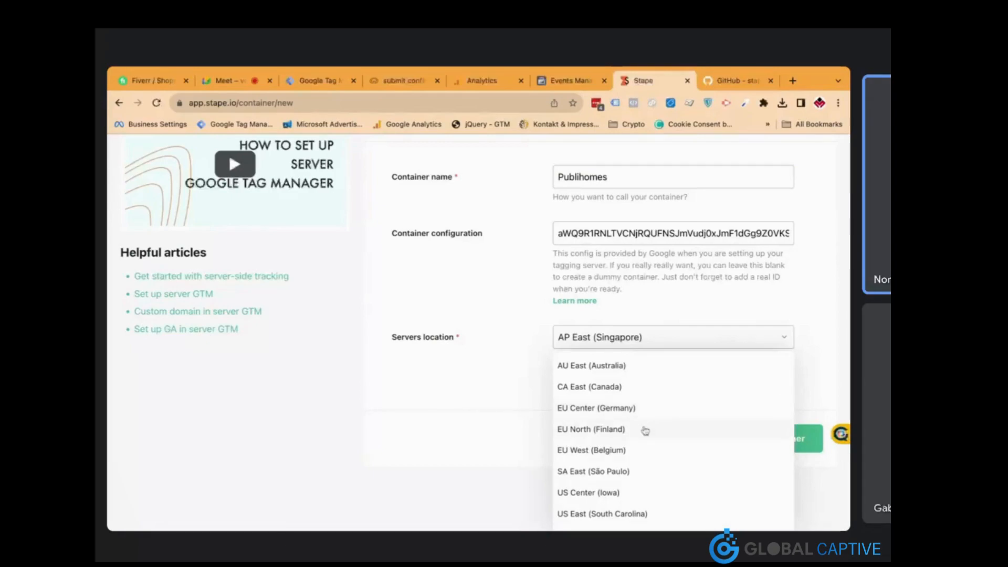
scroll(639, 454, down, 1)
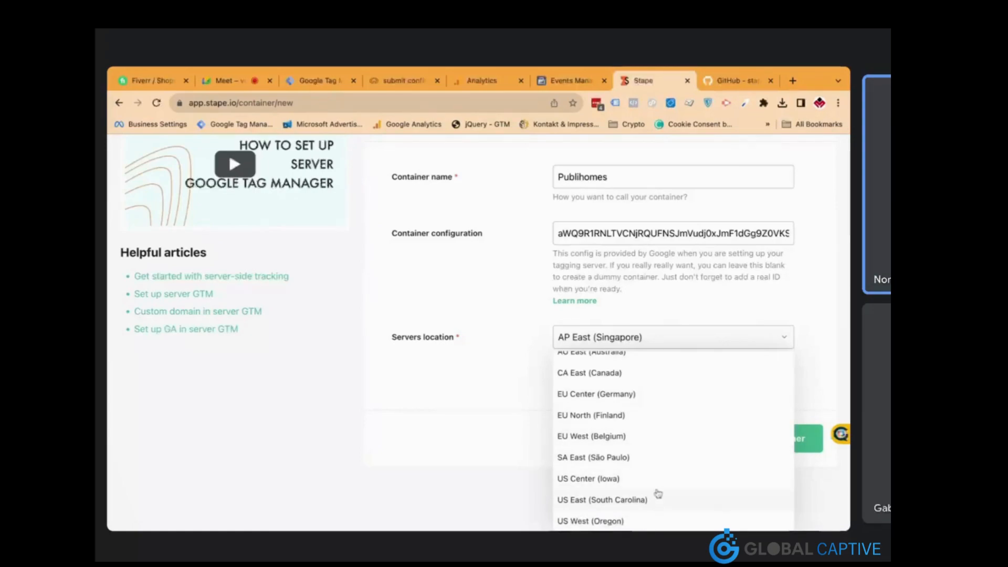
scroll(654, 472, up, 3)
scroll(654, 431, down, 2)
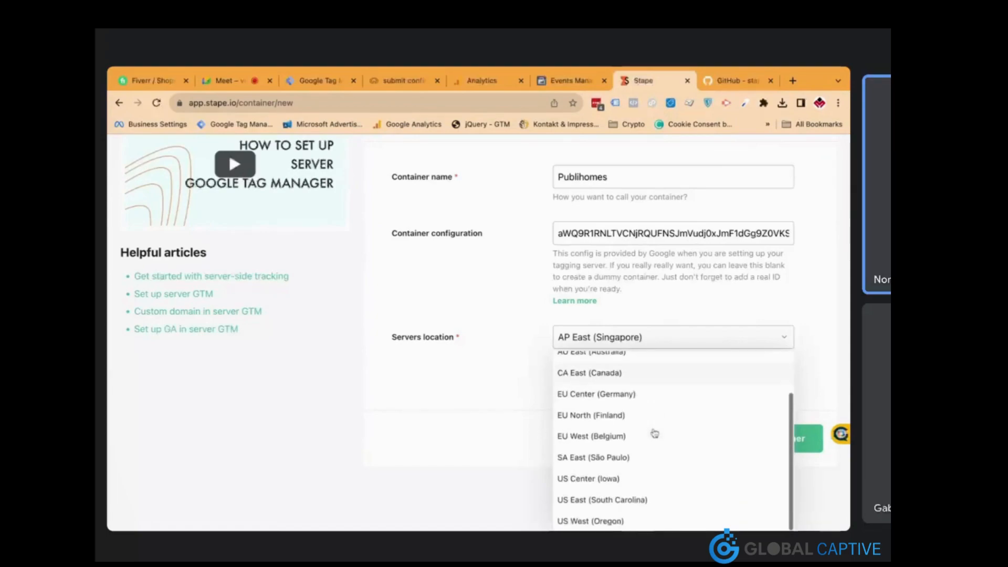
Pick EU West (Belgium) and create the Publihomes container on the free plan
click(637, 438)
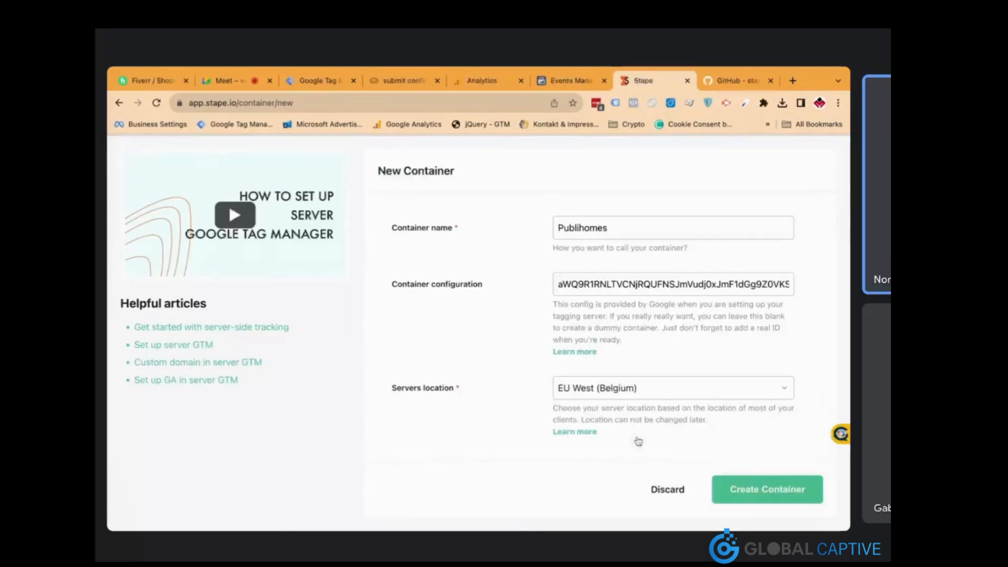
click(735, 488)
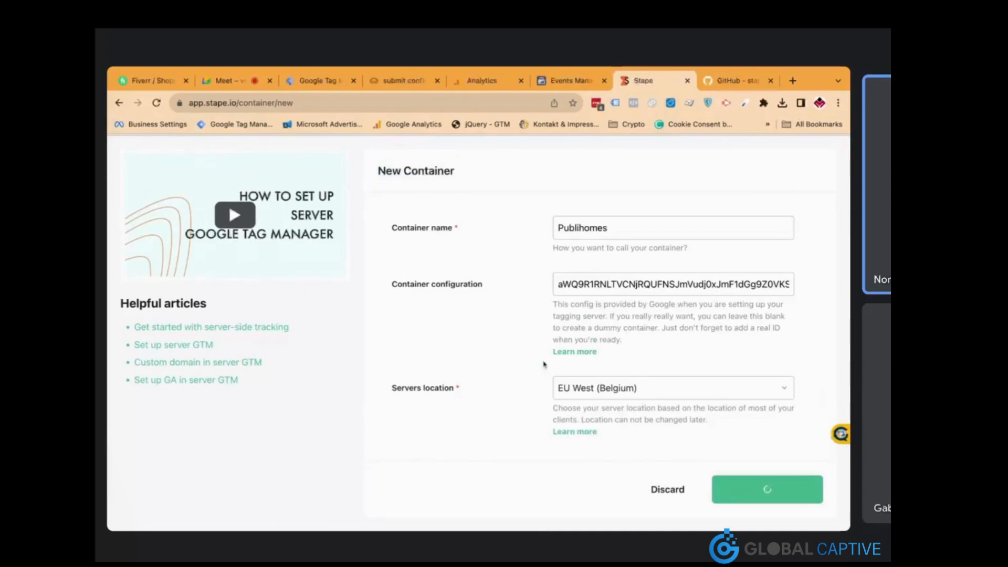
scroll(534, 385, down, 7)
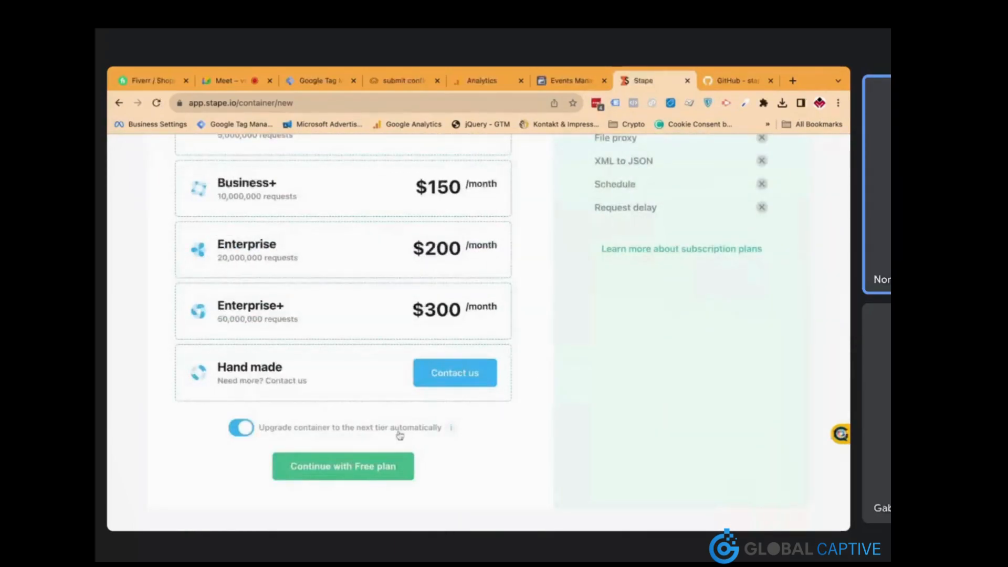
click(395, 468)
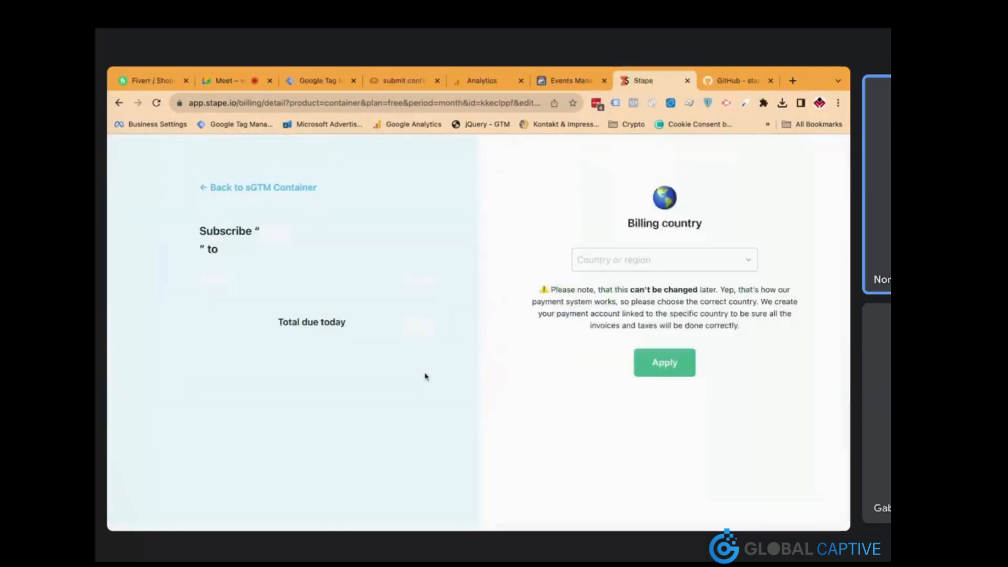
Copy the container's eu.stape.io tagging server URL, then go to Tag Manager's Admin page
click(211, 191)
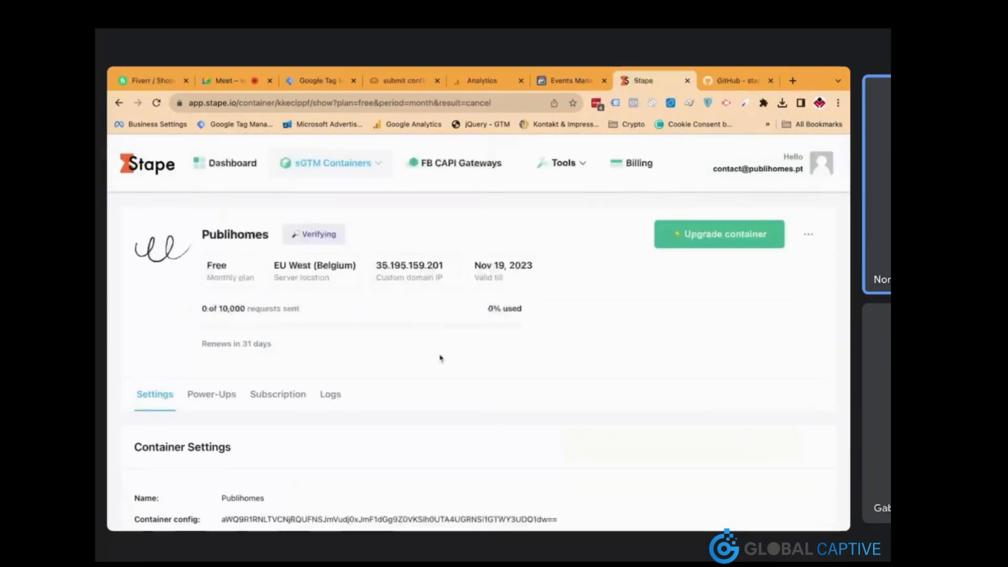
scroll(439, 357, down, 3)
scroll(440, 358, down, 1)
scroll(440, 358, up, 1)
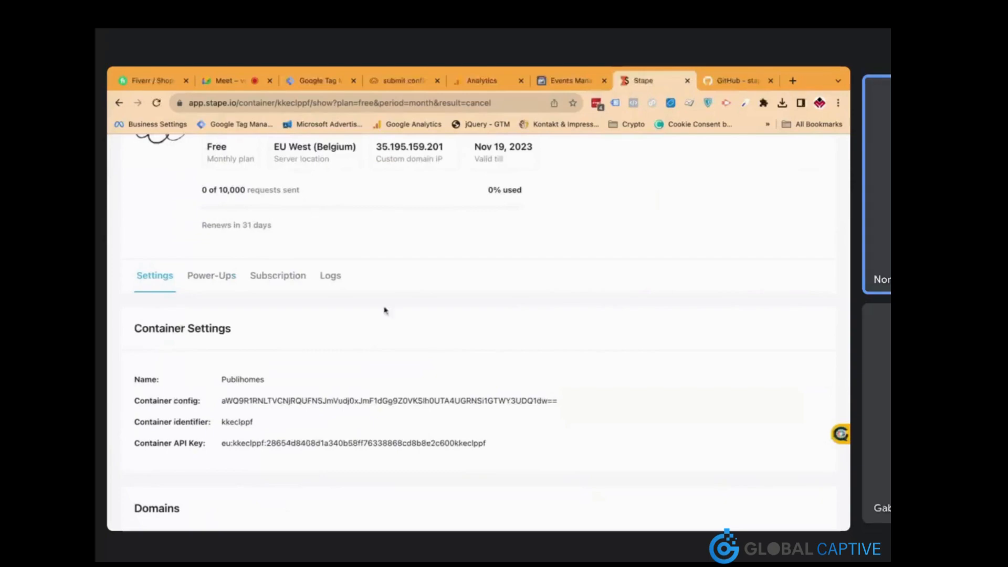
scroll(384, 310, down, 5)
scroll(384, 310, down, 1)
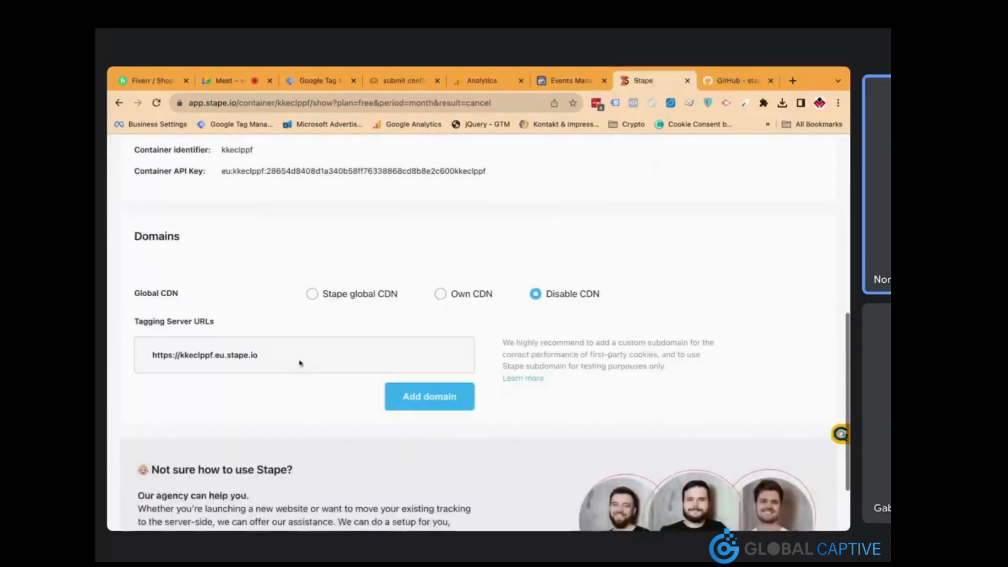
click(270, 357)
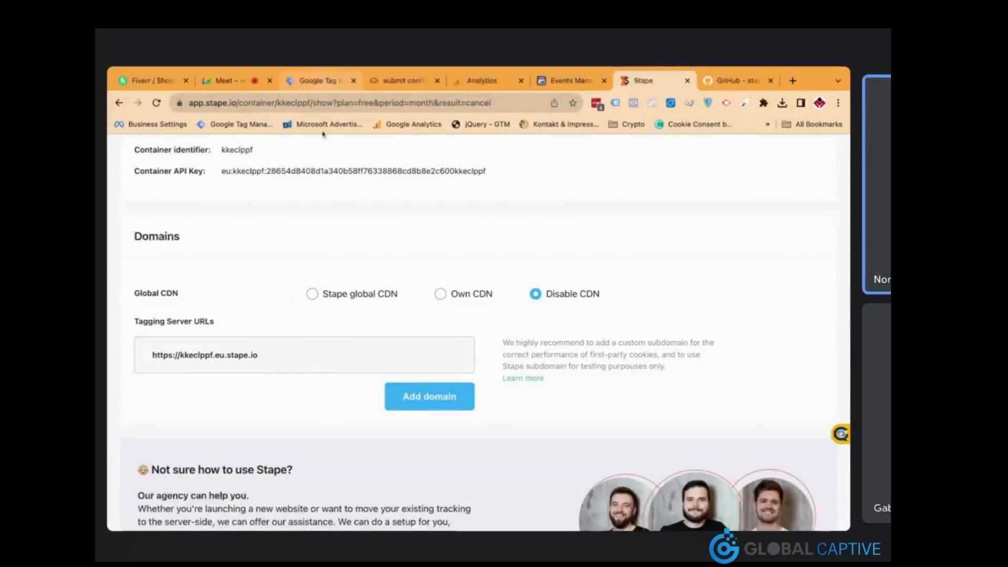
click(318, 88)
click(256, 188)
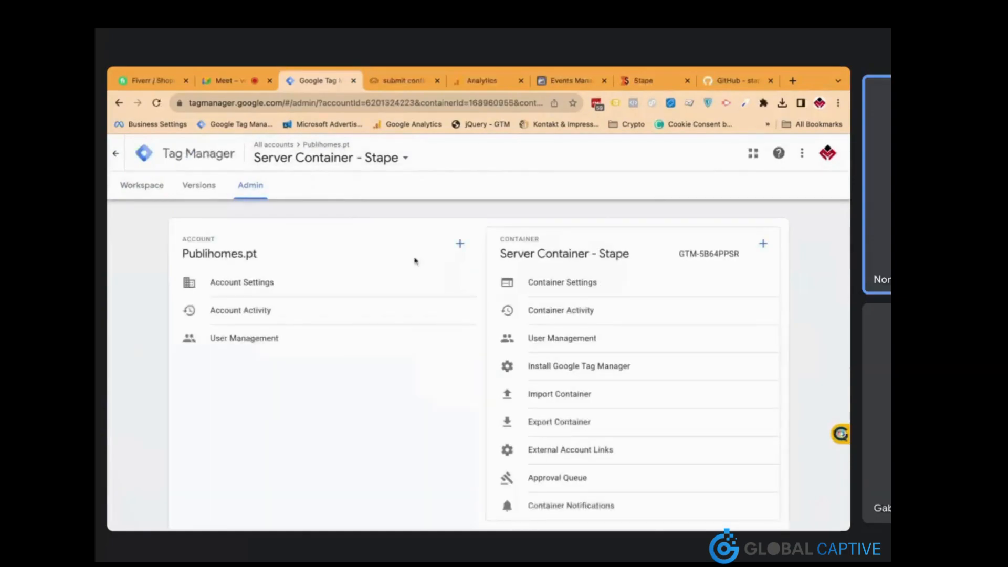
Save the eu.stape.io tagging URL as the container's server URL, then open the container picker
click(556, 287)
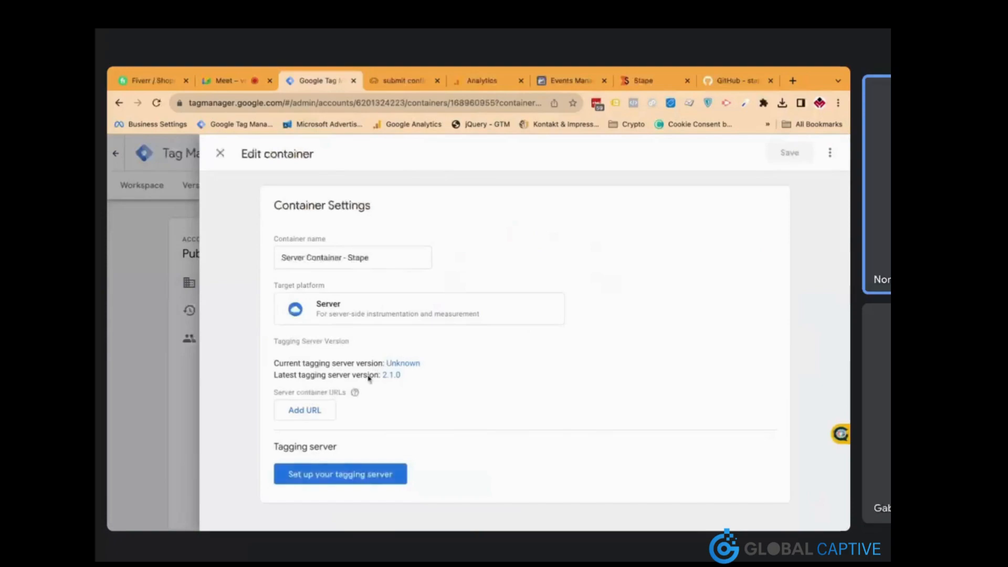
click(324, 413)
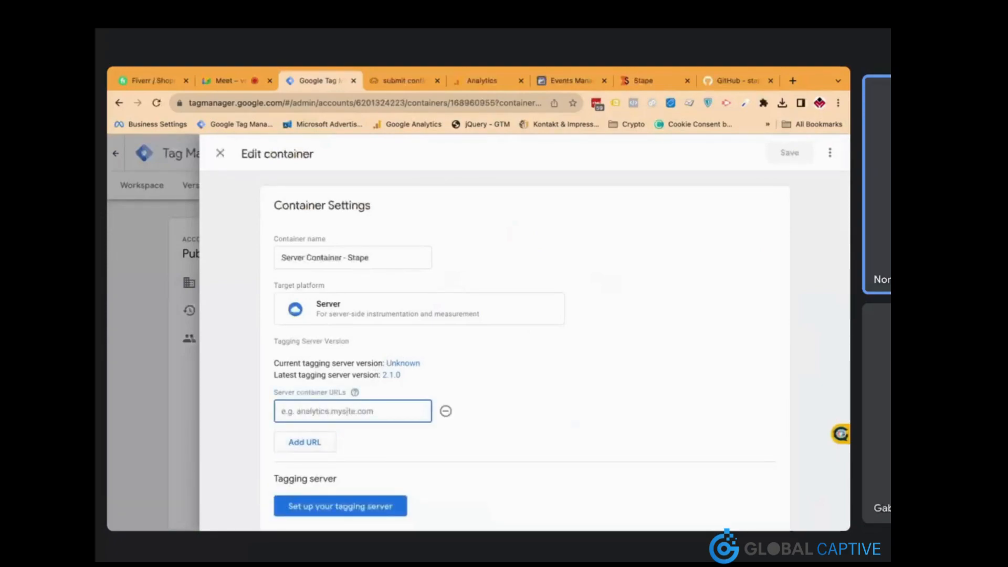
key(ctrl+v)
scroll(403, 445, down, 1)
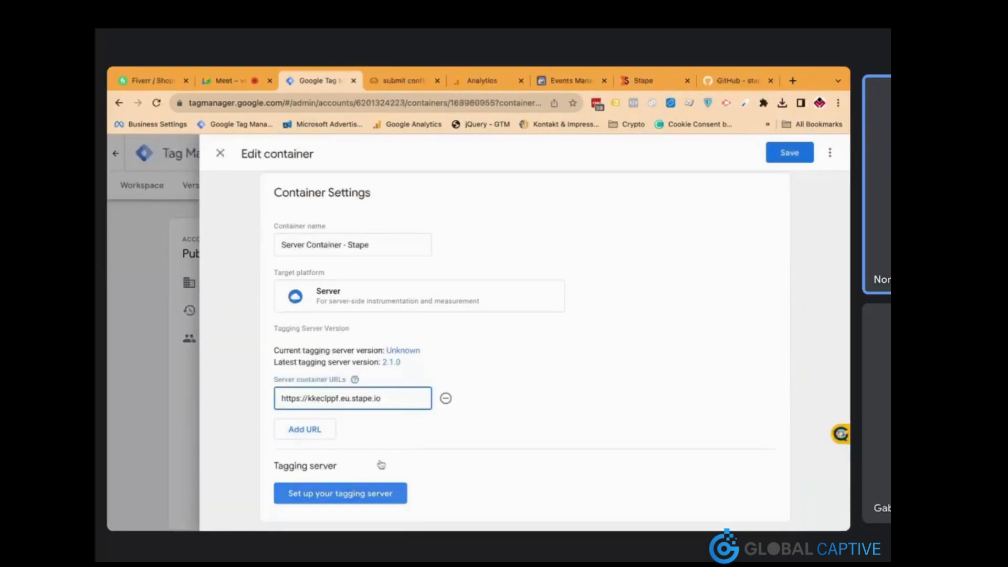
click(777, 159)
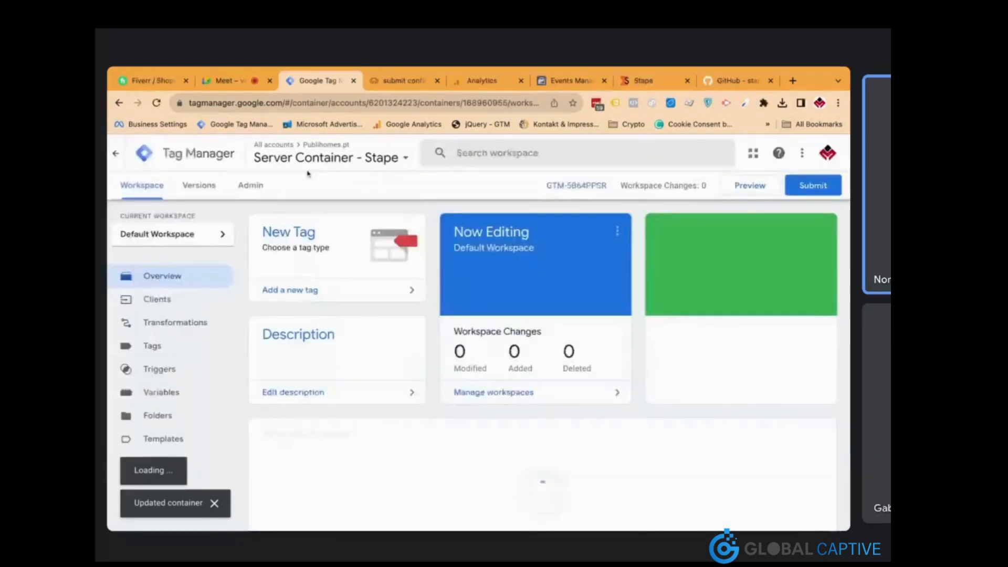
click(308, 171)
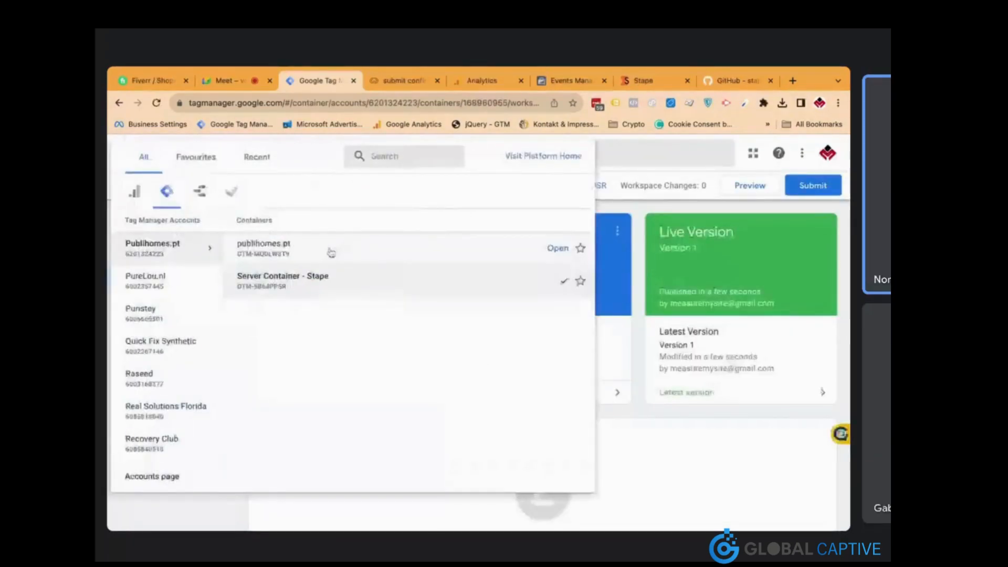
Switch to the publihomes.pt web container and start a new tag of type Google Tag
click(273, 280)
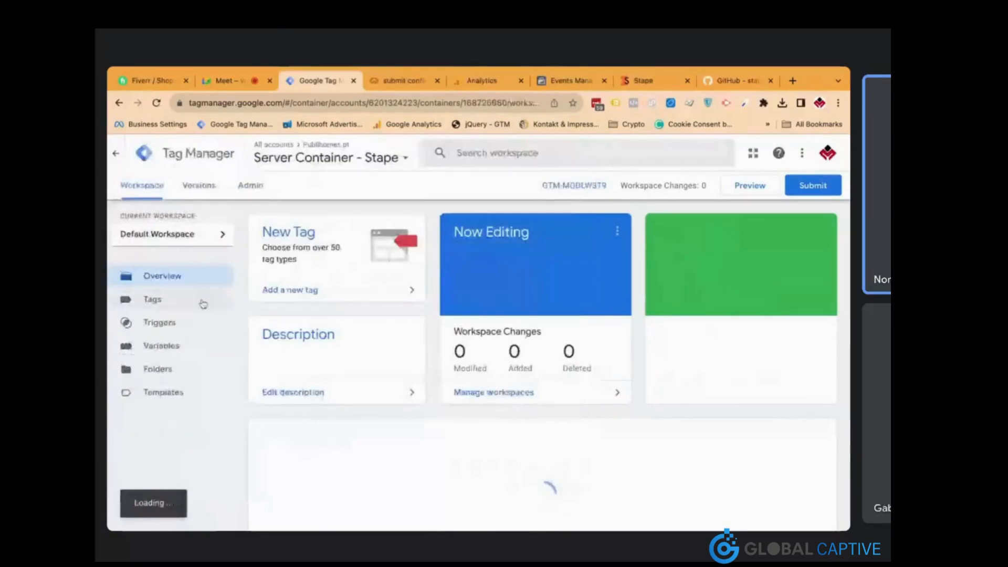
click(210, 308)
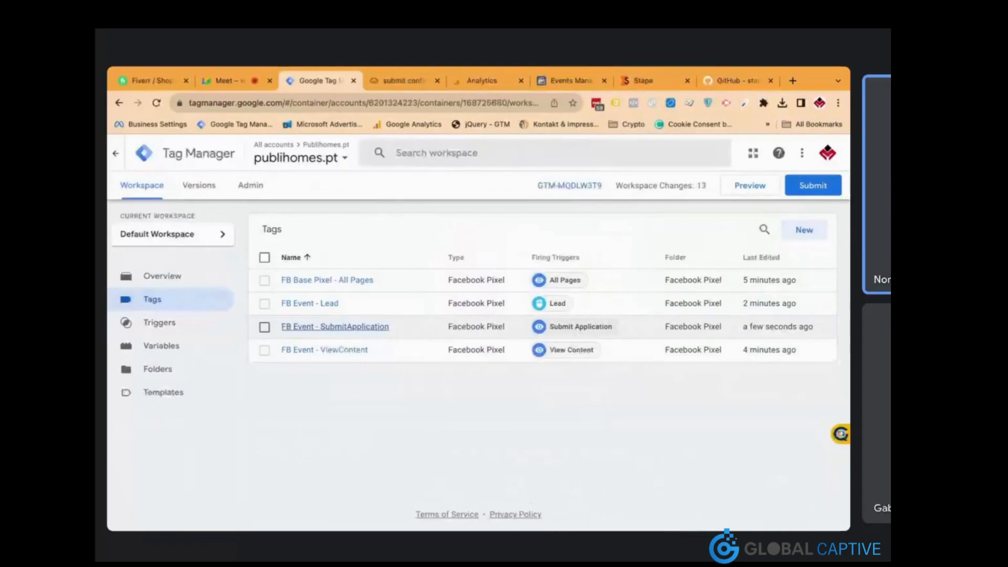
click(805, 233)
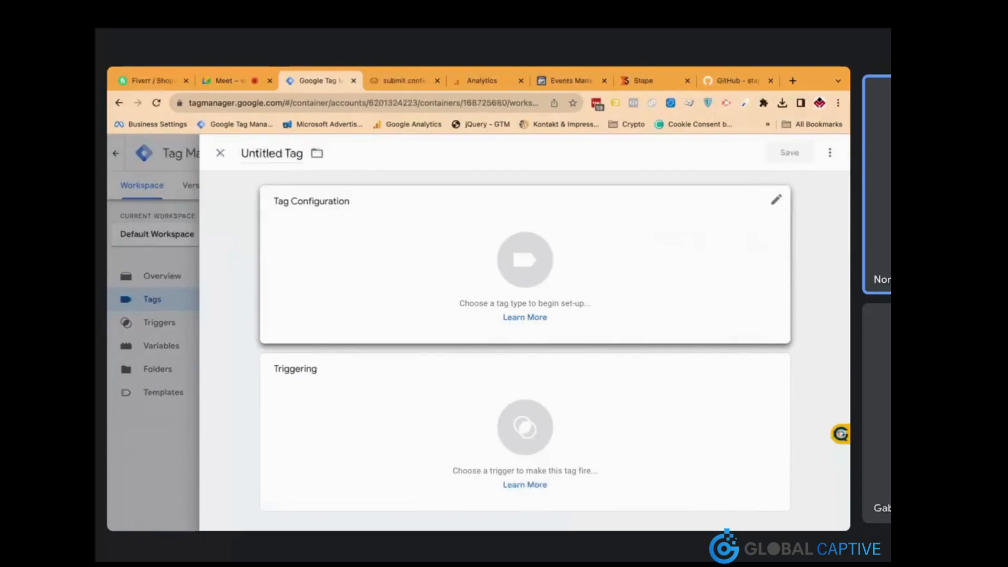
click(549, 279)
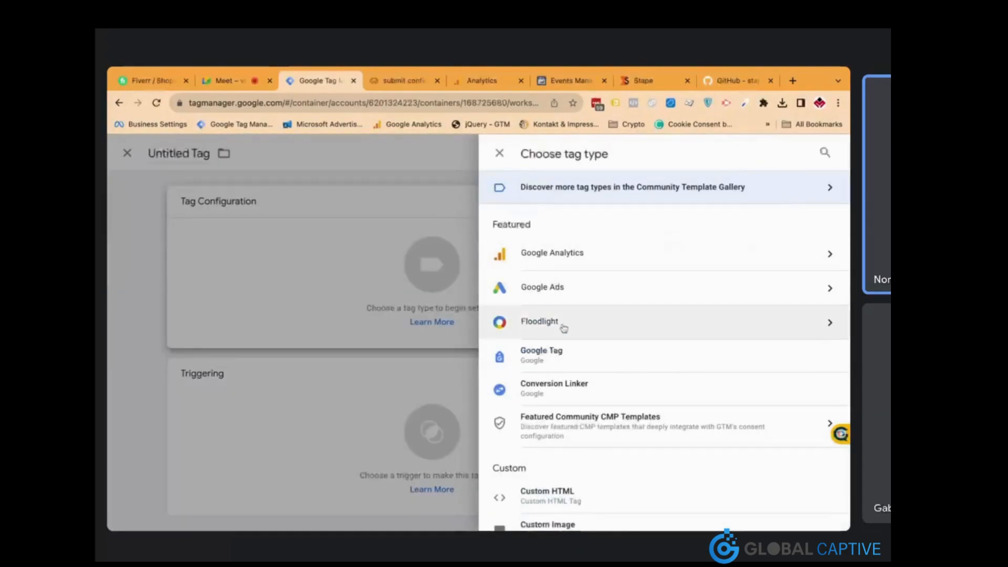
click(580, 357)
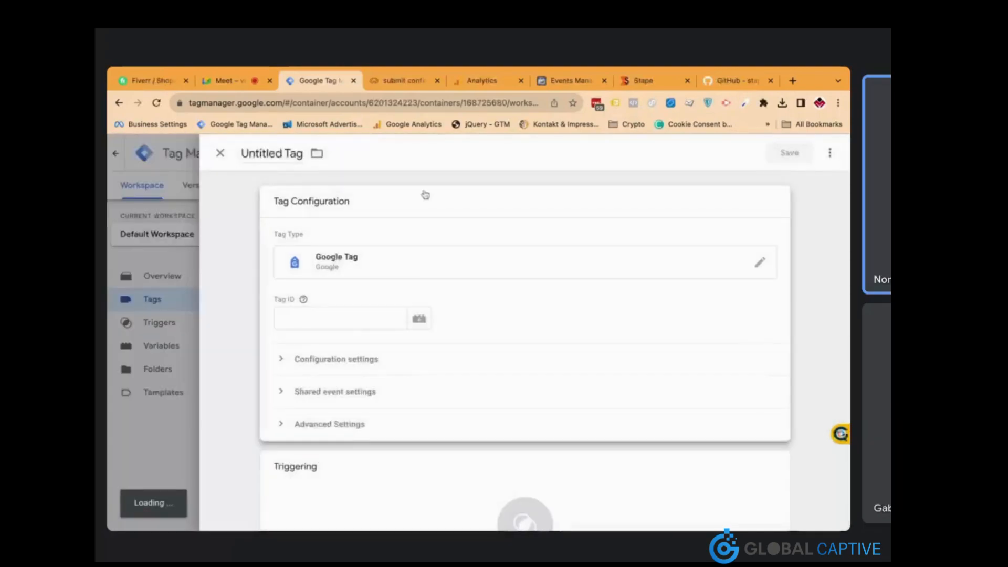
Copy the Publihomes.pt web stream's measurement ID from Google Analytics Data Streams and focus Tag ID
click(488, 85)
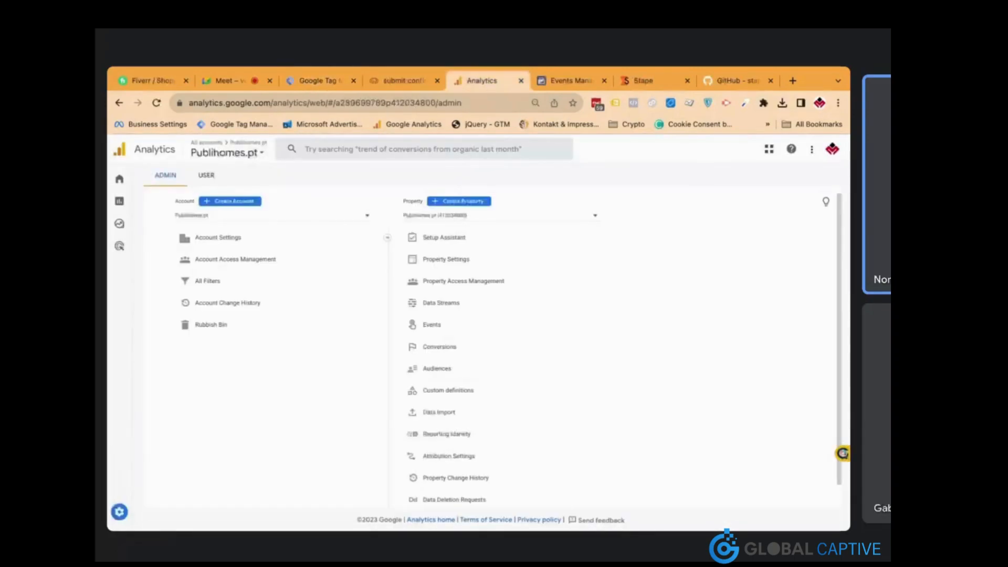
click(469, 308)
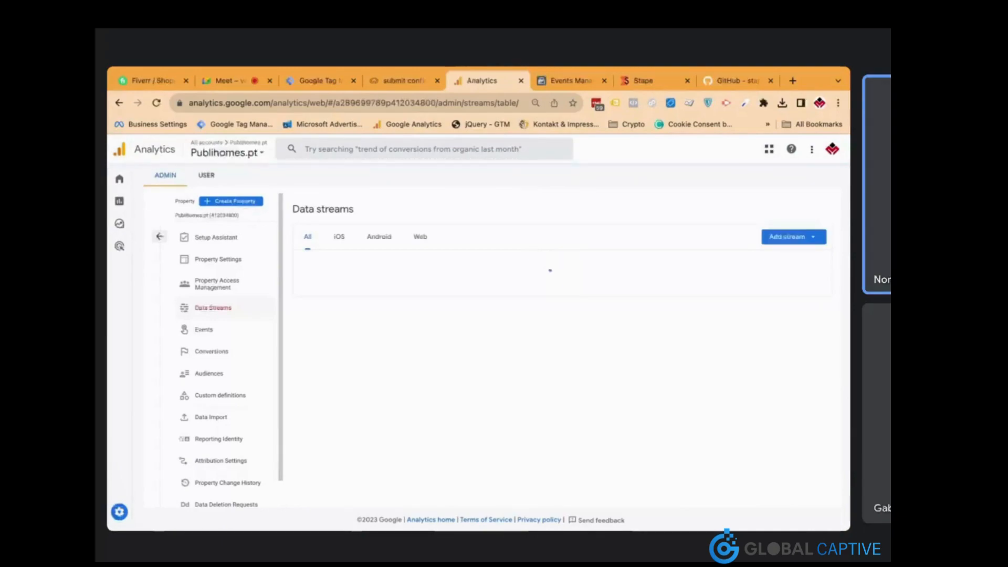
click(573, 273)
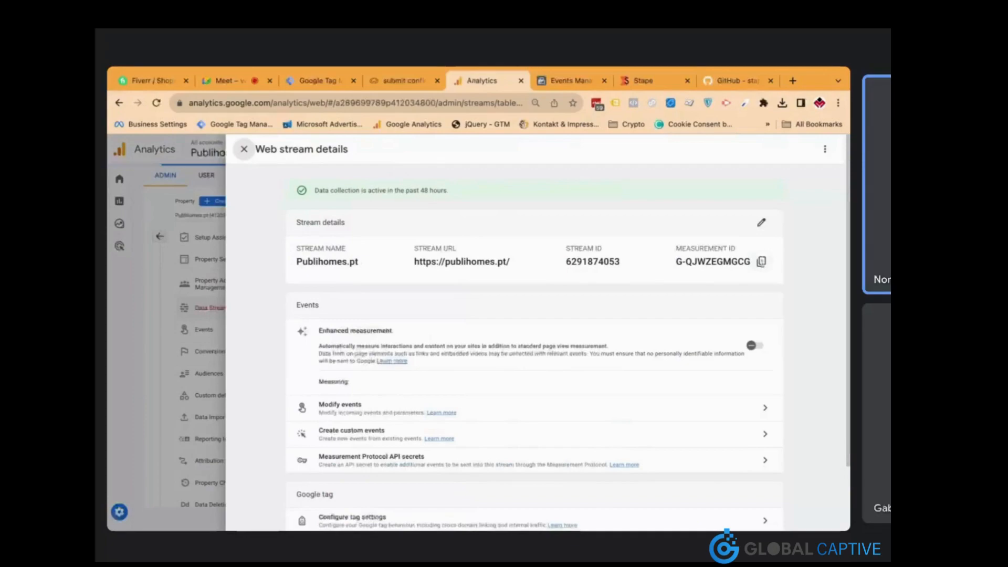
click(761, 262)
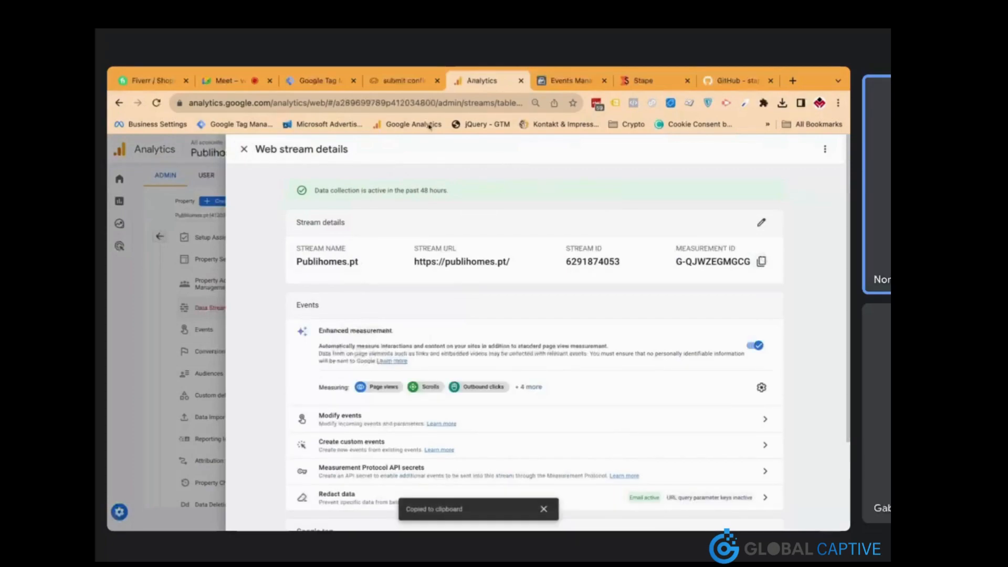
click(345, 84)
click(368, 317)
Paste the measurement ID as Tag ID and add configuration parameter send_page_view = true
key(super+v)
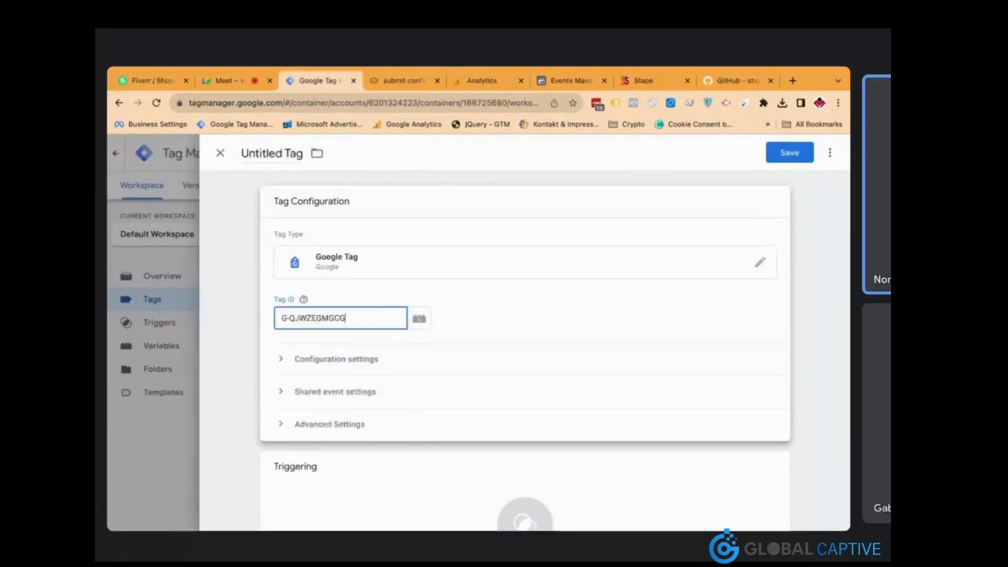
click(483, 303)
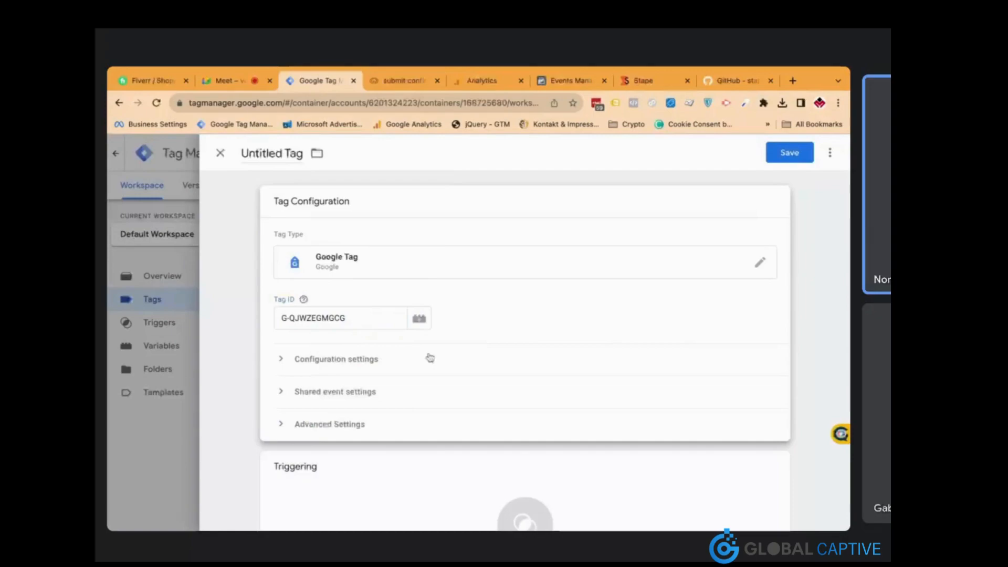
click(388, 359)
scroll(387, 359, down, 2)
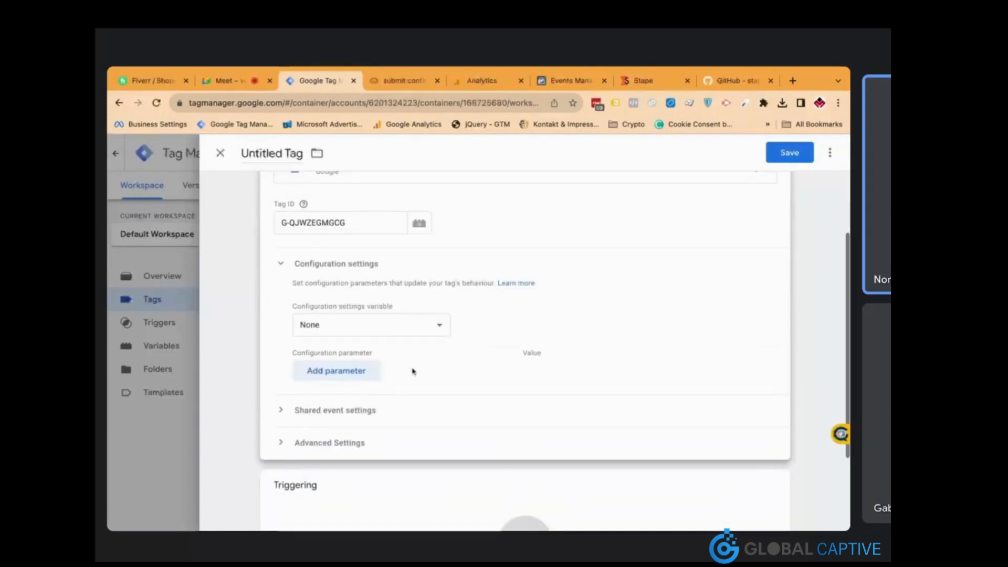
click(376, 371)
click(384, 373)
text(se)
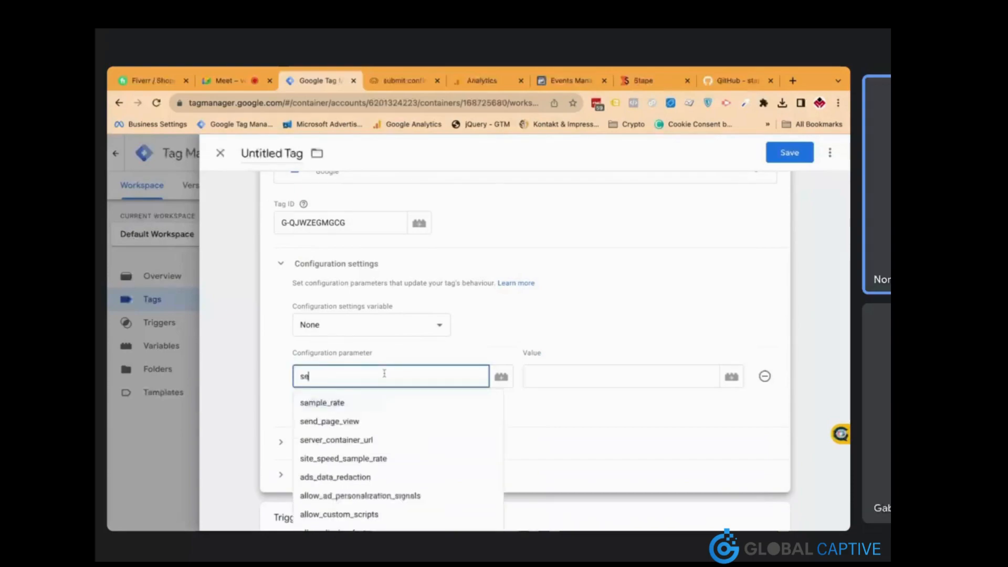
text(nd_page_view)
click(571, 370)
text(true)
Add parameter server_container_url set to the Stape eu.stape.io tagging server URL
click(365, 404)
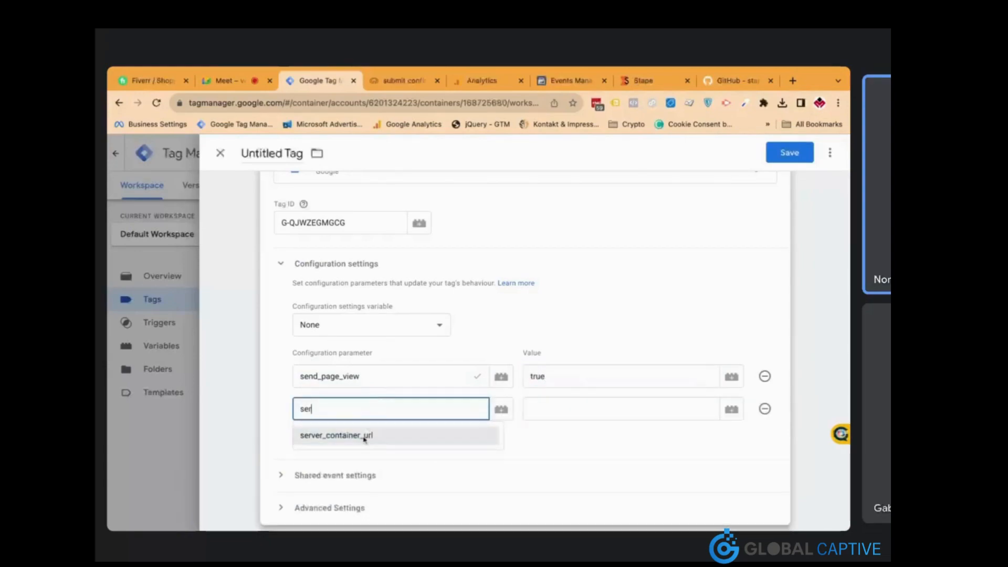
click(364, 439)
click(532, 409)
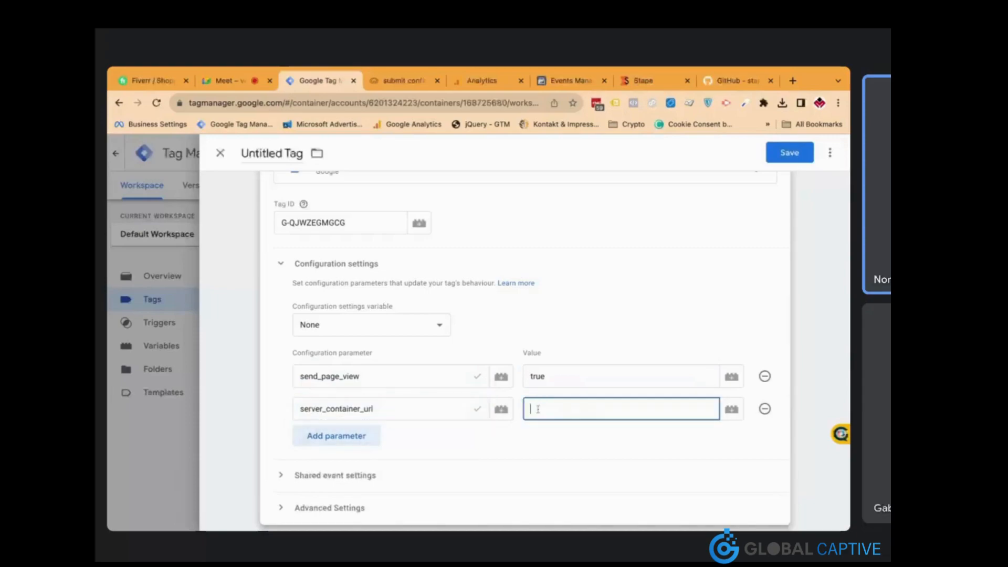
click(628, 83)
click(269, 358)
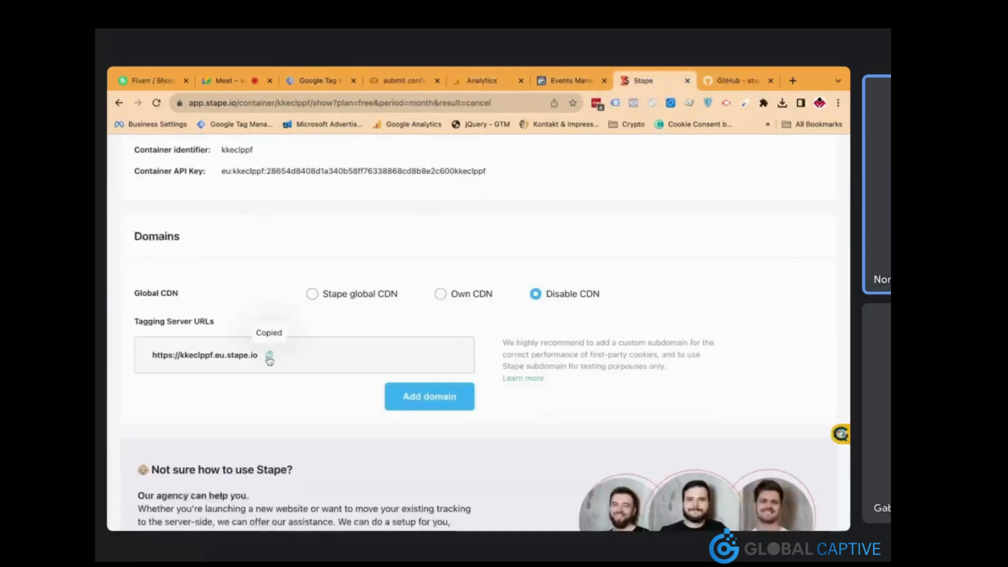
click(332, 90)
key(ctrl+v)
click(512, 447)
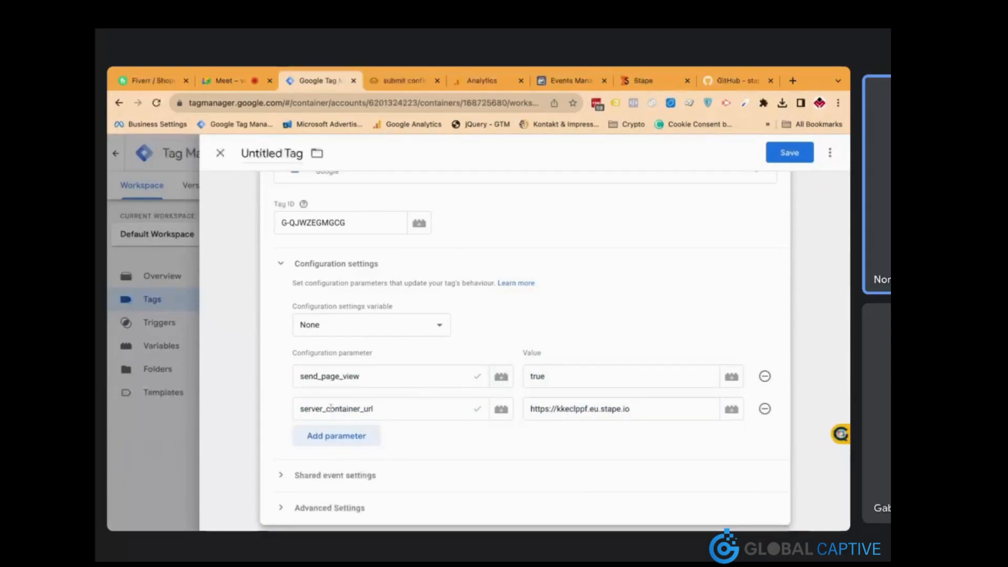
scroll(462, 409, down, 4)
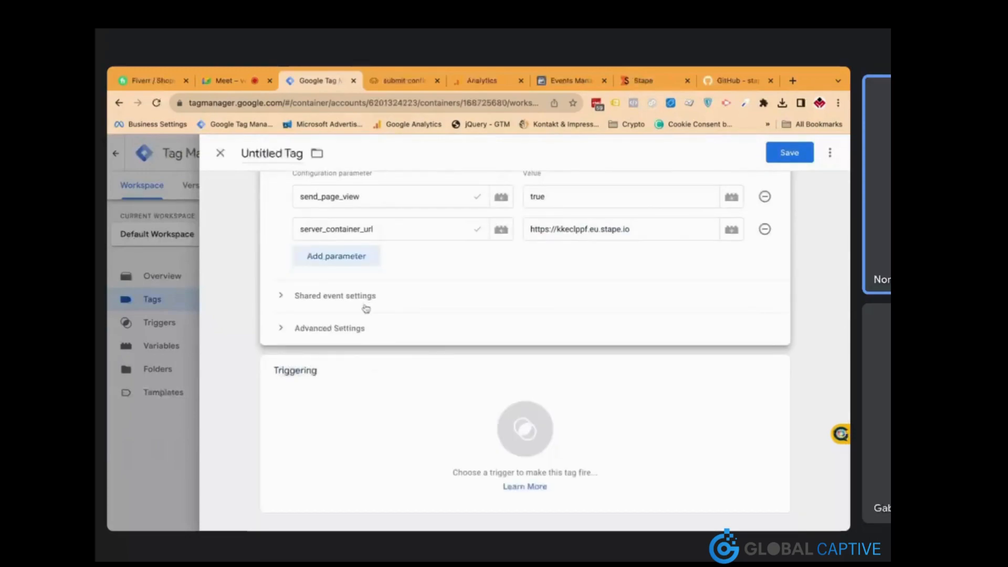
Under Shared event settings, set parameter event_id to the {{Unique Event ID}} variable
click(361, 329)
scroll(418, 335, down, 2)
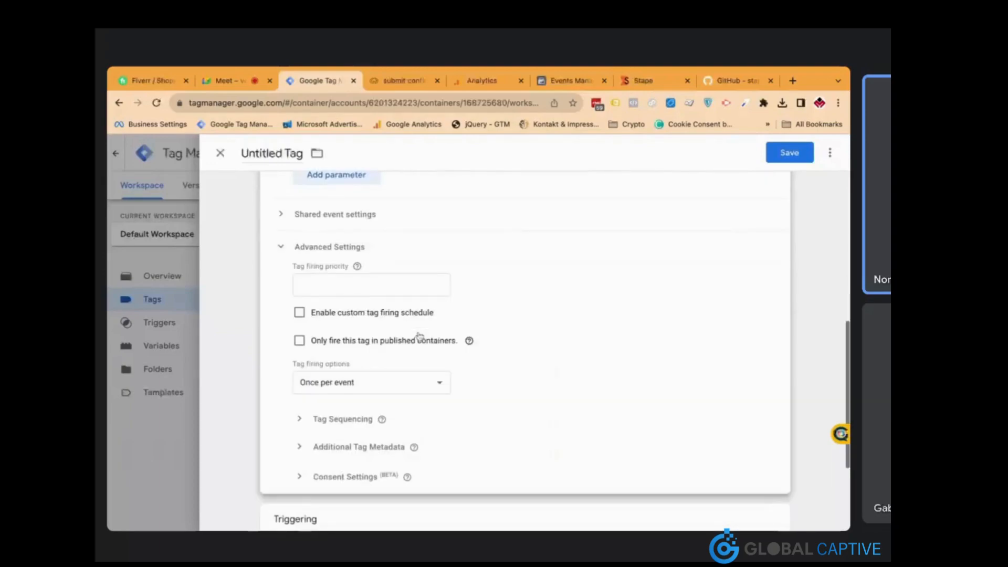
click(355, 250)
click(334, 303)
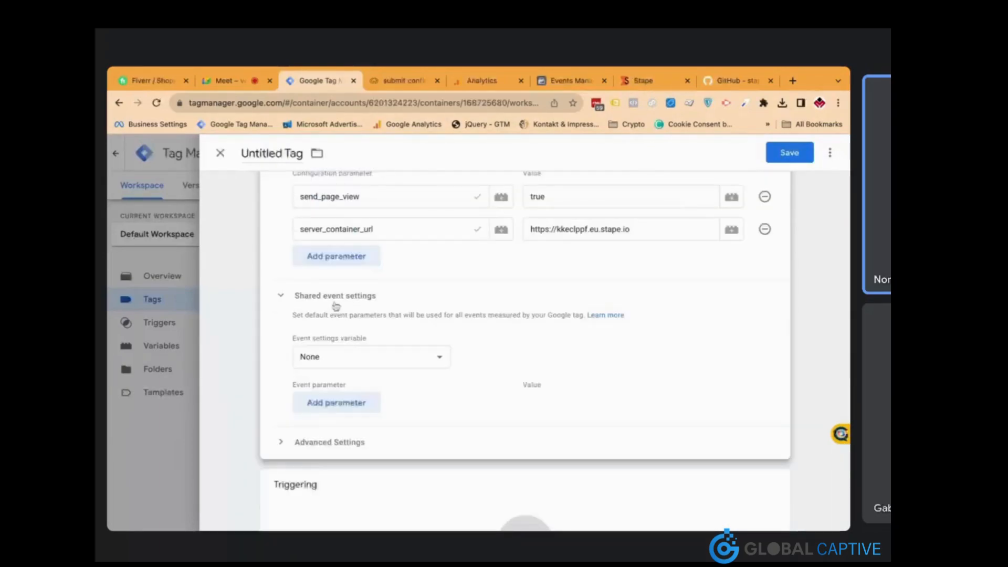
click(349, 407)
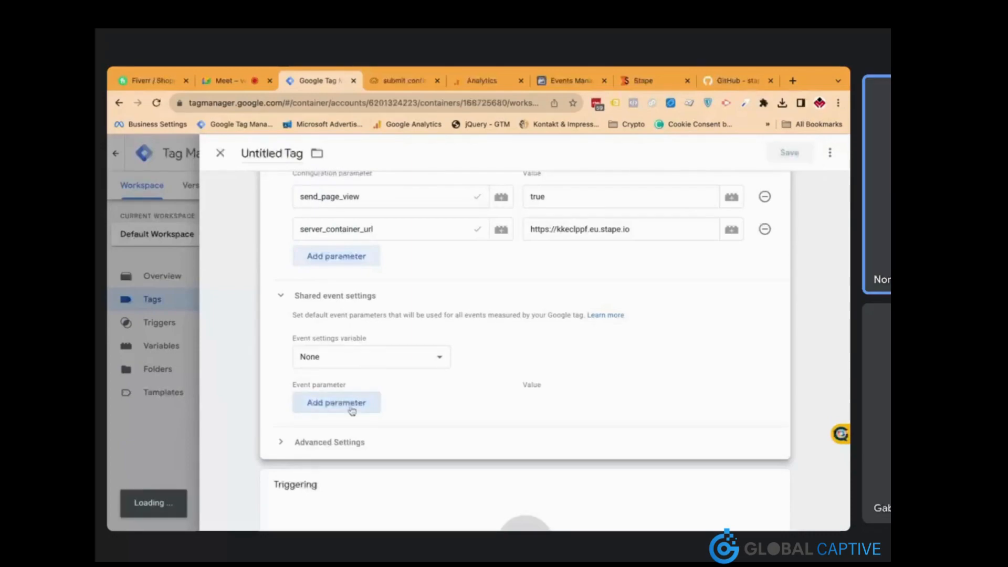
click(403, 409)
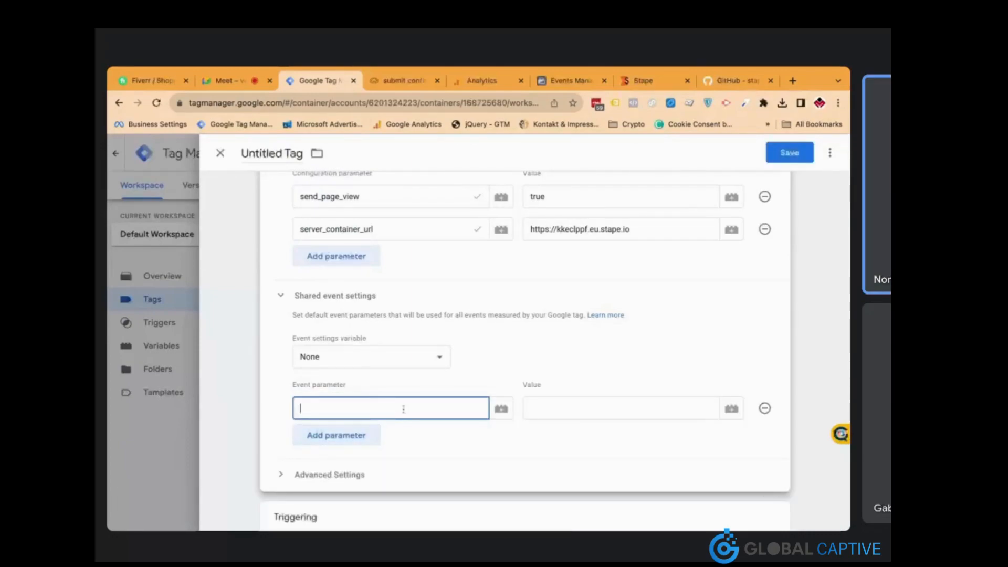
text(event)
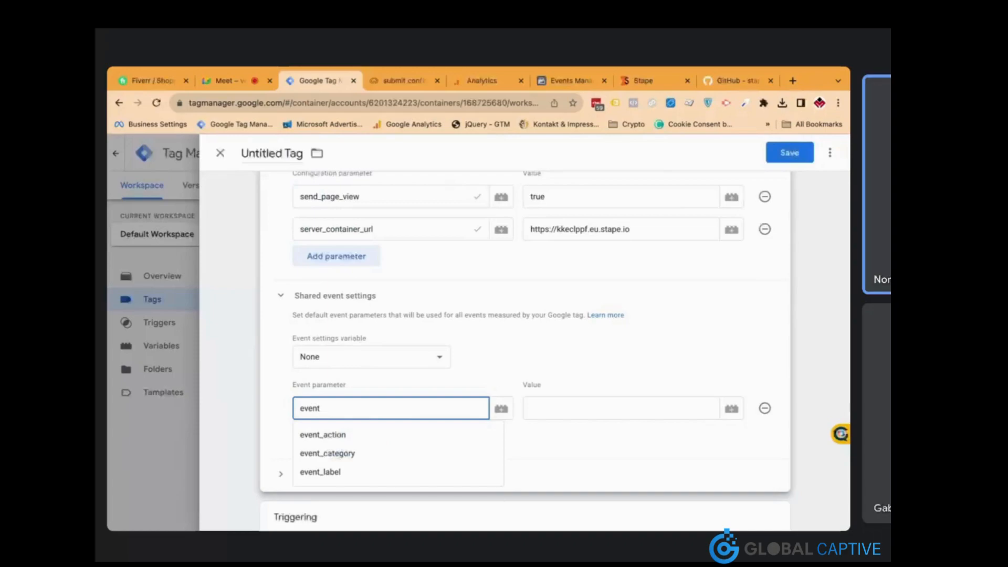
text(_id)
click(620, 408)
text({{un)
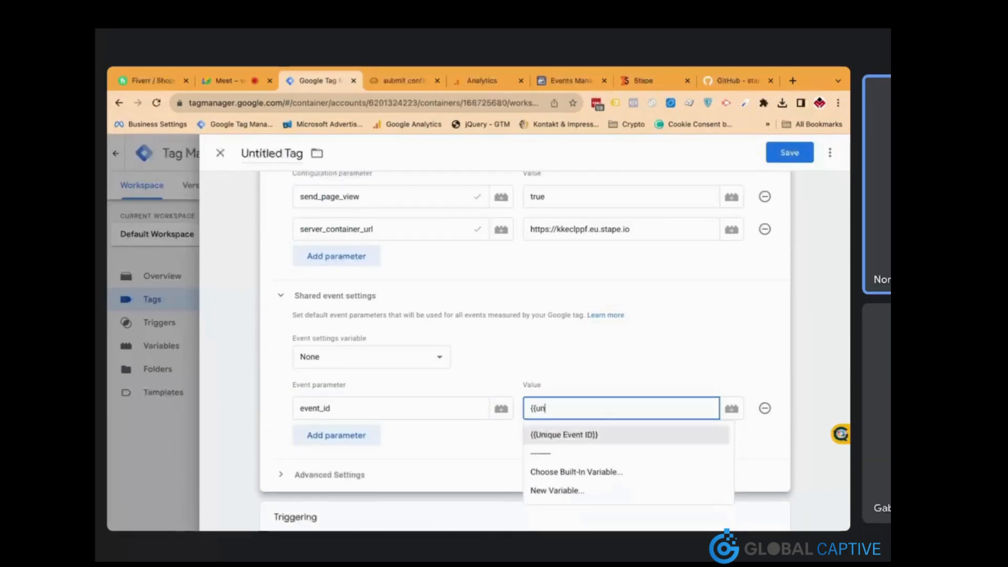
key(Return)
scroll(457, 355, down, 3)
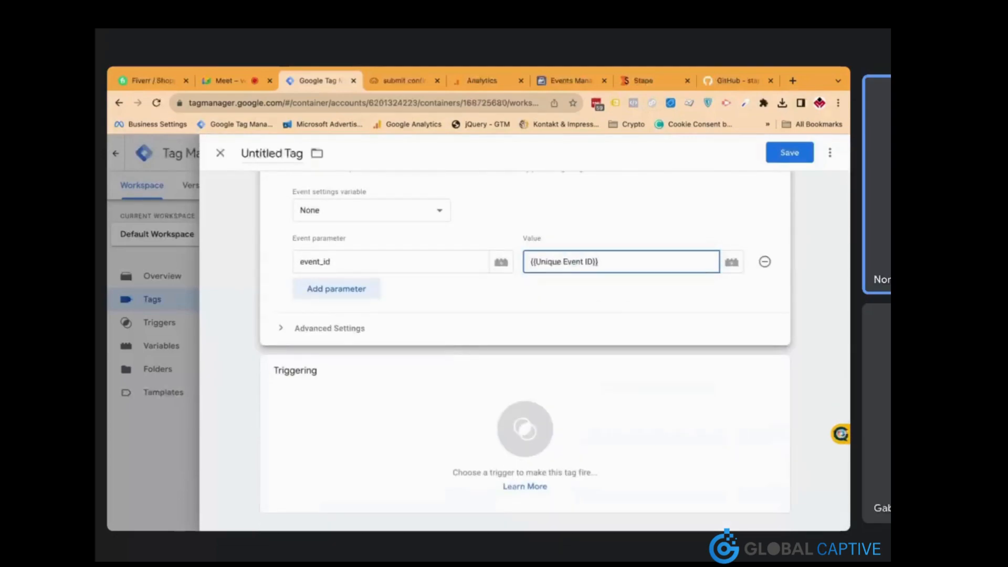
Fire the Google tag on All Pages and name it 'GA4 Config - All Pages'
click(443, 395)
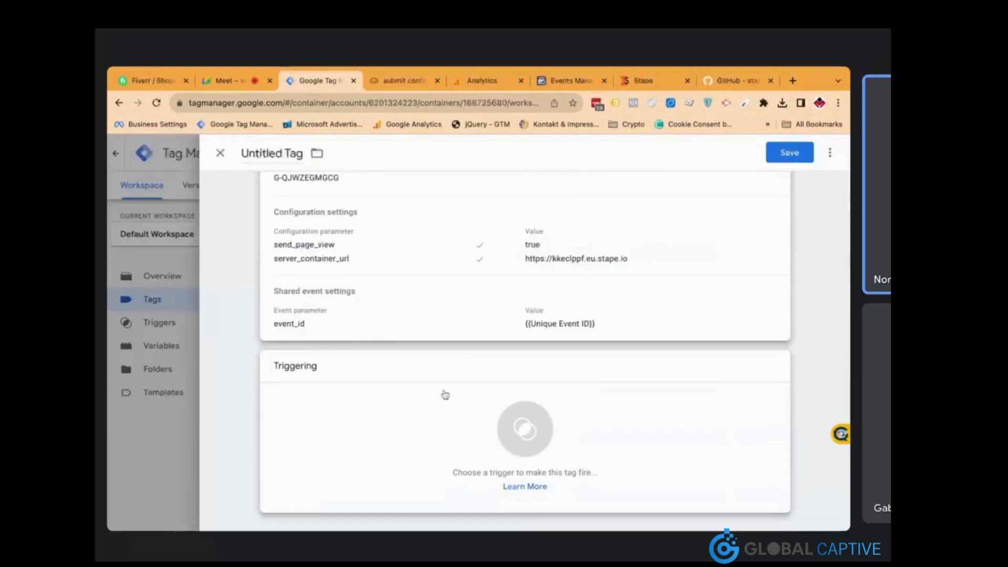
click(415, 213)
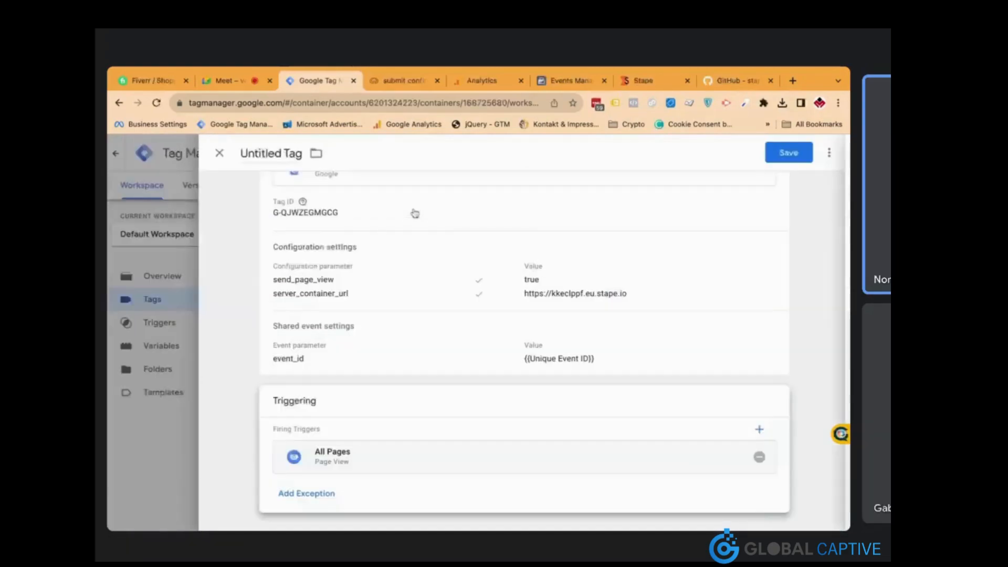
click(285, 153)
text(AG4)
key(BackSpace)
key(BackSpace)
key(BackSpace)
key(BackSpace)
text(GA4 C)
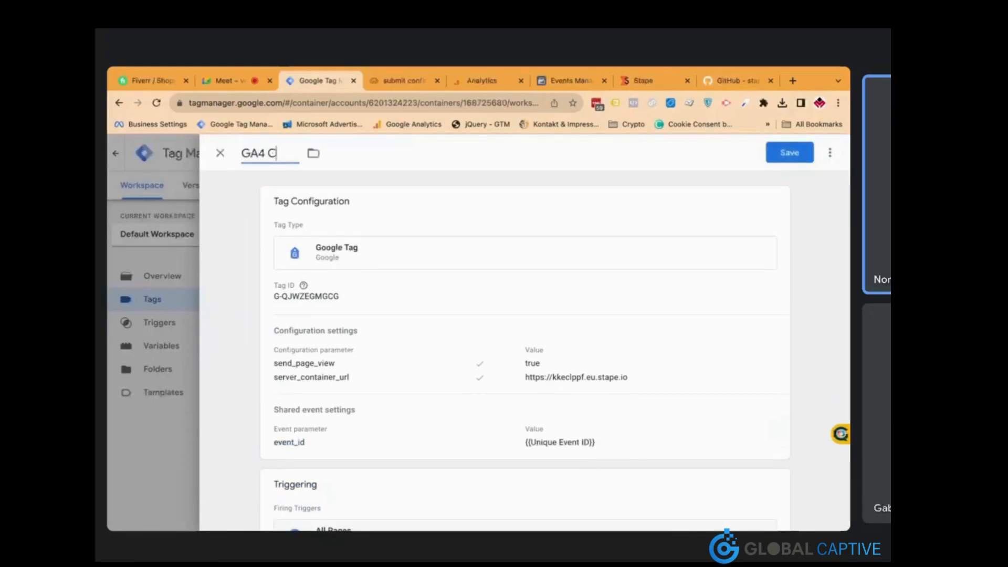
text(onfig - All Pages)
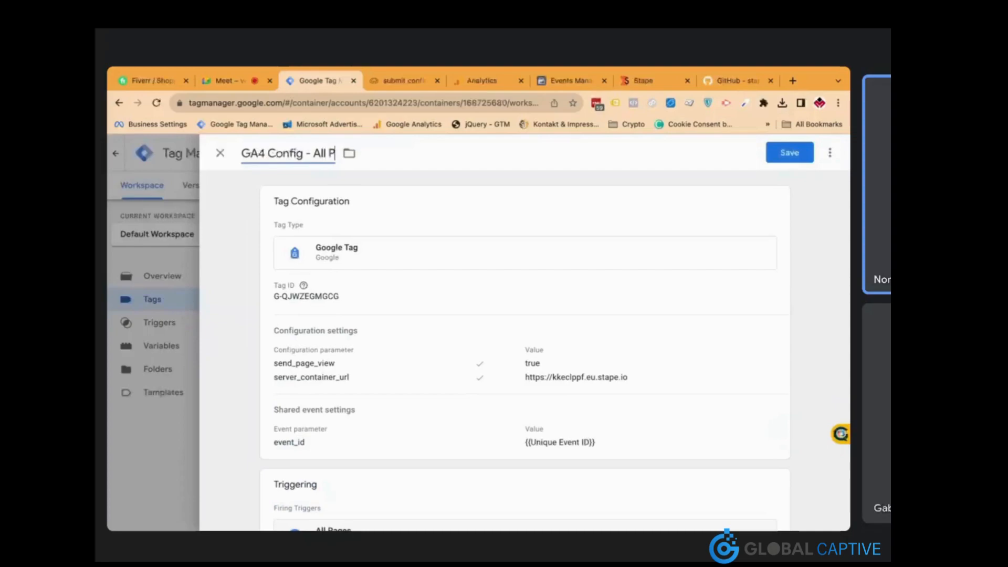
File the tag in a newly created folder named GA4
click(373, 154)
click(398, 231)
text(GA4)
click(608, 312)
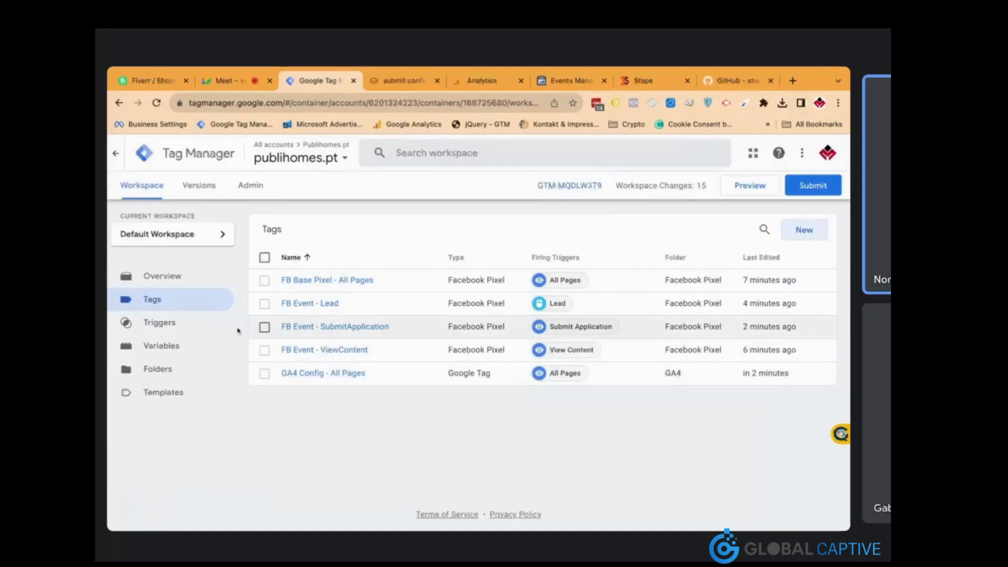
Check the Folders view for the GA4 folder, then reopen the GA4 Config - All Pages tag
click(180, 347)
click(180, 374)
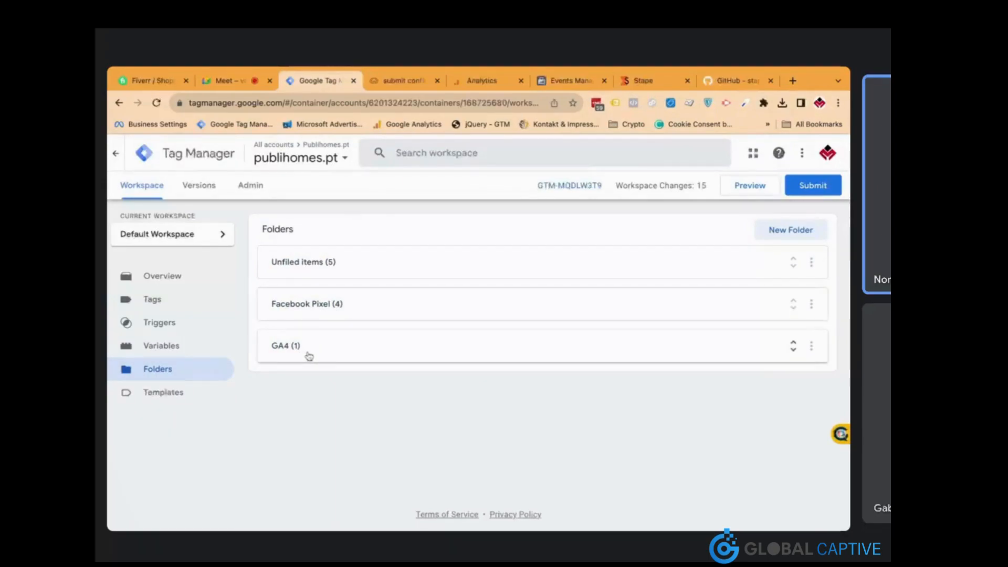
click(200, 311)
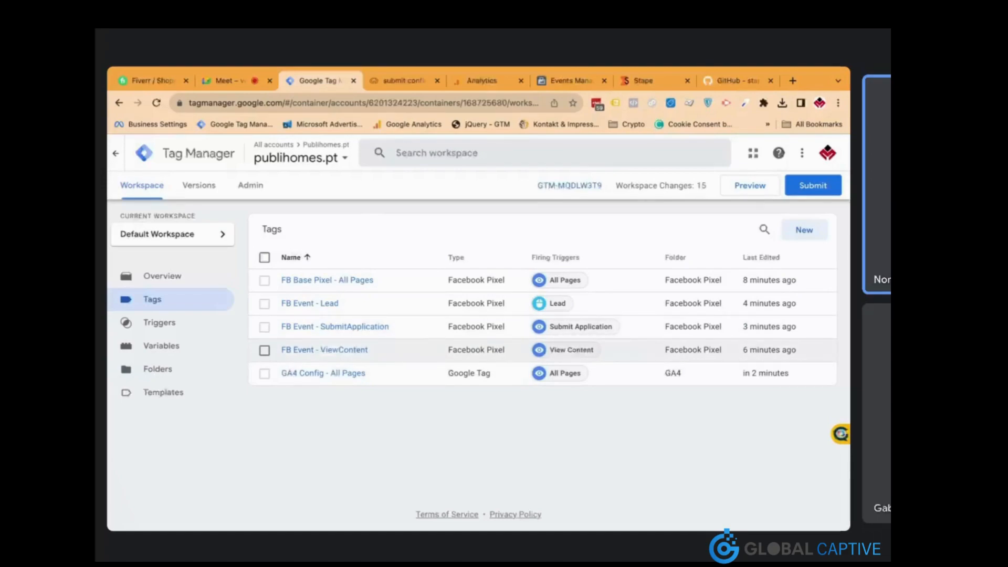
click(351, 375)
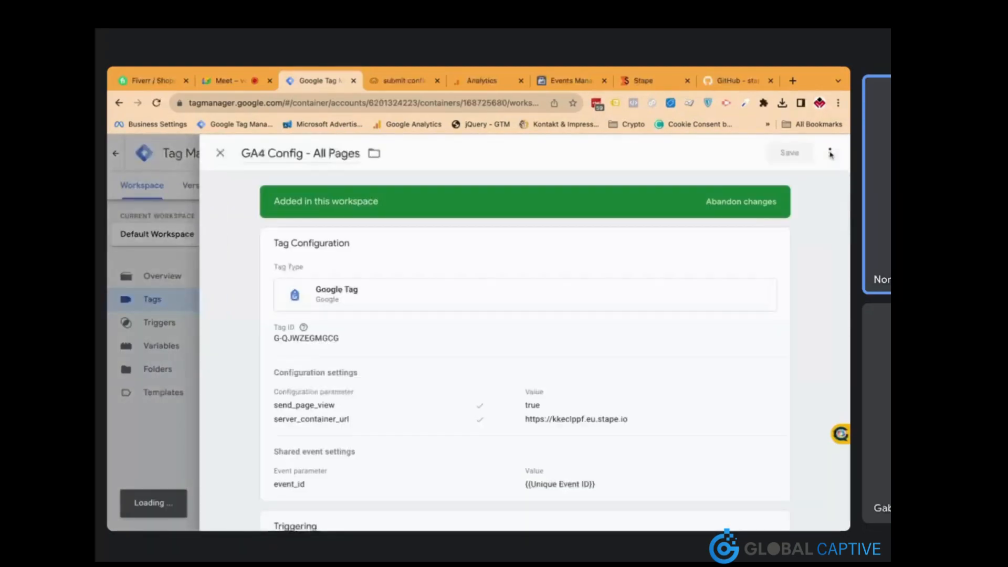
Duplicate the GA4 config tag and name the copy 'GA4 Event - Lead'
click(830, 154)
click(791, 177)
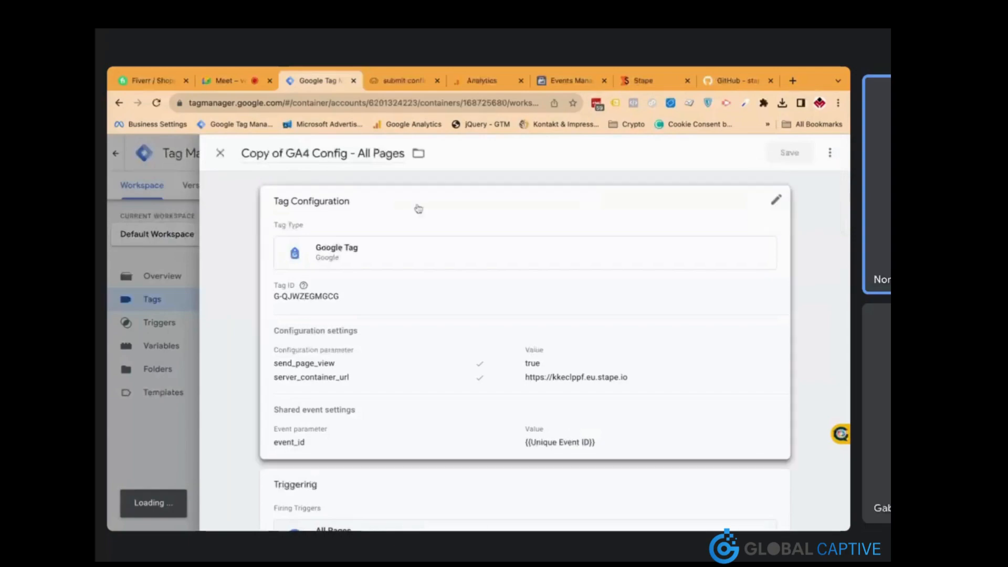
click(288, 157)
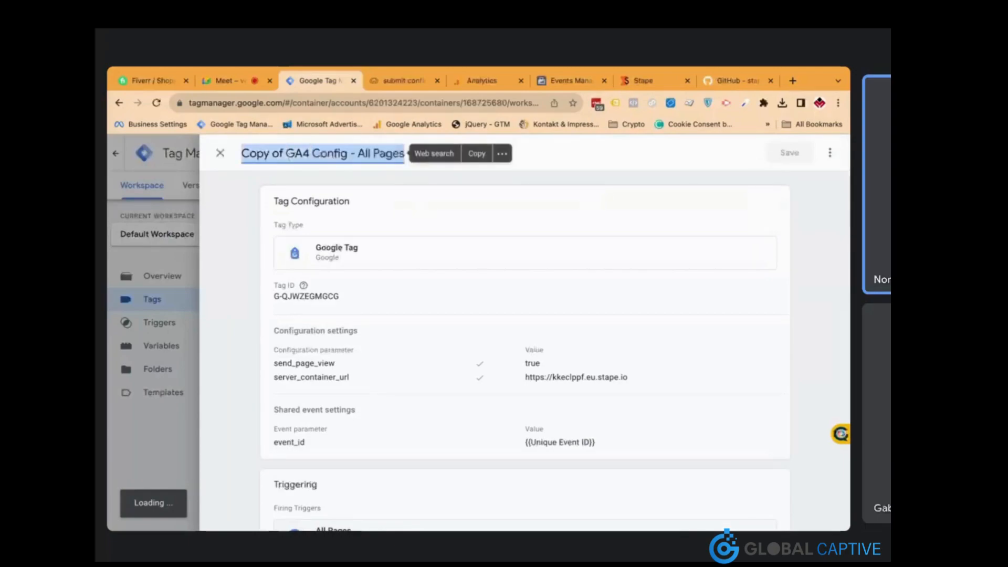
text(GA4 Event - Lead)
Change the tag type to Google Analytics: GA4 Event
click(394, 308)
scroll(423, 371, down, 3)
scroll(474, 256, up, 3)
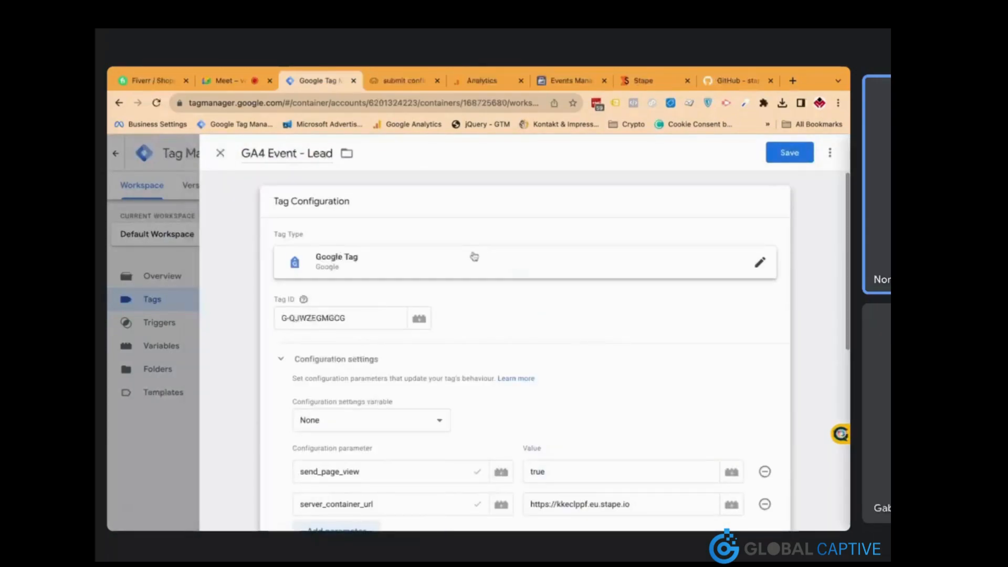
click(474, 256)
click(540, 253)
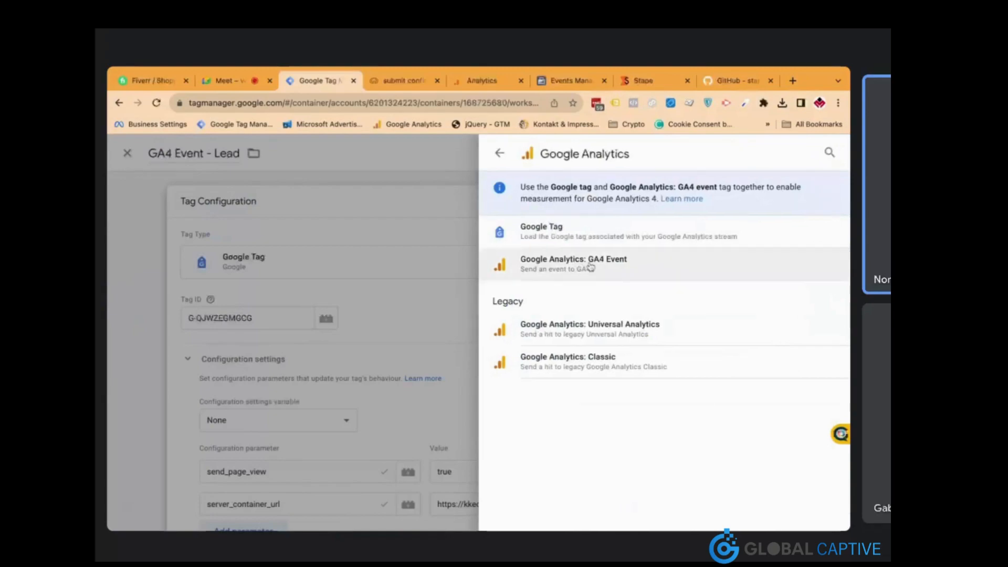
click(610, 273)
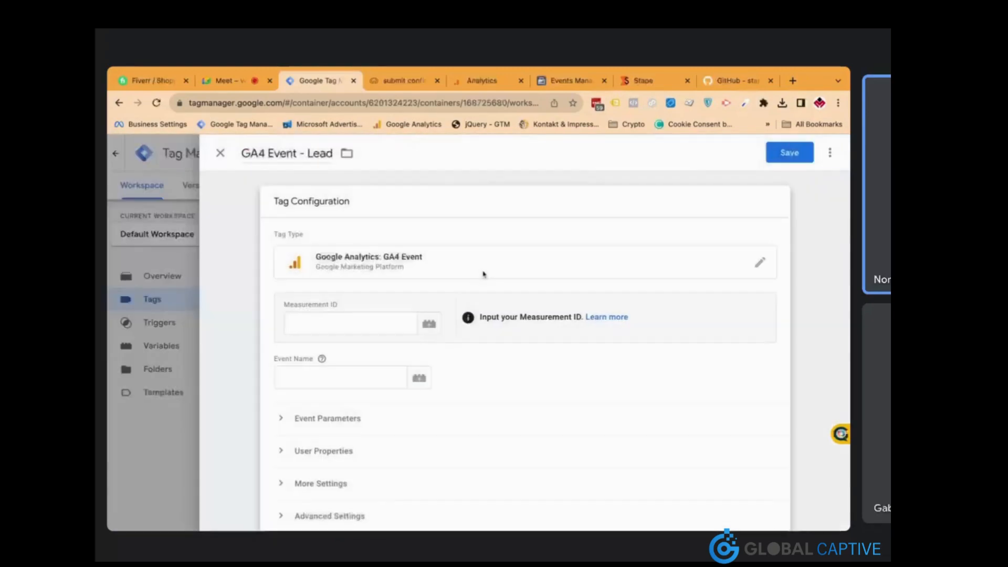
Clear the mispasted server URL and copy the web stream's measurement ID from Google Analytics
click(391, 328)
key(ctrl+v)
key(ctrl+a)
key(BackSpace)
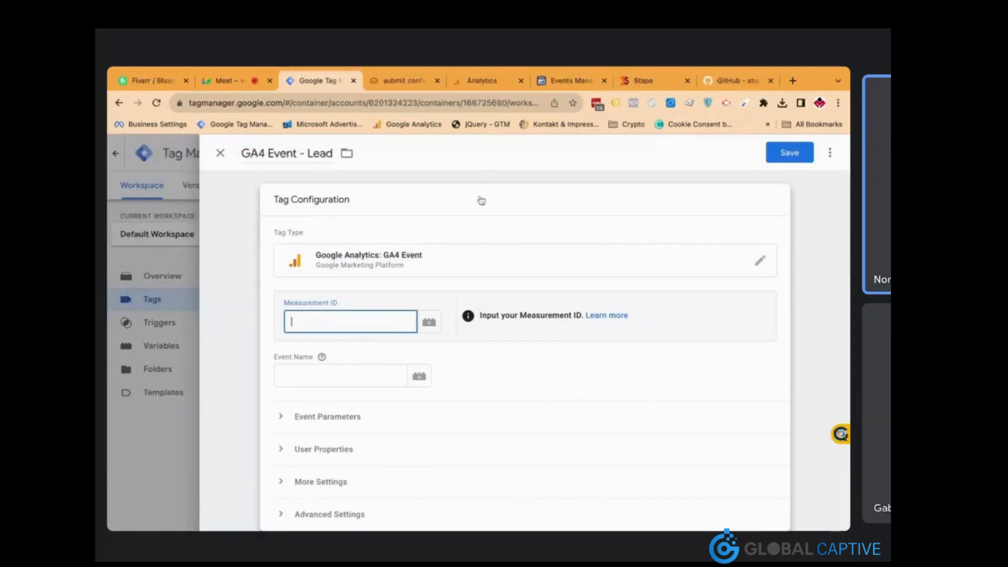
click(498, 85)
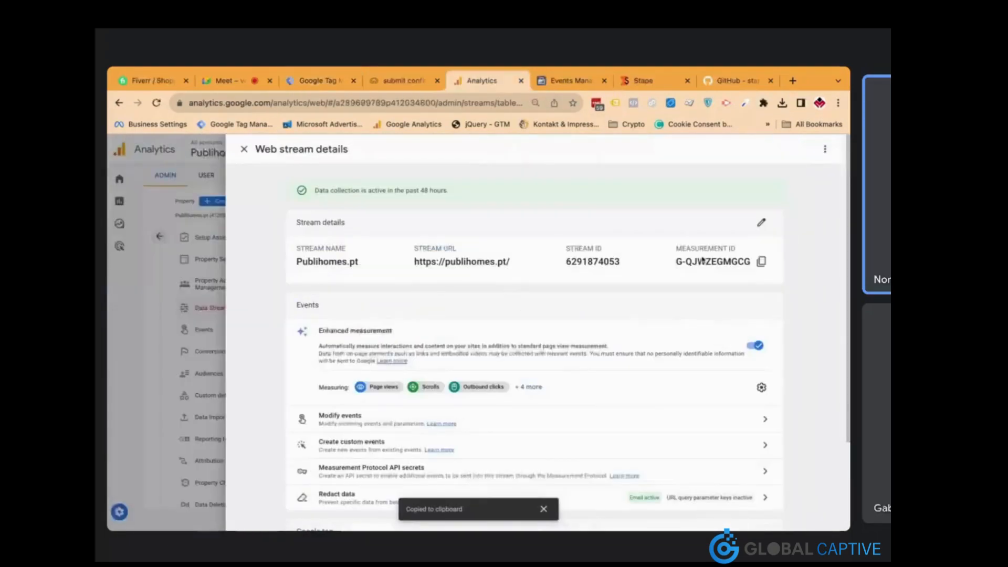
click(761, 261)
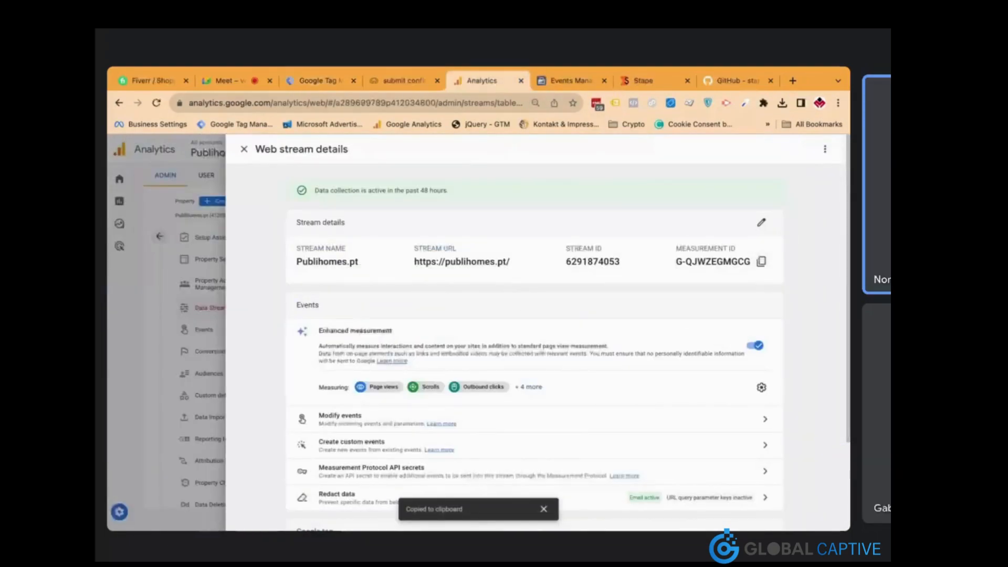
click(319, 81)
Paste the copied measurement ID and set the event name to generate_lead
key(ctrl+v)
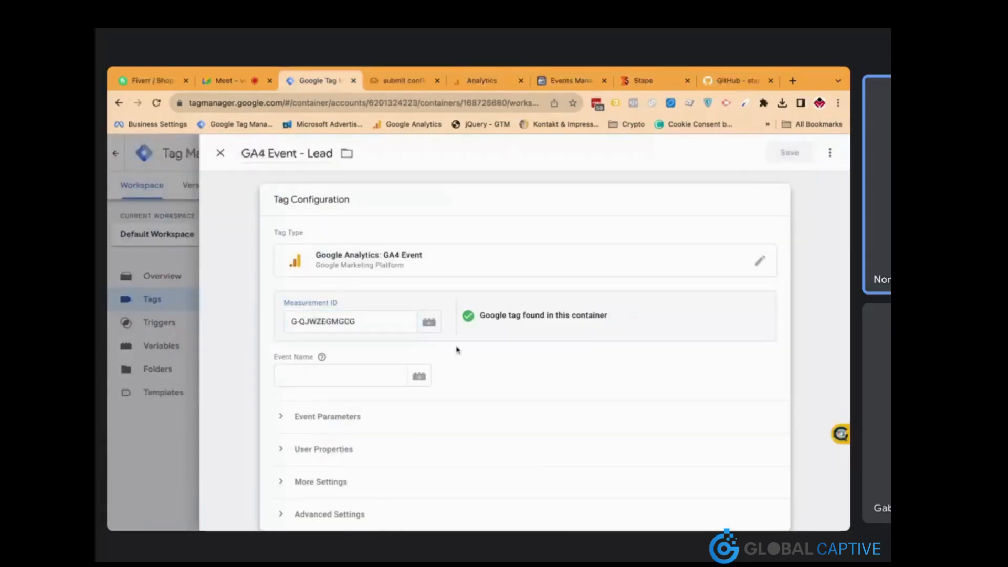
click(363, 379)
text(generate_lead)
click(476, 382)
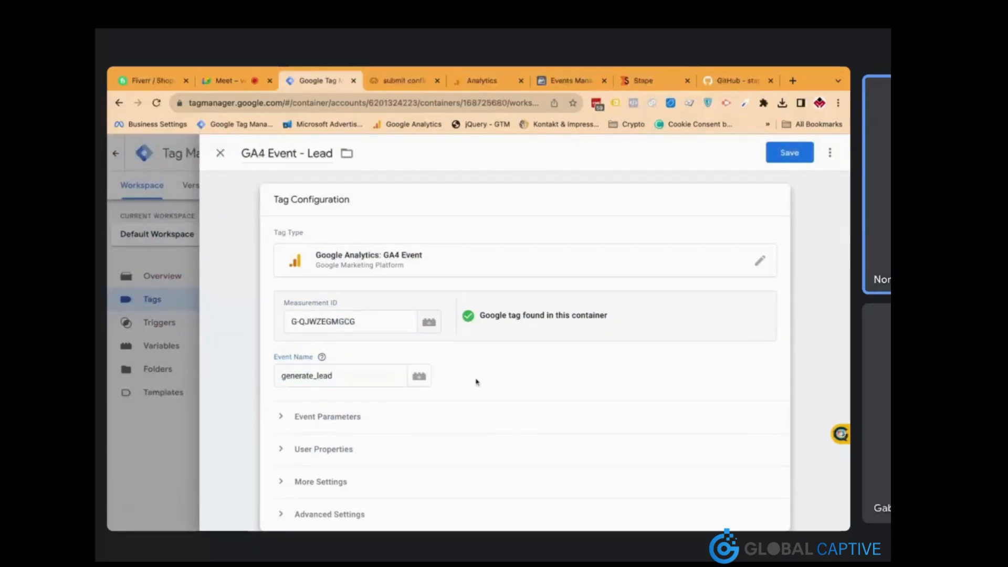
scroll(476, 382, down, 1)
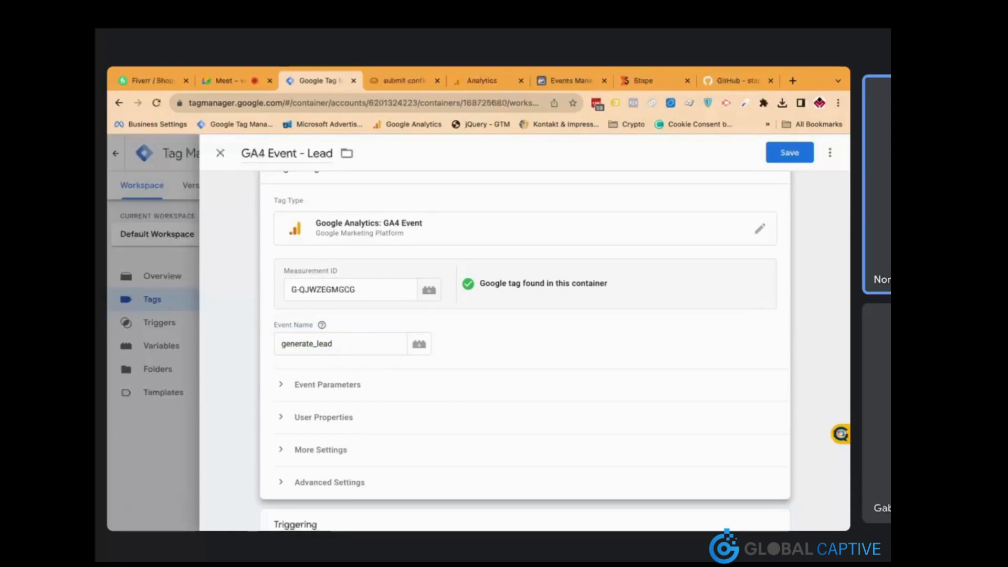
Add an event parameter event_id with value {{Unique Event ID}}
click(344, 387)
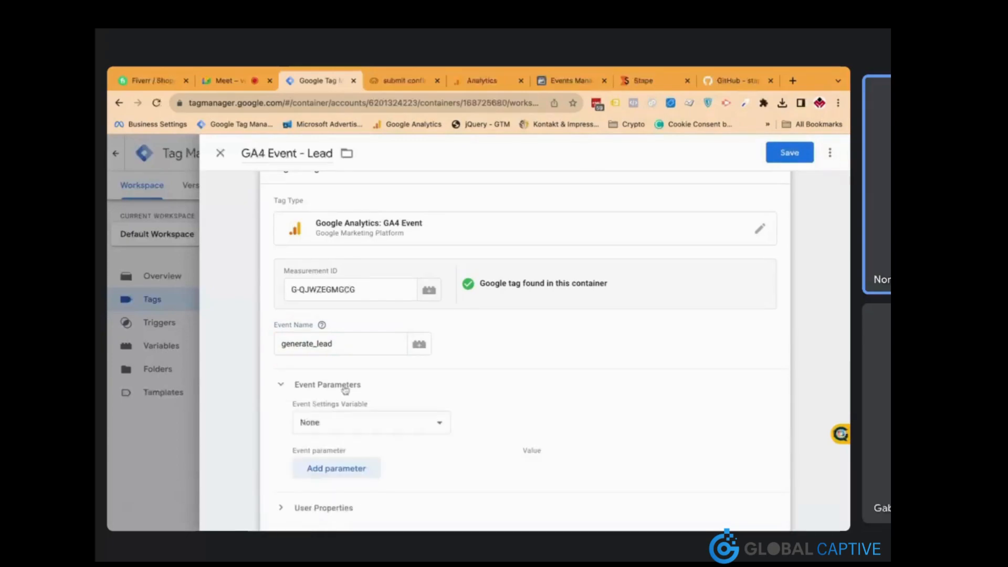
scroll(375, 403, down, 3)
click(359, 325)
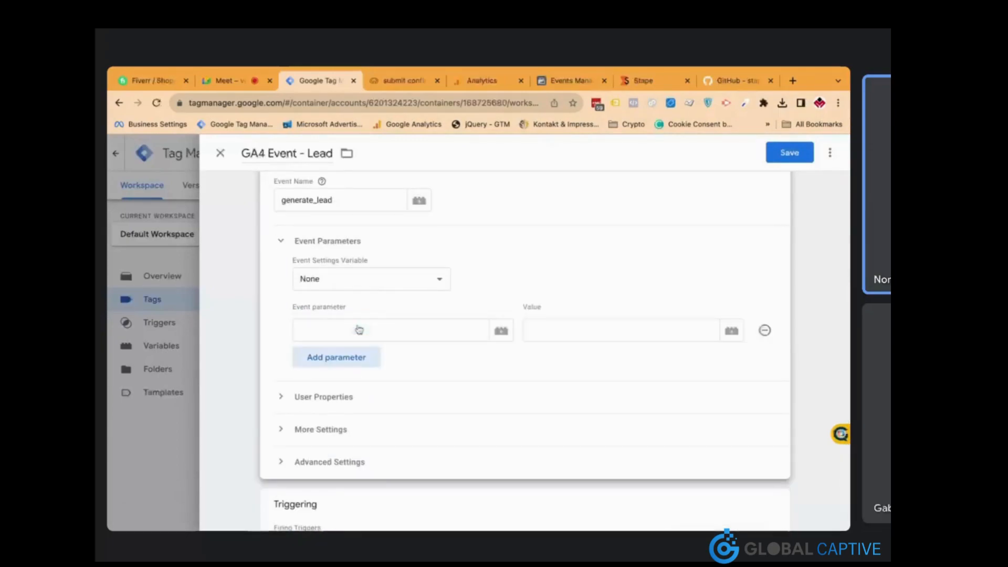
click(362, 330)
text(ev)
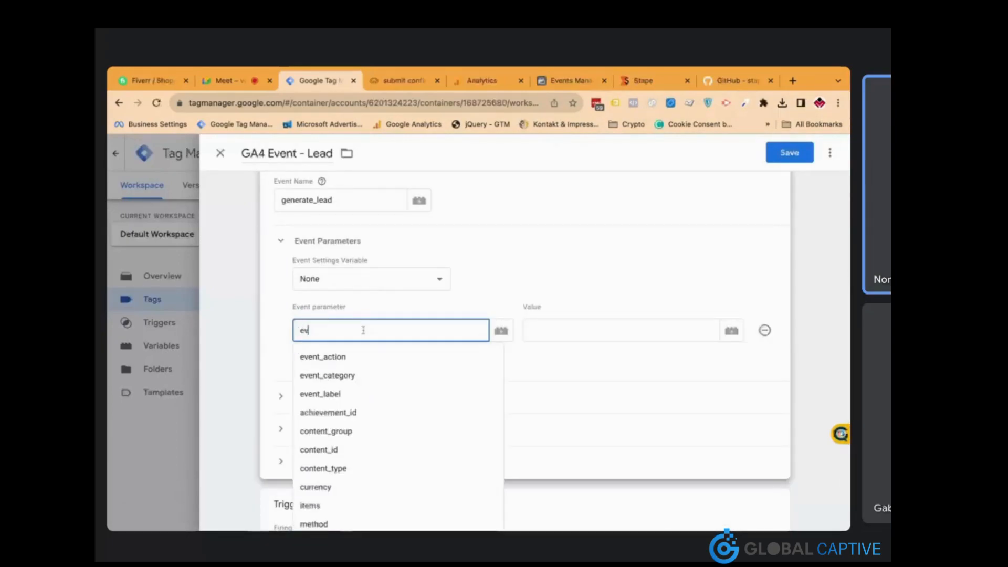
text(ent_id)
key(Tab)
text({{uni)
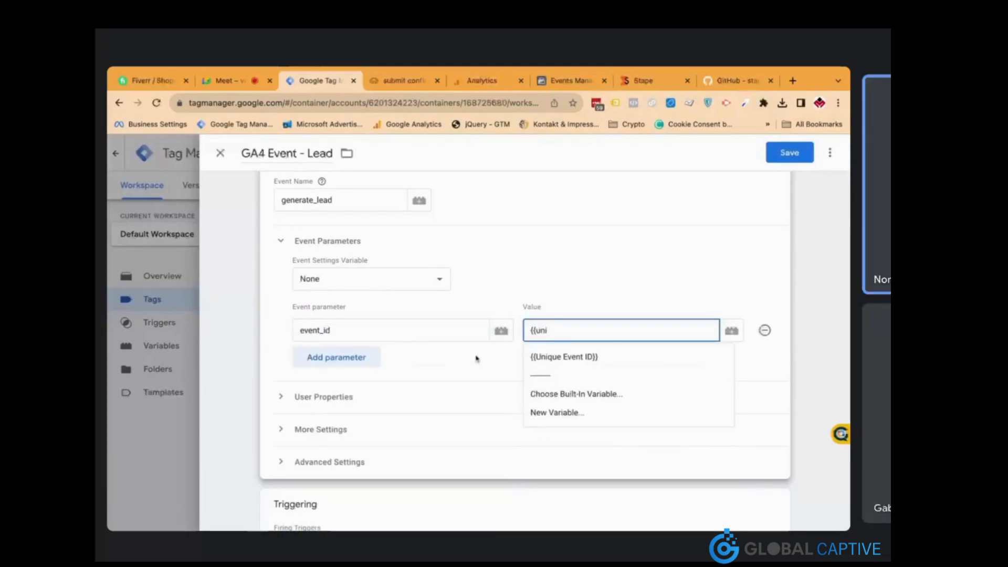
click(536, 356)
Glance at Additional Settings, then add a second, empty event parameter row
scroll(506, 362, down, 2)
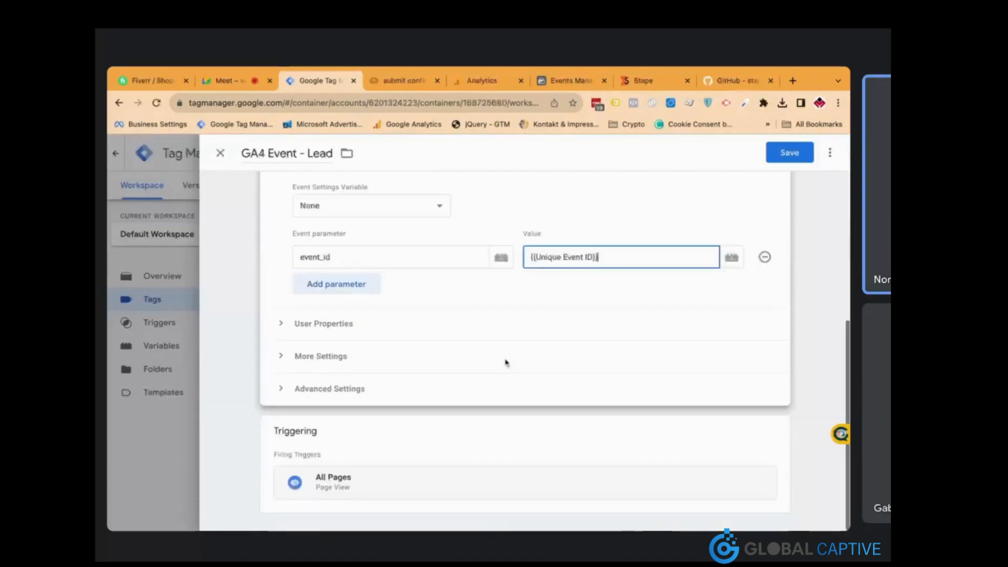
click(381, 360)
scroll(375, 350, down, 1)
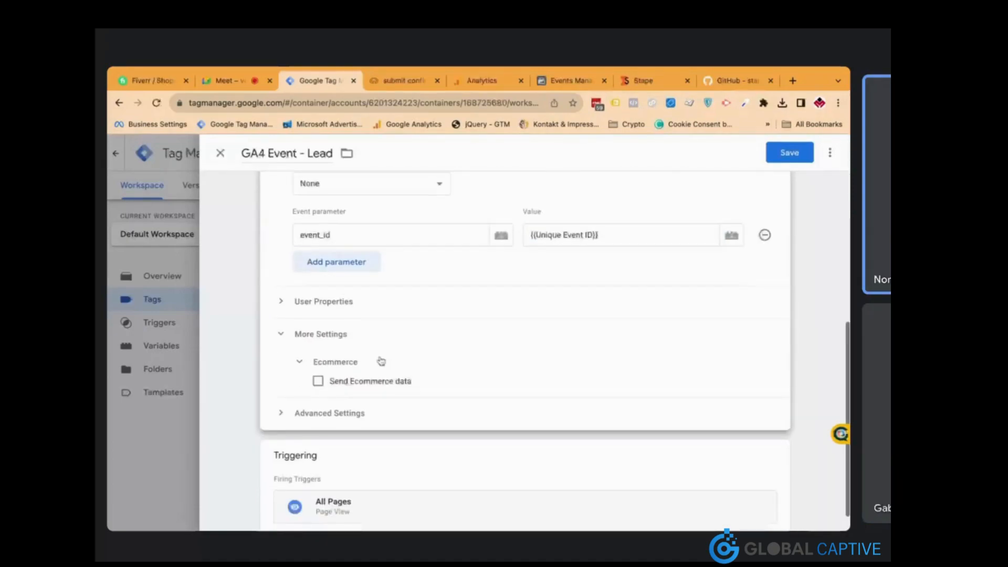
click(357, 328)
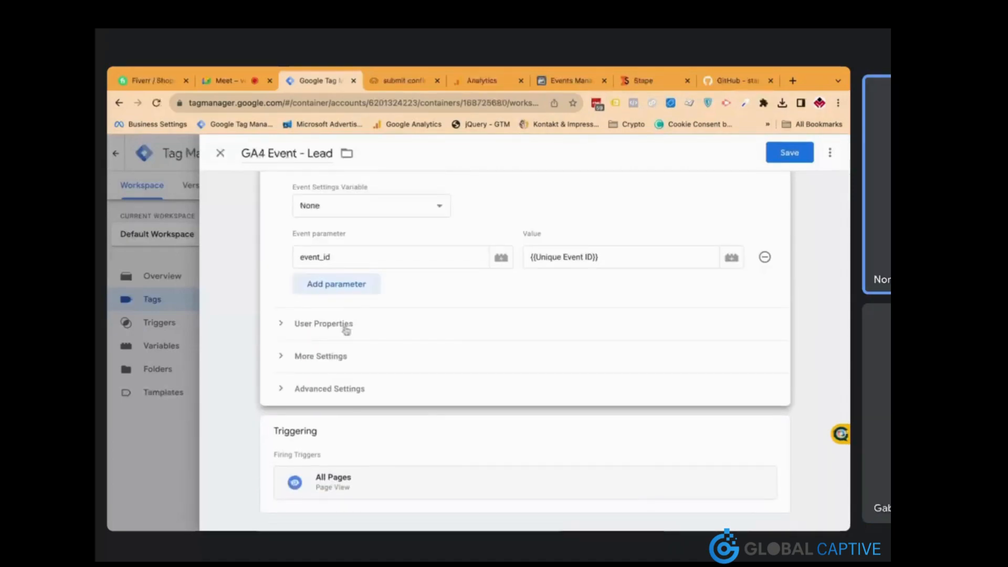
scroll(439, 368, up, 5)
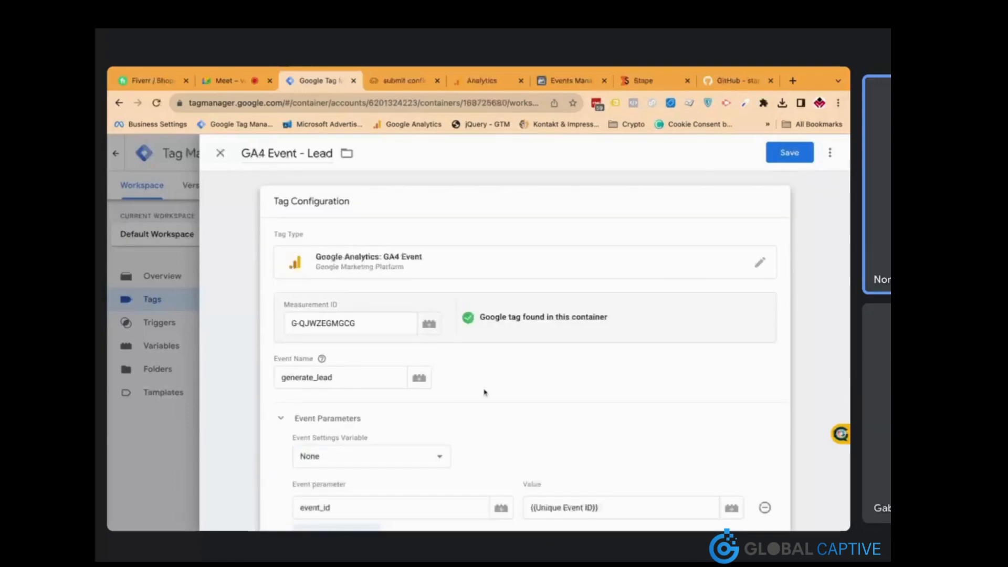
scroll(483, 391, down, 3)
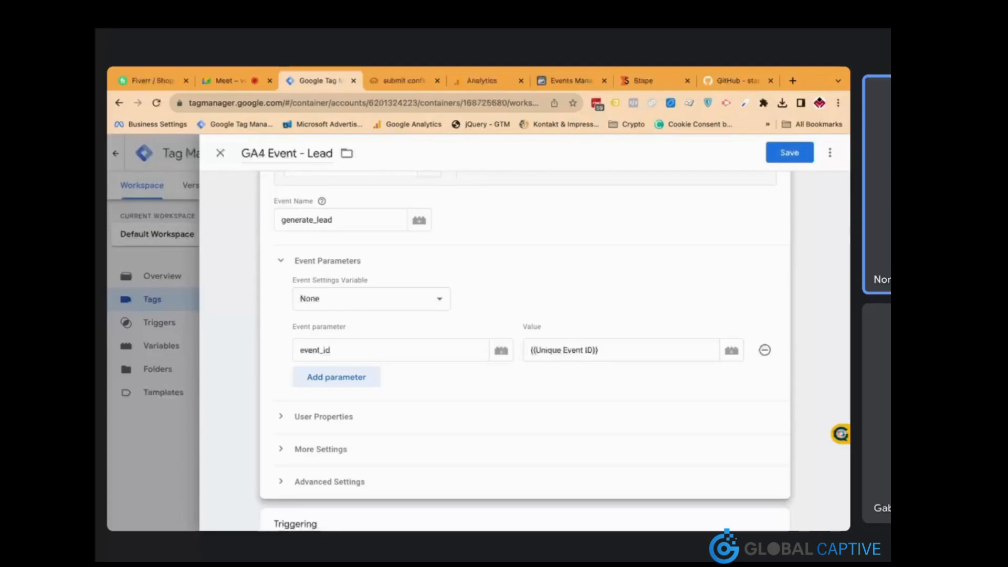
click(373, 377)
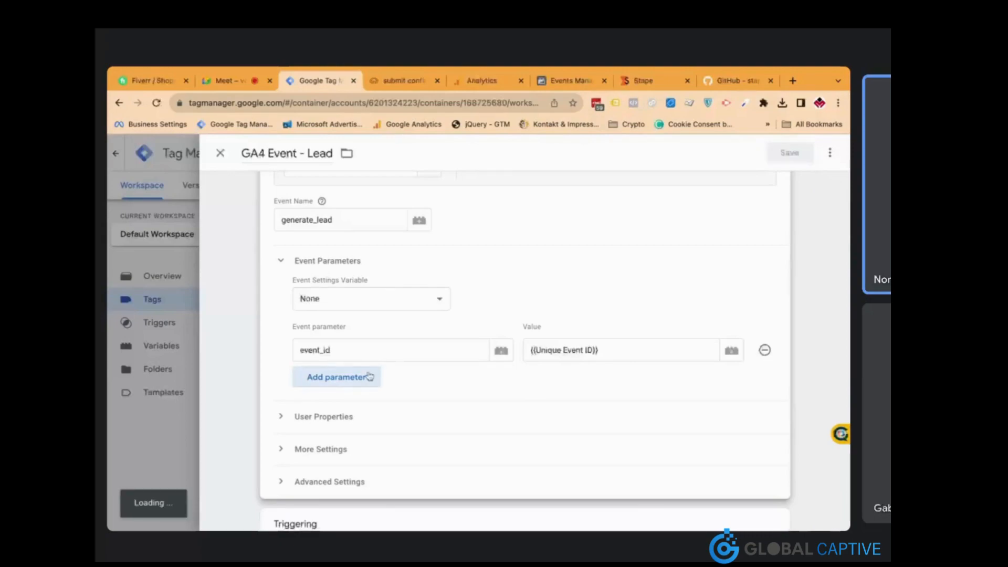
click(393, 383)
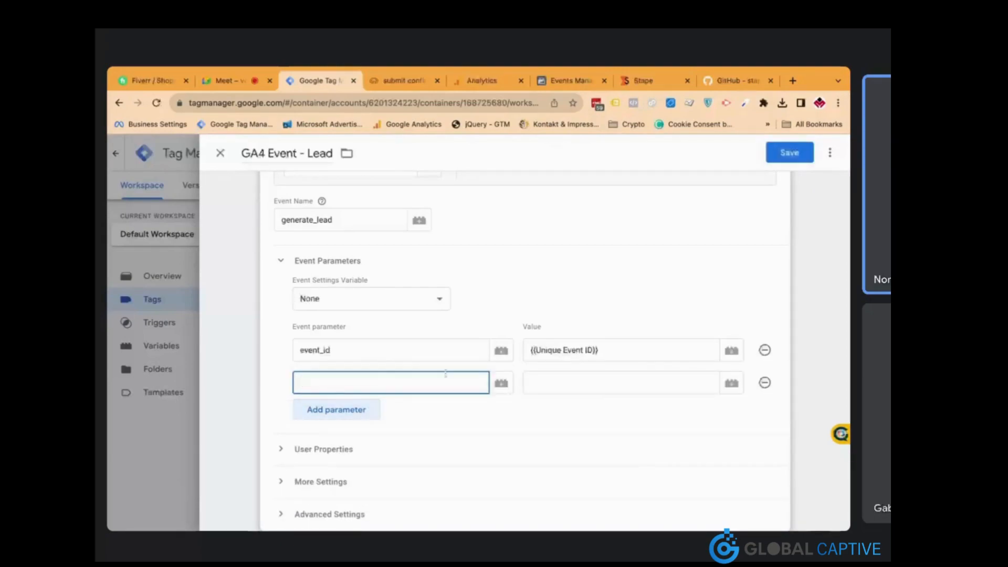
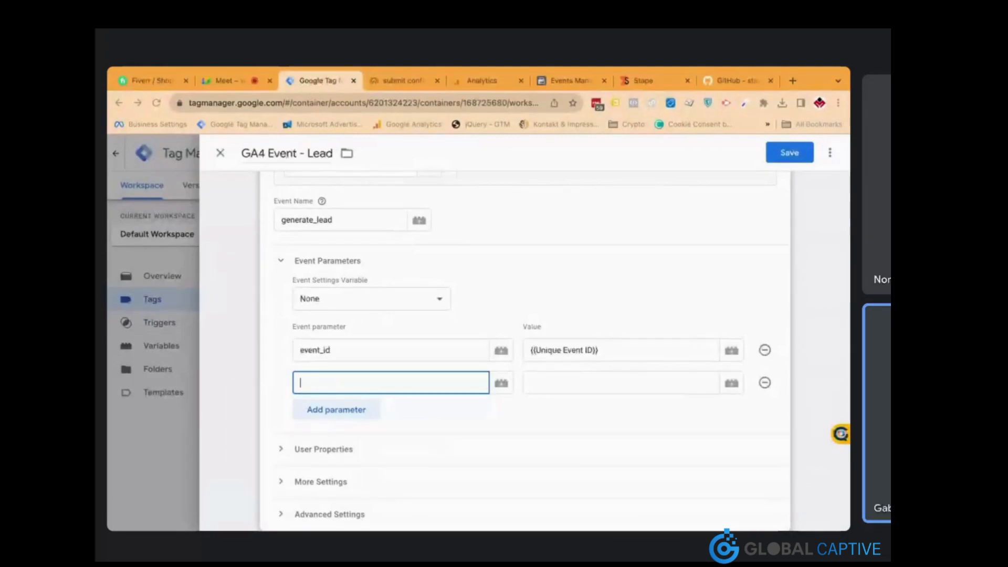
Add an x-fb-ud-external_id parameter to the GA4 Event - Lead tag and start a new variable for its value
text(x-fb-ud-external_id)
key(Tab)
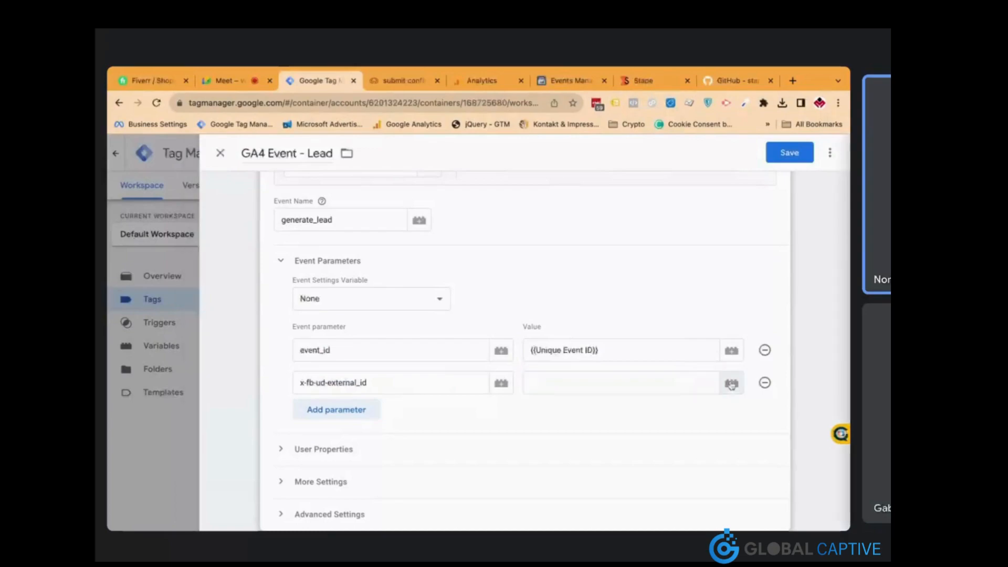
click(732, 383)
click(791, 155)
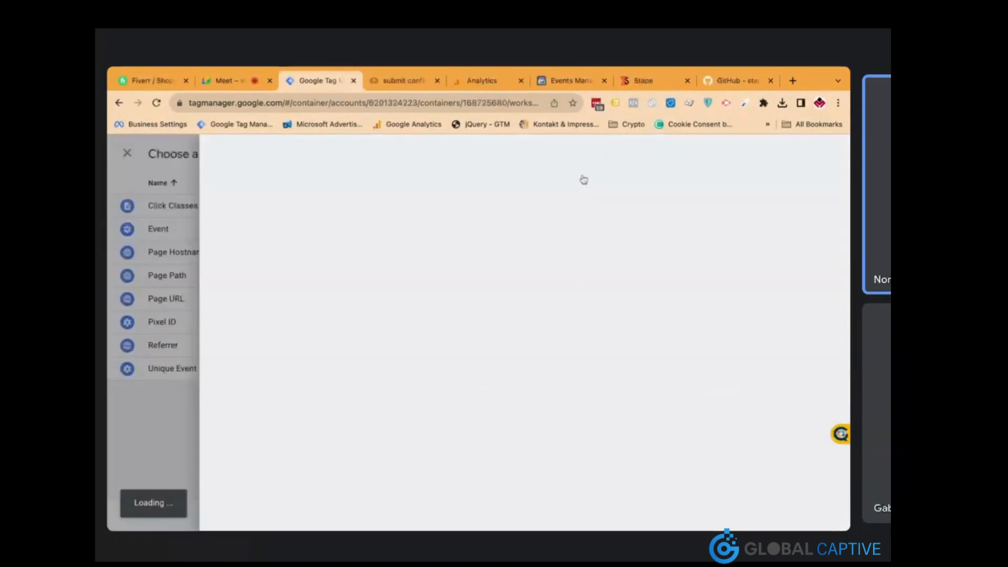
Create a 1st-Party Cookie variable named External ID reading _ga, then save the Lead tag
click(477, 225)
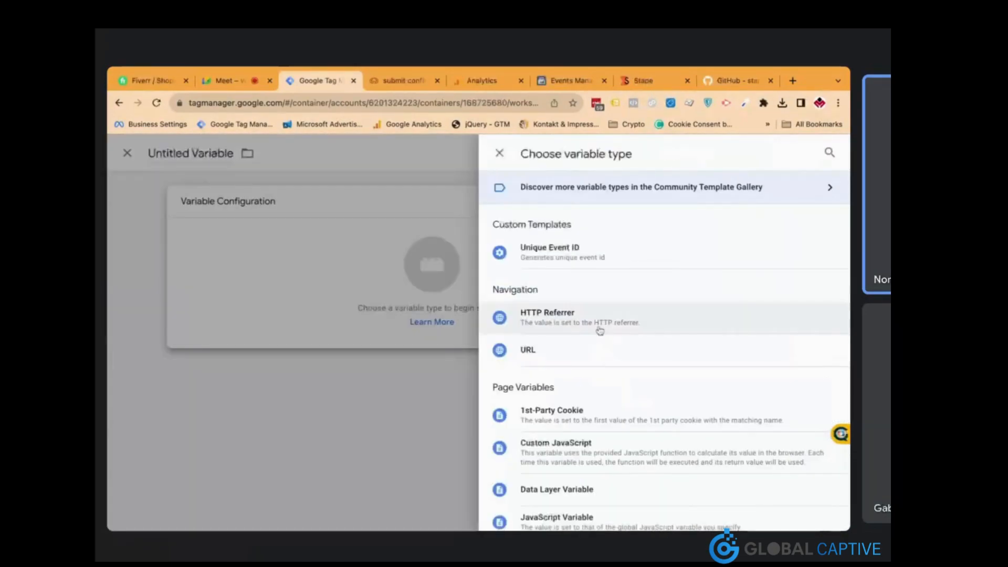
click(604, 410)
text(_ga)
click(280, 152)
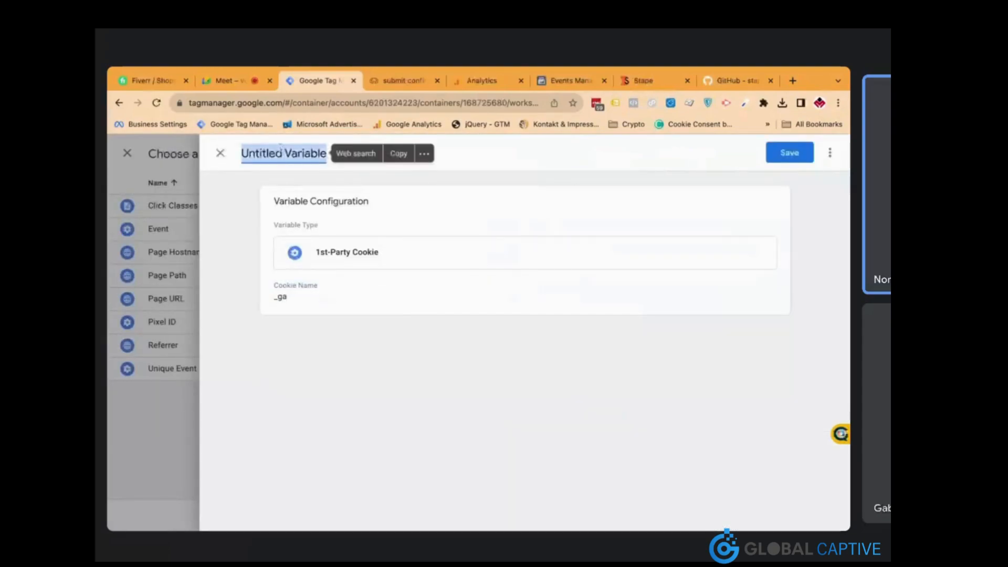
text(GA)
key(BackSpace)
key(BackSpace)
text(E)
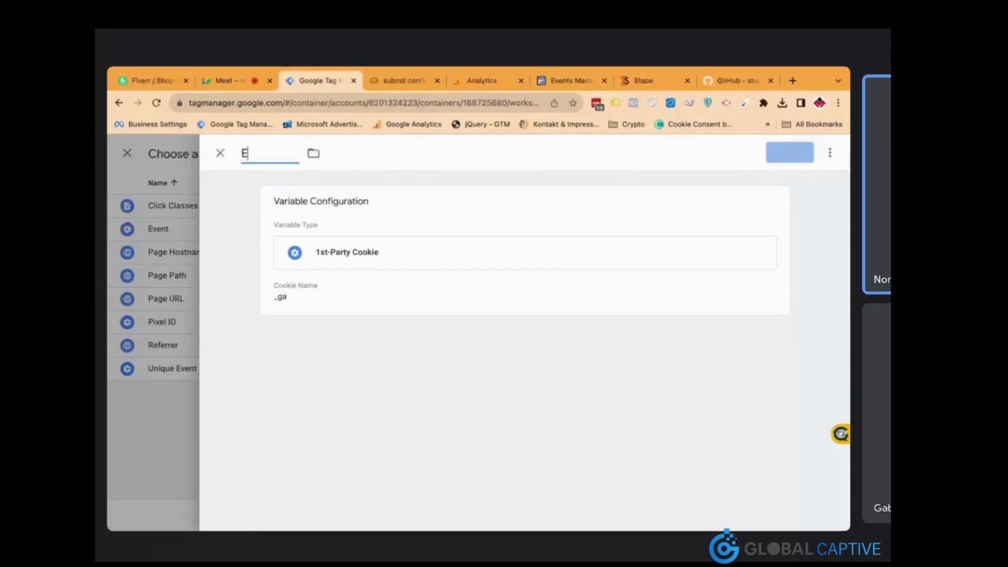
text(xternal ID)
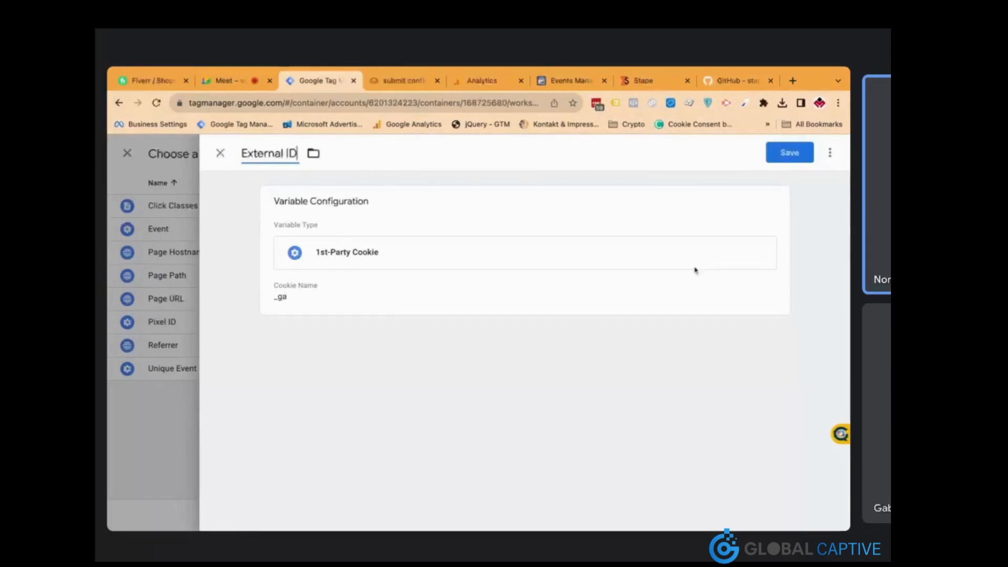
click(509, 308)
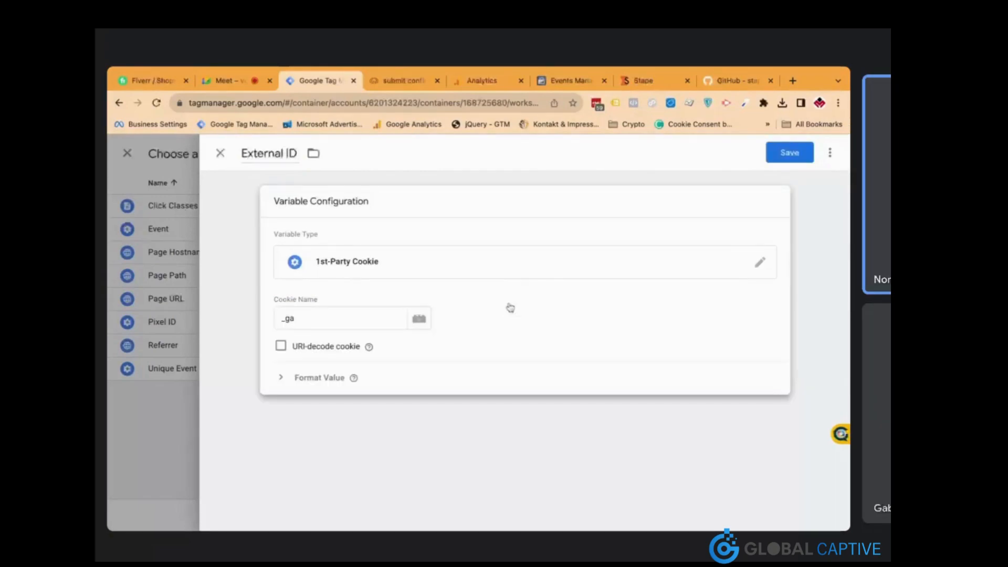
click(785, 153)
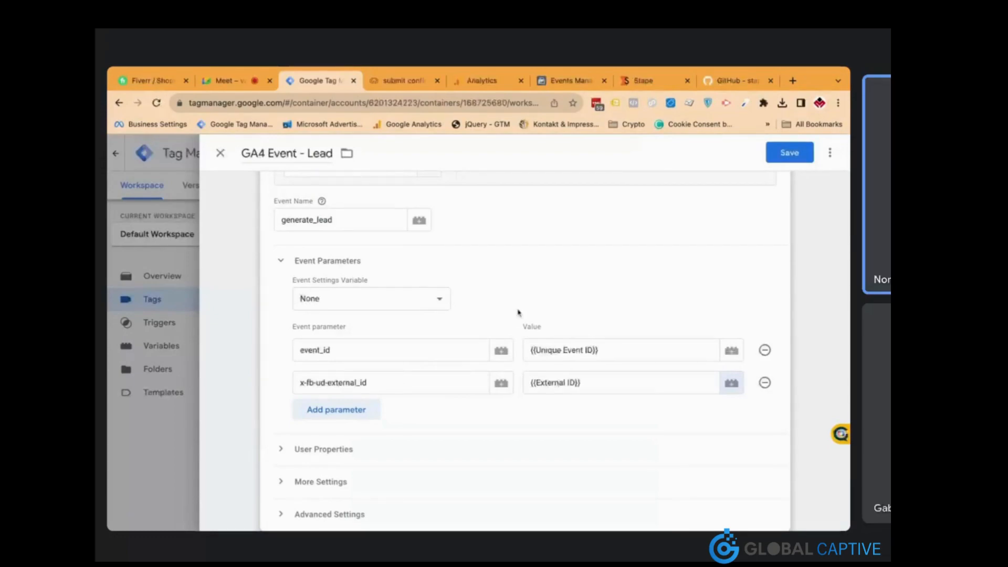
scroll(585, 307, down, 3)
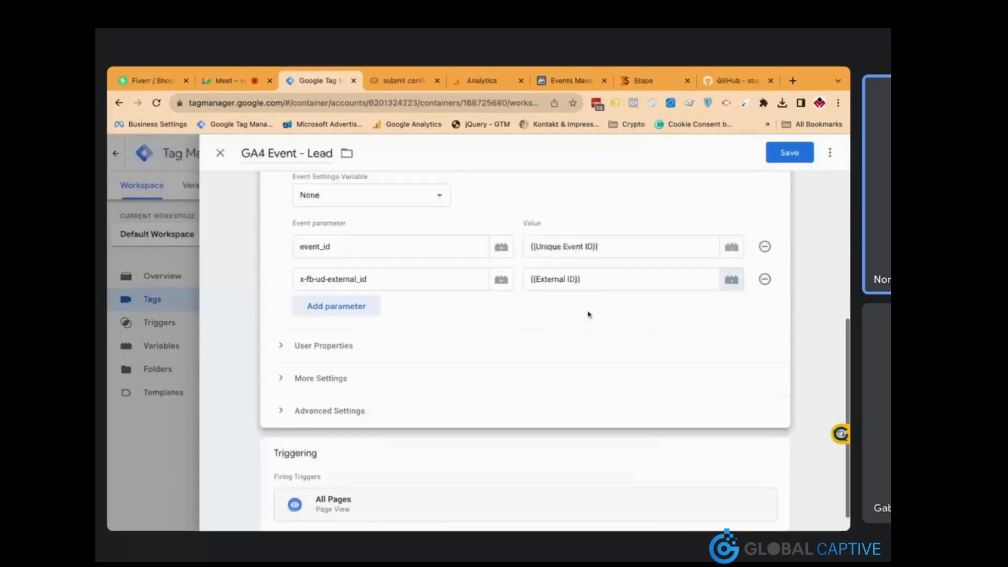
click(790, 153)
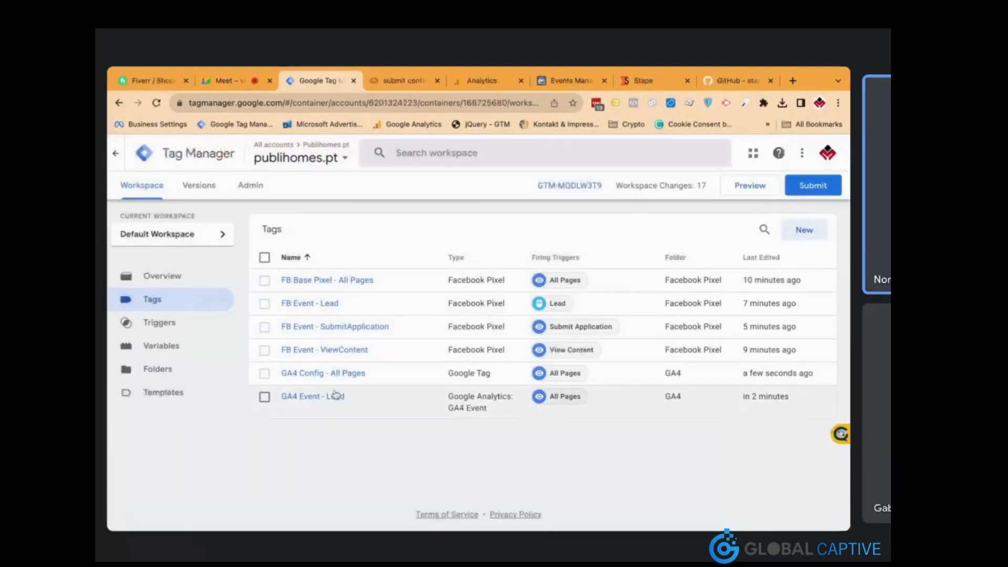
Add shared event parameter x-fb-ud-external_id = {{External ID}} to GA4 Config - All Pages and save
click(349, 376)
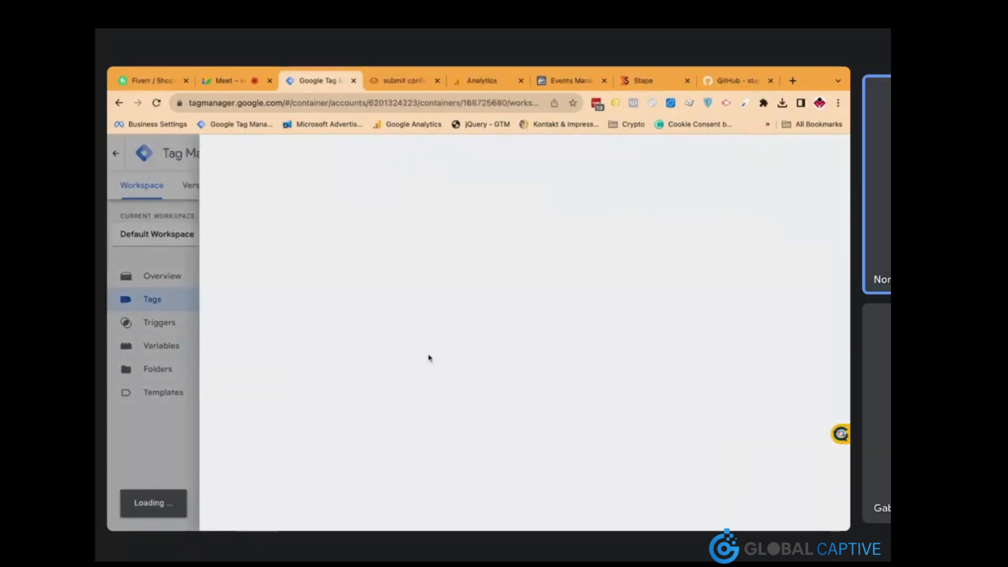
scroll(443, 403, down, 8)
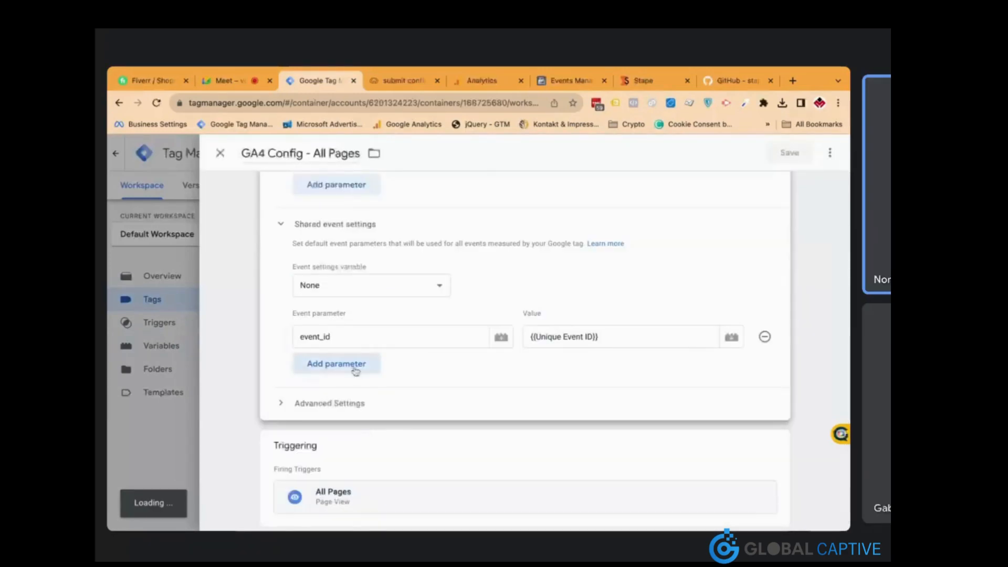
click(355, 370)
text(x-fb-ud-external_id)
click(538, 363)
text({{External ID}})
key(Down)
key(Return)
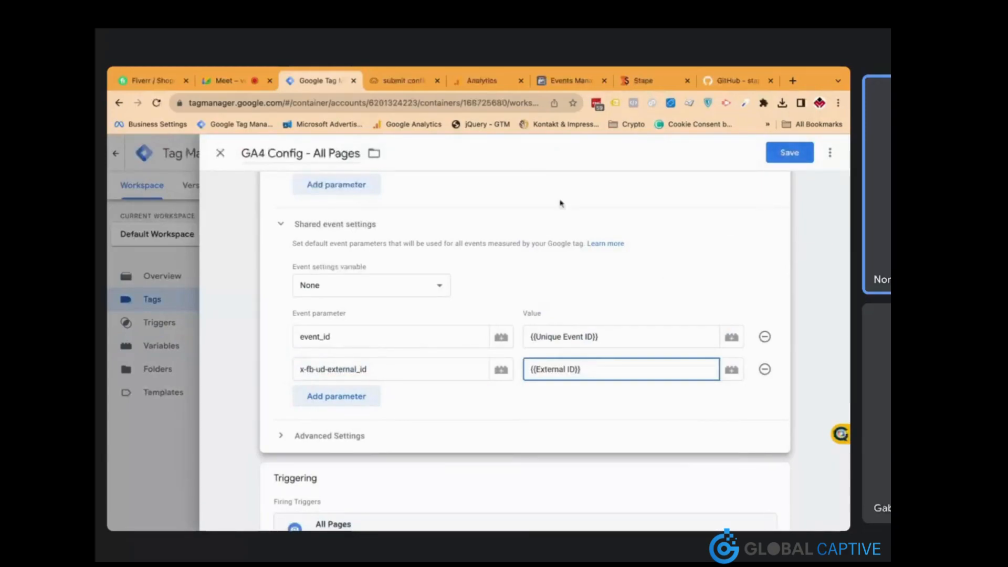
click(791, 154)
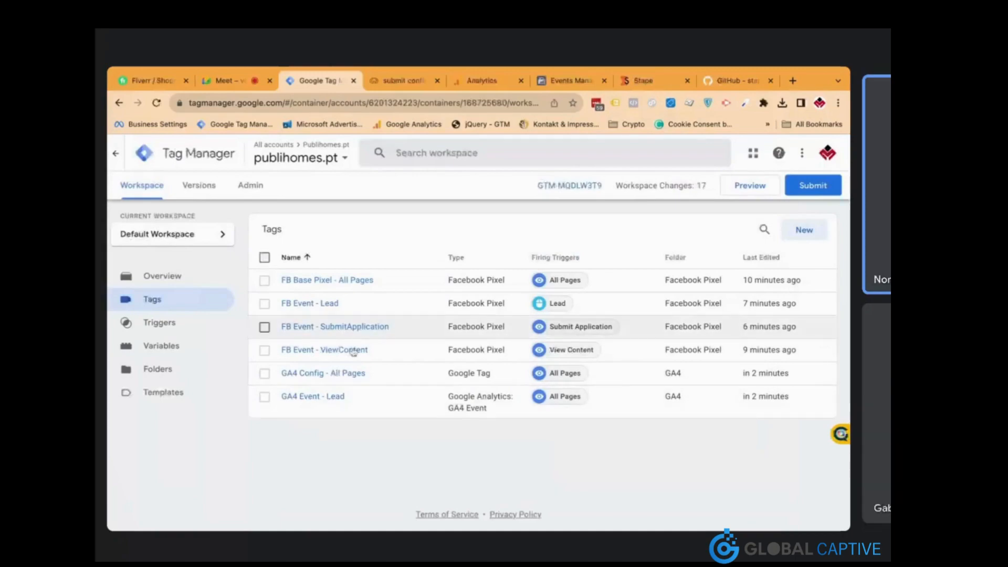
click(338, 398)
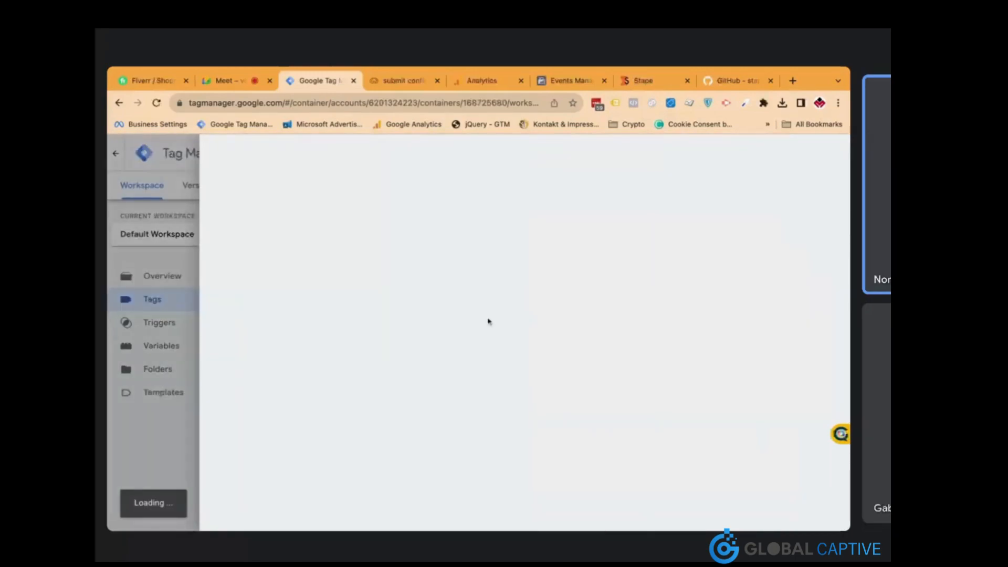
Duplicate the GA4 Event - Lead tag and rename the copy to GA4 Event - ViewItem
click(830, 153)
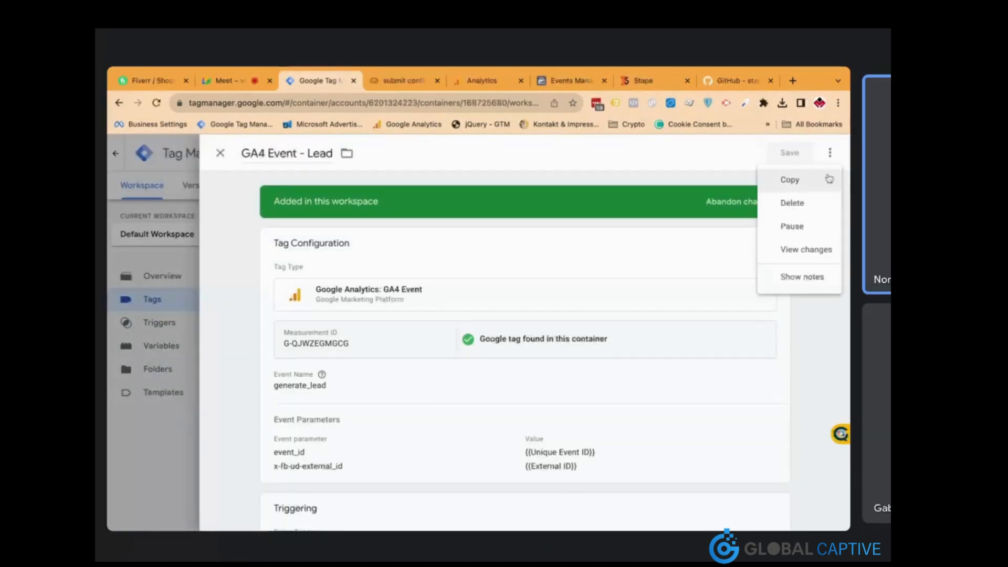
click(819, 179)
click(315, 158)
click(285, 153)
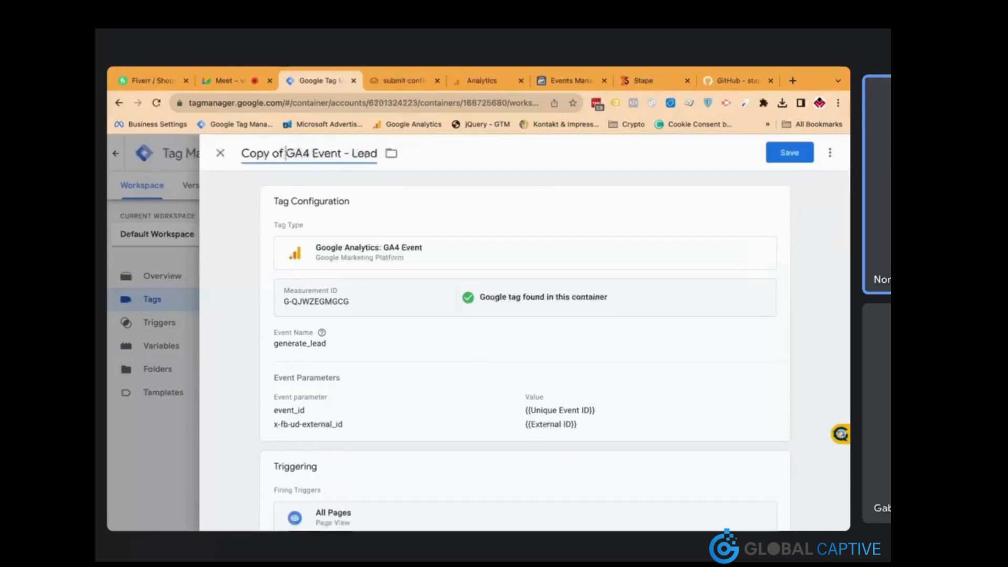
key(shift+Home)
key(BackSpace)
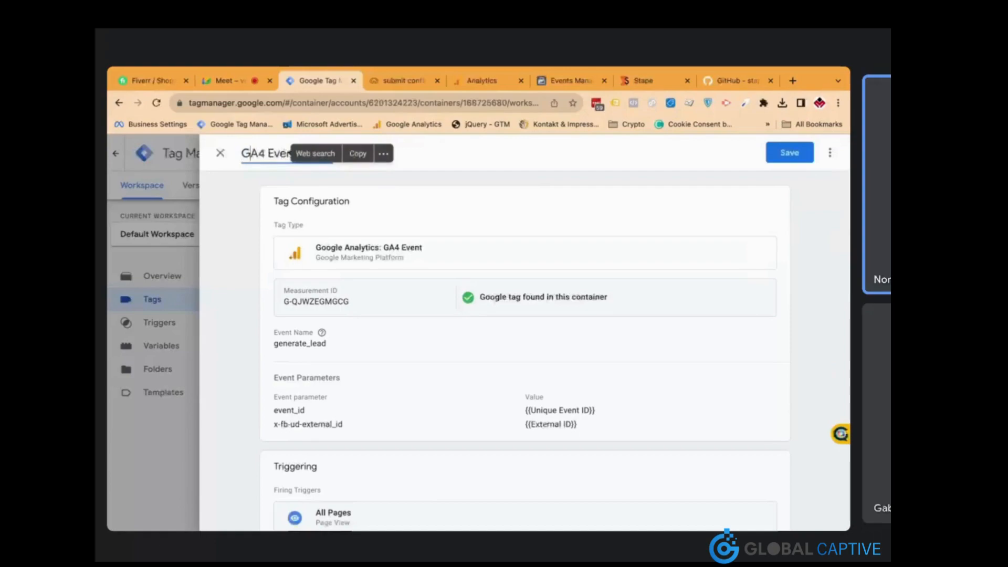
double_click(321, 155)
text(ViewItem)
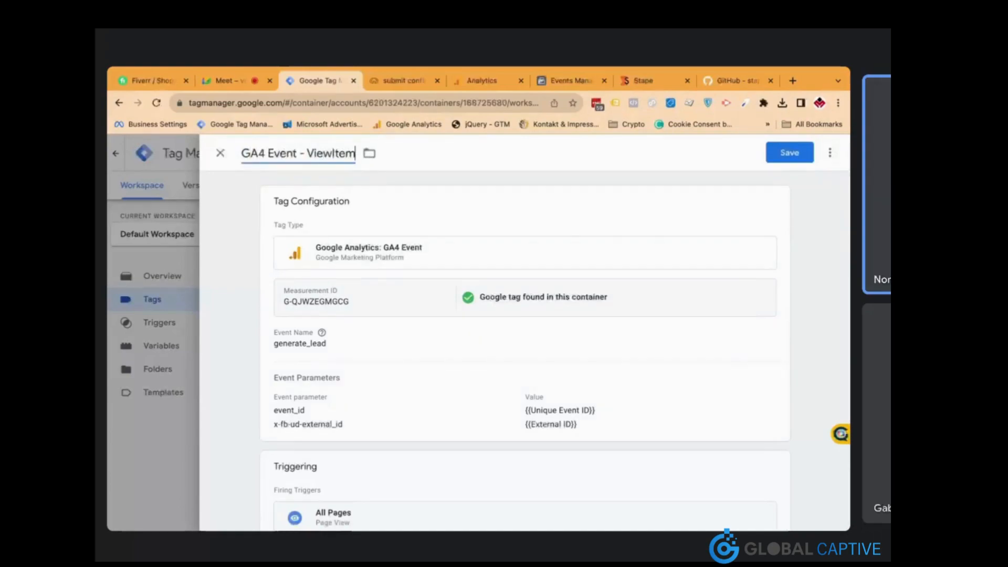
Set the event name to view_item, replace All Pages with the View Content trigger, and save
click(402, 326)
triple_click(352, 374)
text(view_item)
scroll(491, 384, down, 5)
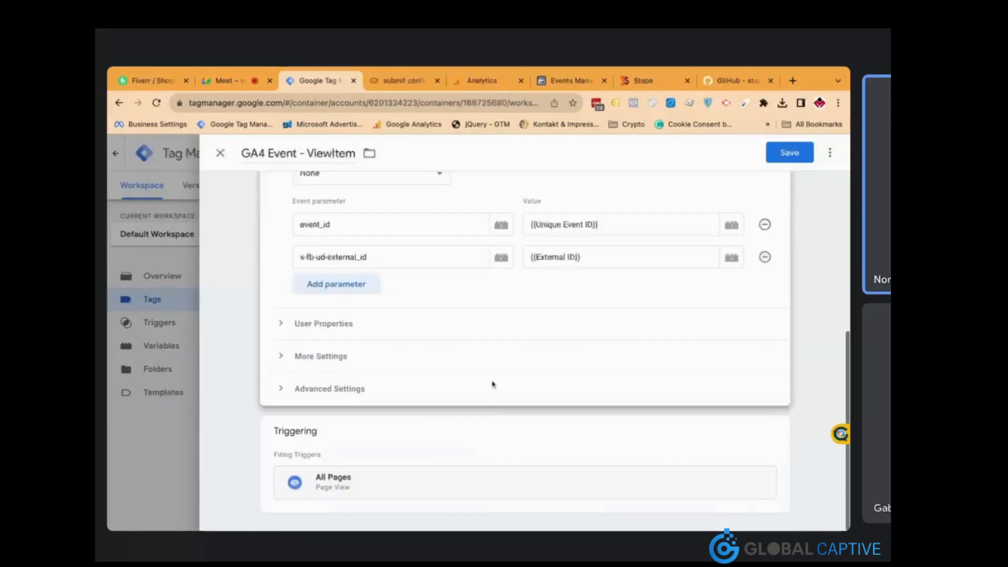
click(481, 433)
click(760, 456)
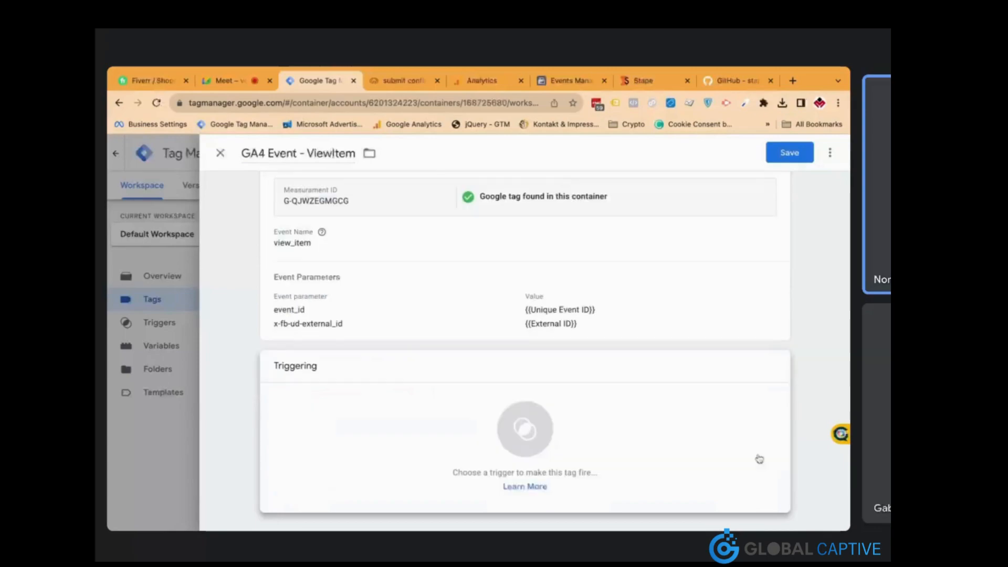
click(648, 466)
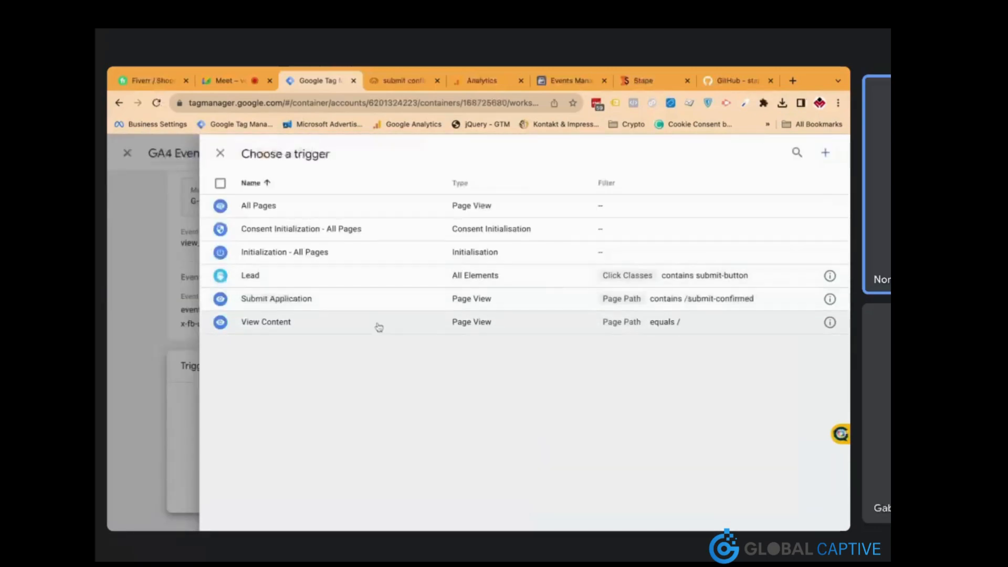
click(379, 327)
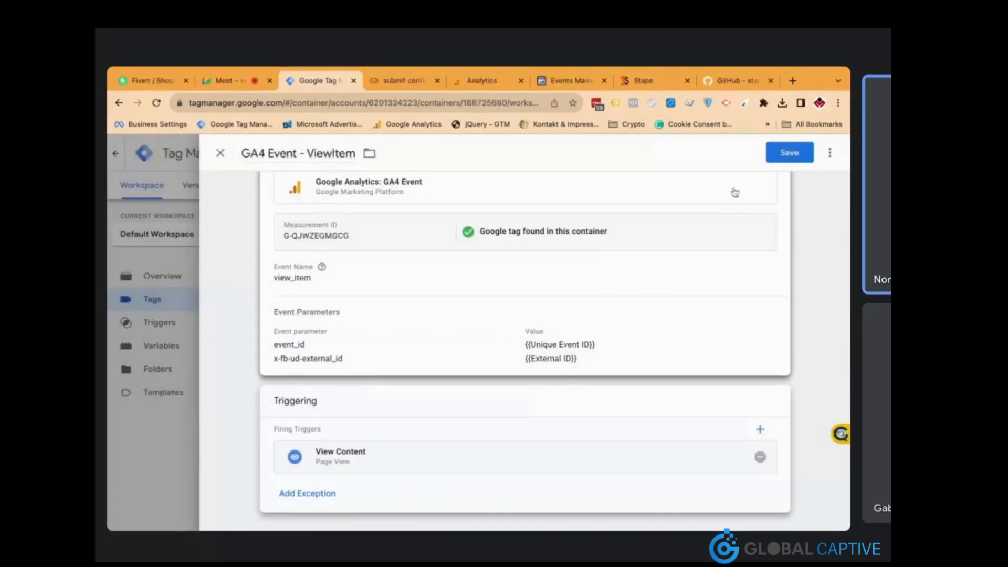
click(789, 153)
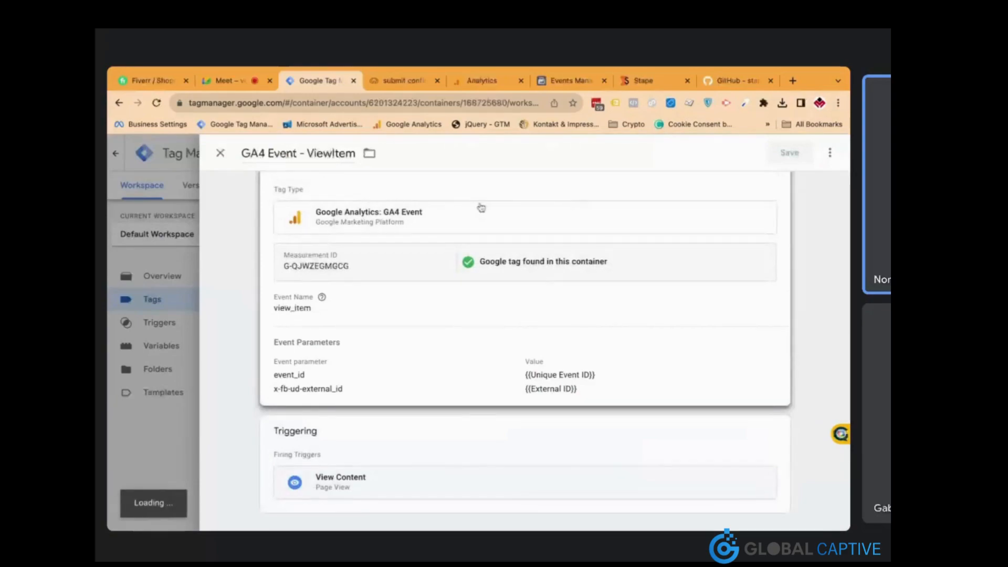
click(366, 396)
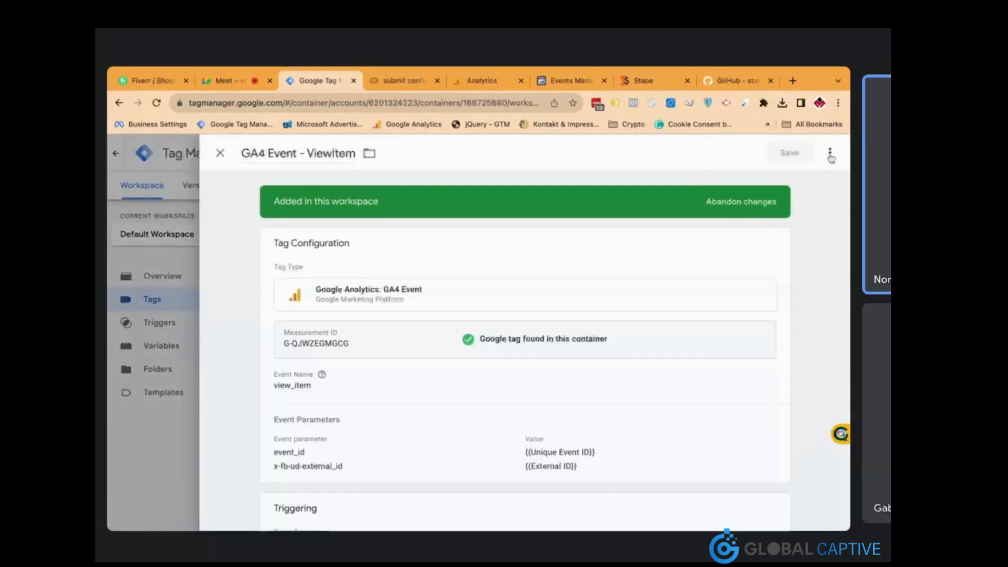
Duplicate the GA4 Event - ViewItem tag and rename the copy to GA4 Event - SubmitApplication
click(829, 153)
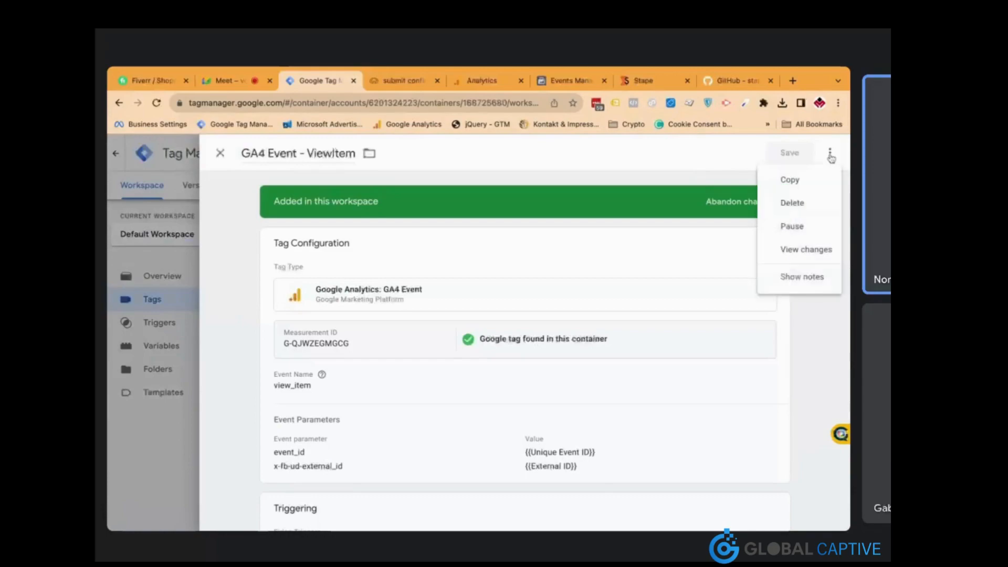
click(817, 174)
drag(288, 154, 242, 154)
key(BackSpace)
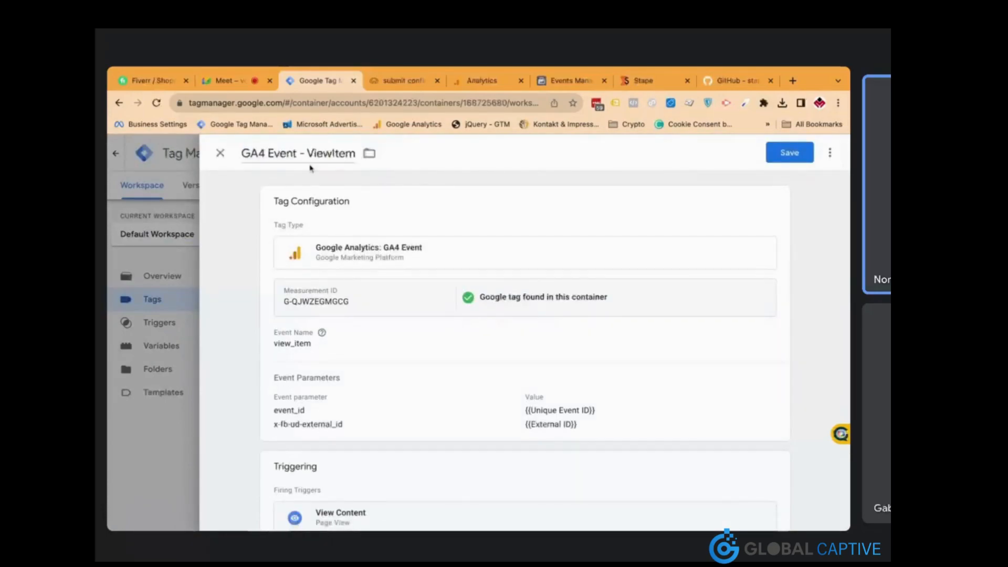
double_click(324, 152)
text(Submit)
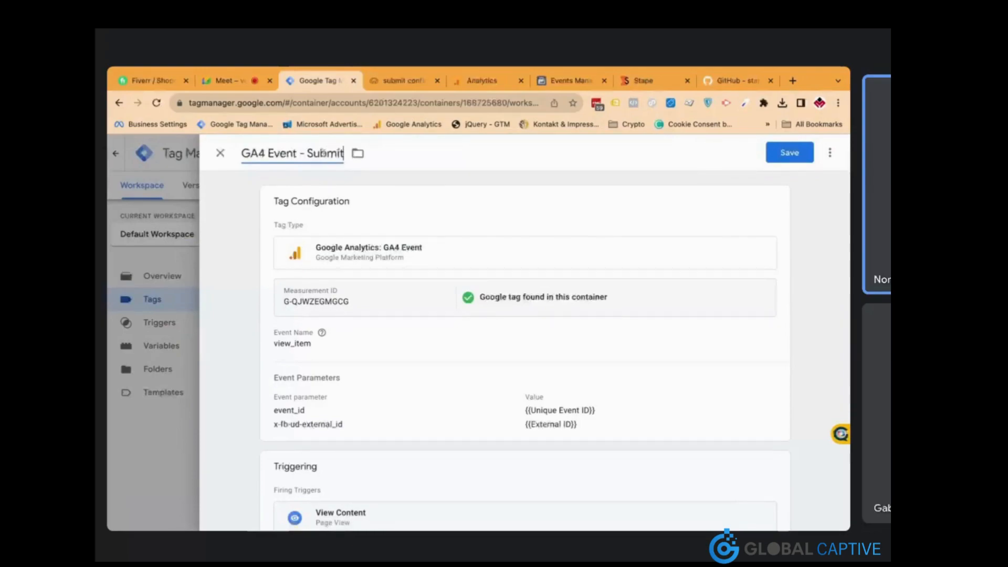
text(Application)
Set the event name to SubmitApplication, swap View Content for the Submit Application trigger, and save
click(403, 342)
double_click(357, 374)
text(S)
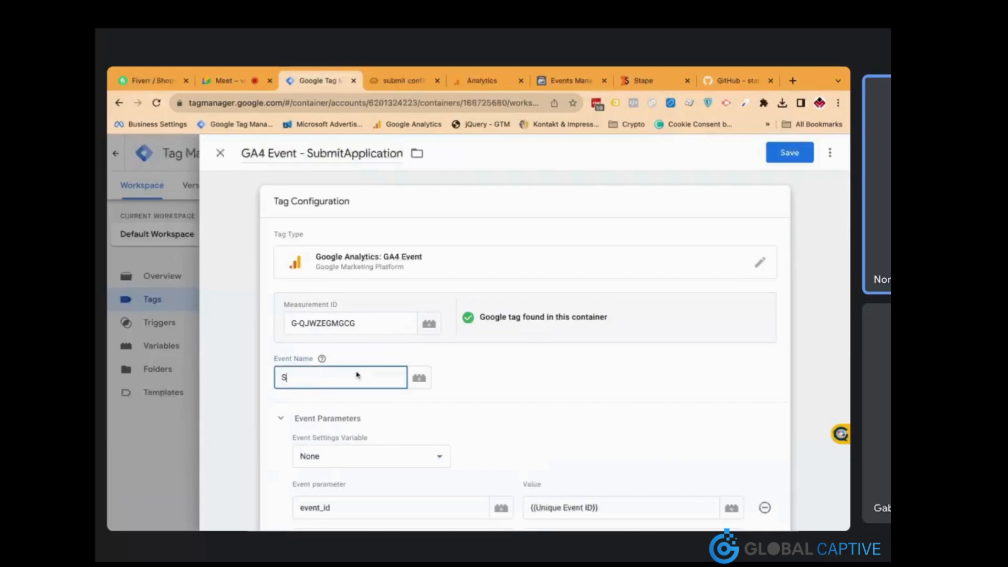
text(ubmitApplication)
click(469, 381)
scroll(468, 374, down, 4)
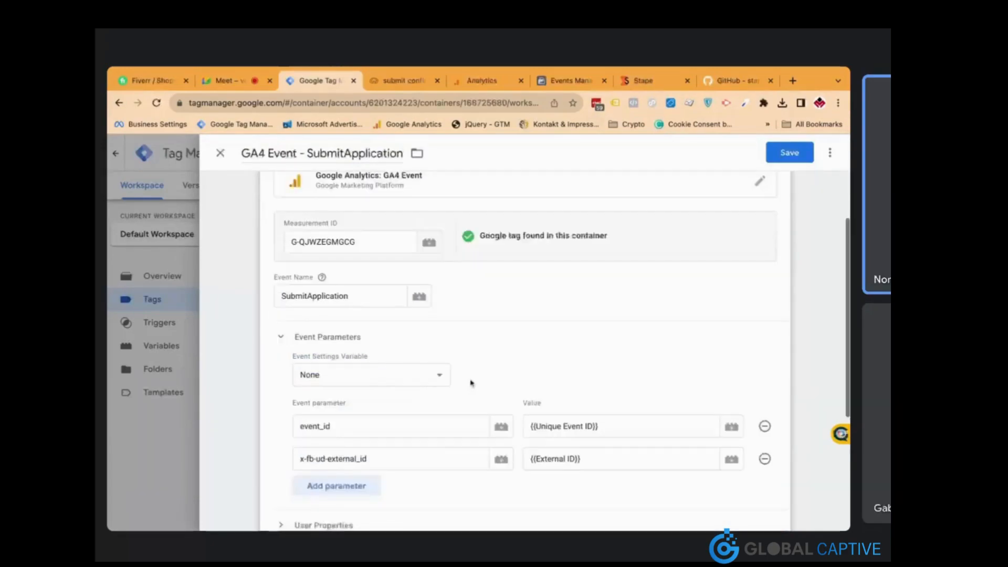
scroll(468, 371, up, 1)
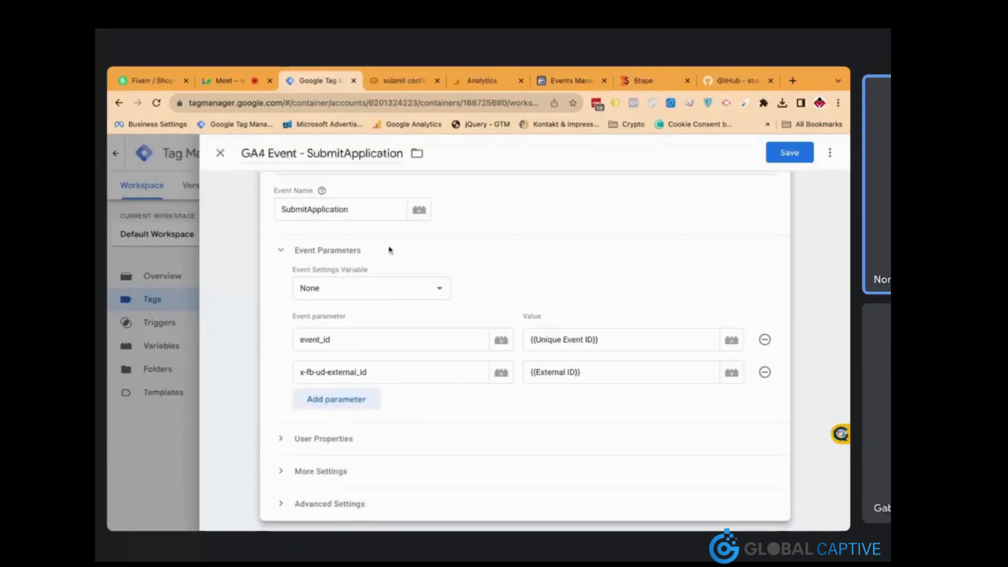
scroll(452, 368, down, 2)
click(462, 441)
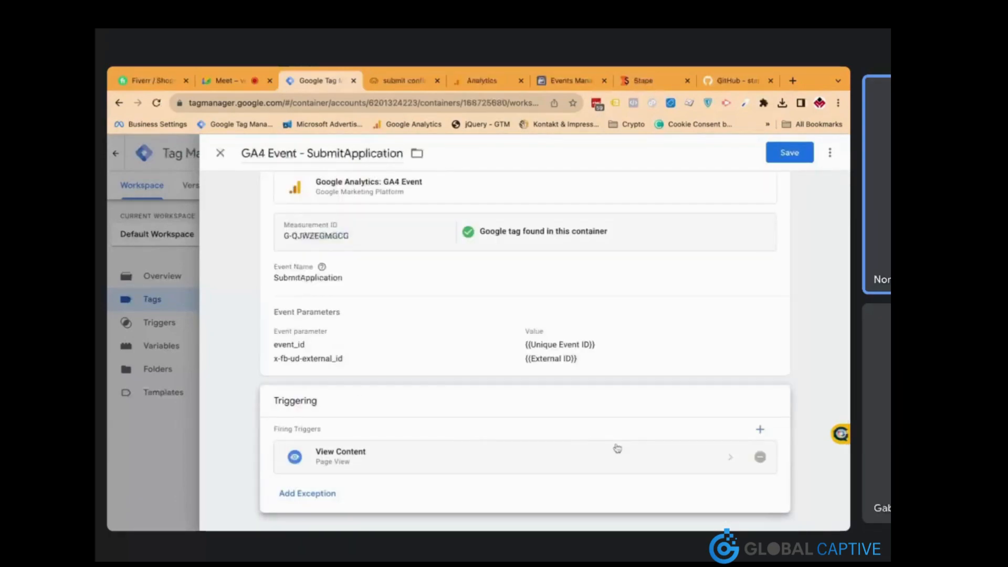
click(759, 458)
click(617, 461)
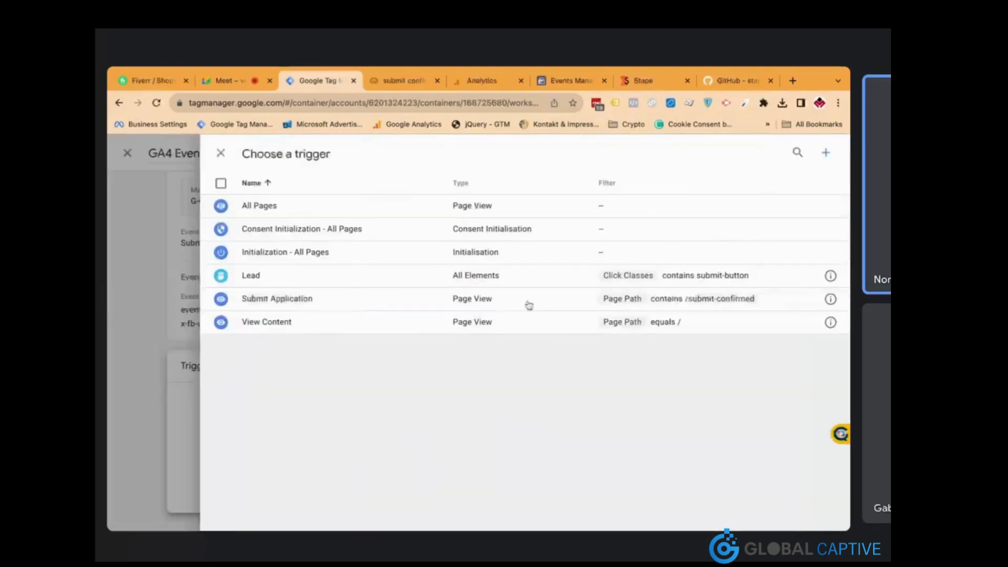
click(446, 299)
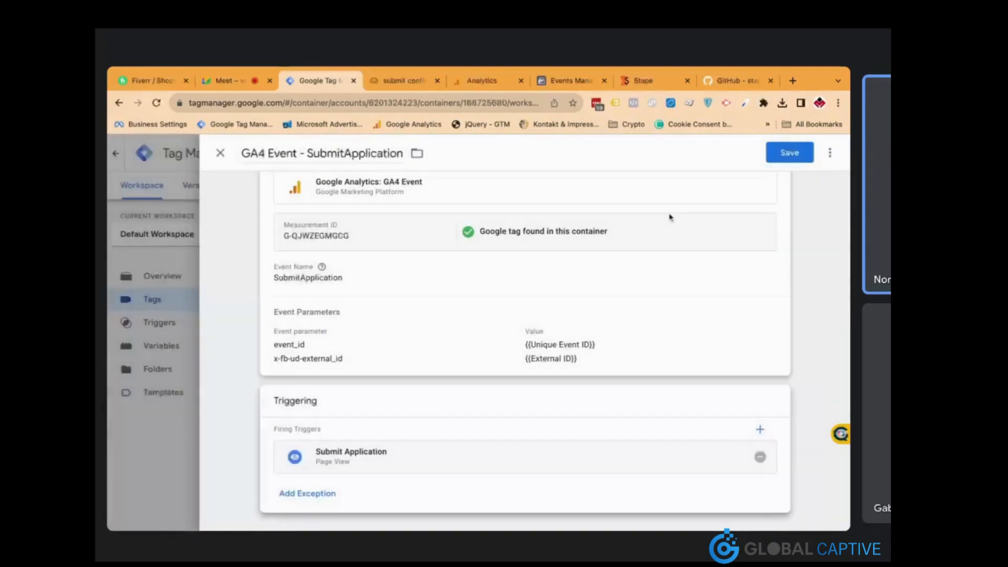
click(789, 153)
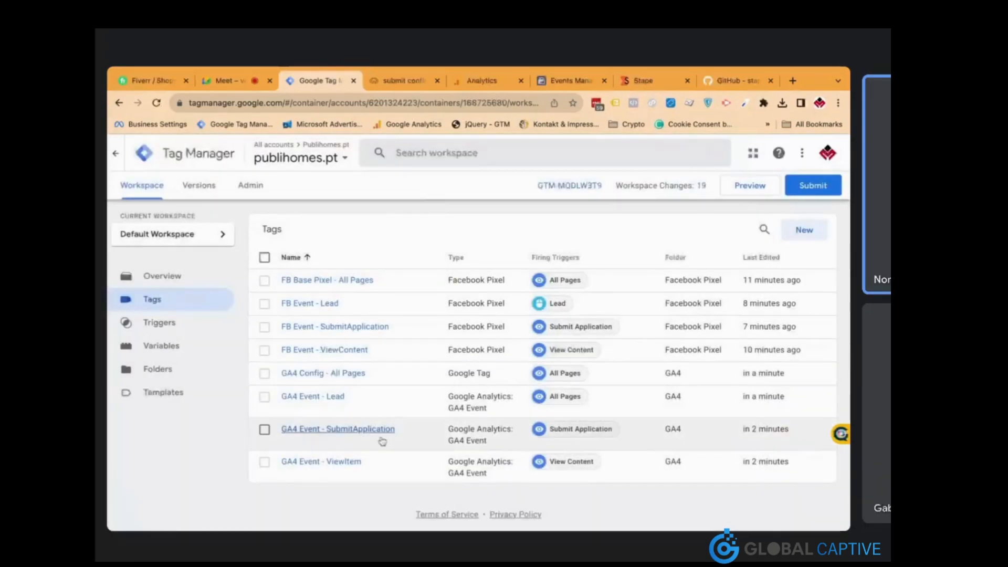
Enable Advanced Matching on the FB Event - ViewContent tag and expand Customer Information Data Parameters
click(333, 350)
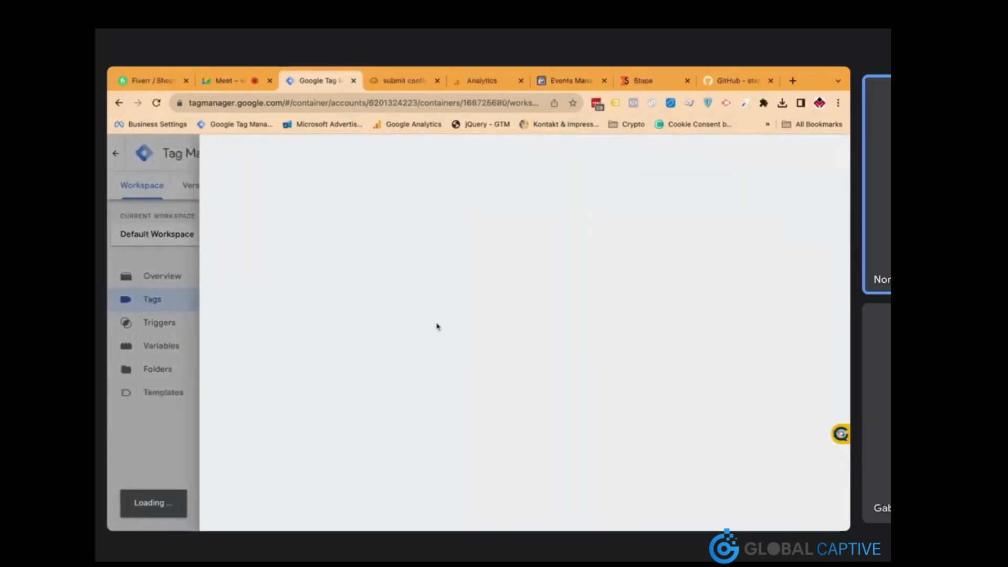
scroll(436, 362, down, 3)
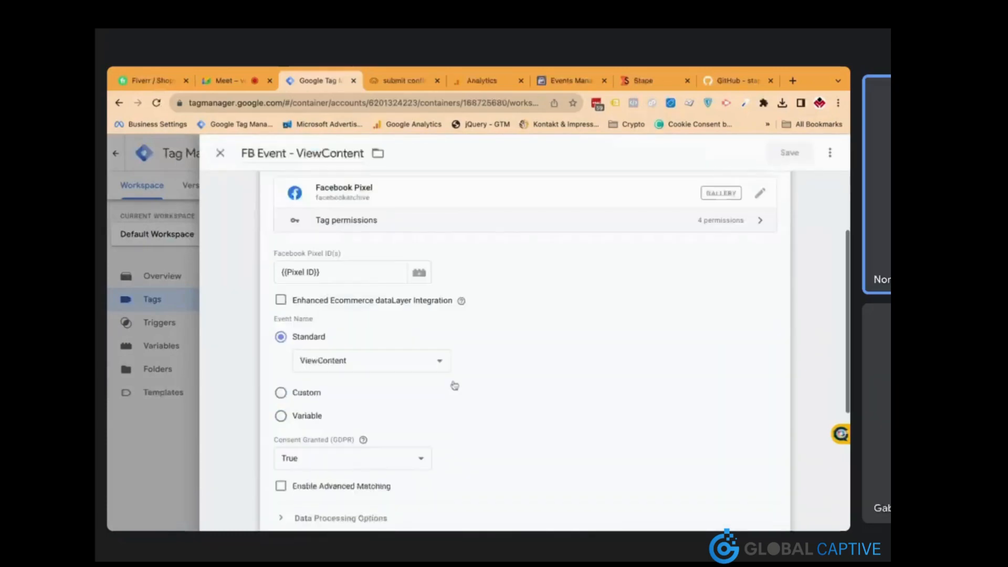
scroll(418, 355, down, 2)
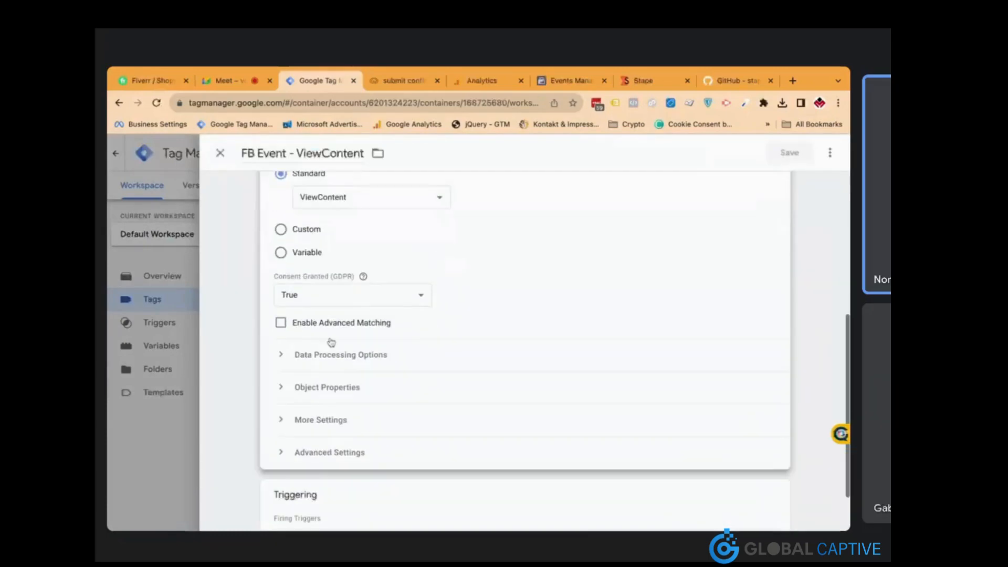
click(282, 323)
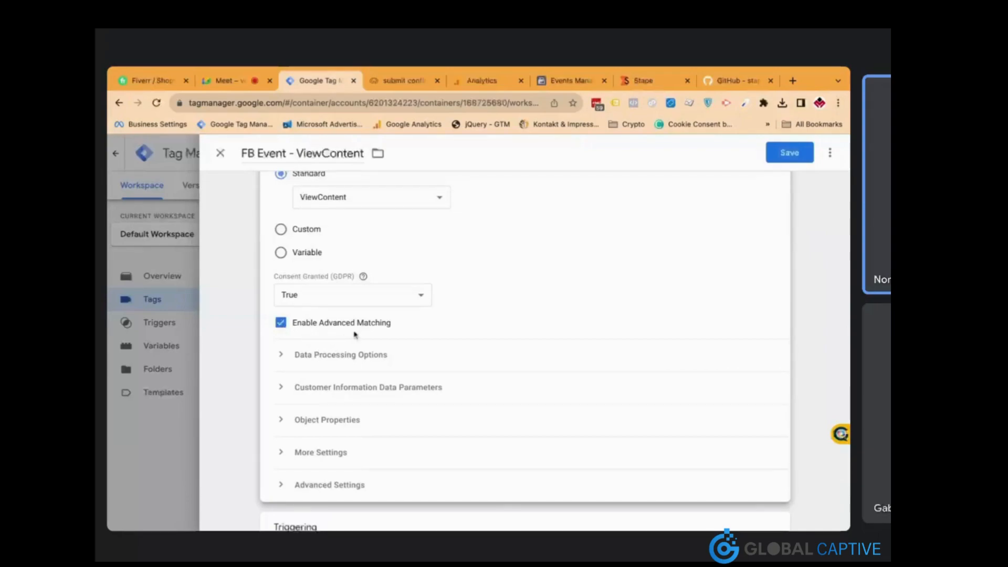
click(348, 387)
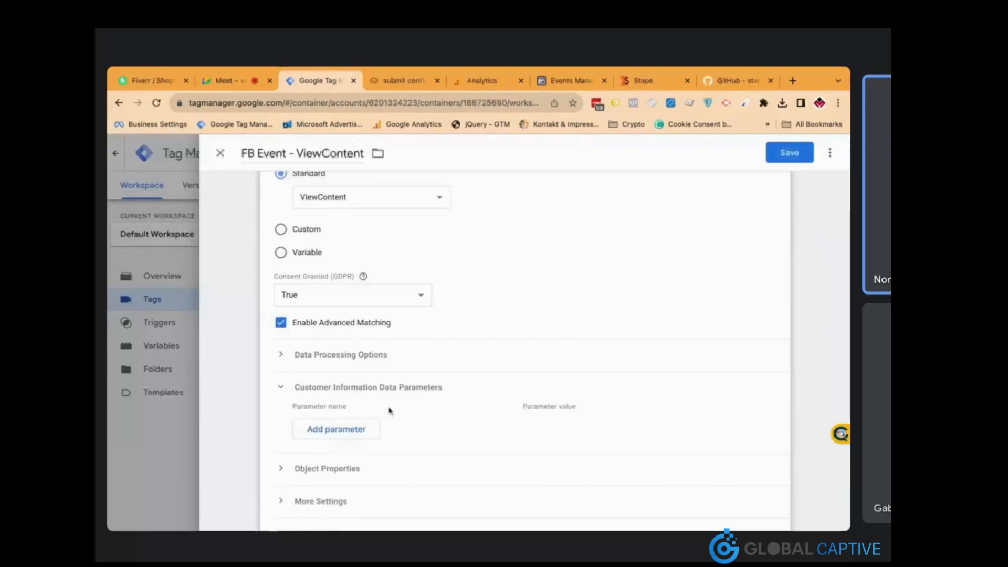
scroll(389, 410, down, 3)
Add customer parameter External ID = {{External ID}}, check More Settings, and save the tag
click(367, 364)
click(388, 358)
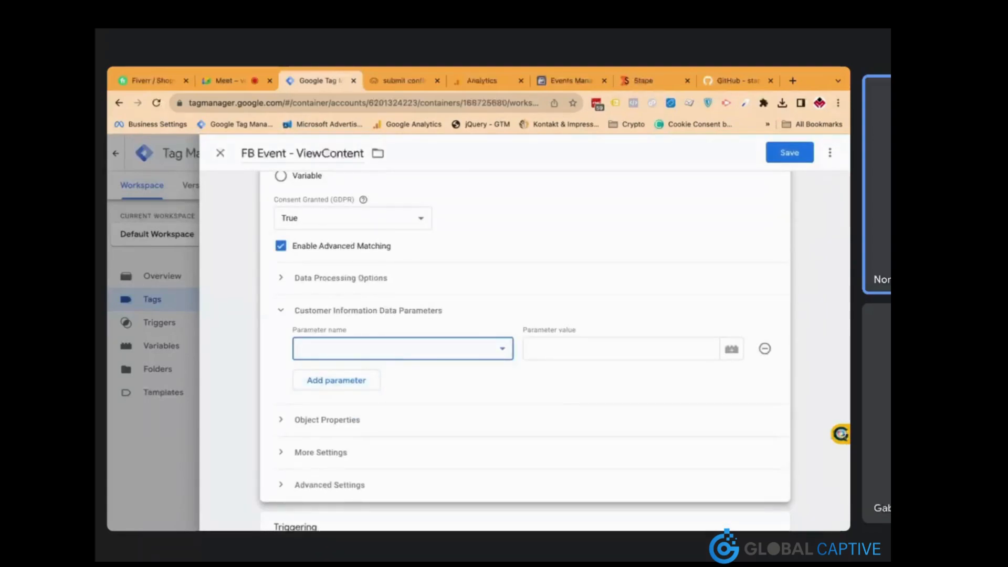
key(e)
key(x)
click(554, 349)
text({{ex)
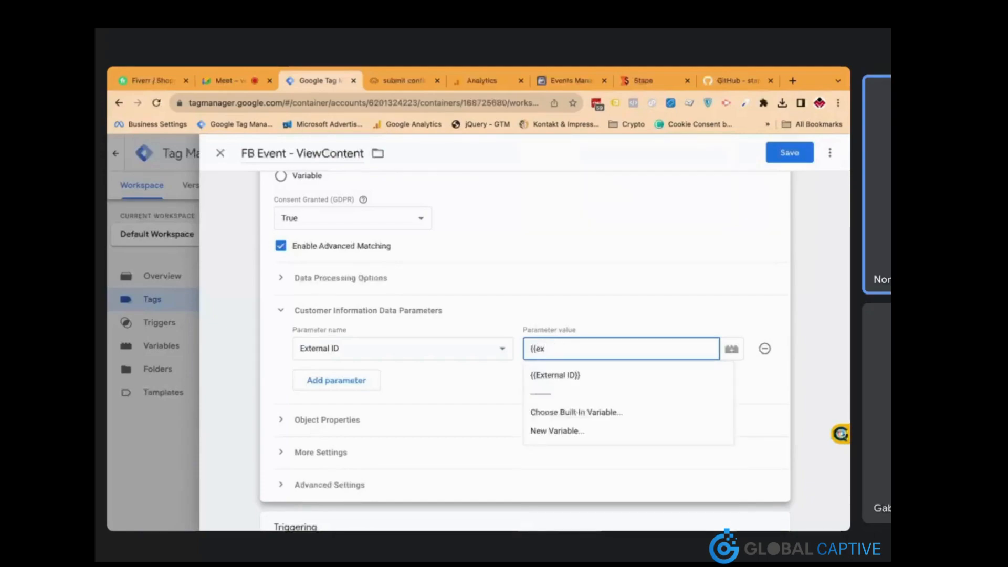
click(557, 375)
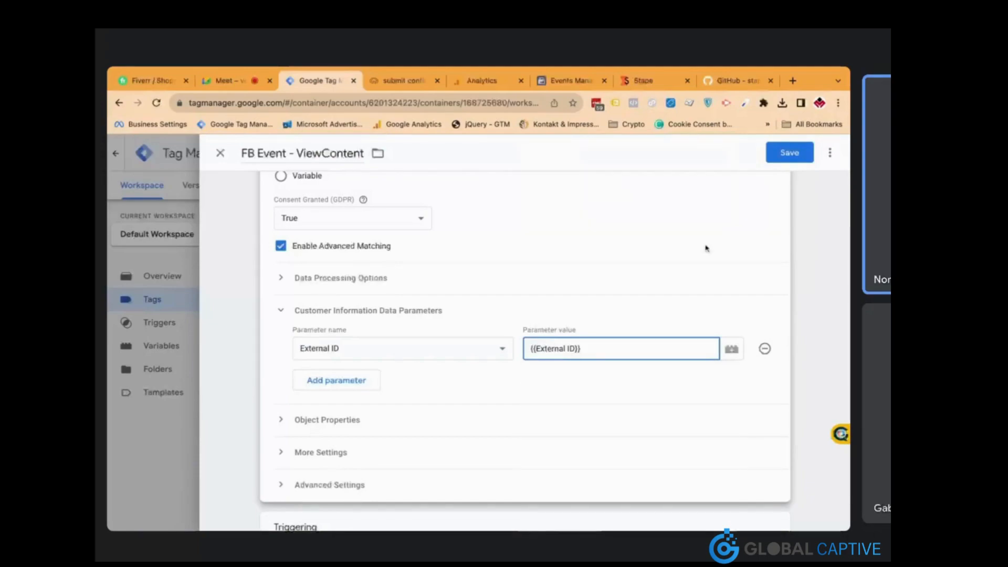
click(380, 452)
scroll(379, 502, down, 1)
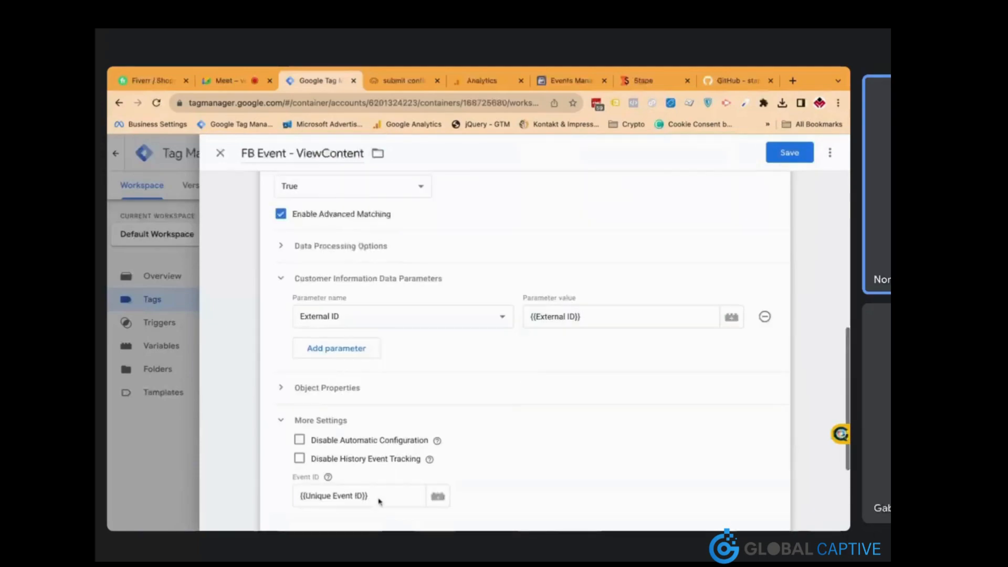
scroll(380, 501, down, 1)
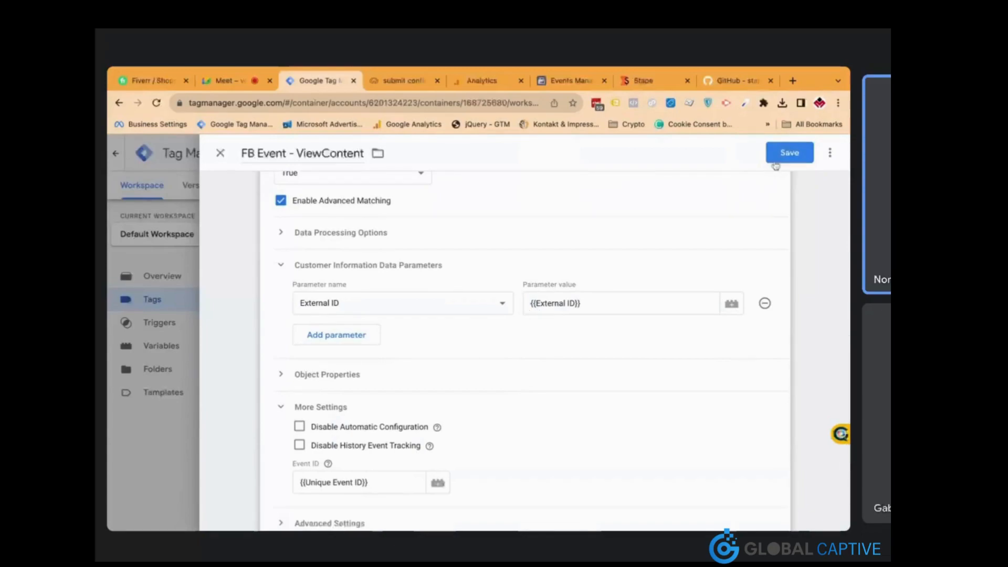
click(789, 153)
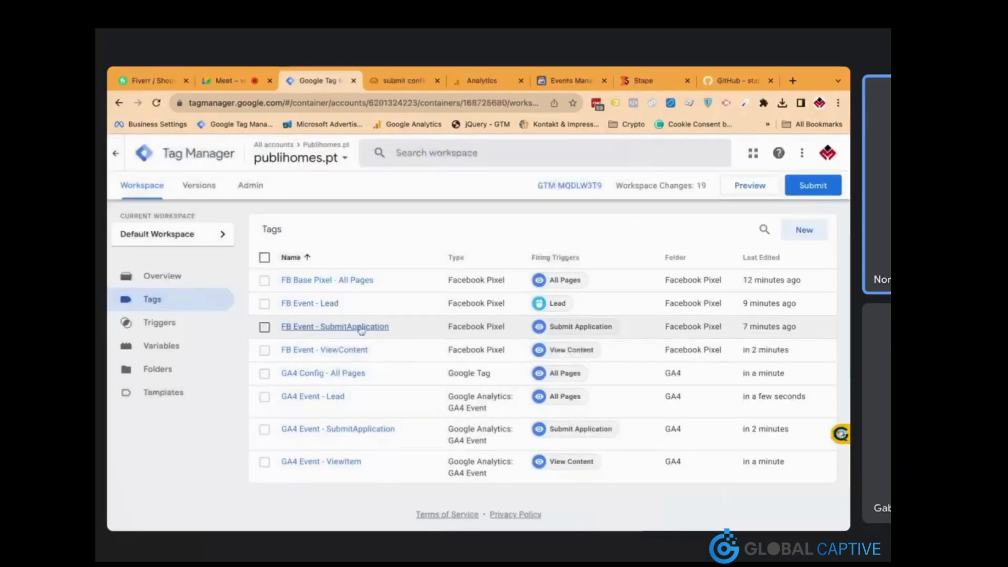
Turn on Advanced Matching in FB Event - SubmitApplication with External ID = {{External ID}}, then save
click(361, 331)
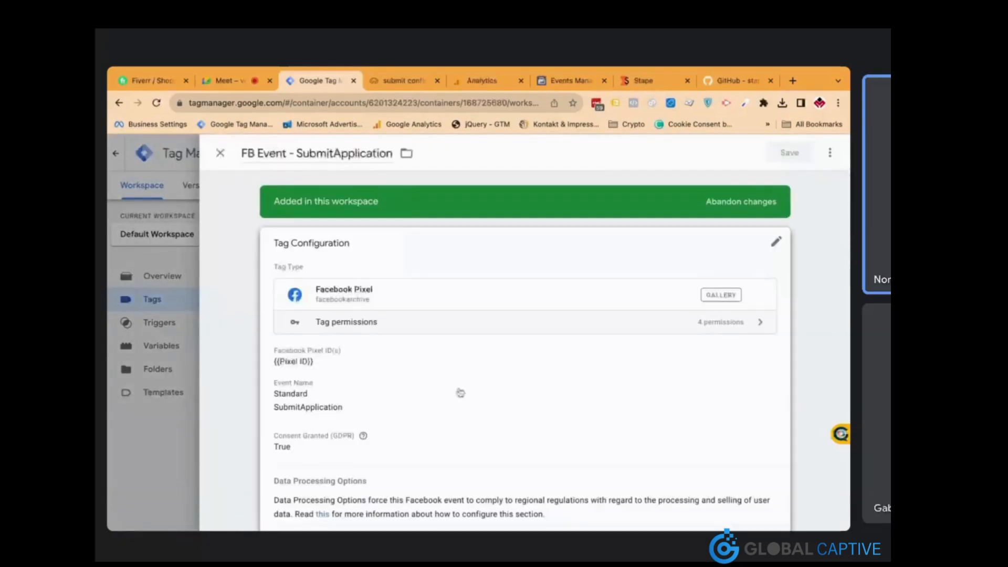
click(459, 392)
scroll(459, 391, down, 3)
click(281, 401)
scroll(399, 383, down, 3)
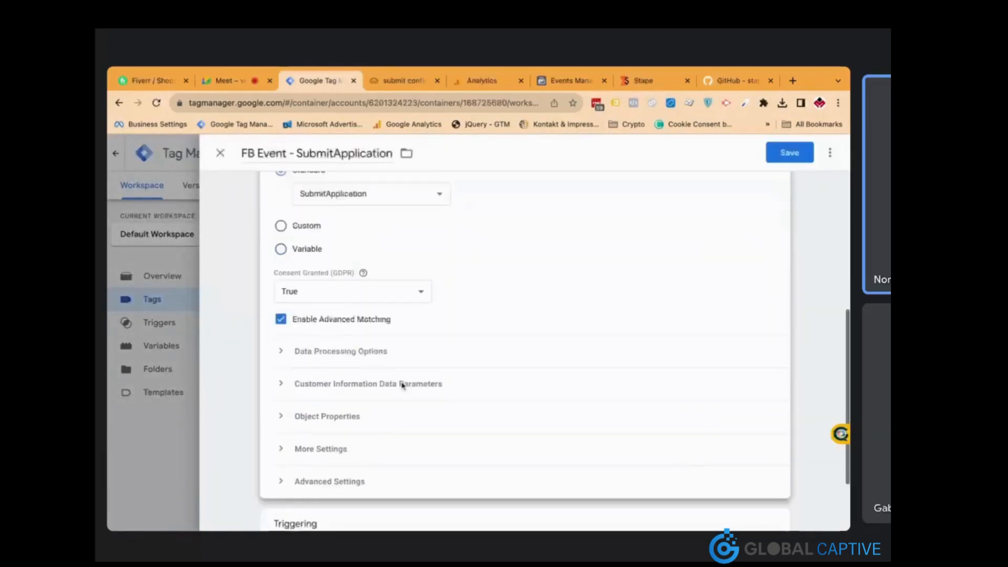
click(366, 303)
click(362, 343)
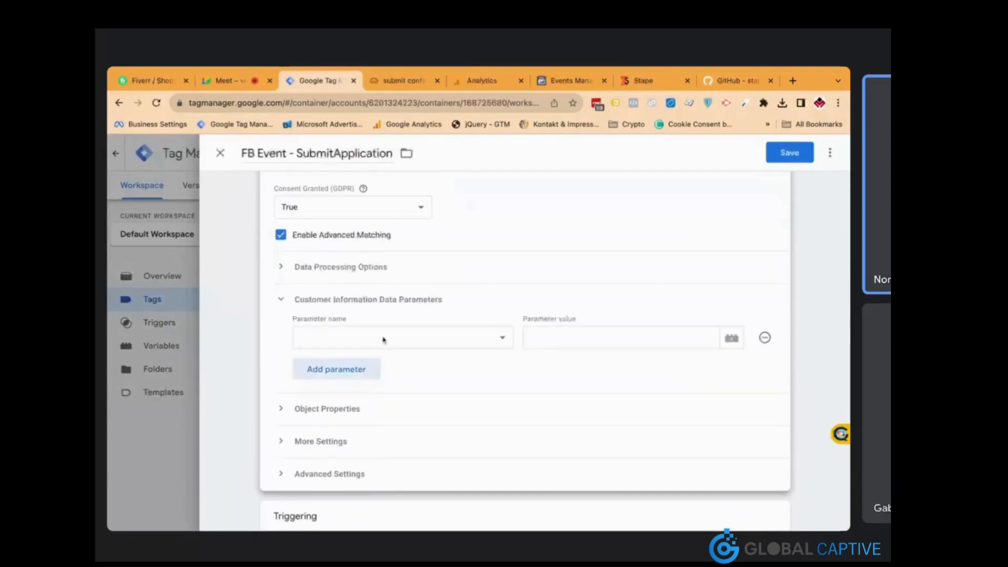
click(563, 349)
click(565, 342)
text({{)
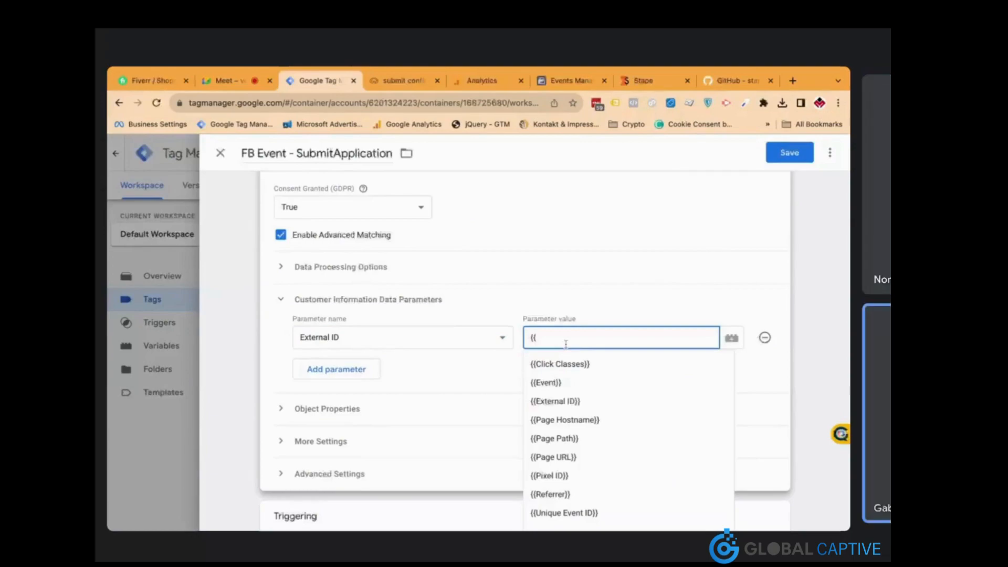
text(Ext)
click(556, 361)
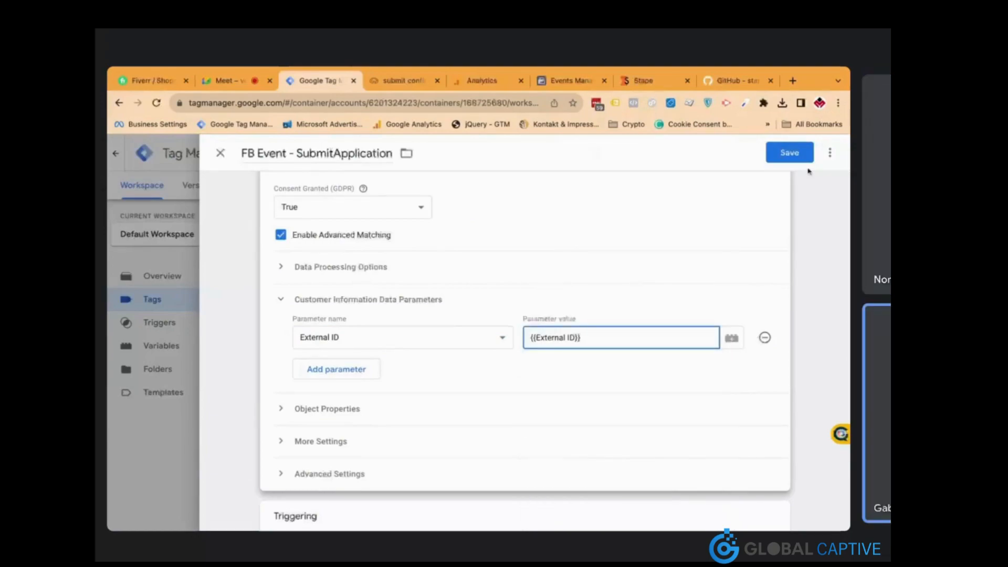
click(789, 152)
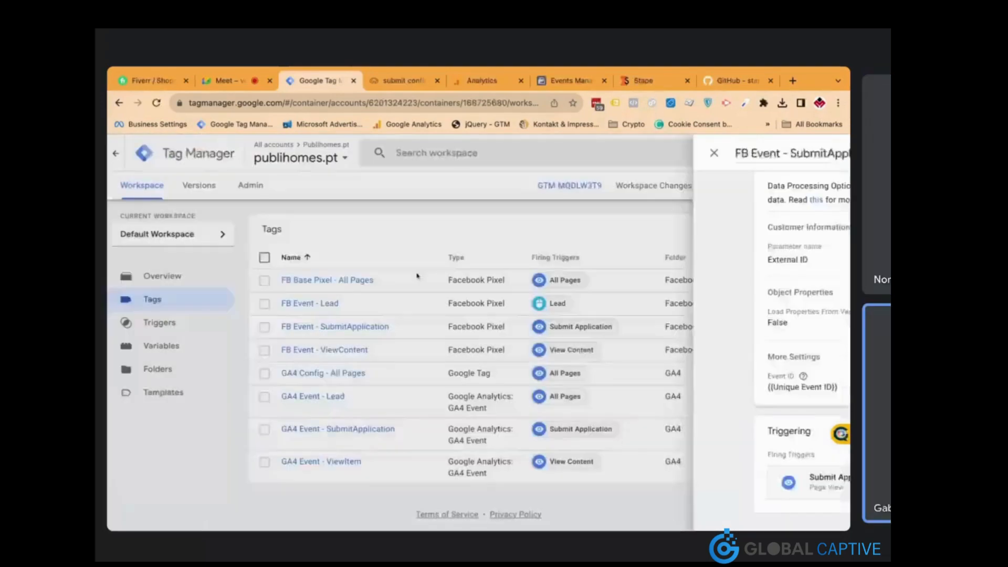
Enable Advanced Matching on the FB Event - Lead tag and expand Customer Information Data Parameters
click(333, 304)
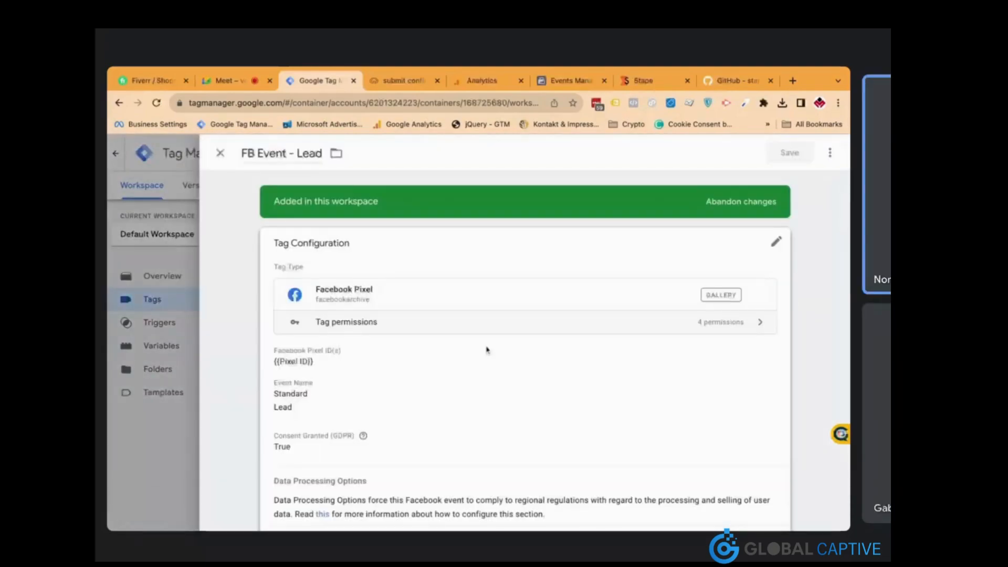
click(487, 348)
scroll(477, 348, down, 4)
click(351, 402)
scroll(347, 368, down, 3)
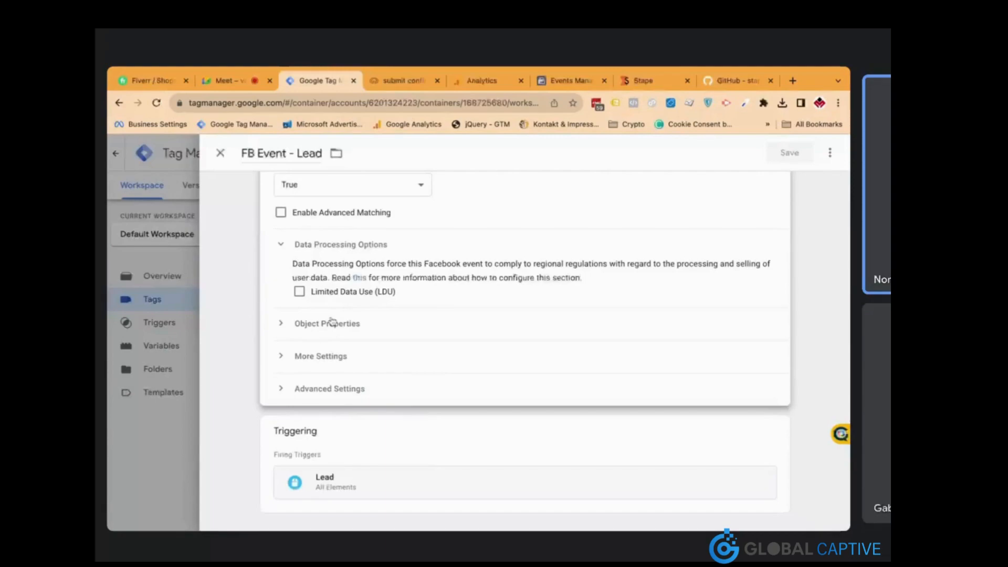
scroll(332, 322, up, 1)
click(281, 263)
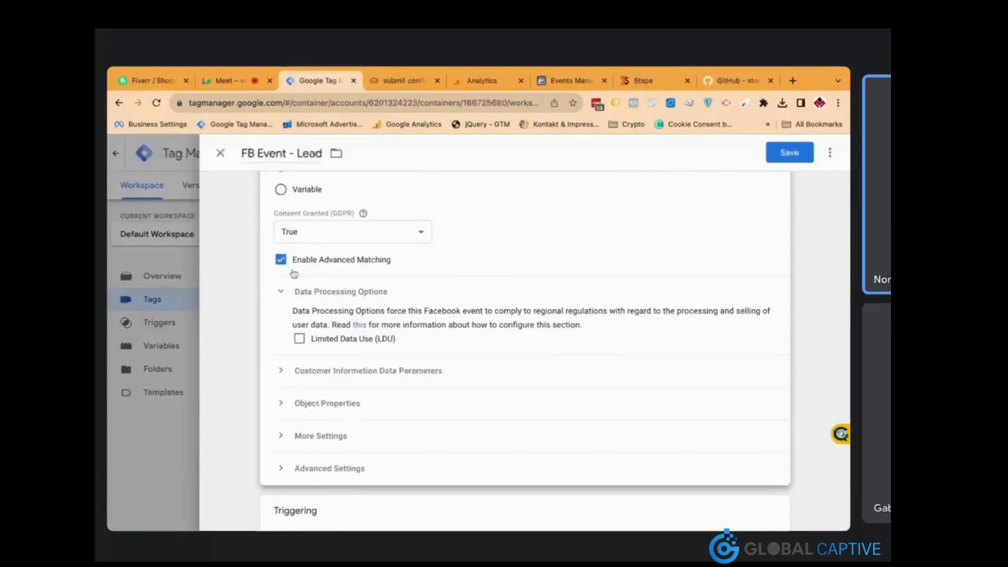
click(343, 372)
Add customer parameter External ID = {{External ID}} and save the Lead tag
click(339, 416)
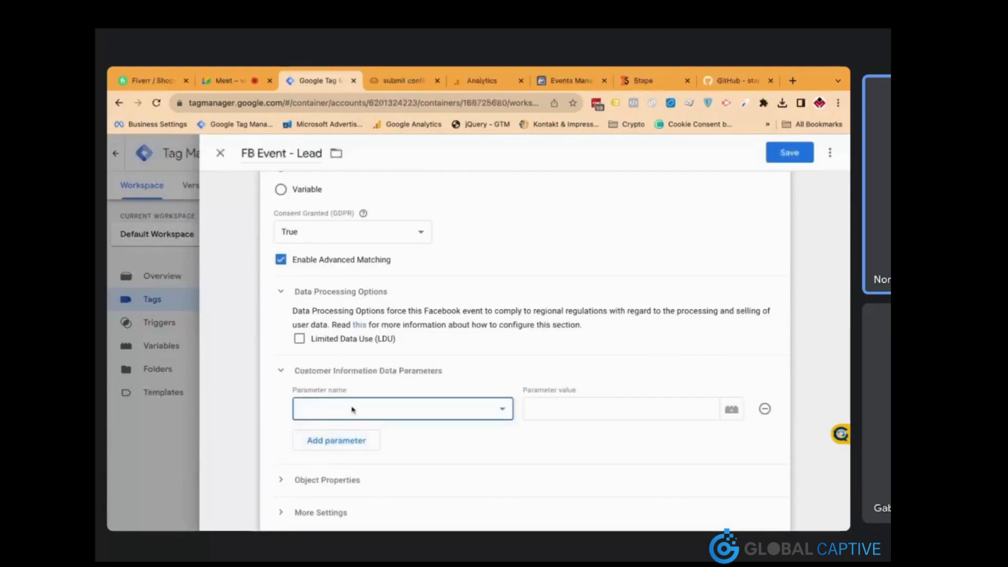
click(352, 410)
click(543, 411)
text({{e)
key(Down)
key(Return)
click(785, 153)
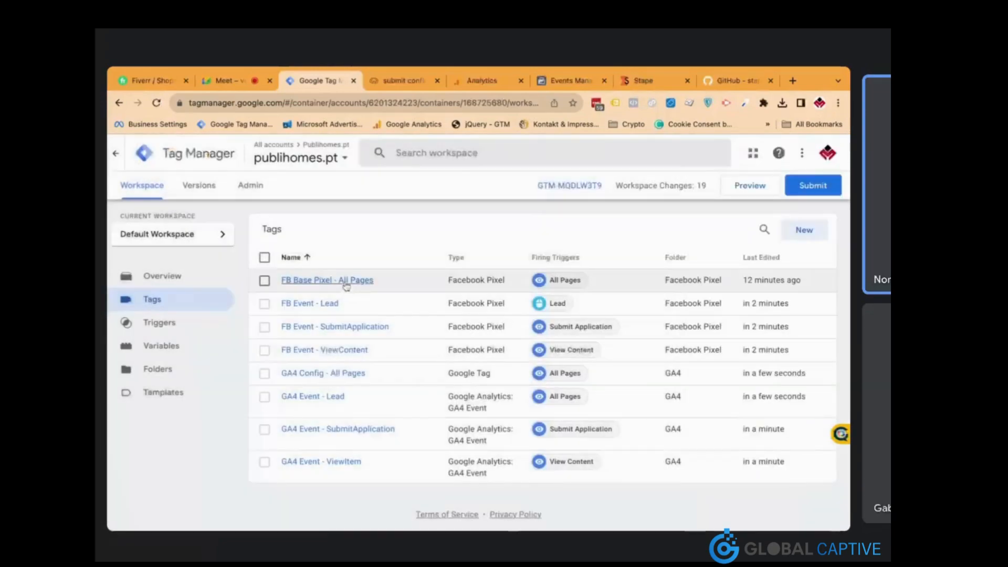
Enable Advanced Matching in FB Base Pixel - All Pages with External ID = {{External ID}}, then save
click(413, 290)
scroll(456, 376, down, 5)
scroll(357, 429, down, 2)
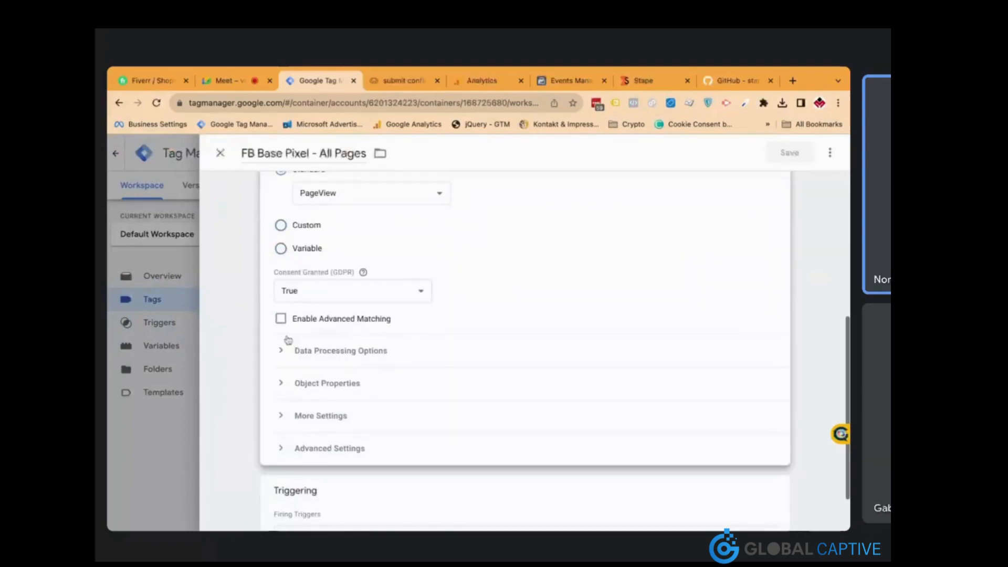
click(281, 318)
click(291, 388)
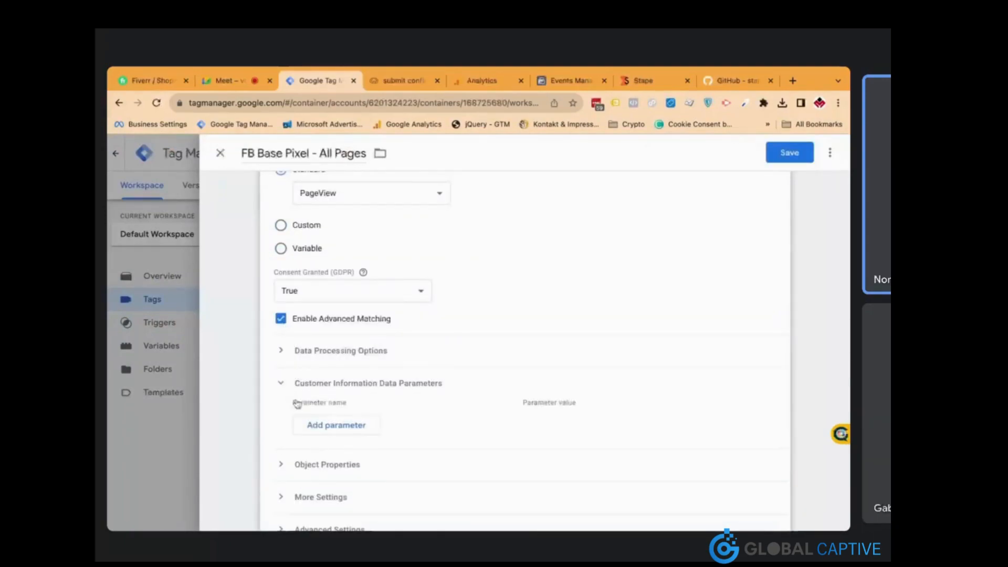
click(315, 422)
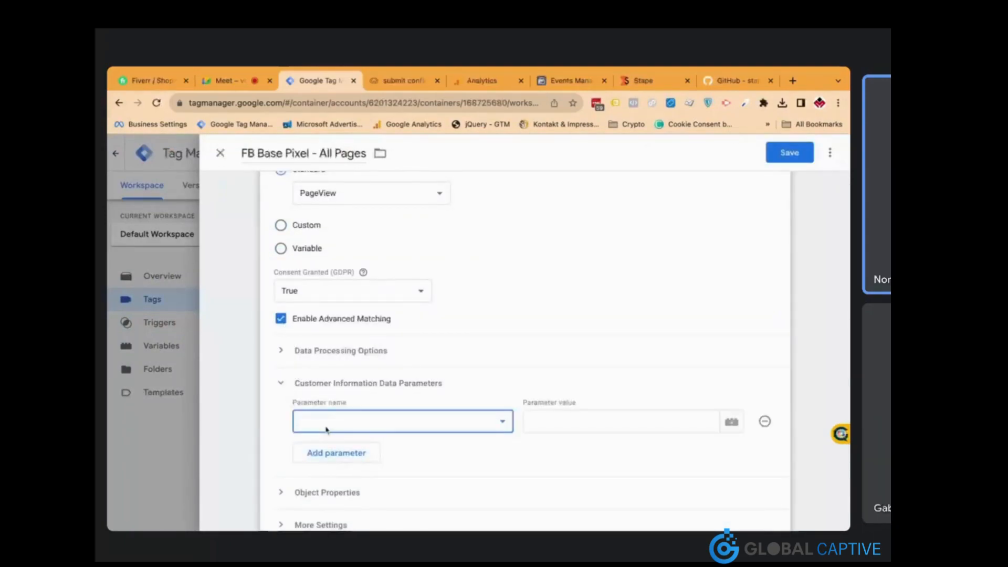
click(536, 416)
text({{External ID}})
key(Down)
key(Return)
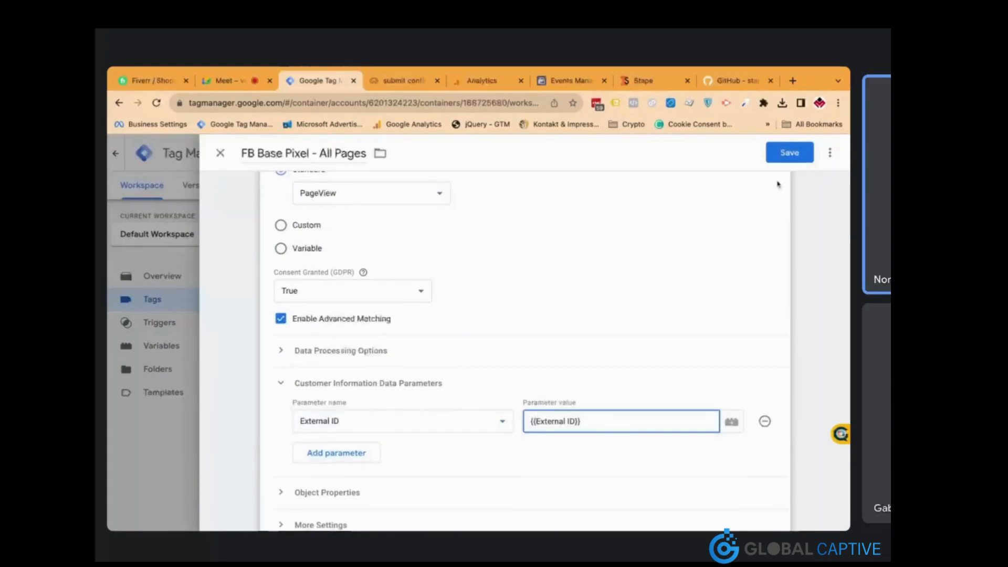
click(789, 152)
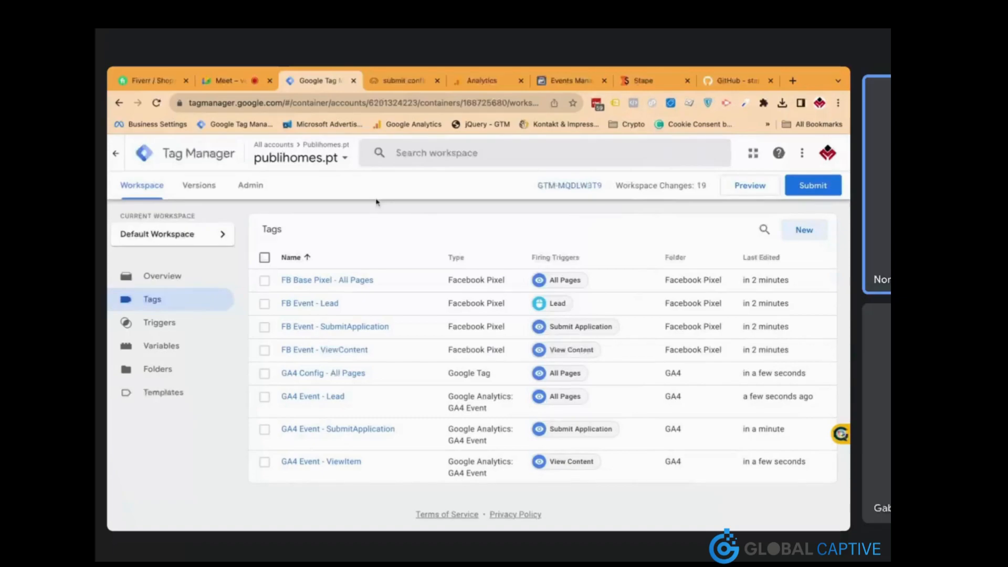
Switch to the Server Container - Stape and go to its Tags list
click(333, 160)
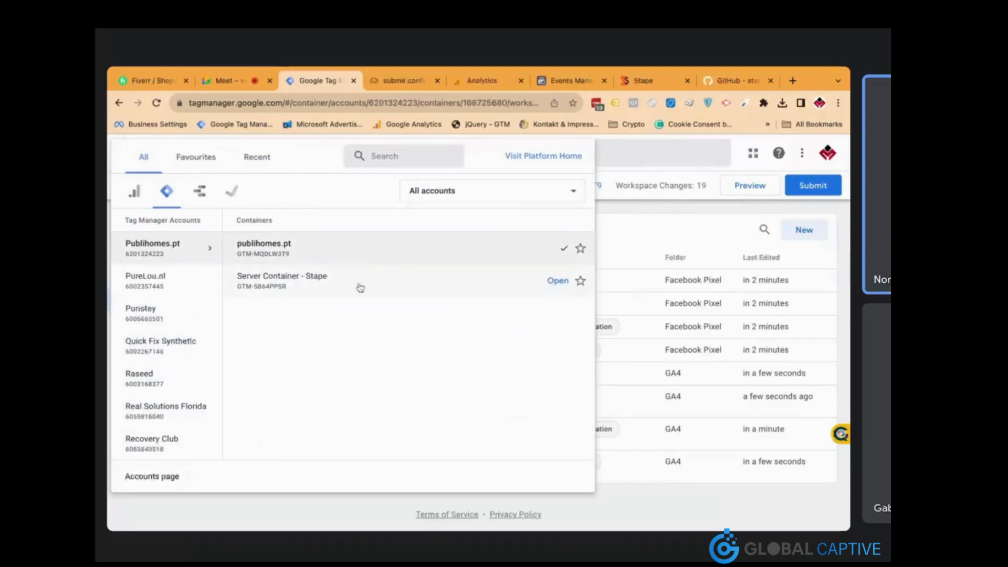
click(360, 287)
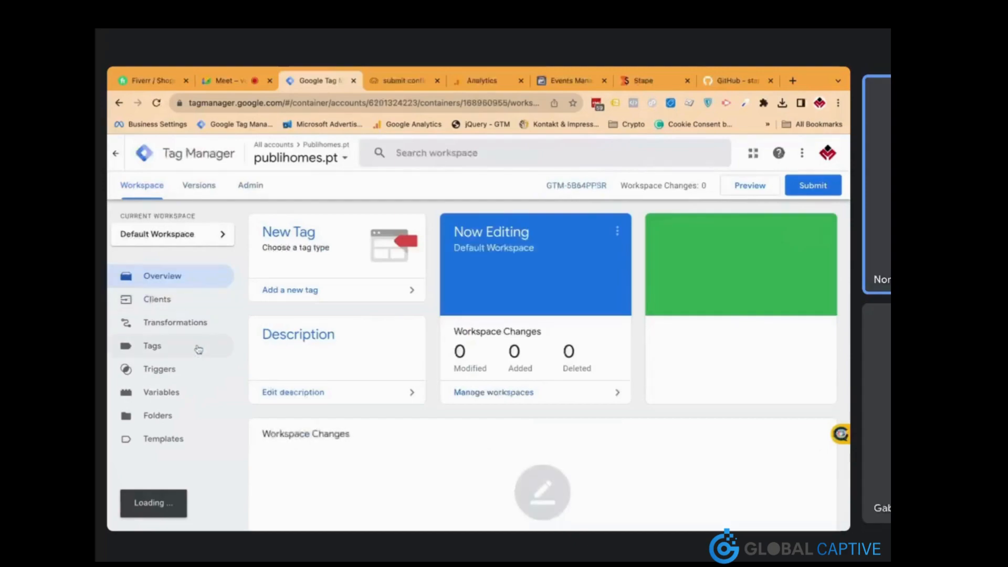
click(198, 347)
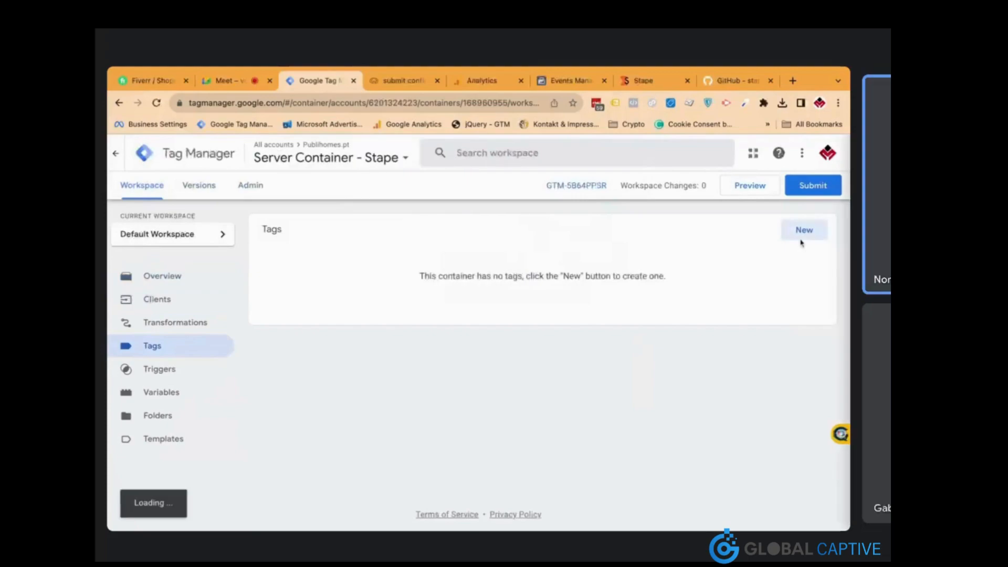
Search the Community Template Gallery for 'face' and add the Conversions API Tag template to the workspace
click(802, 231)
click(585, 269)
click(735, 202)
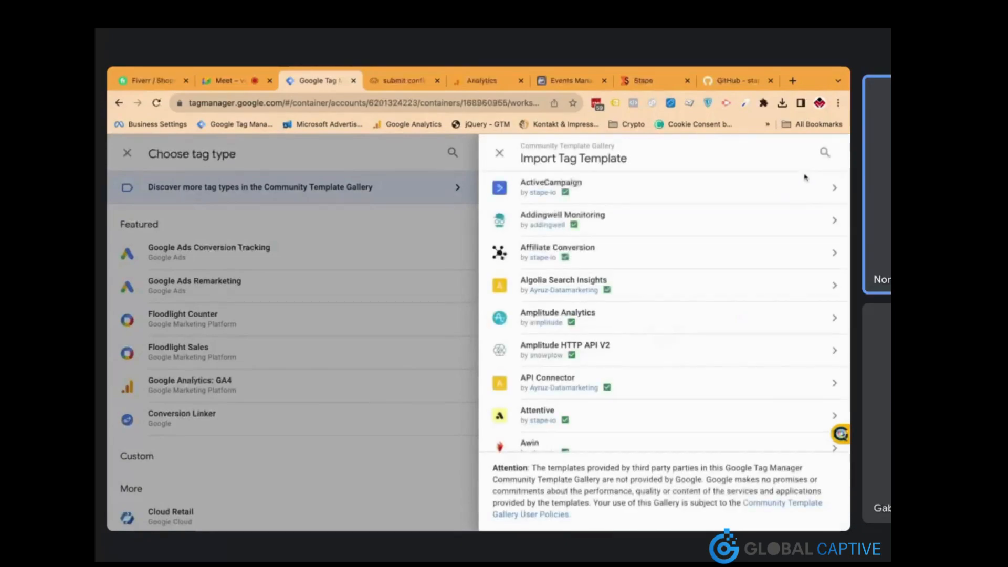
click(825, 152)
text(face)
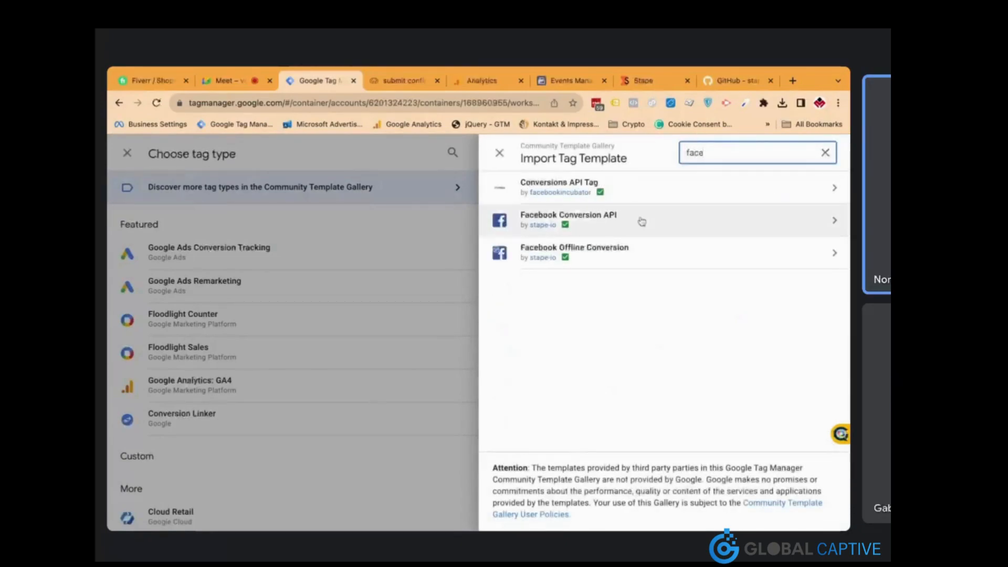
click(628, 190)
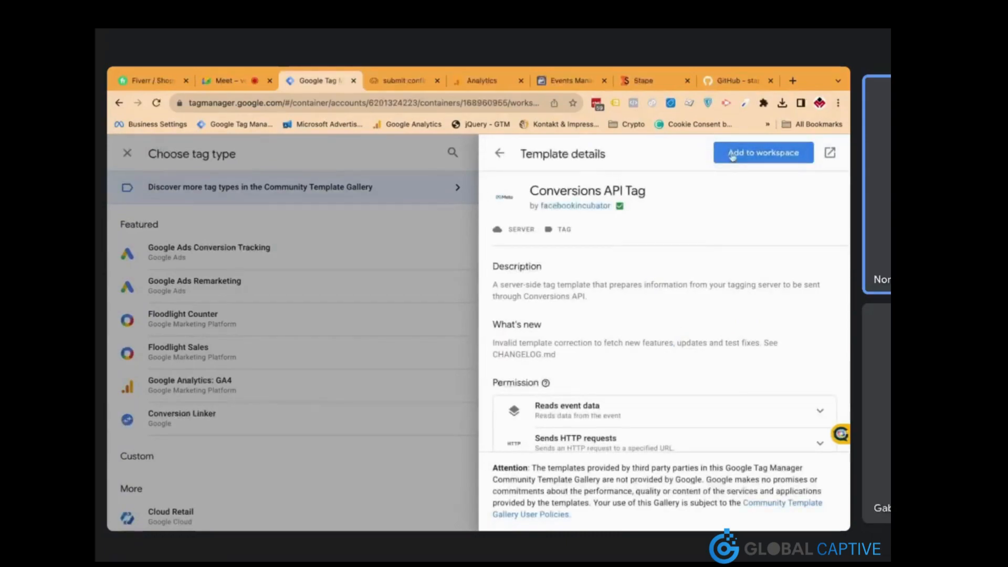
click(733, 156)
click(634, 431)
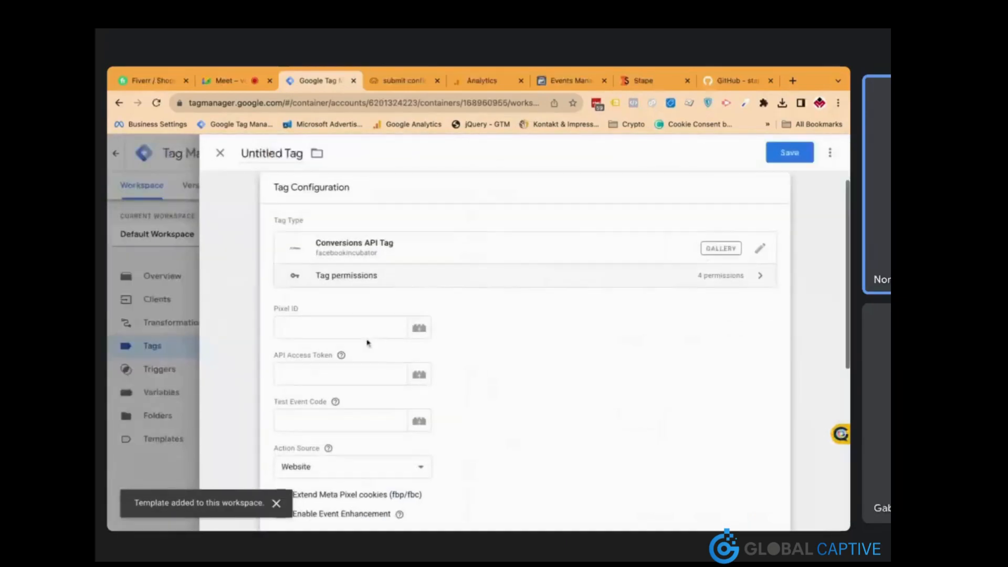
click(551, 89)
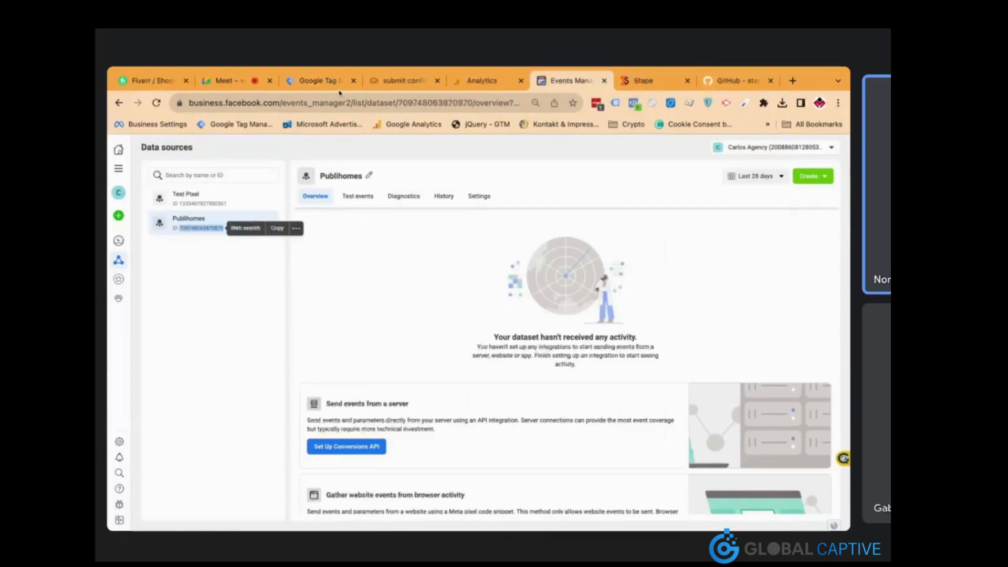
Paste the Publihomes dataset's pixel ID into the server tag's Pixel ID field
click(328, 81)
click(371, 326)
key(ctrl+v)
click(367, 369)
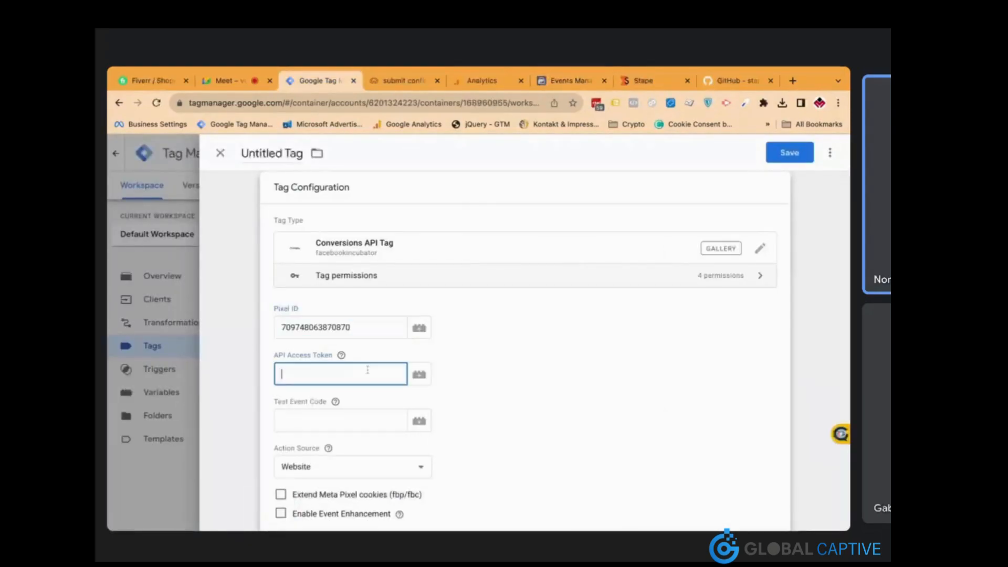
Generate a Conversions API access token for Publihomes and paste it into API Access Token
click(564, 84)
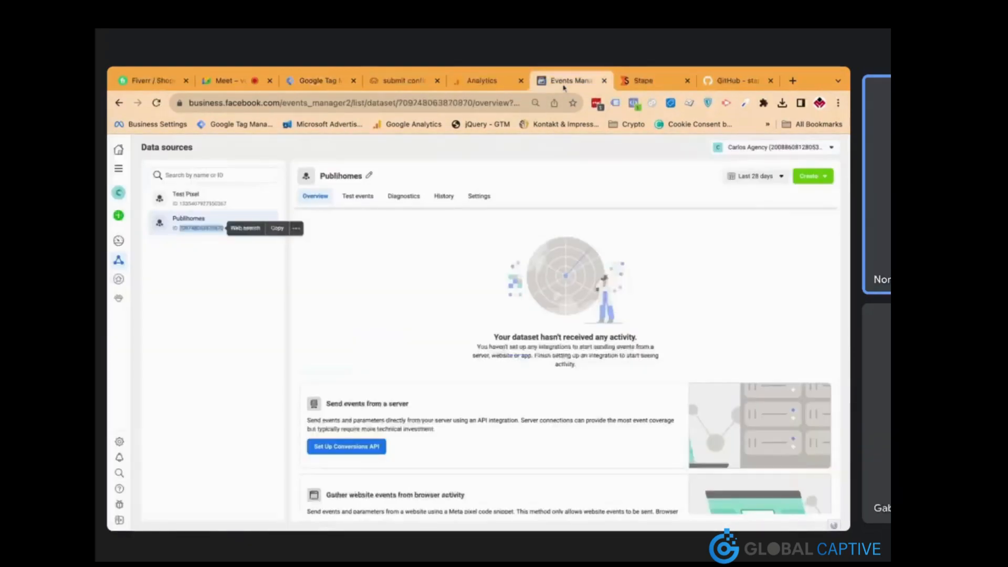
click(482, 200)
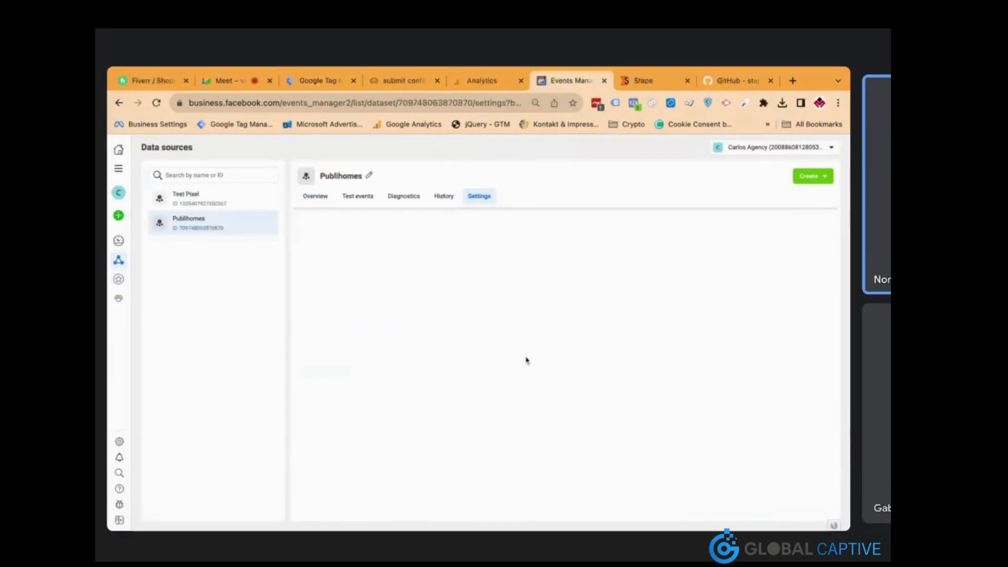
scroll(526, 360, down, 4)
scroll(843, 459, down, 8)
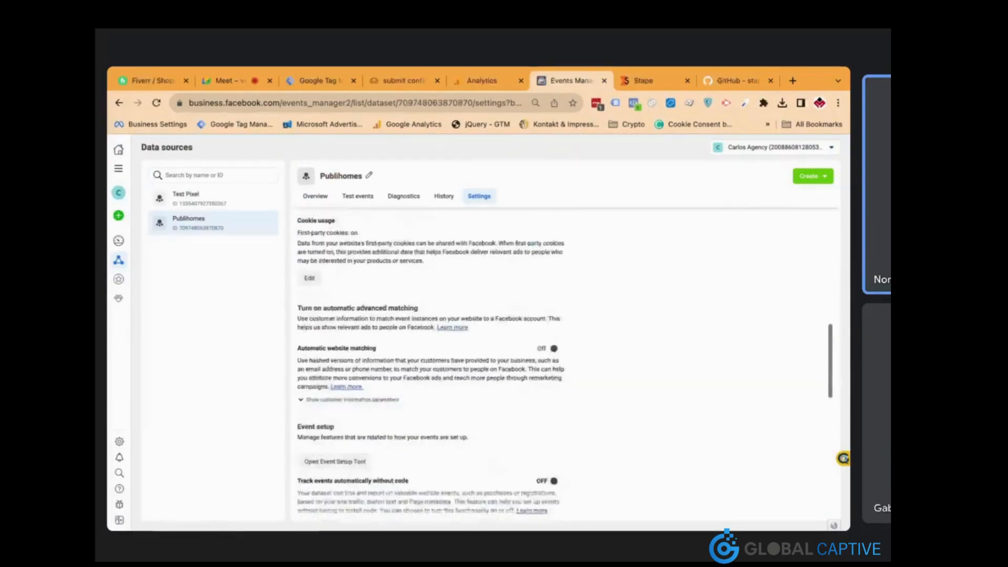
scroll(843, 459, down, 3)
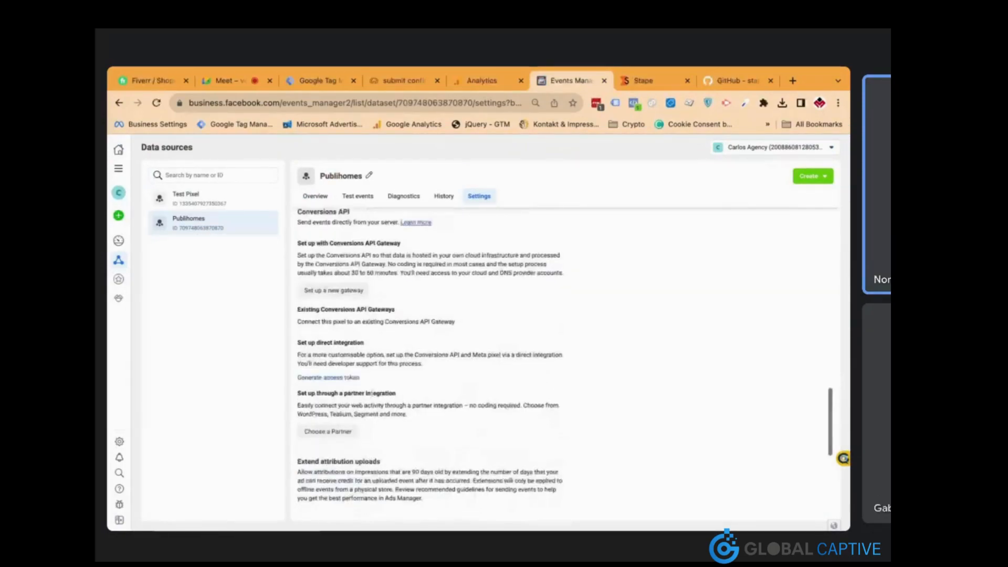
click(341, 378)
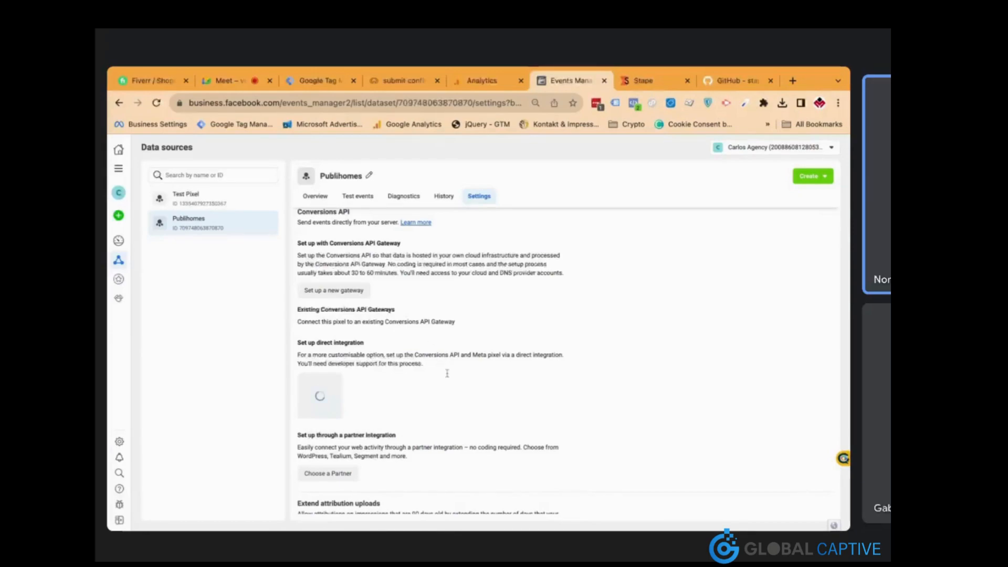
scroll(447, 373, down, 1)
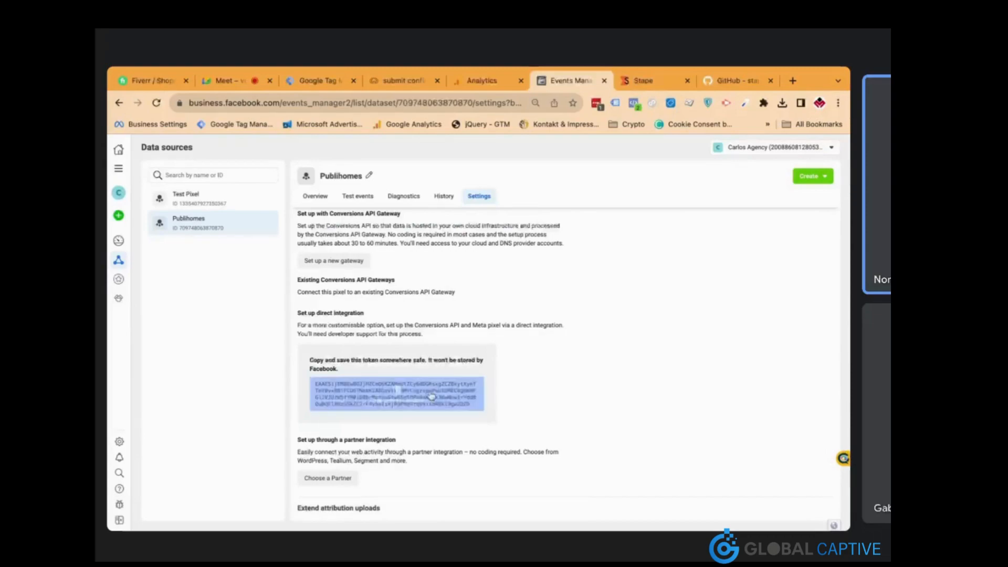
click(432, 400)
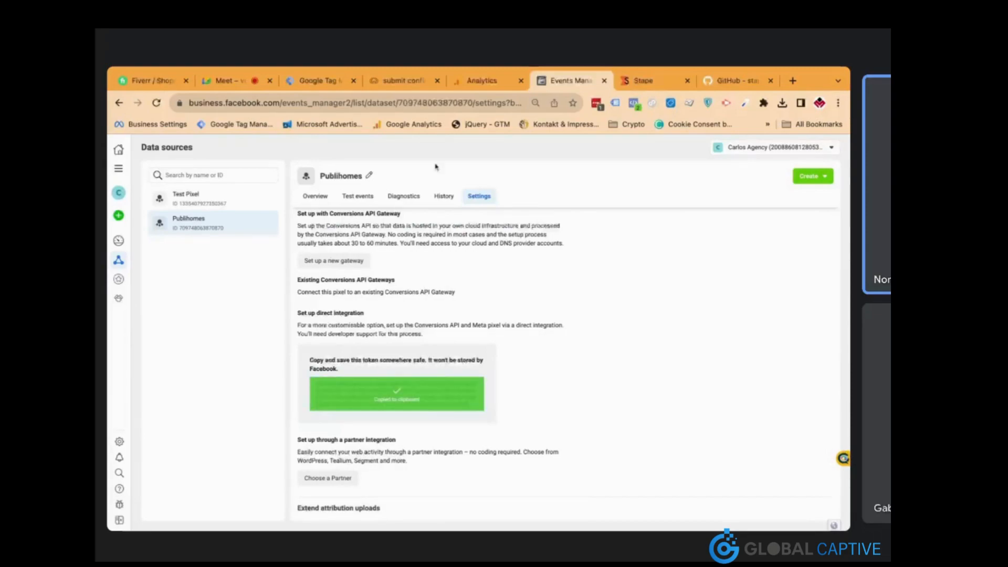
click(318, 81)
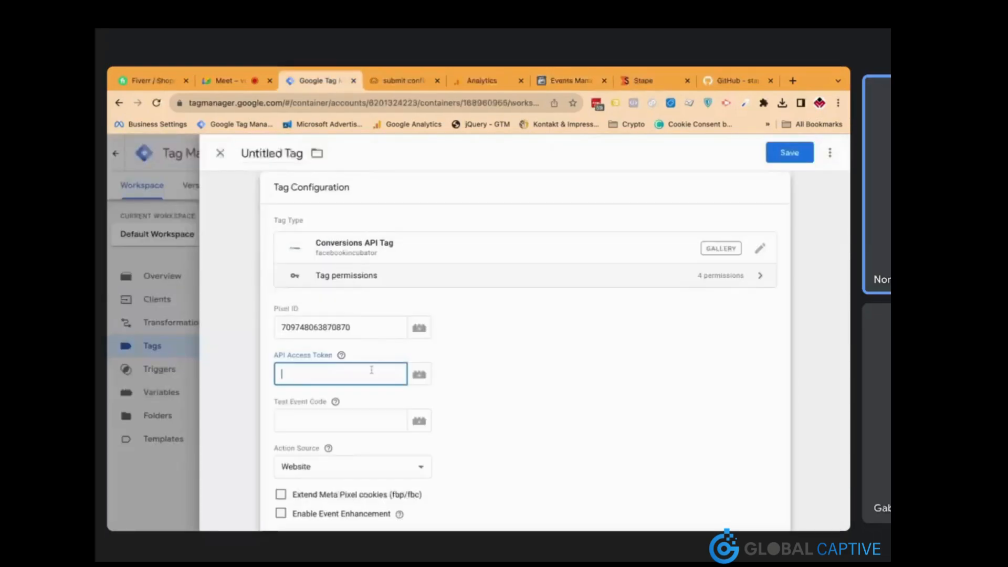
key(ctrl+v)
click(373, 417)
Copy server test event code TEST22467 from Test events into the tag's Test Event Code field
click(549, 80)
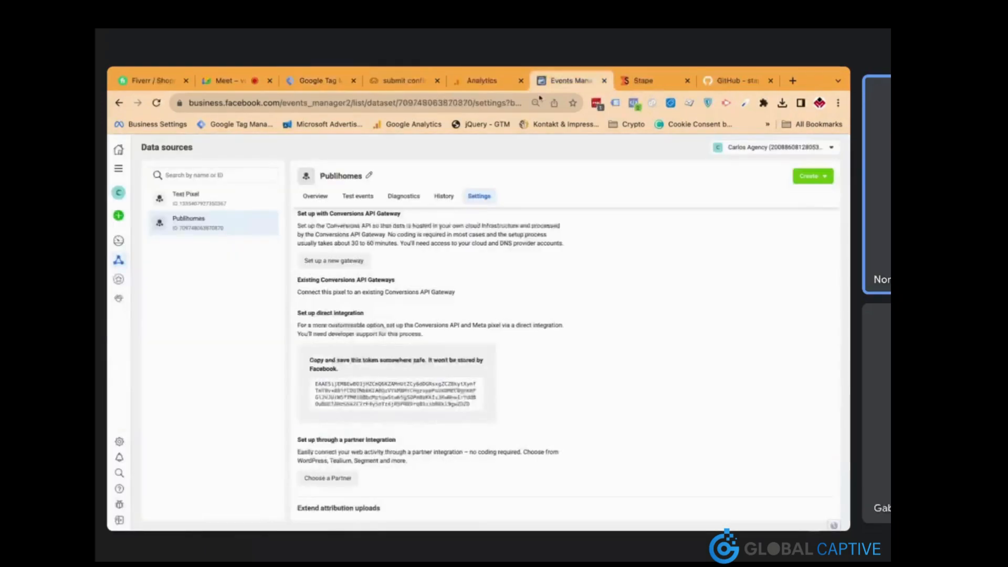
click(368, 201)
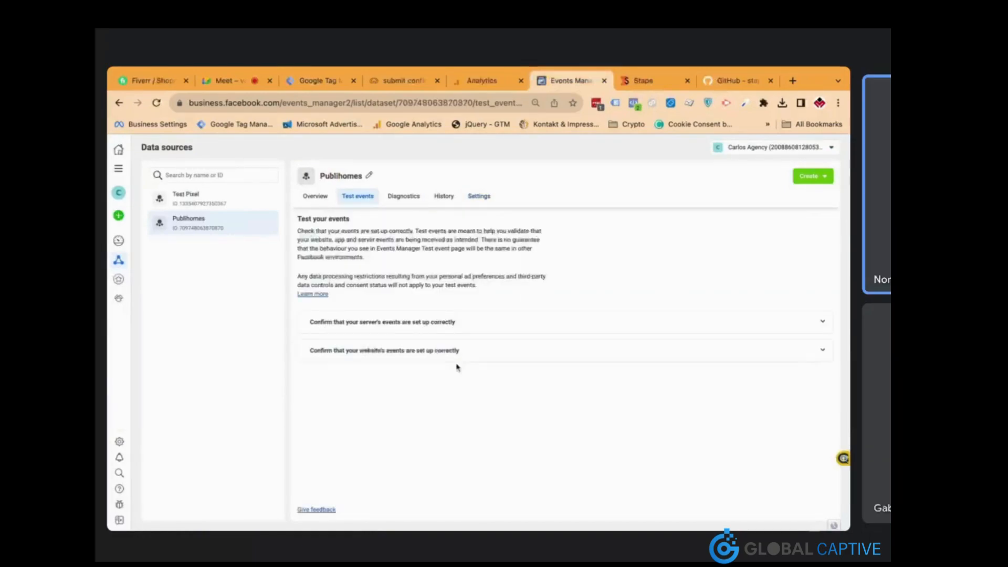
click(447, 330)
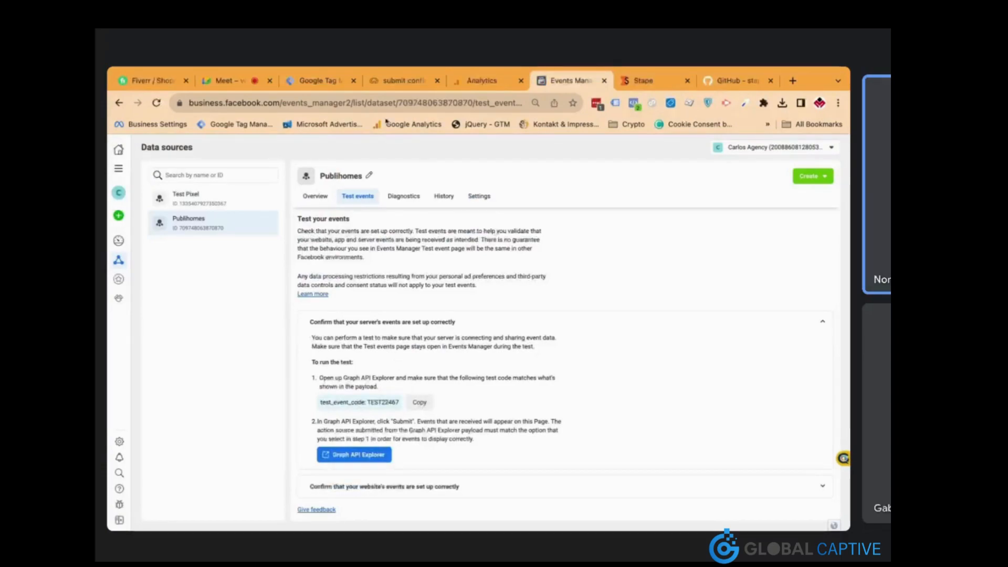
click(317, 81)
key(ctrl+v)
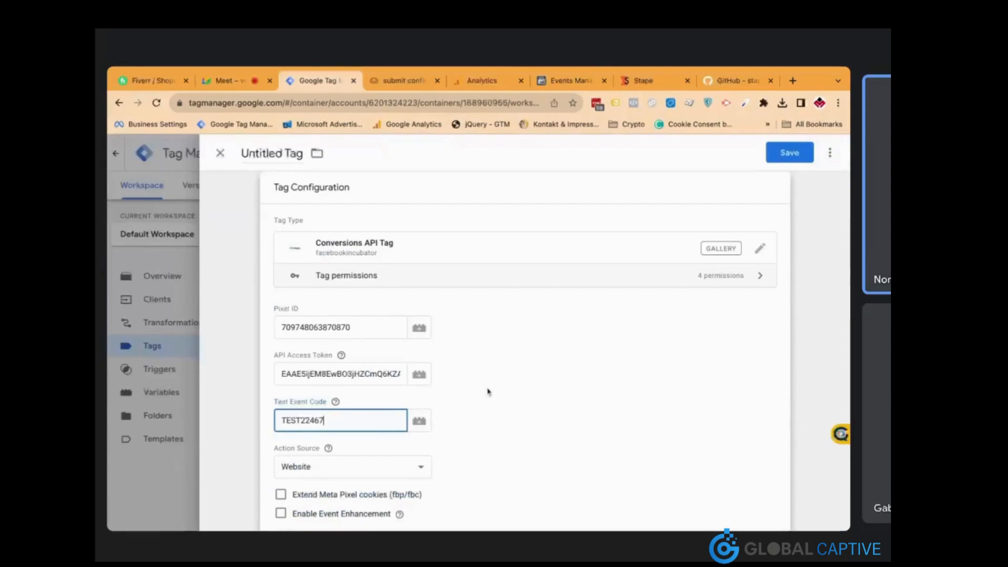
scroll(488, 392, down, 5)
click(404, 381)
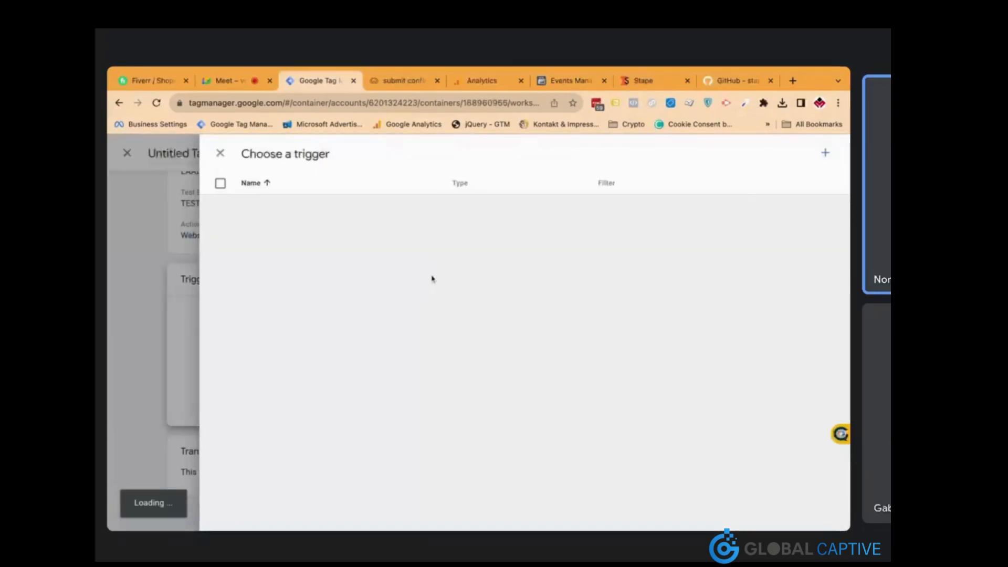
Create a custom trigger 'GA4 - Client' that fires when Client Name contains GA4
click(826, 153)
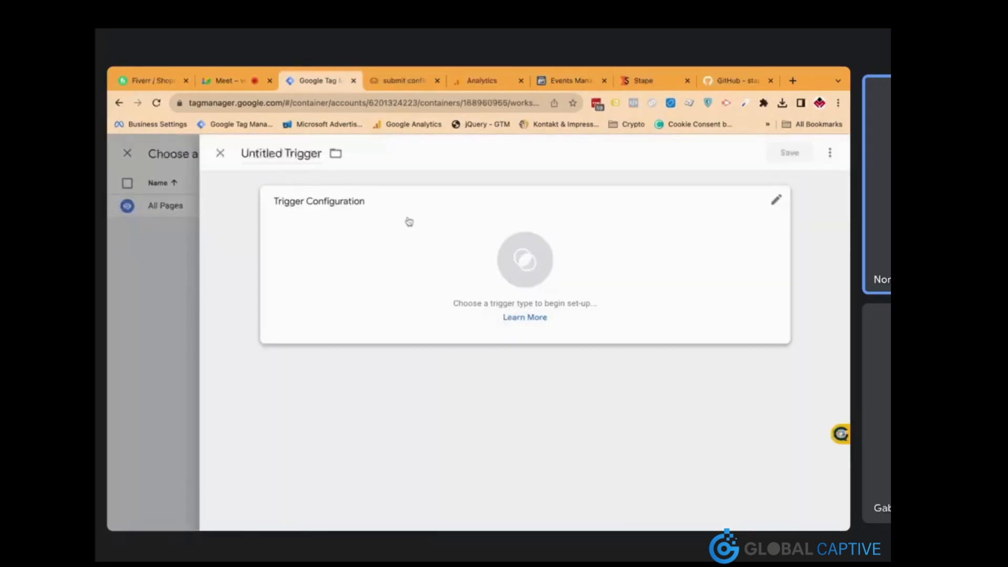
click(377, 226)
click(530, 192)
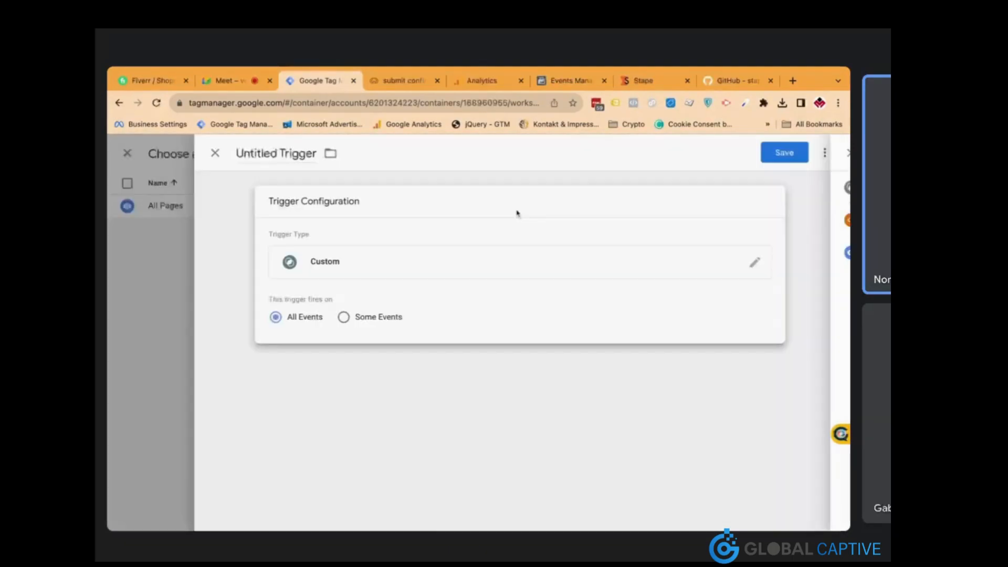
click(374, 317)
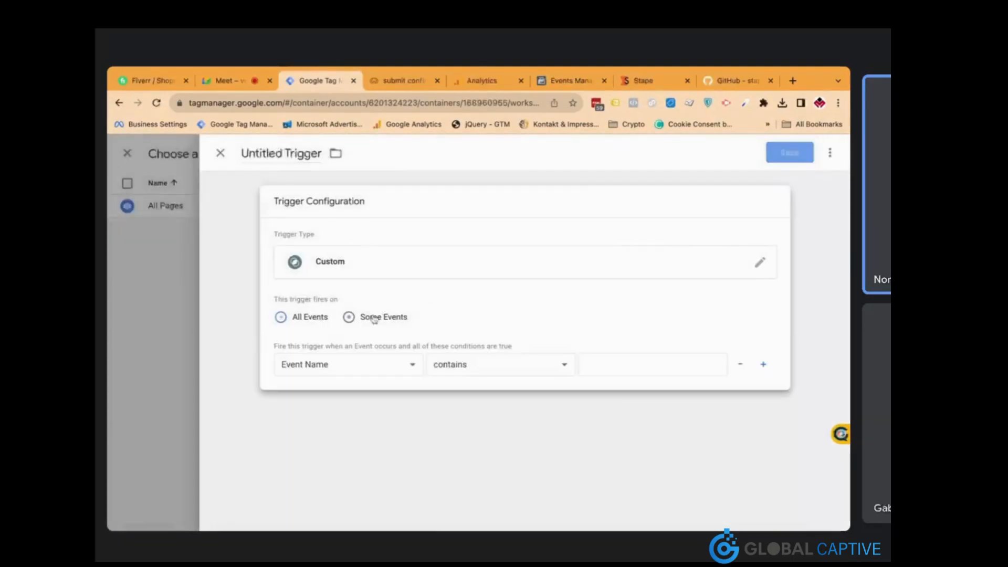
click(386, 357)
click(378, 293)
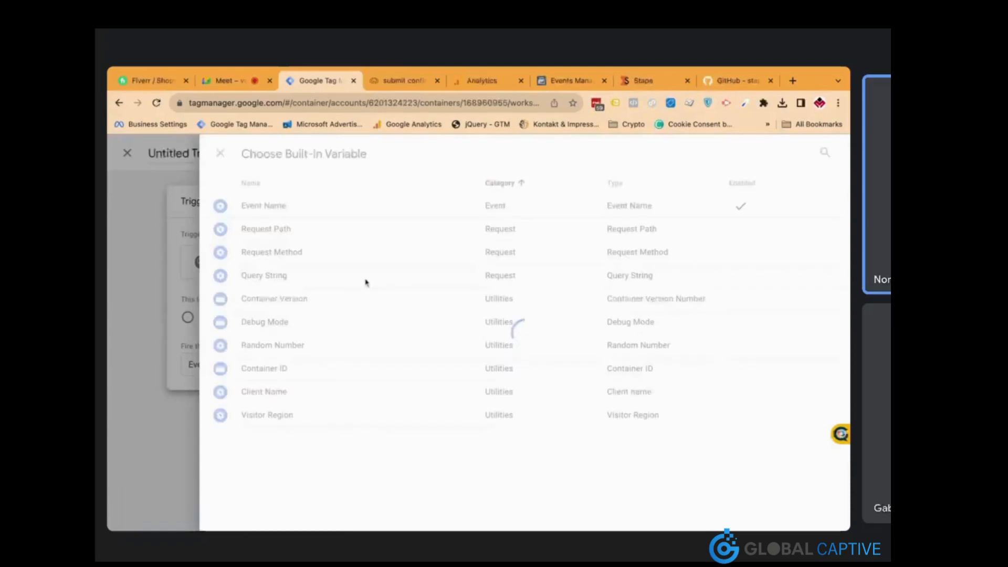
click(318, 394)
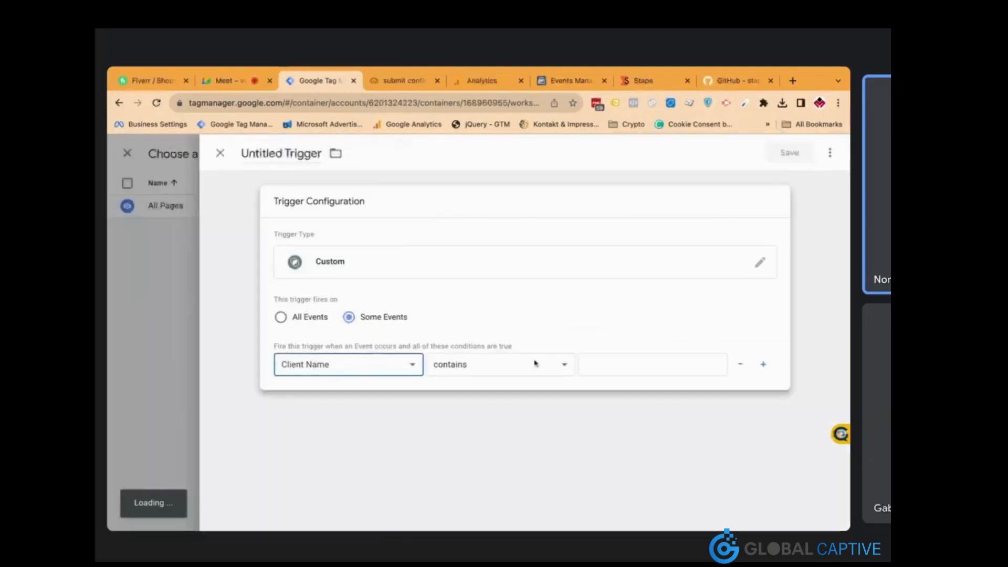
click(581, 363)
text(GA4)
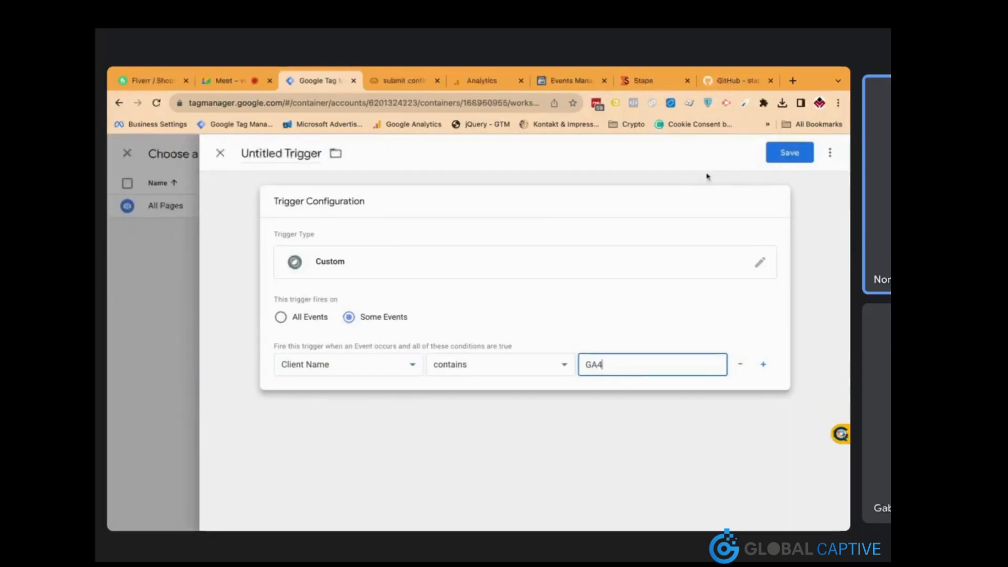
click(790, 153)
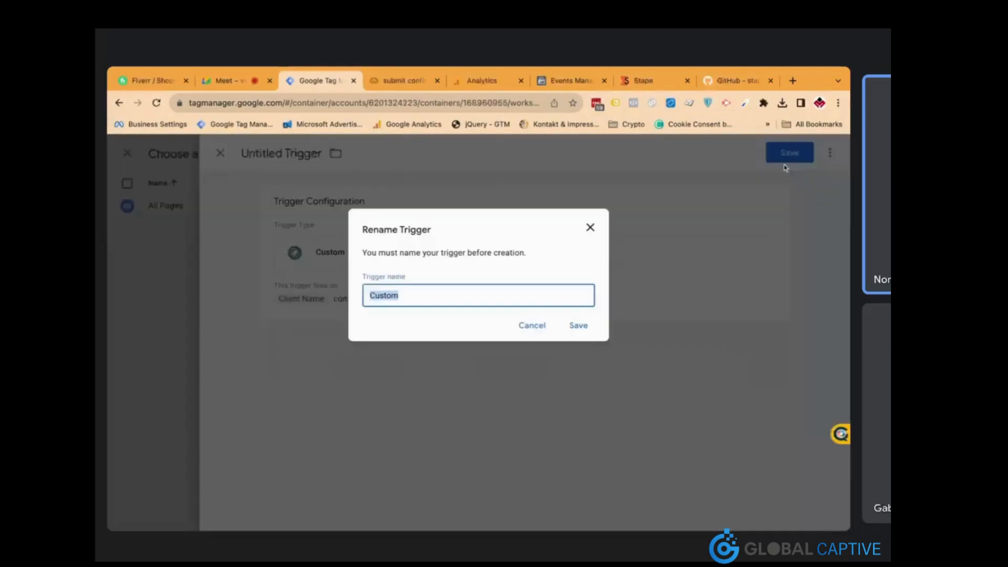
text(GA4 - Client)
click(581, 326)
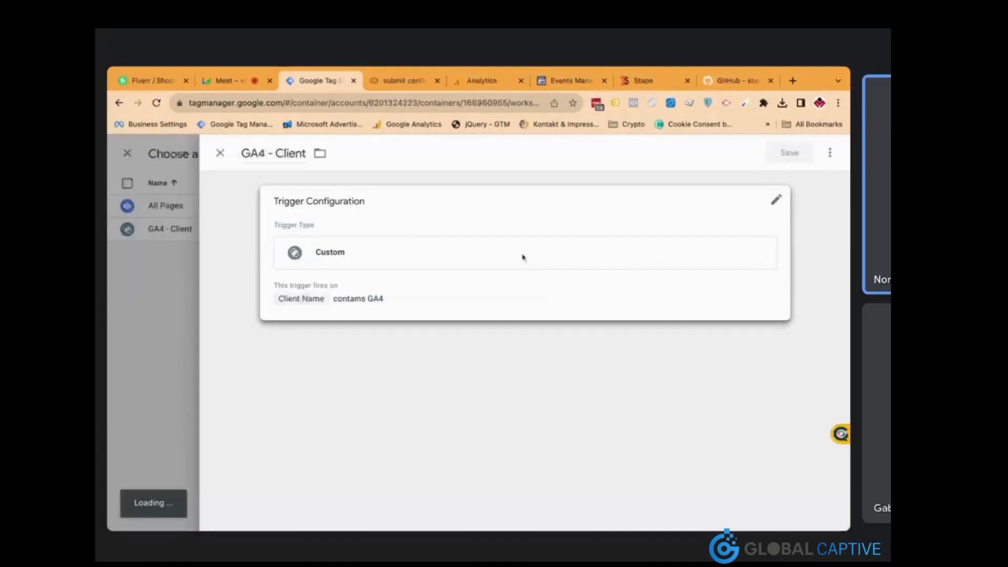
Name the tag 'Facebook CAPI' and save it
click(281, 152)
text(Facebook CAPI)
click(768, 157)
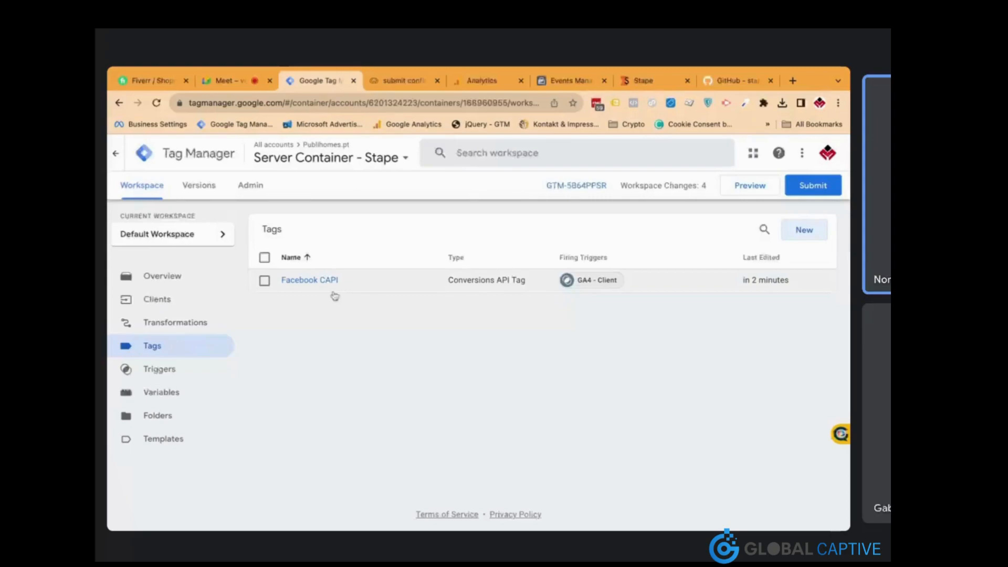
Create a Google Analytics: GA4 tag using the web stream's measurement ID from Analytics
click(790, 226)
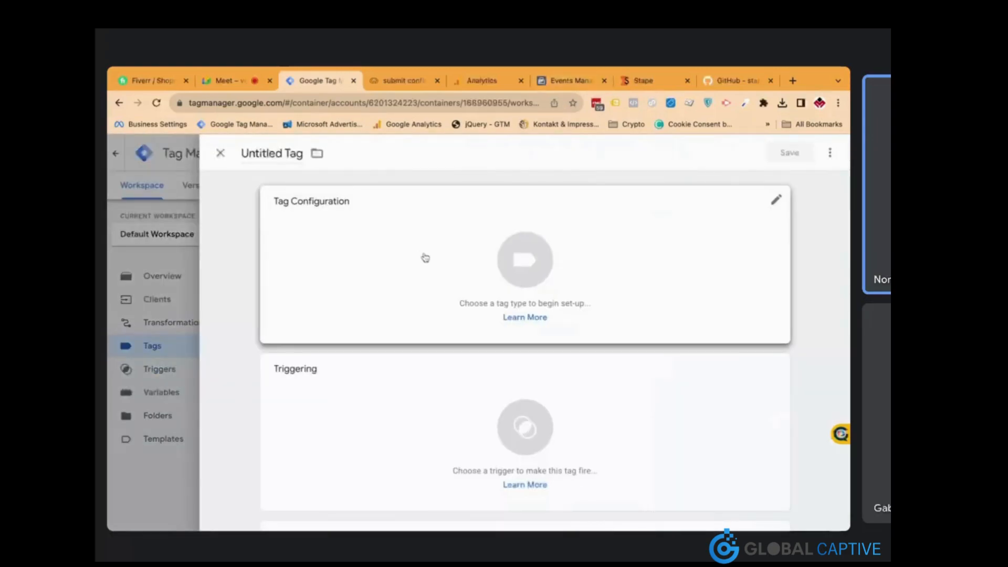
click(443, 256)
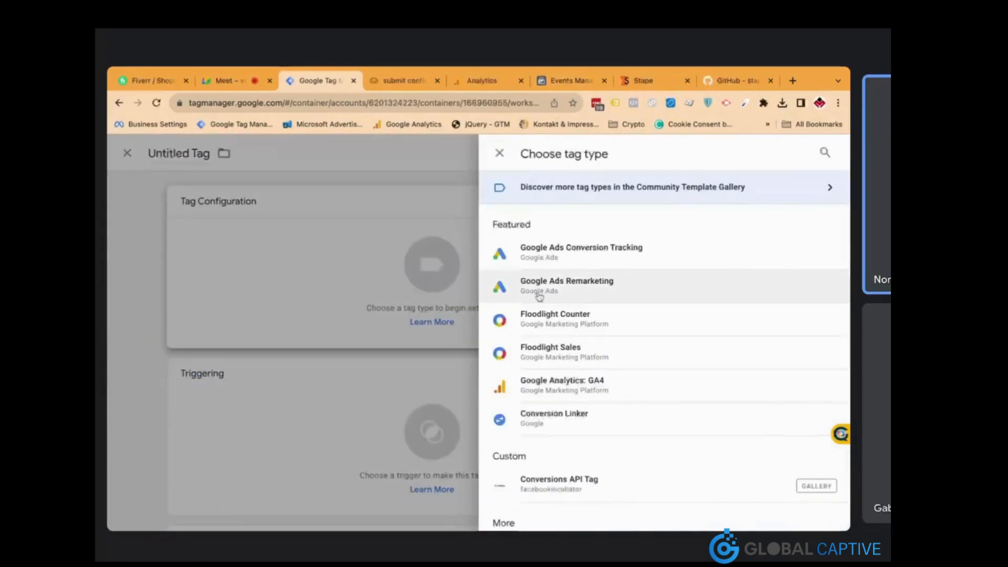
click(598, 387)
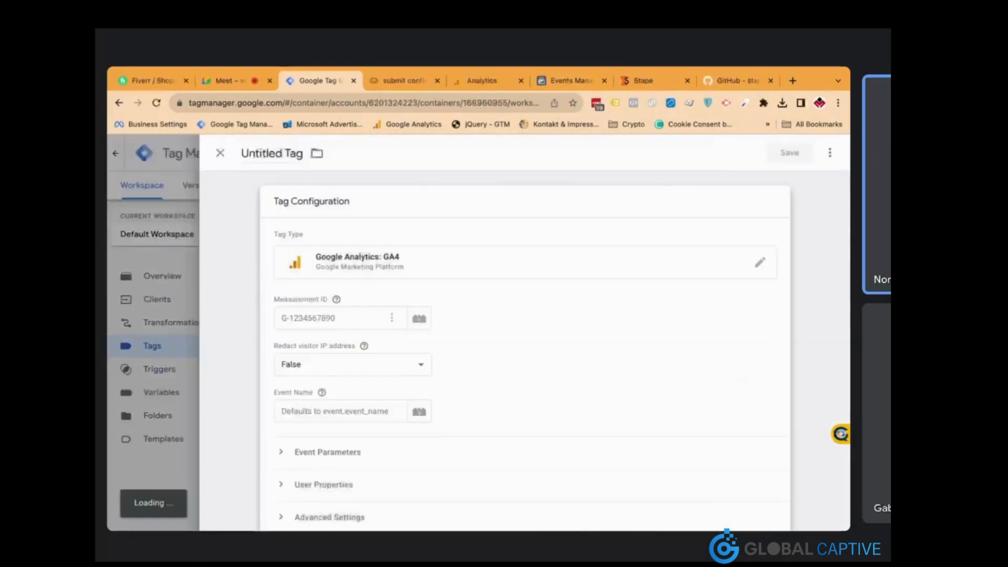
click(482, 80)
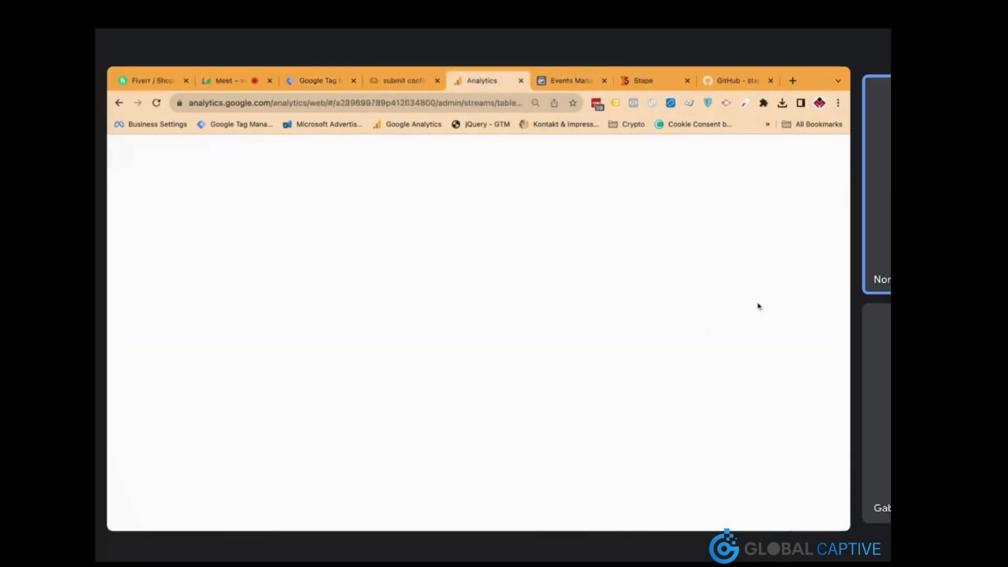
click(762, 262)
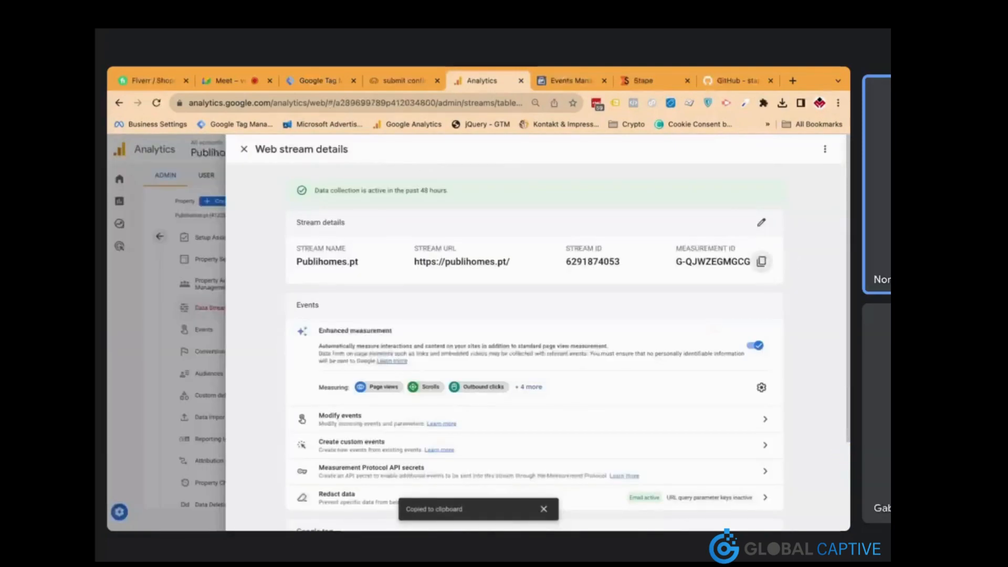
click(330, 85)
click(347, 316)
key(super+v)
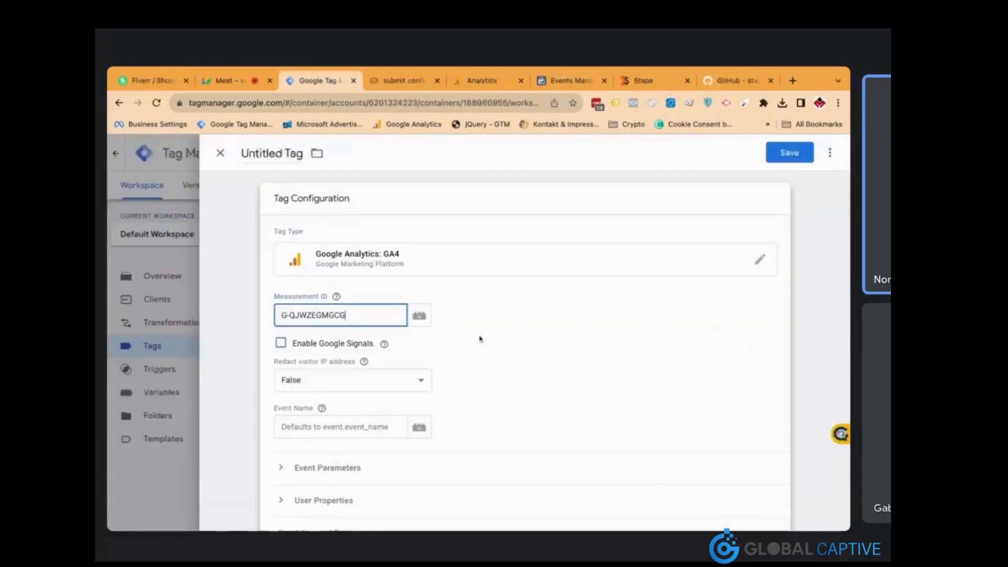
Make the tag fire on GA4 - Client, name it 'GA4 Server Side' and save
scroll(472, 344, down, 6)
click(423, 378)
click(422, 378)
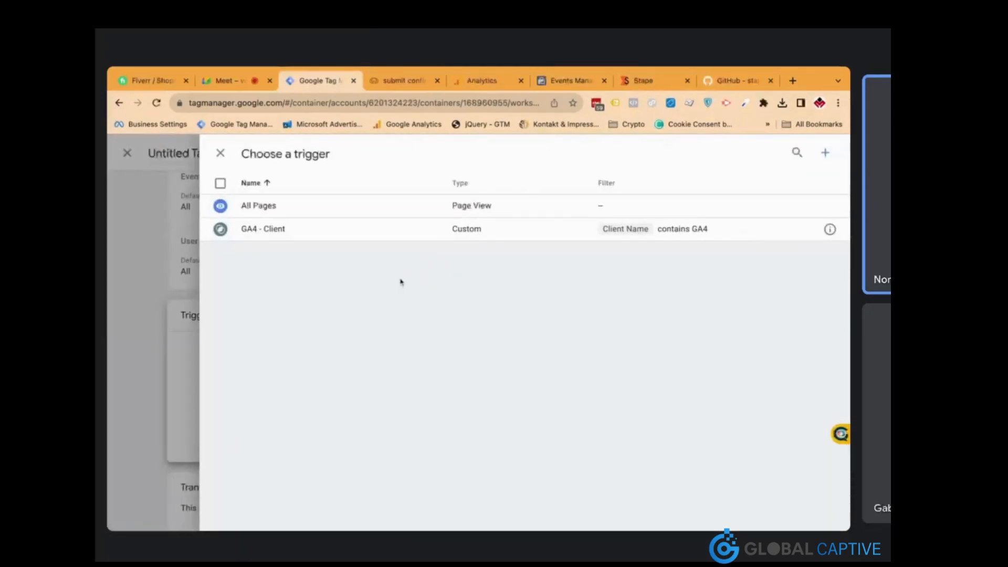
click(387, 237)
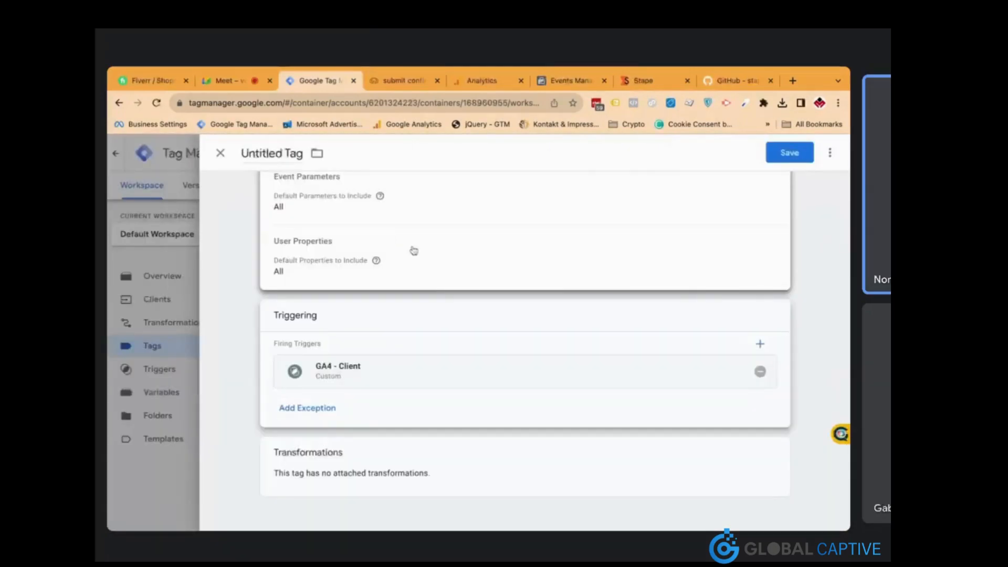
triple_click(276, 153)
text(GA4 SErv)
key(BackSpace)
key(BackSpace)
key(BackSpace)
text(erver Side)
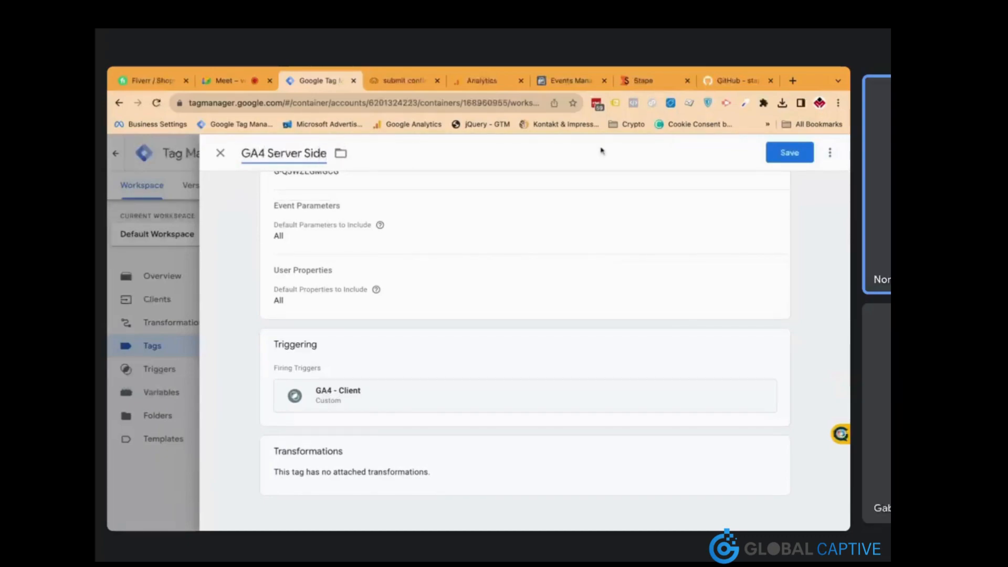
click(789, 152)
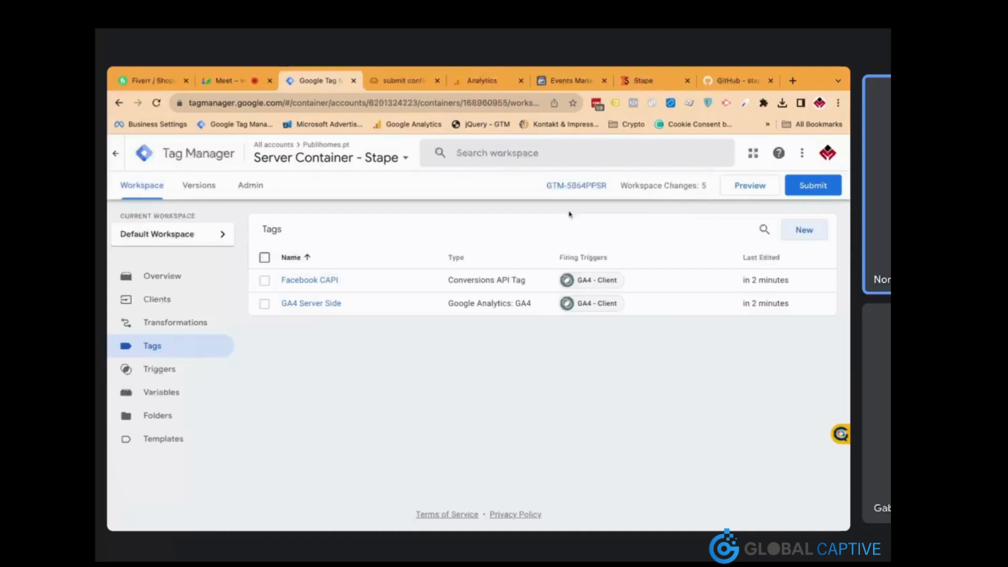
Launch the server container preview, then switch to the publihomes.pt web container and preview it
click(750, 187)
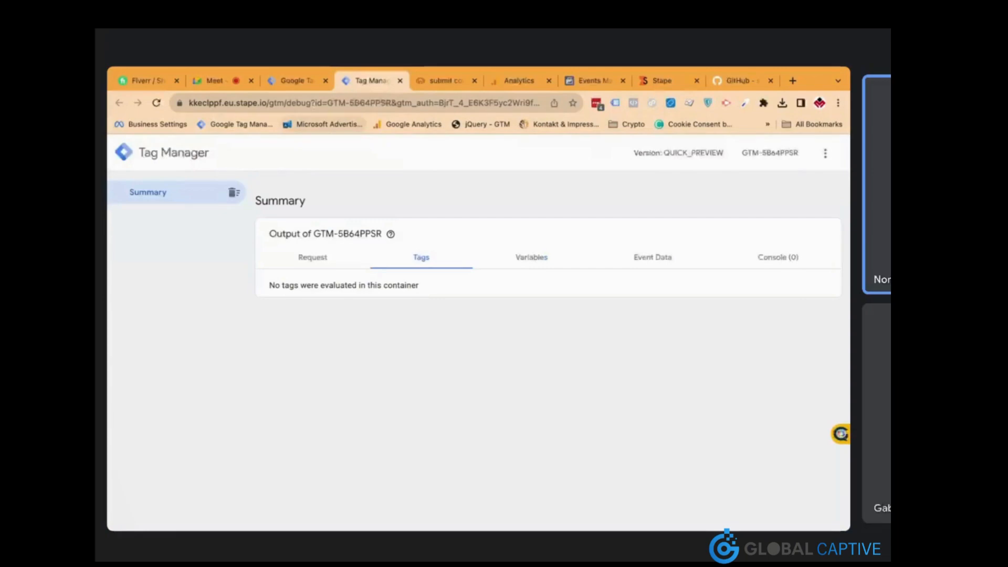
click(308, 82)
click(353, 160)
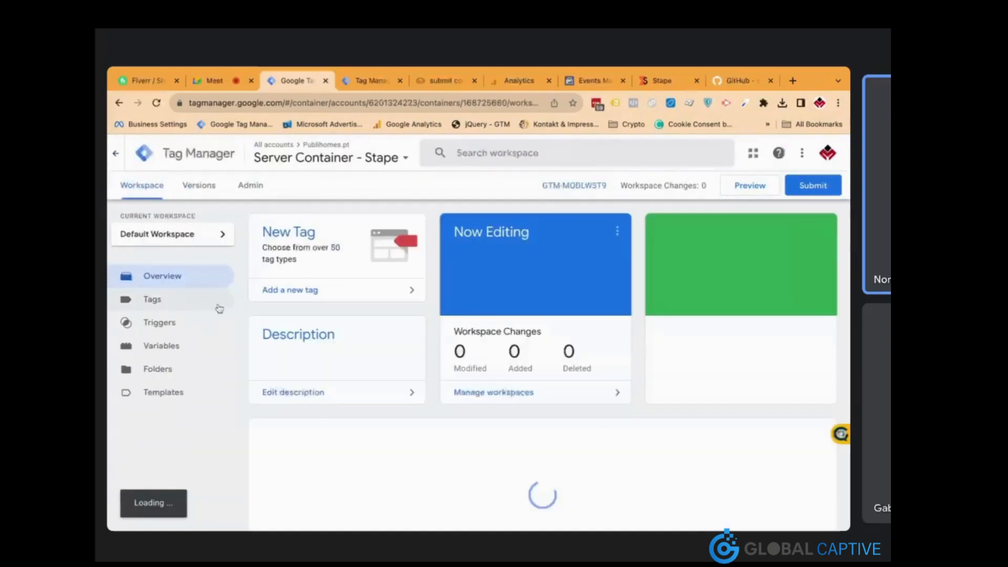
click(197, 303)
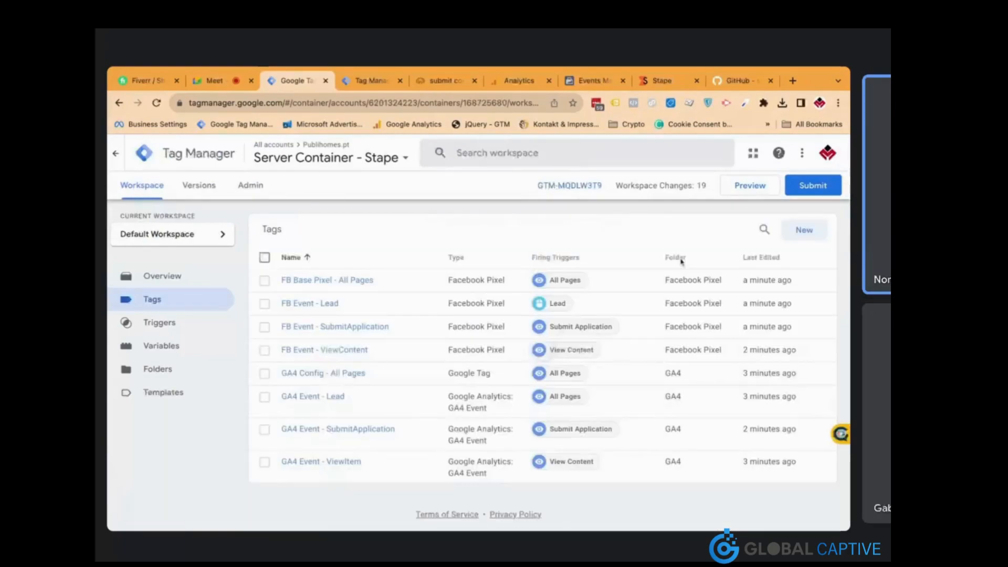
click(752, 192)
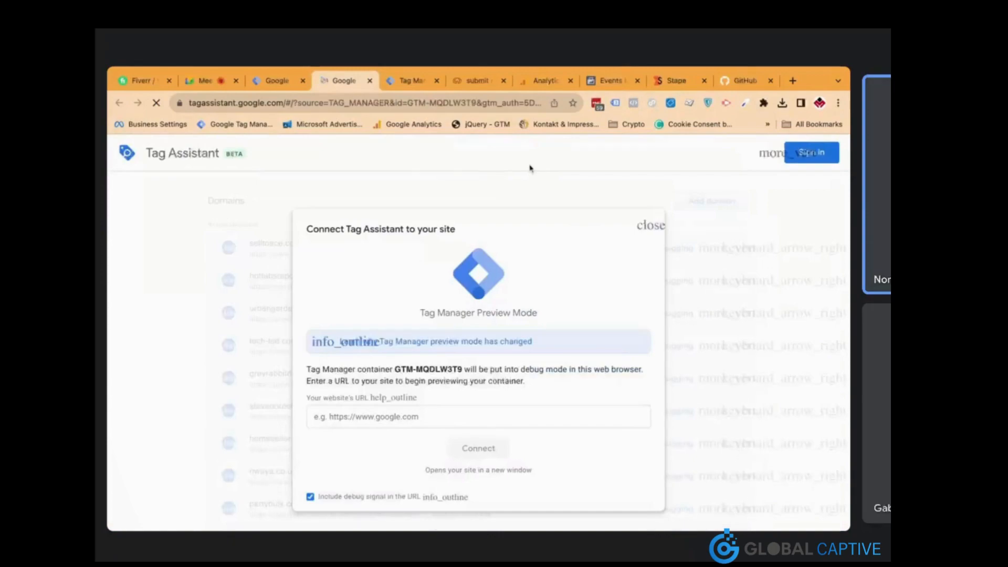
Copy the publihomes.pt home page address and review the Analytics, Facebook and preview tabs
click(481, 83)
key(BackSpace)
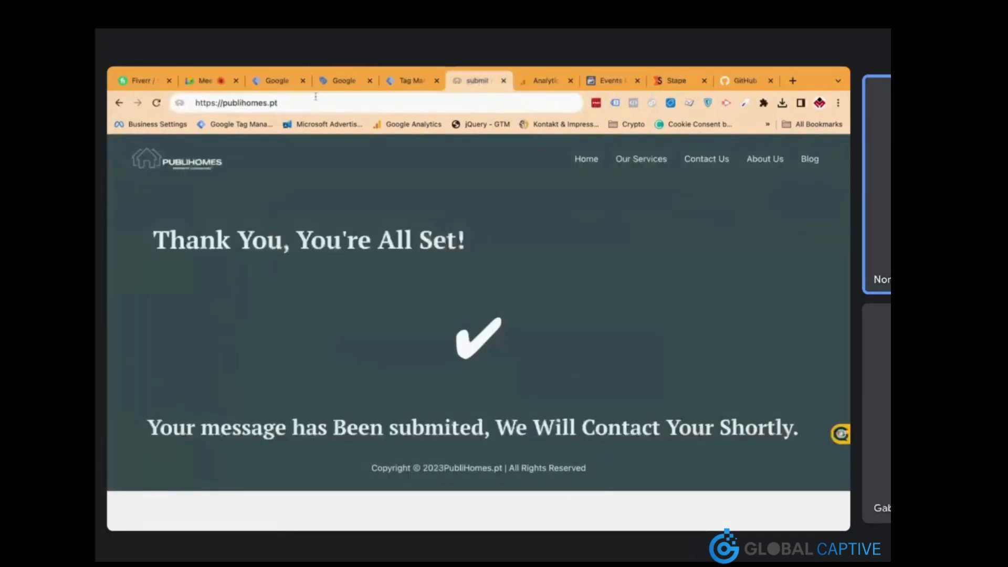
key(ctrl+a)
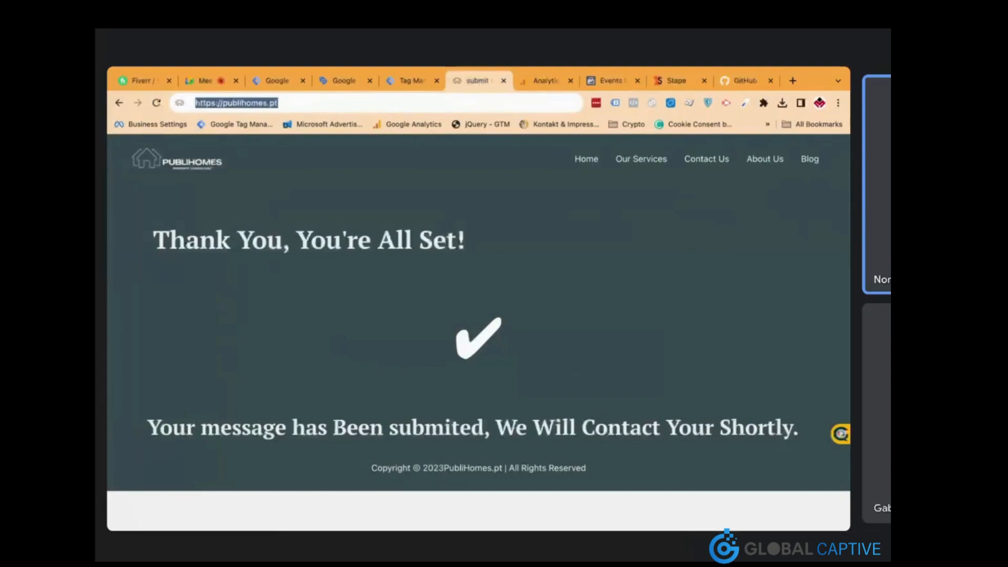
click(543, 81)
click(503, 81)
click(422, 86)
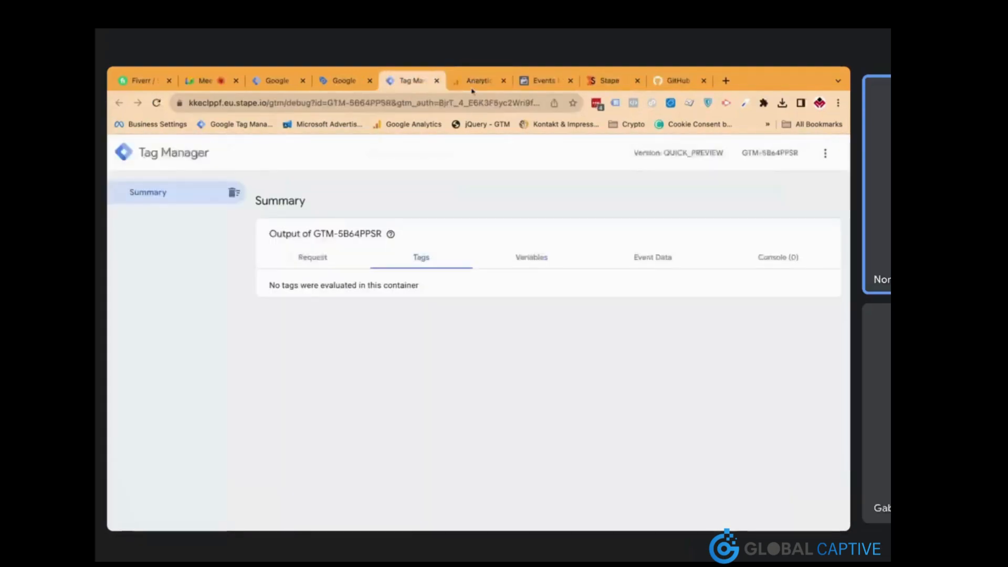
click(472, 87)
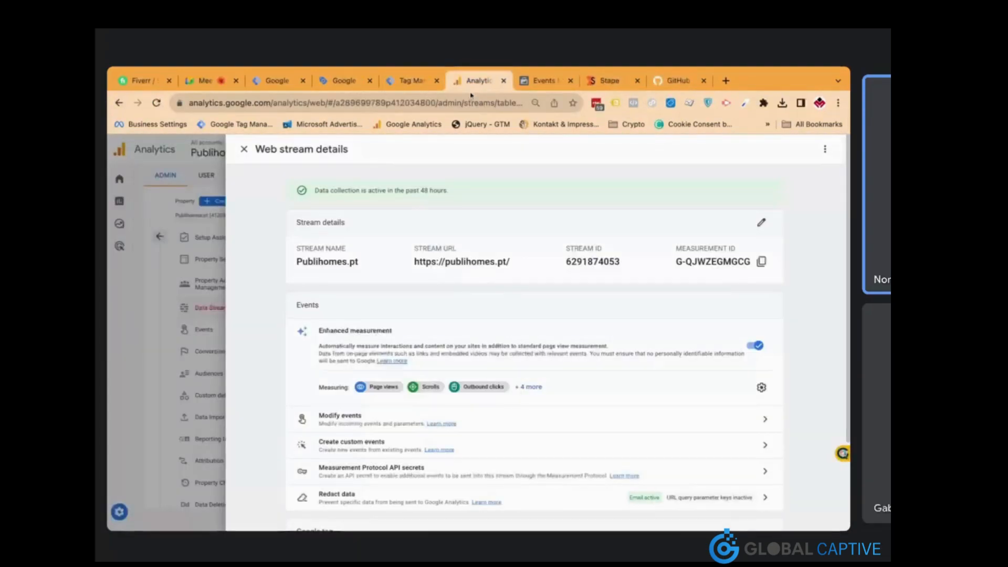
click(244, 149)
scroll(230, 431, down, 2)
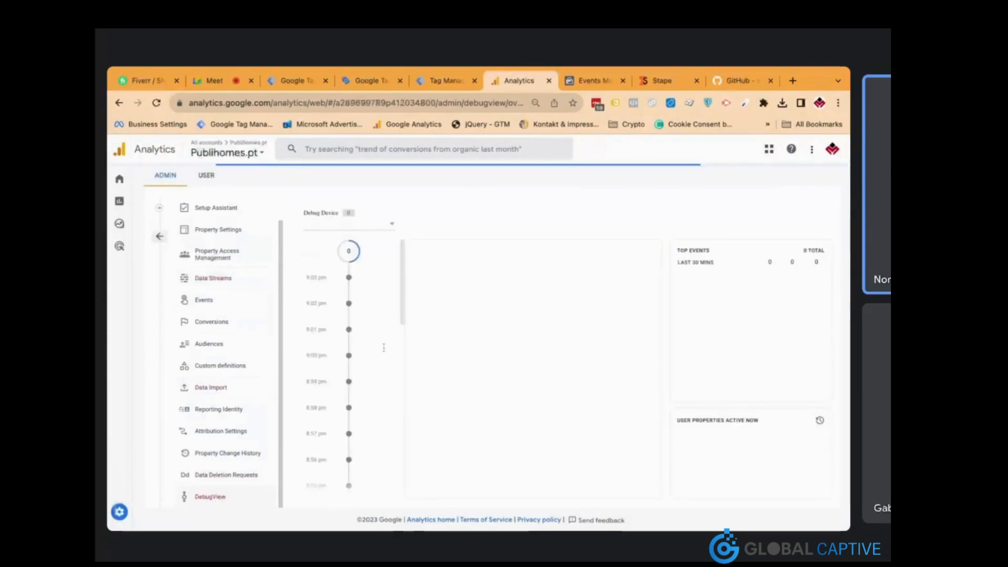
click(605, 84)
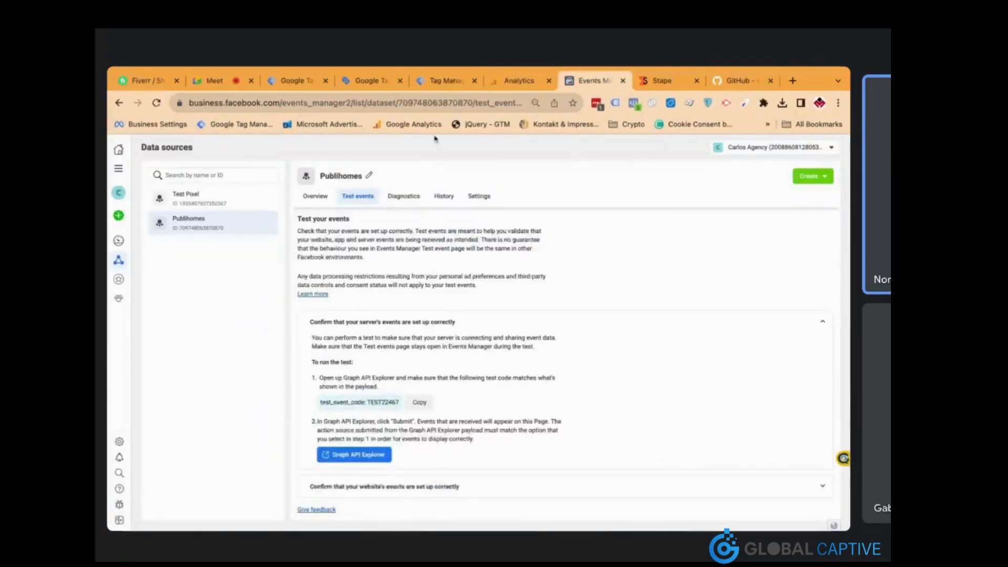
click(431, 81)
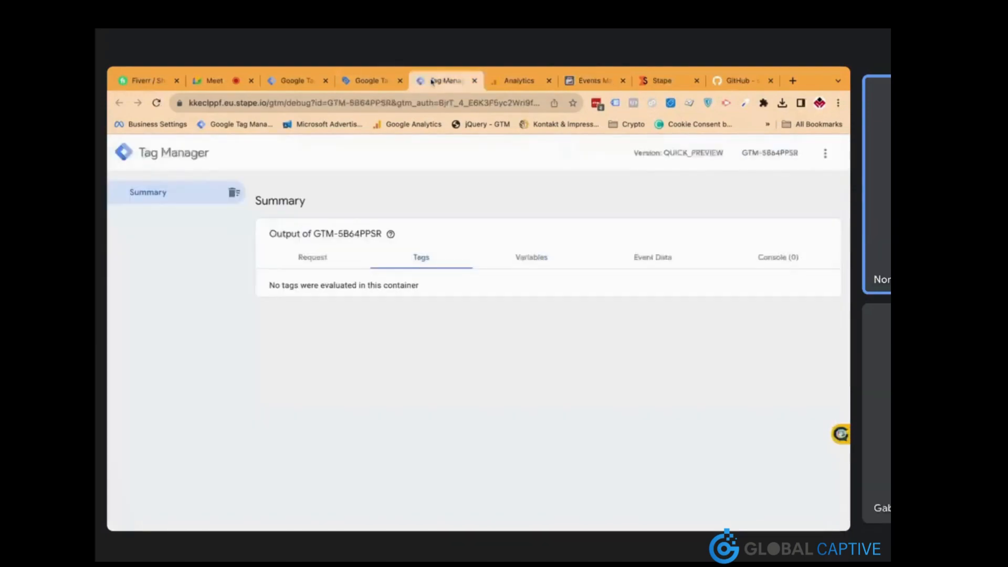
click(372, 91)
click(431, 412)
key(super+v)
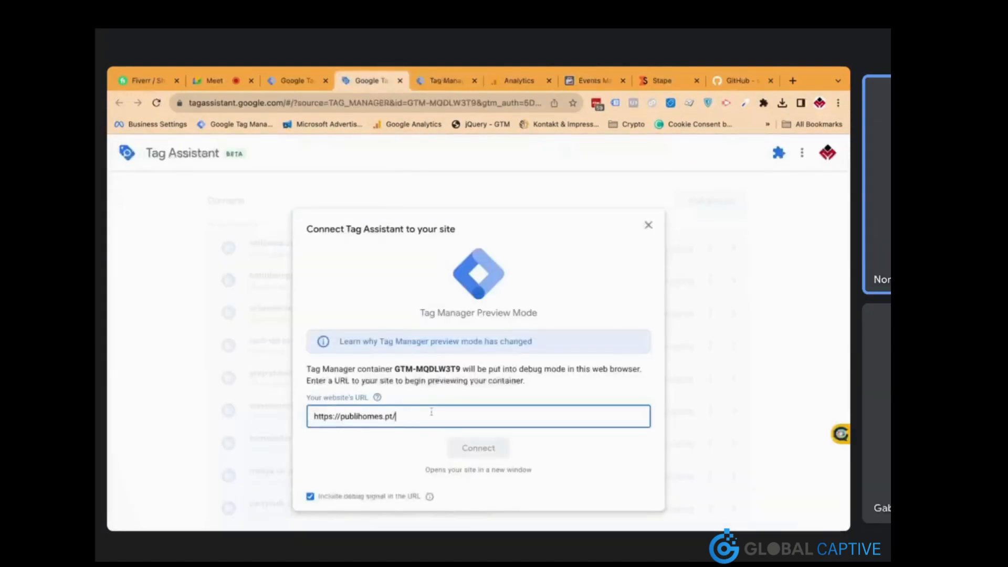
click(468, 449)
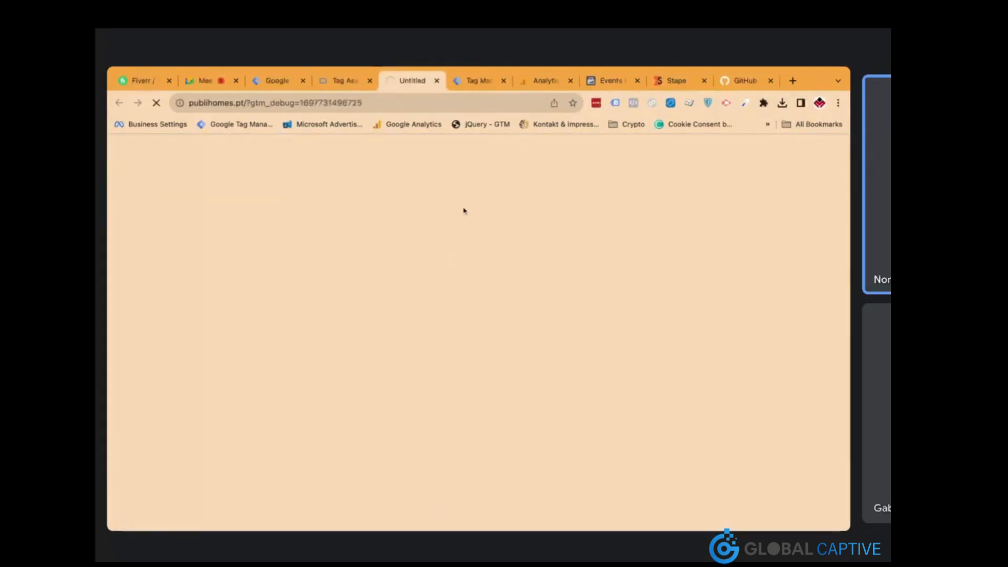
click(545, 84)
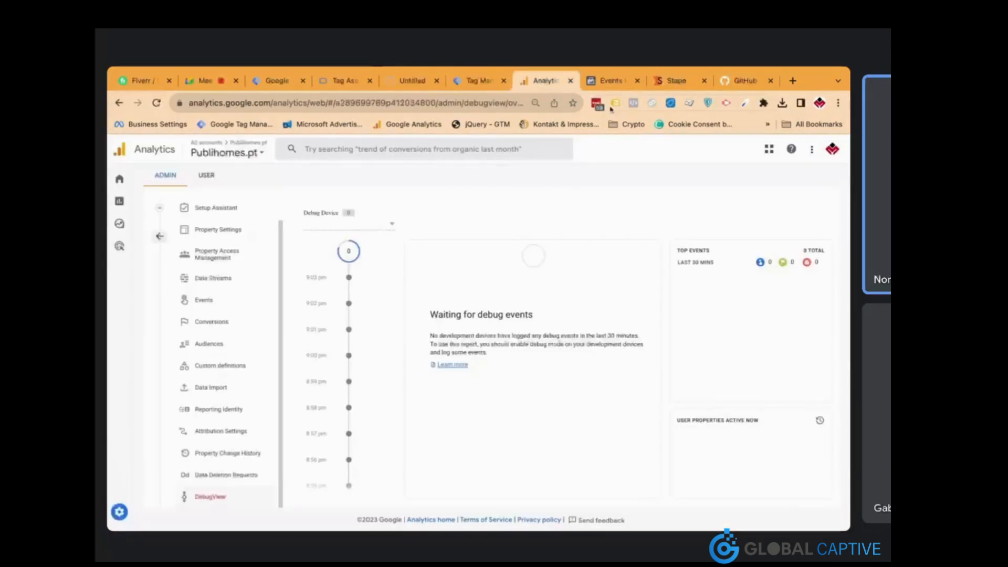
click(606, 90)
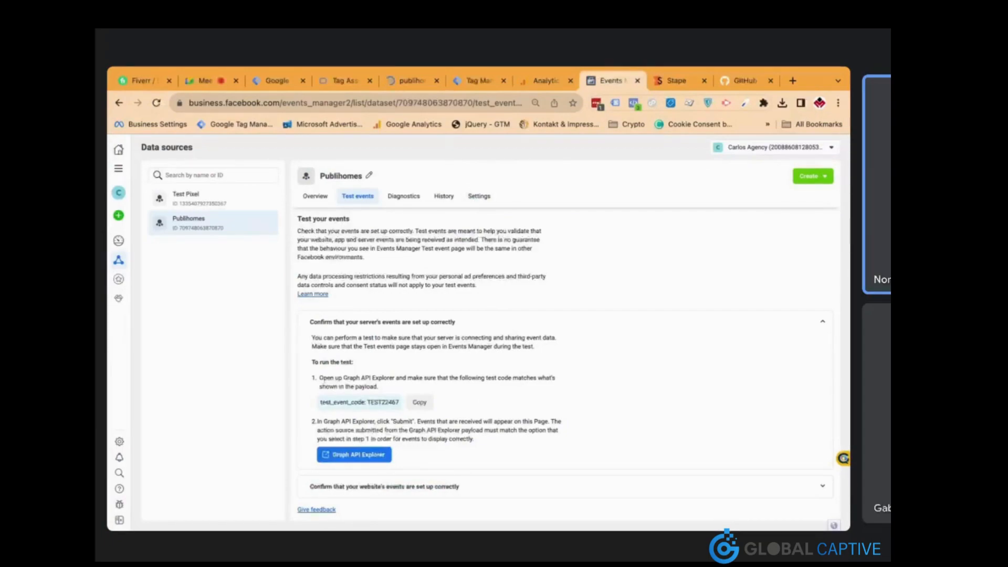
click(419, 86)
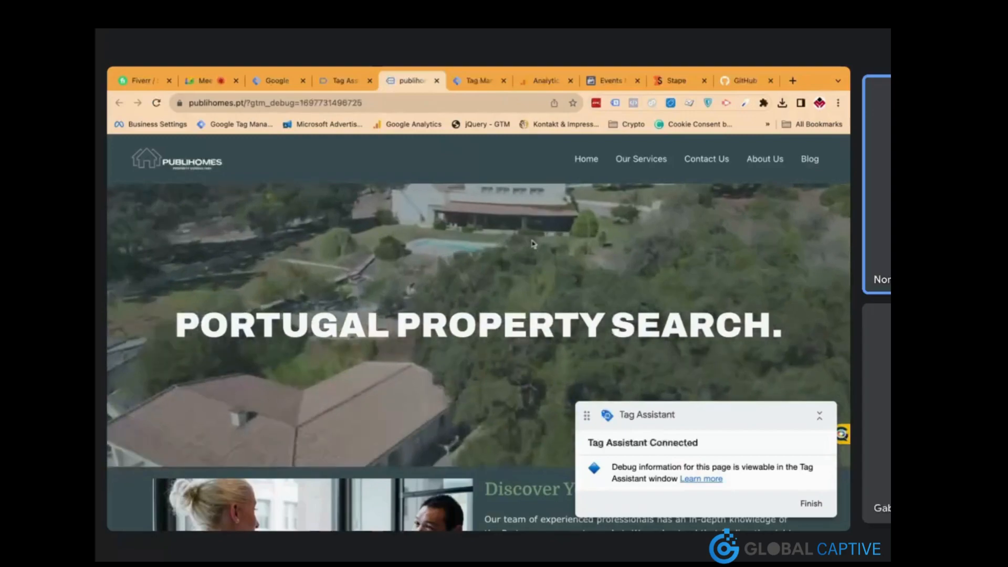
Scroll through the publihomes.pt services section, then view Tag Assistant's fired and unfired tags summary
scroll(533, 244, down, 1)
scroll(533, 244, down, 4)
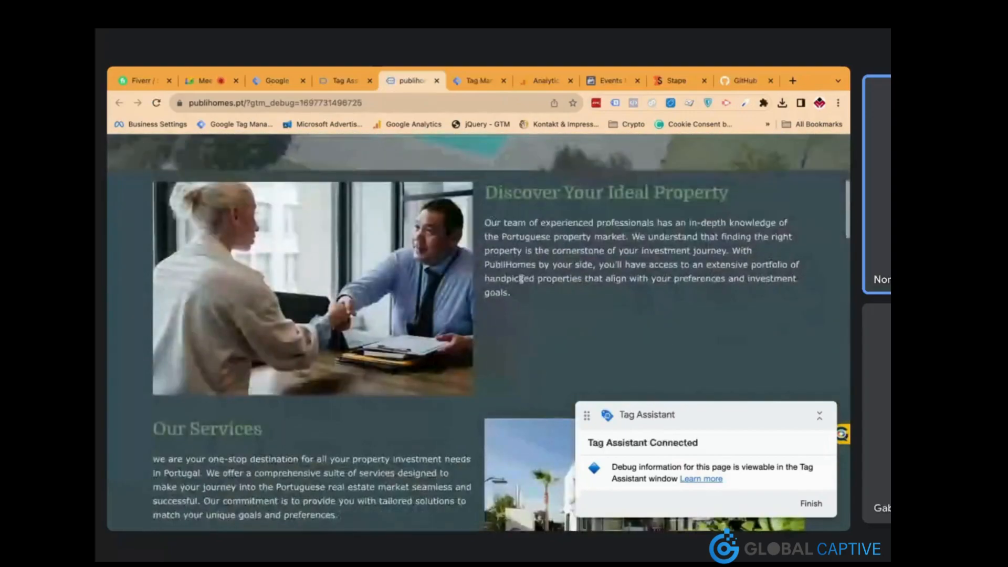
scroll(521, 279, down, 9)
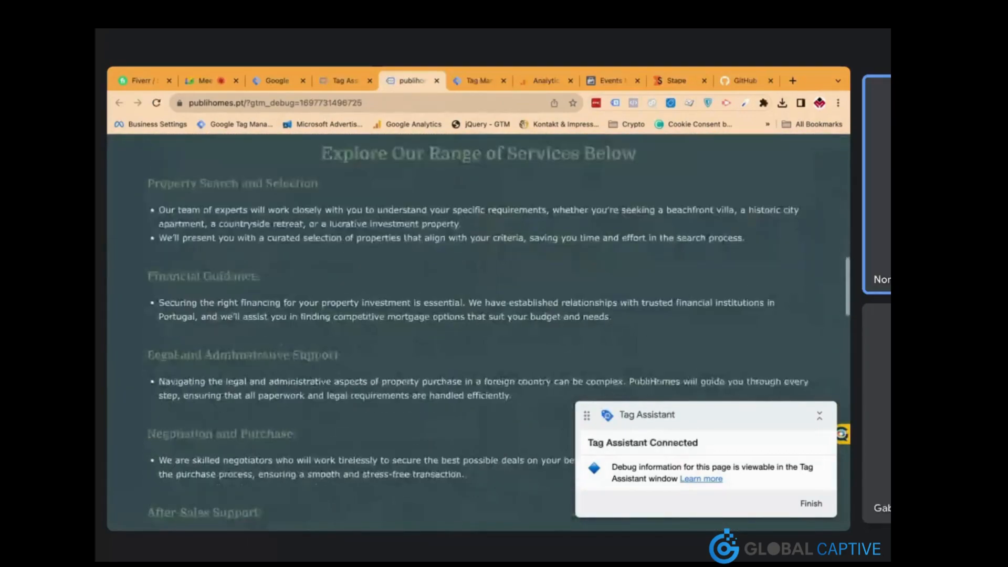
scroll(507, 228, down, 1)
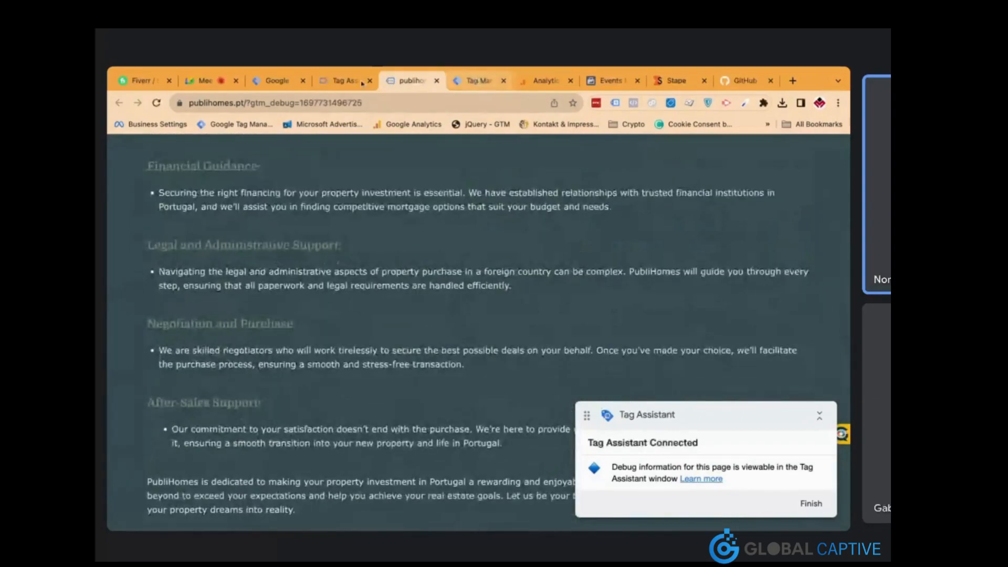
click(344, 80)
click(267, 294)
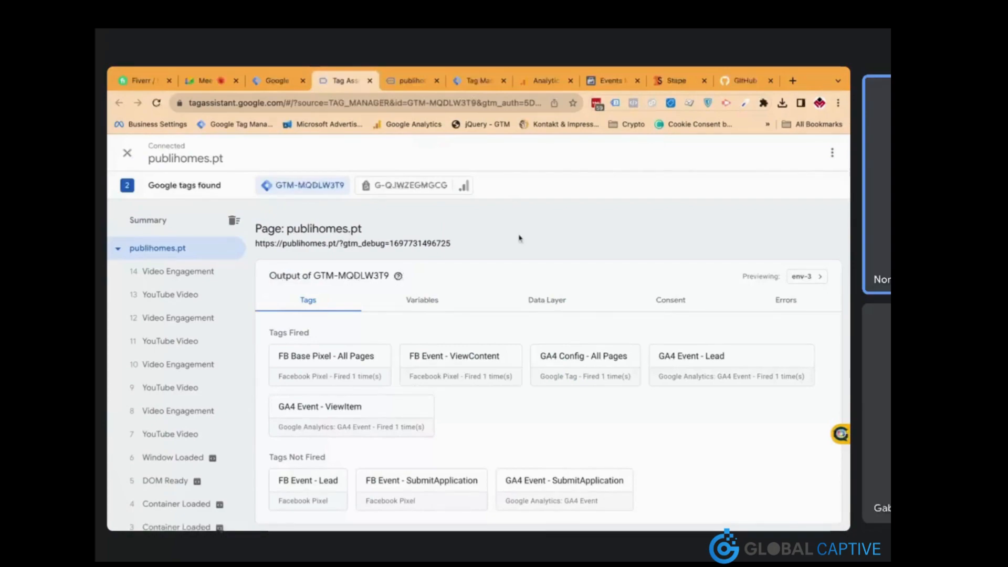
Replace the GA4 Event - Lead tag's All Pages trigger with the Lead trigger and save
click(284, 85)
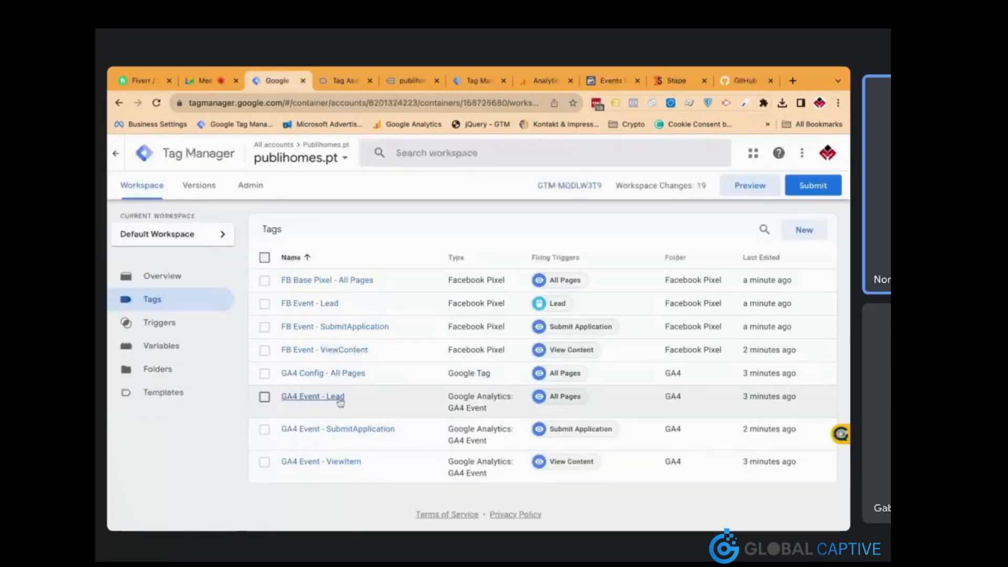
click(336, 397)
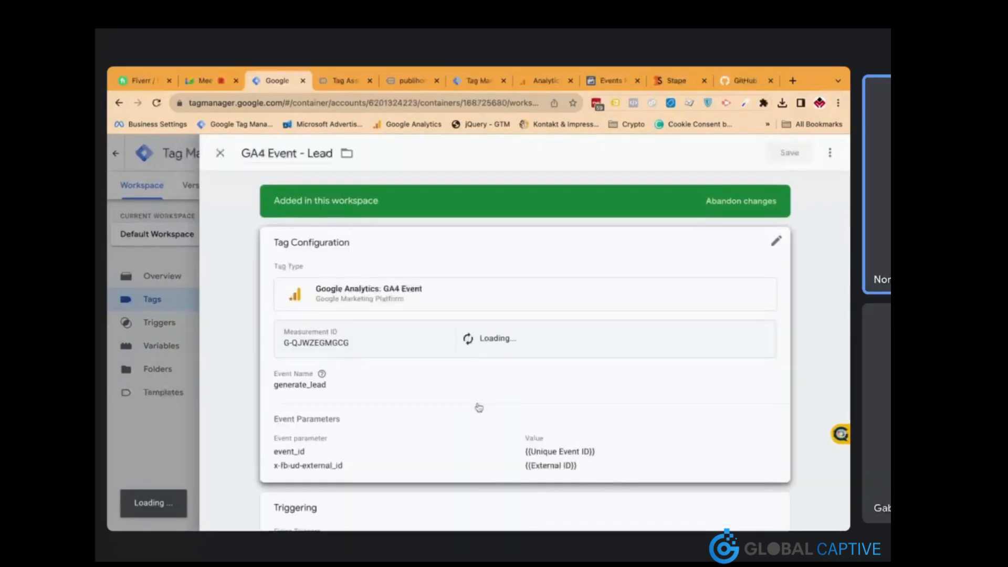
scroll(478, 407, down, 2)
click(461, 432)
click(758, 485)
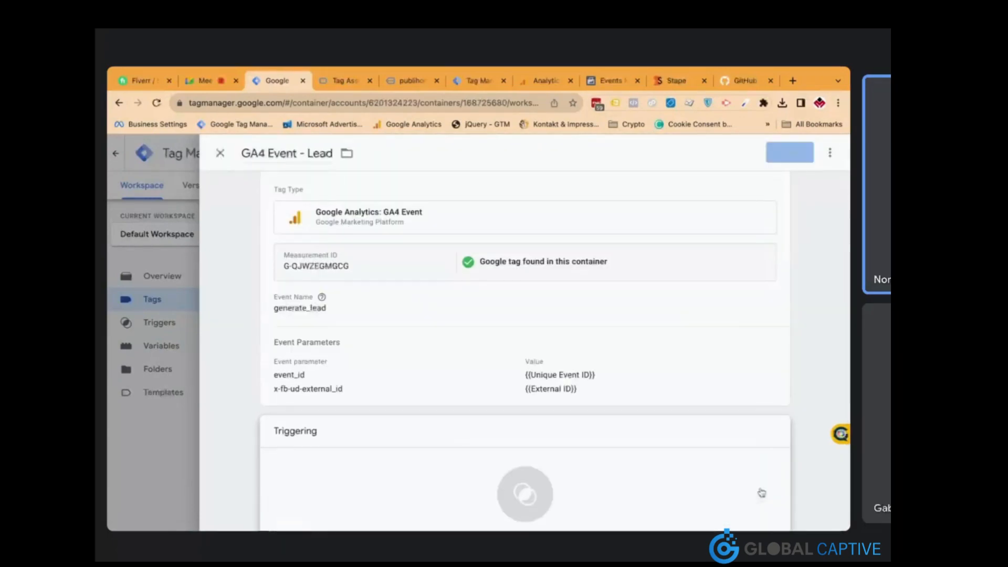
click(657, 489)
click(415, 285)
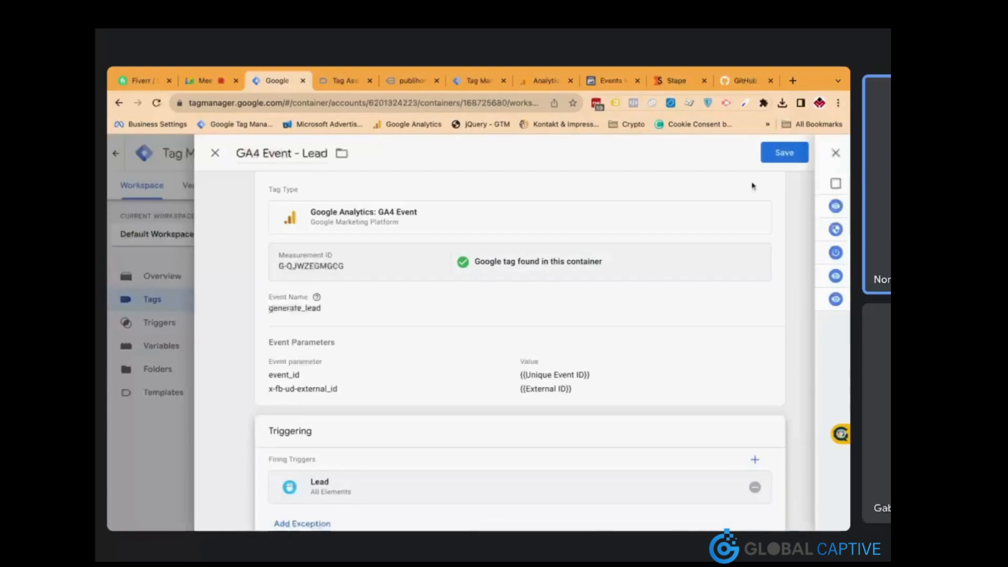
click(787, 153)
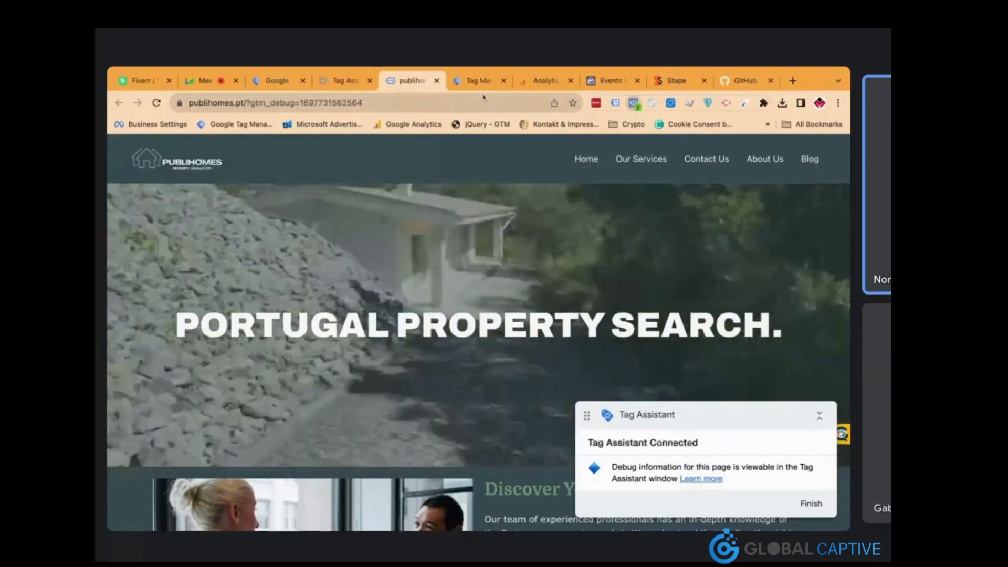
Review the Publihomes server test events in Events Manager, then switch to the server preview
click(595, 84)
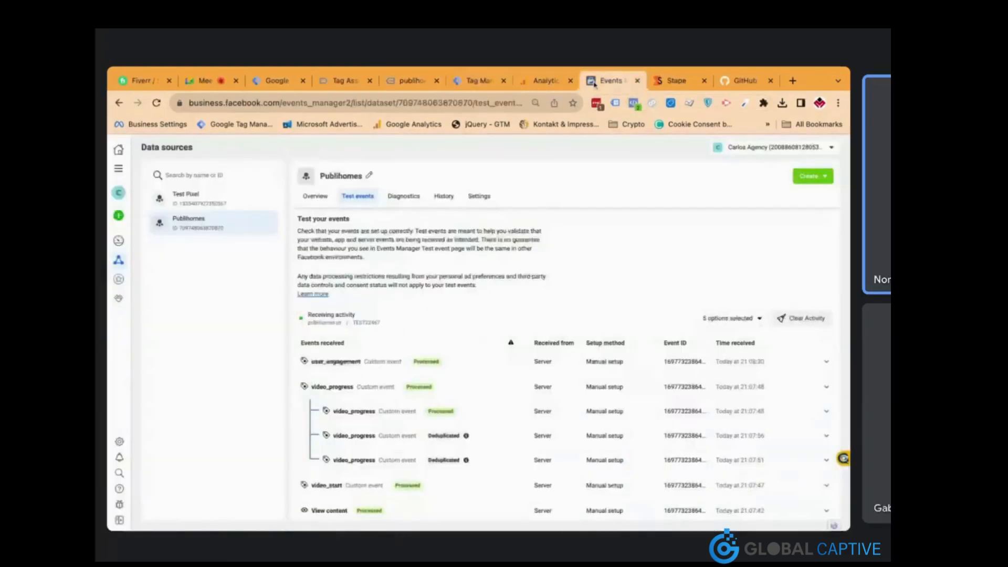
scroll(513, 338, down, 3)
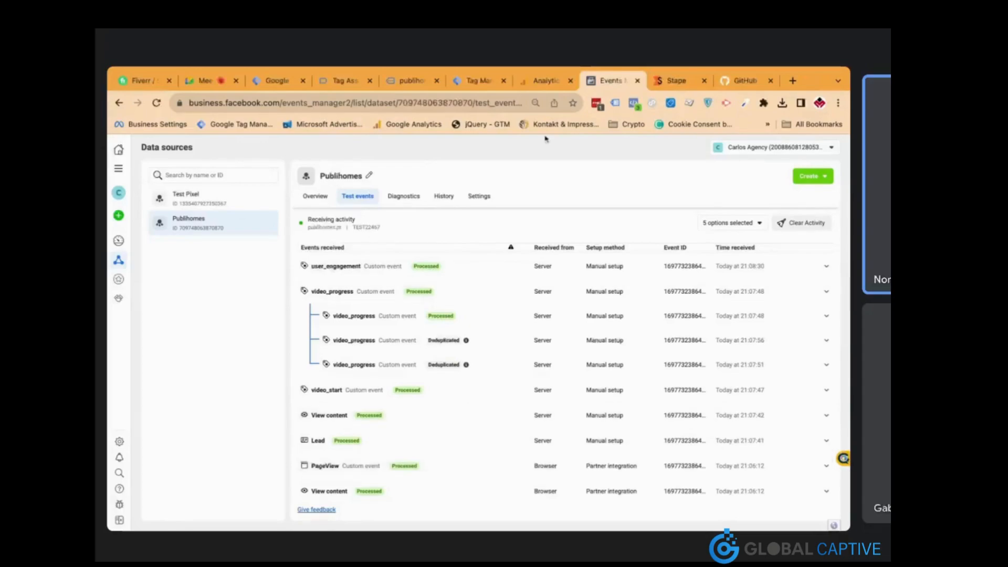
click(477, 84)
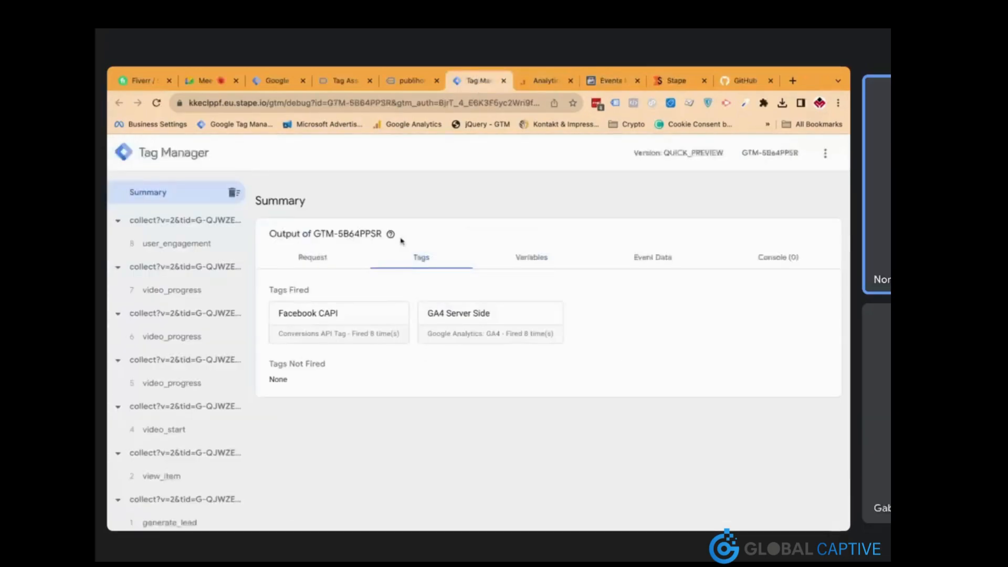
Verify Facebook CAPI and GA4 Server Side succeeded for view_item and page_view, then revisit Facebook test events
scroll(218, 336, down, 1)
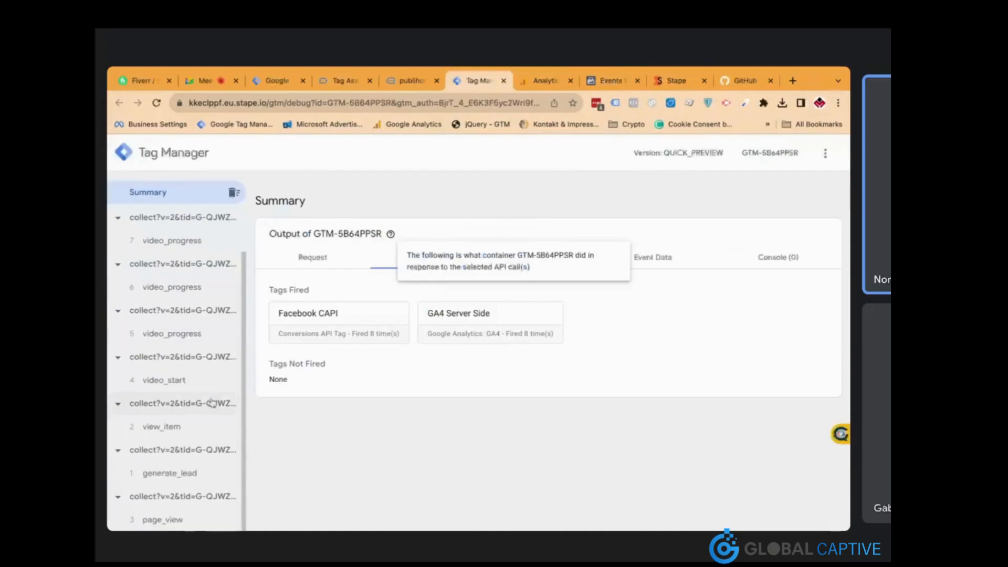
click(201, 428)
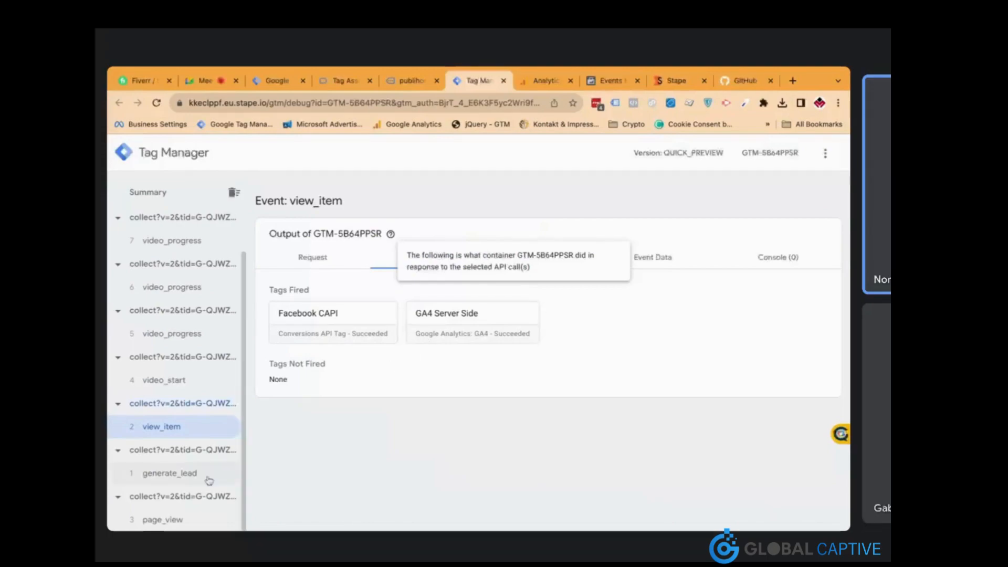
click(184, 519)
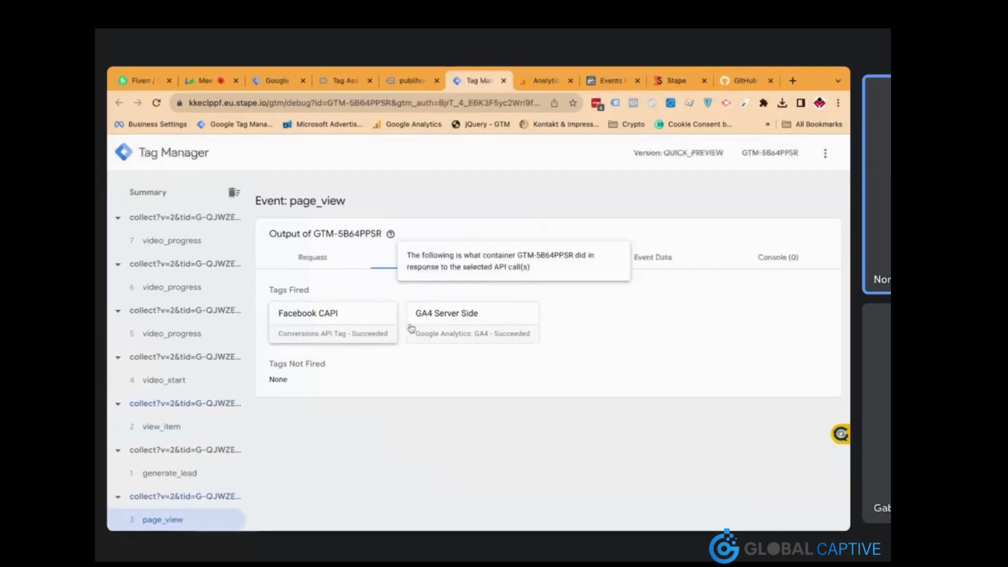
click(605, 81)
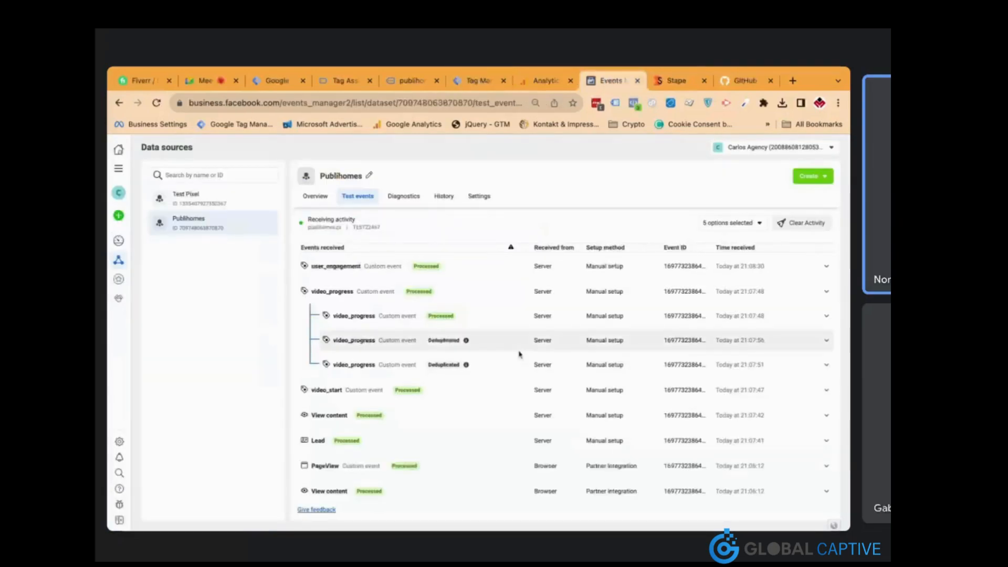
scroll(520, 354, up, 3)
scroll(519, 355, down, 3)
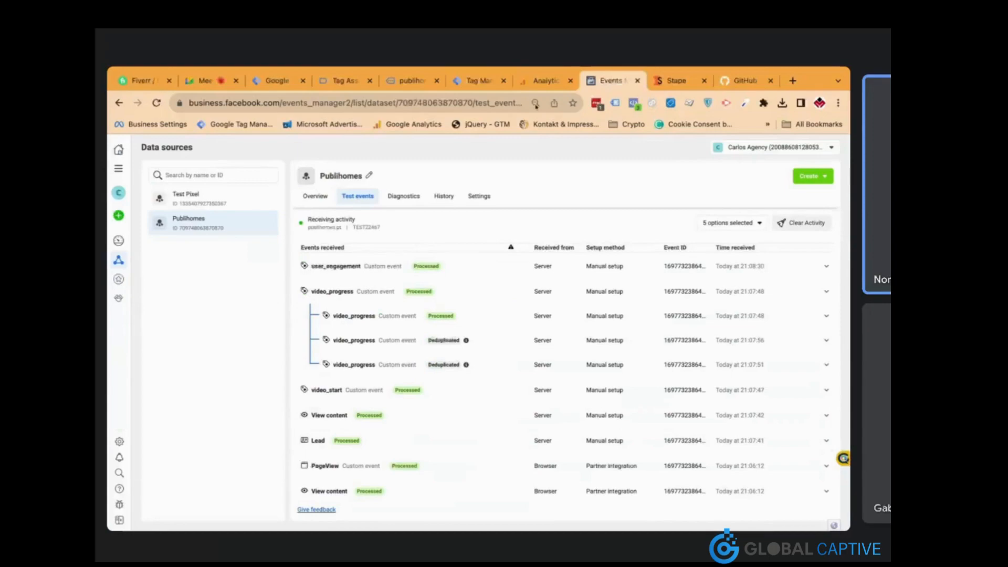
Load the Apple debug device's timeline in Analytics DebugView, then return to Events Manager test events
click(540, 84)
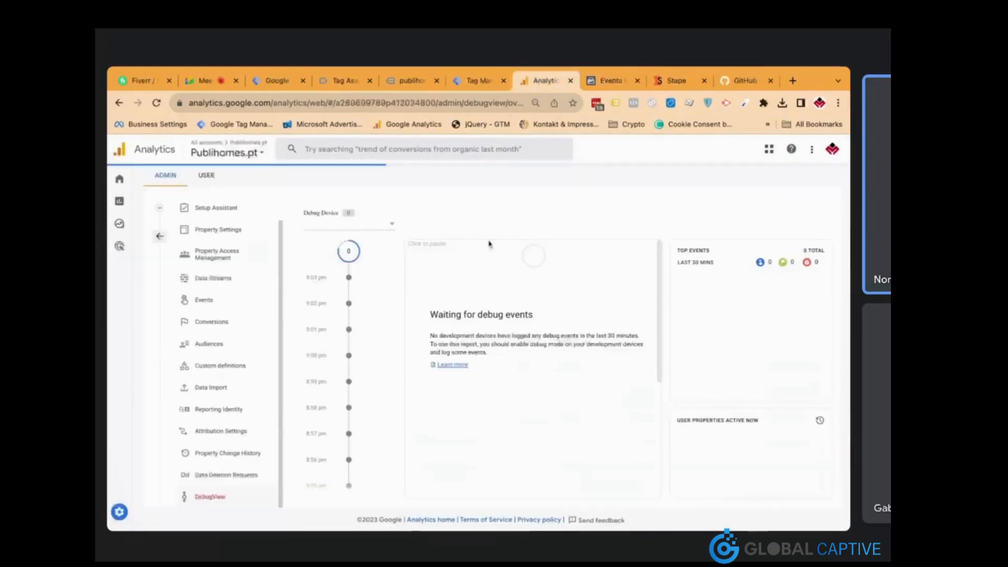
click(389, 227)
click(370, 227)
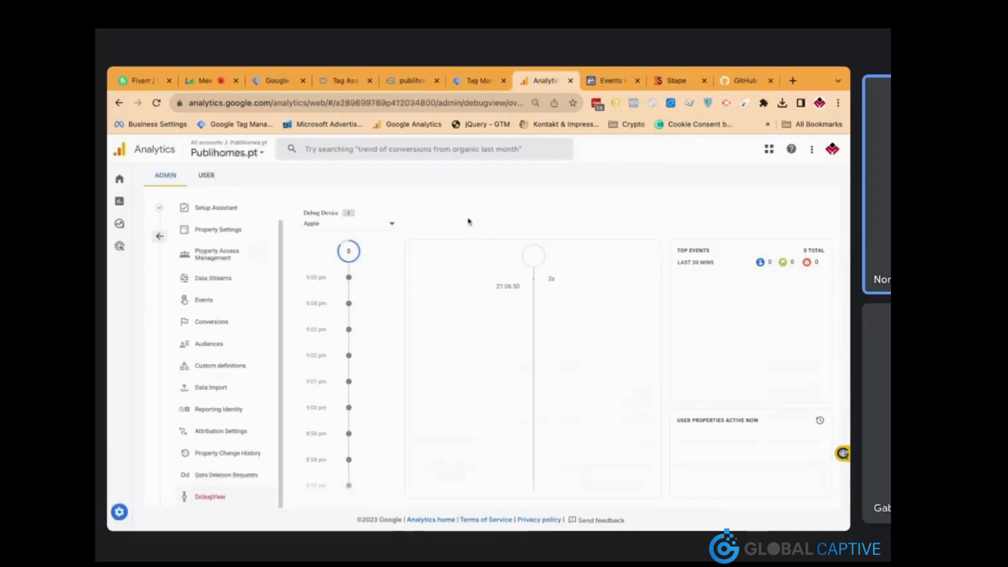
click(609, 88)
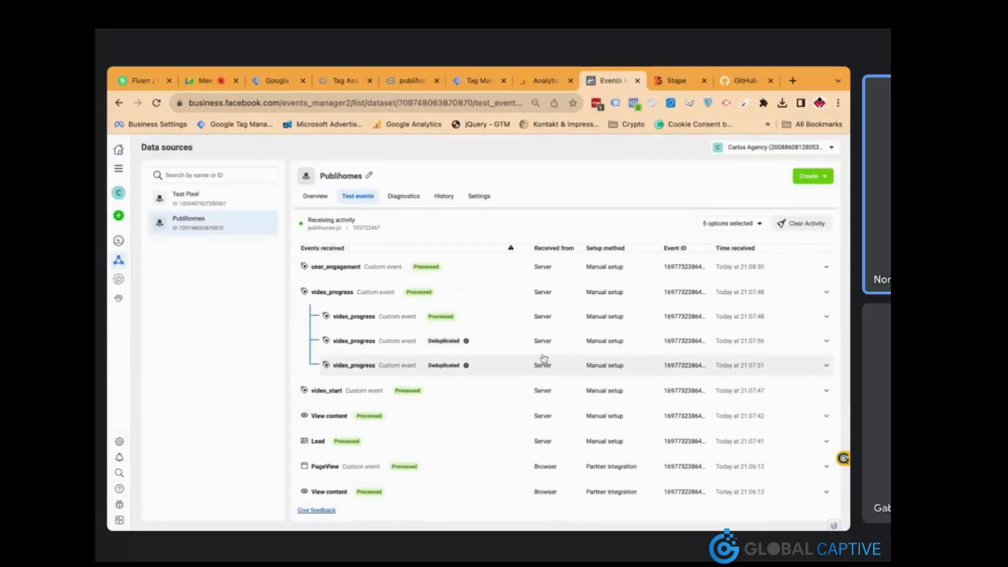
Reload the Events Manager test events page to clear old events, then switch to publihomes.pt
scroll(525, 294, up, 3)
scroll(512, 344, down, 3)
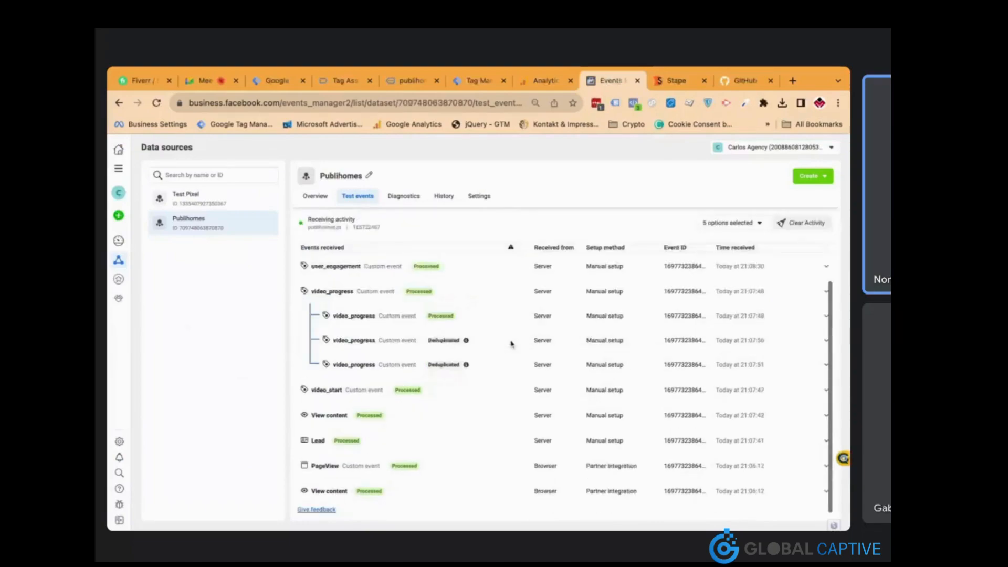
click(439, 103)
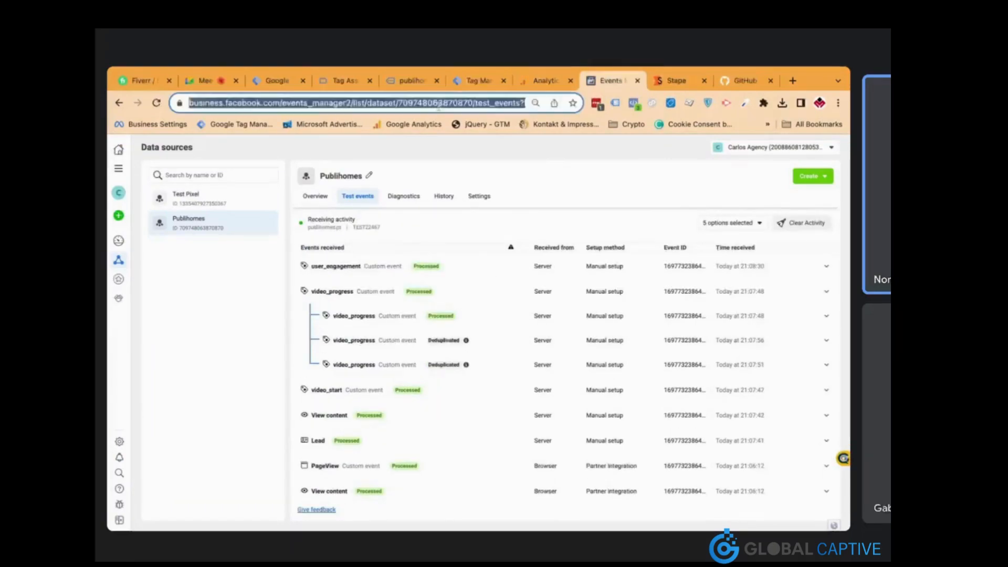
key(Return)
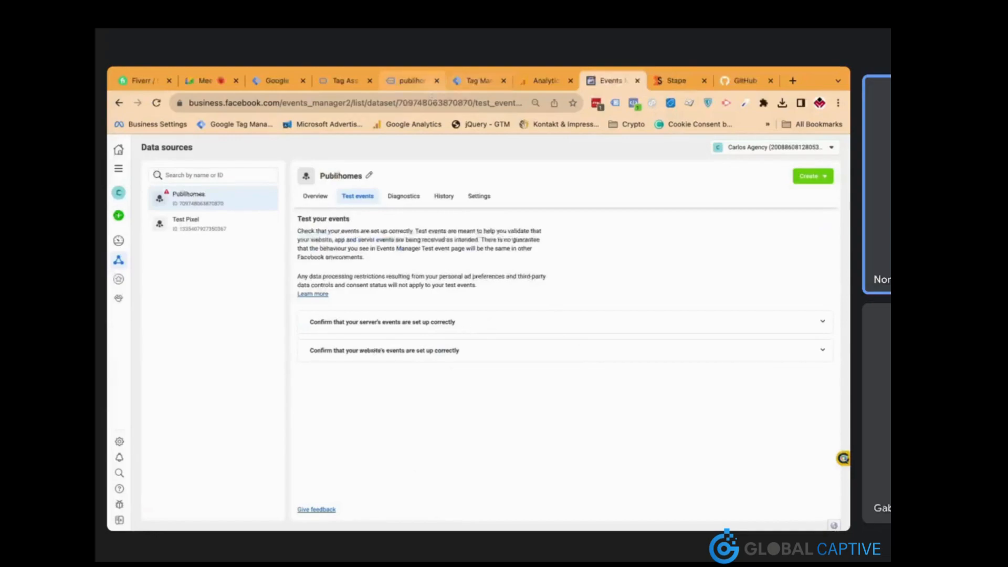
click(475, 81)
click(415, 81)
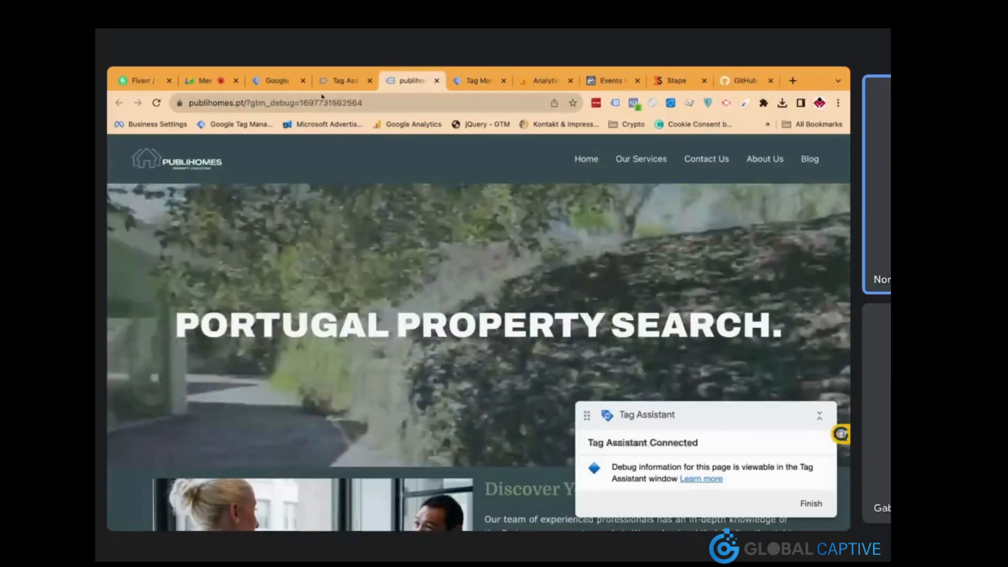
Reload publihomes.pt to send fresh events, then view the new PageView and View content test events
click(360, 103)
key(Return)
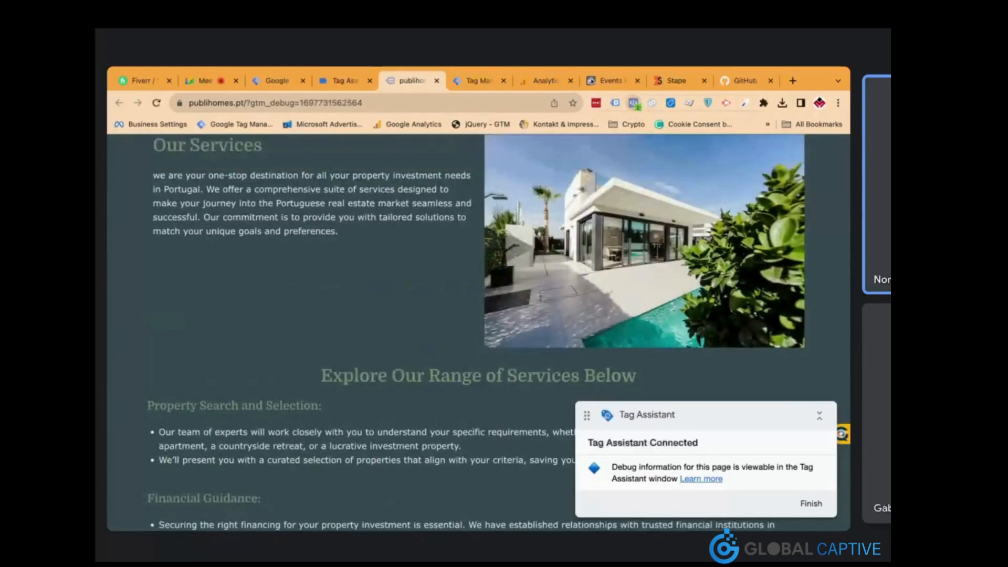
click(598, 81)
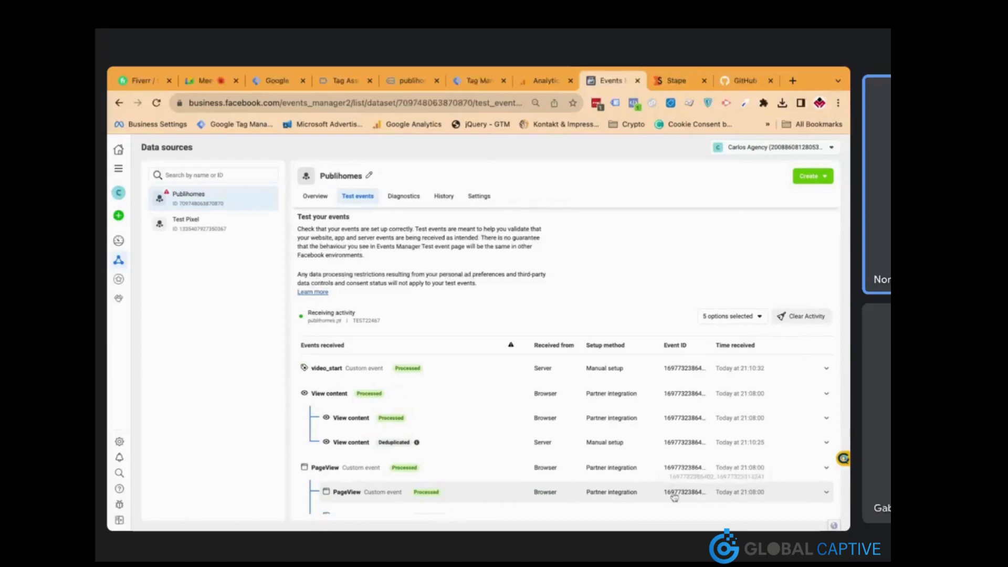
Check the deduplicated server PageView and View content rows, then scroll publihomes.pt to its contact form
scroll(508, 473, down, 1)
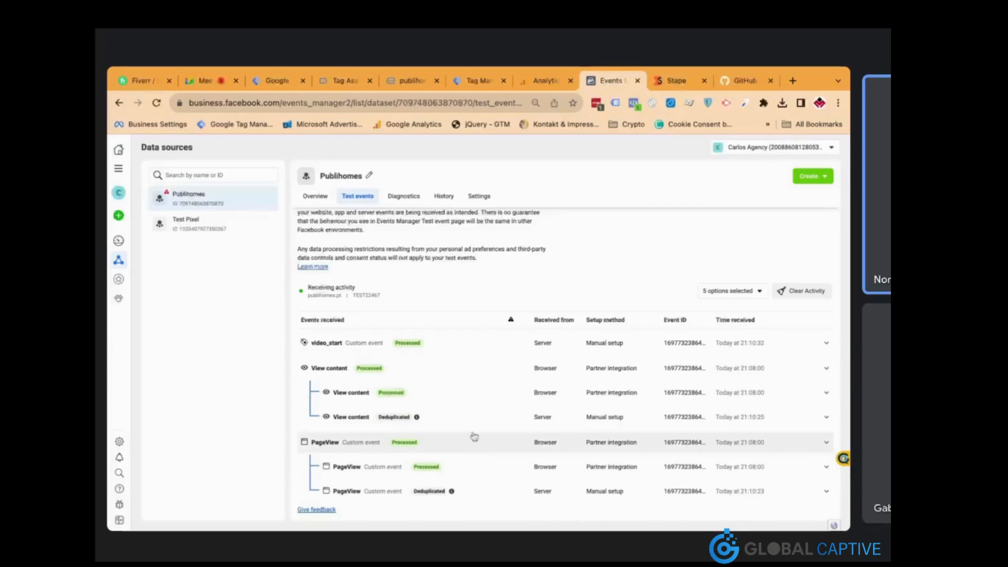
click(411, 81)
scroll(449, 303, down, 15)
scroll(449, 303, down, 4)
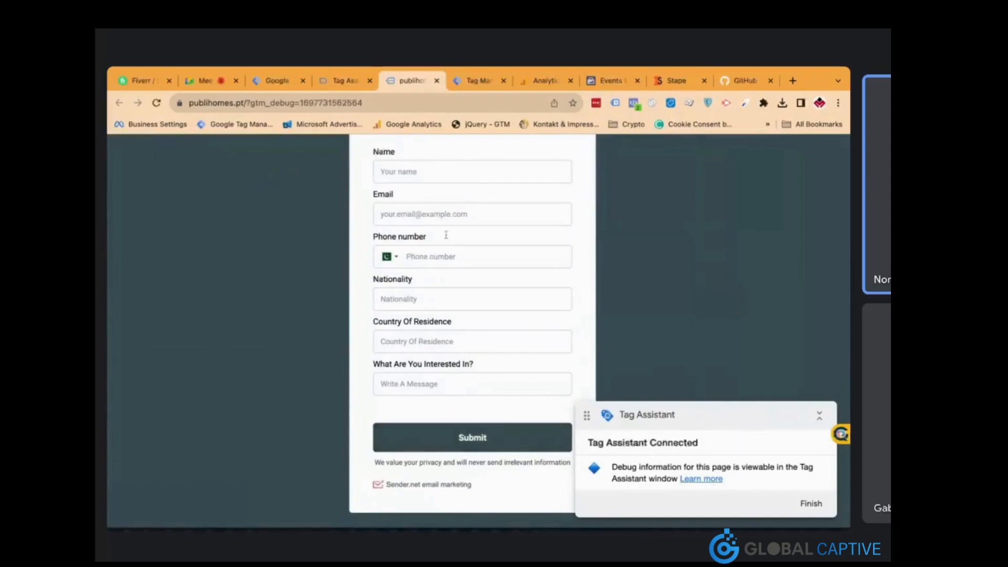
Autofill the contact form, enter a phone number, 'test' for nationality and message, and submit
click(463, 210)
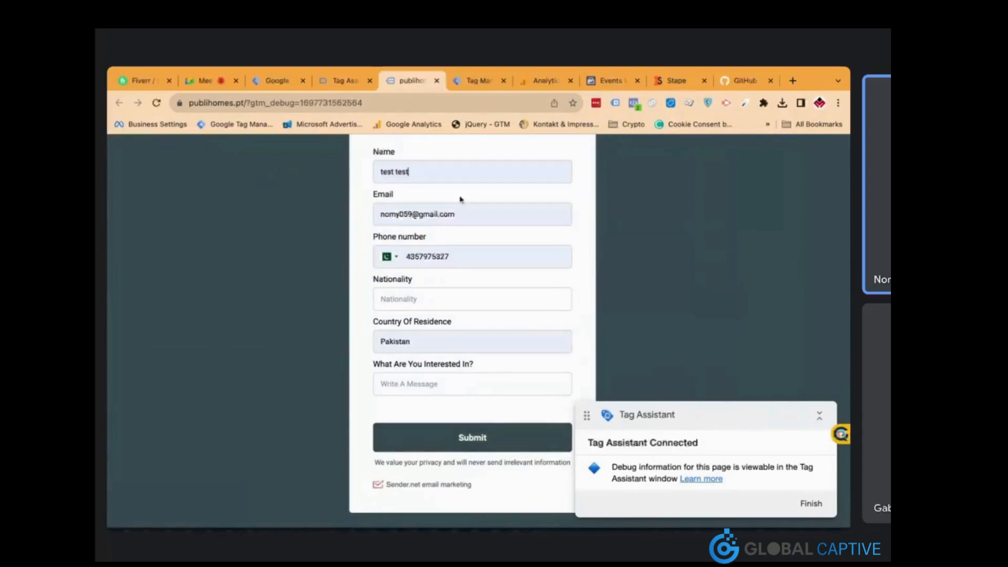
double_click(423, 262)
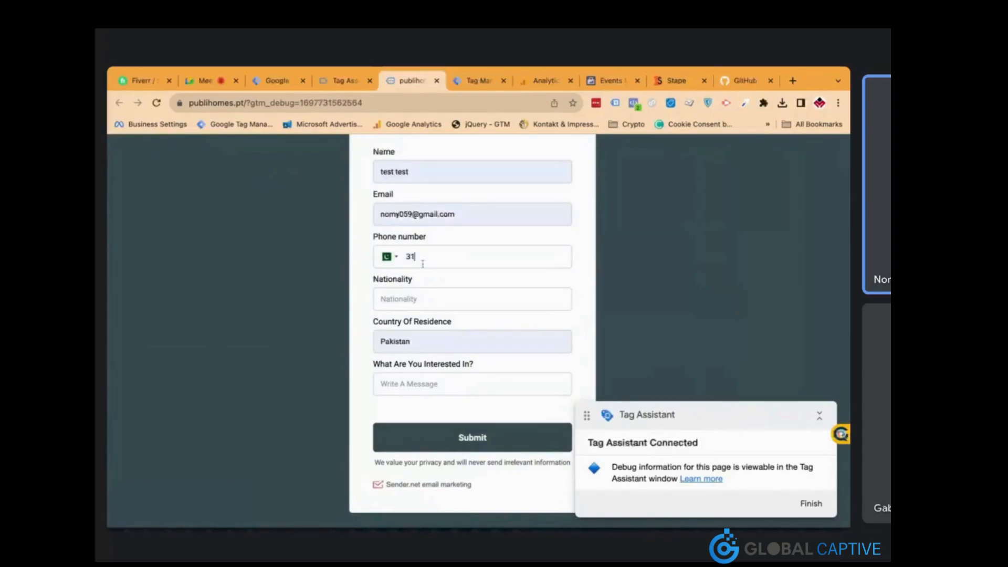
key(Tab)
text(test)
key(Tab)
key(Tab)
text(test)
key(Return)
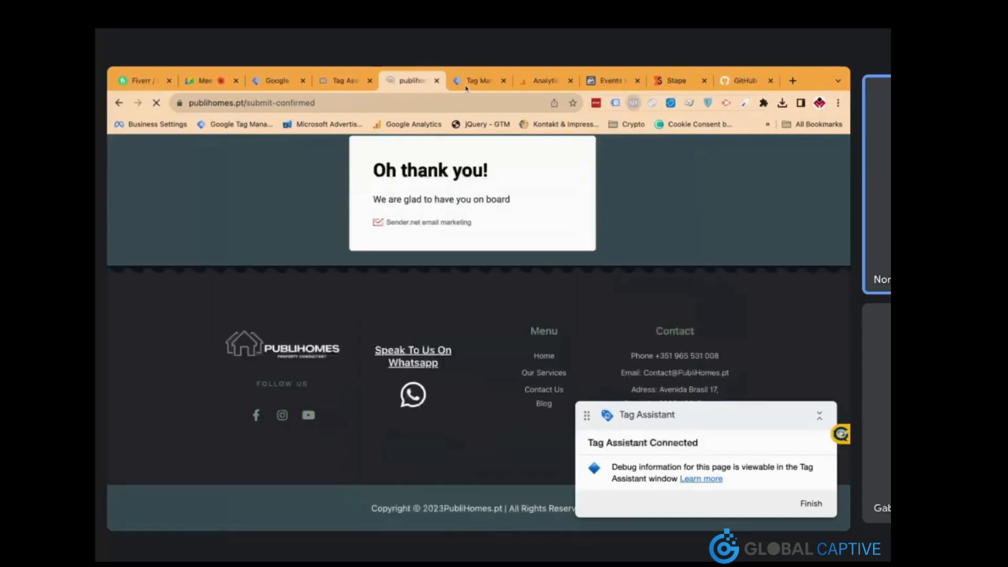
click(339, 82)
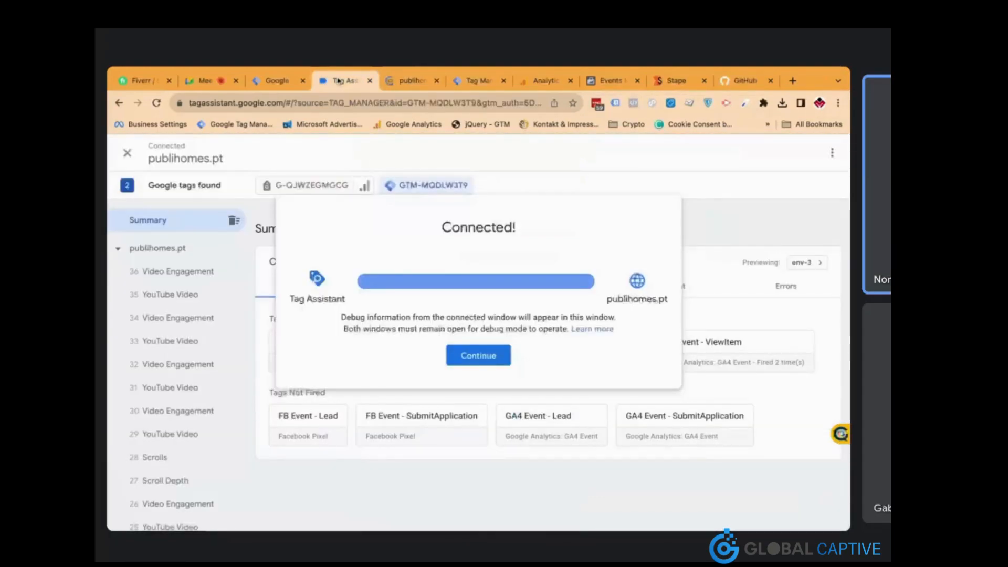
Dismiss the connection notice, confirm the FB and GA4 SubmitApplication tags fired, then revisit the thank-you page
click(479, 355)
scroll(232, 356, down, 1)
scroll(229, 359, down, 4)
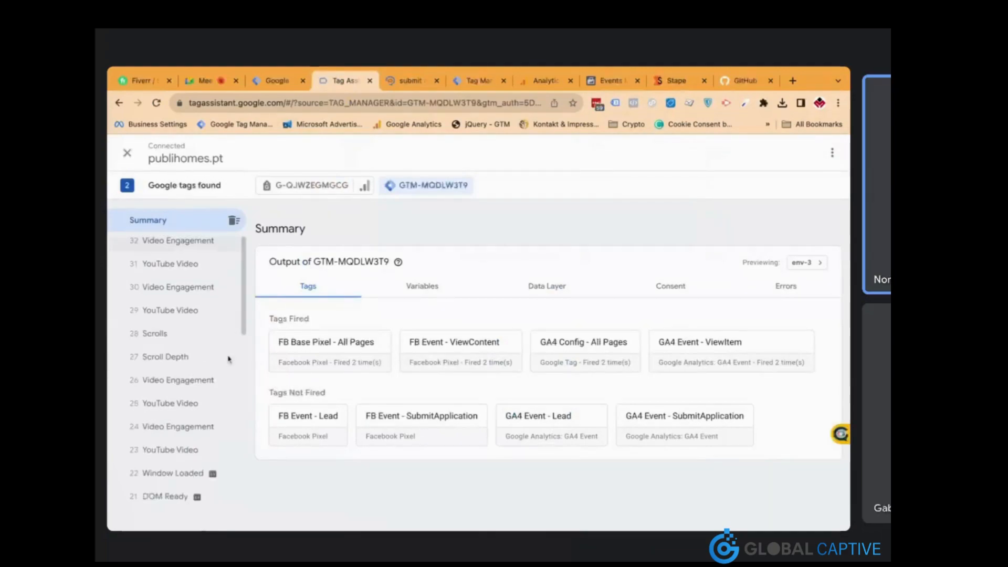
scroll(229, 361, down, 10)
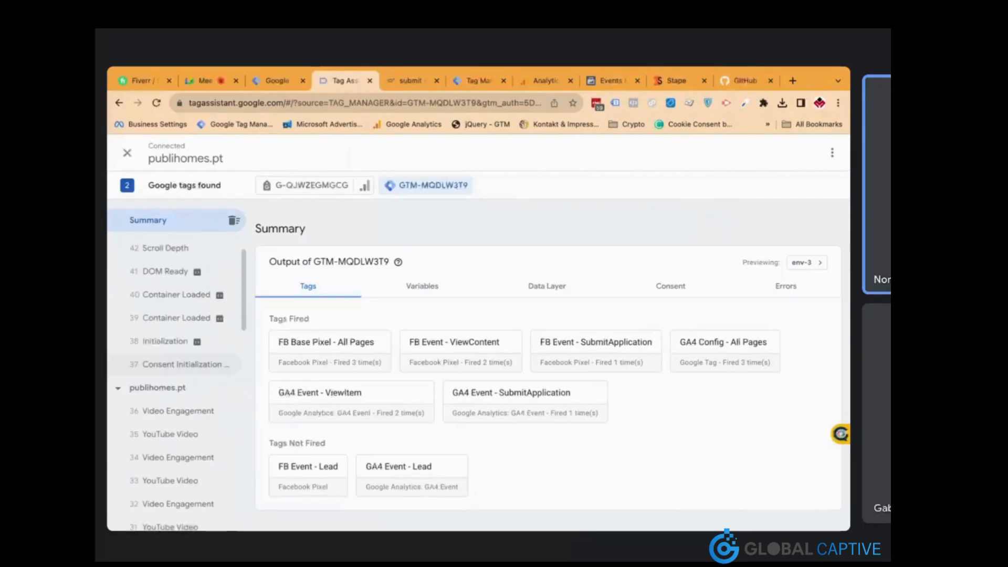
scroll(176, 368, down, 5)
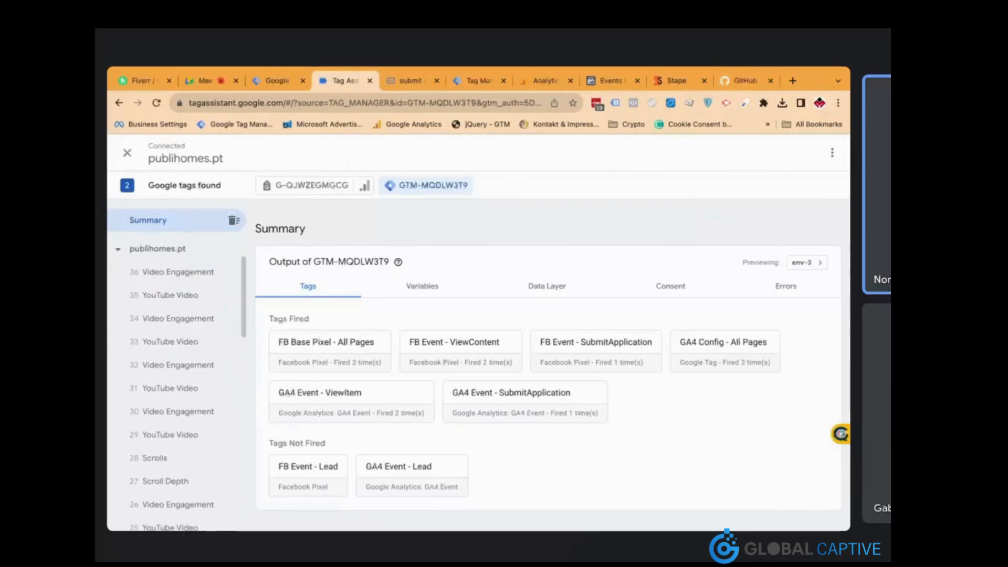
scroll(176, 349, down, 5)
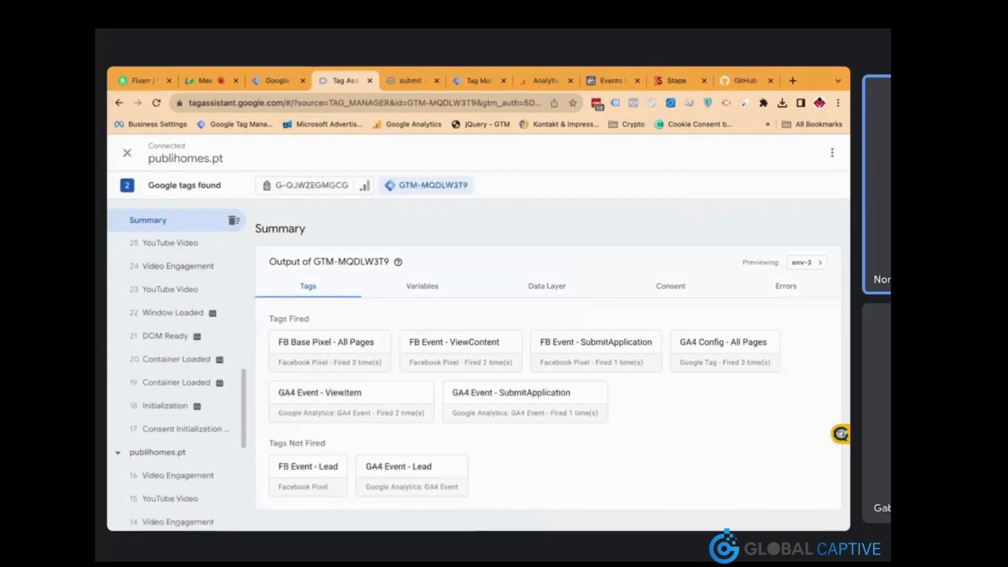
scroll(176, 367, up, 10)
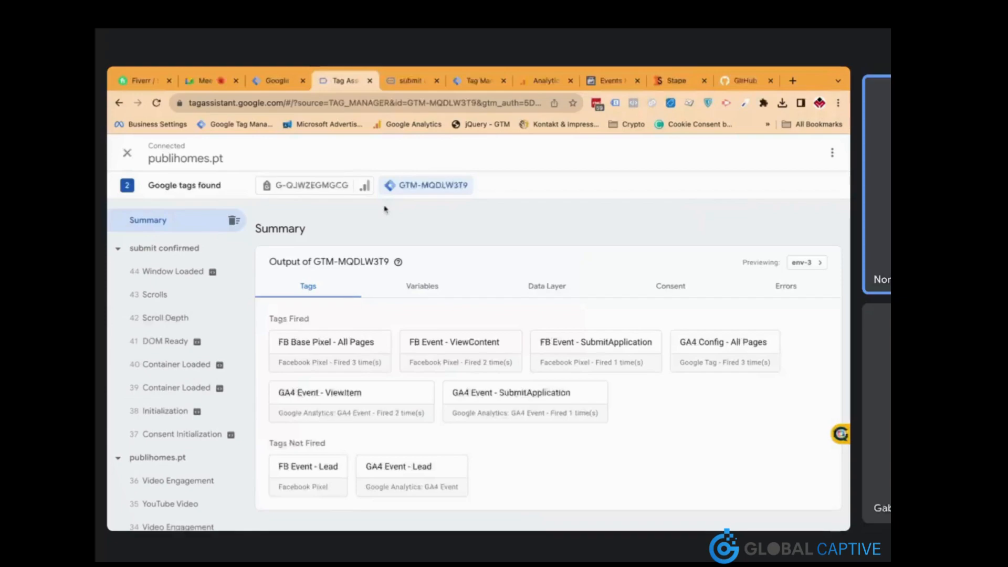
click(409, 81)
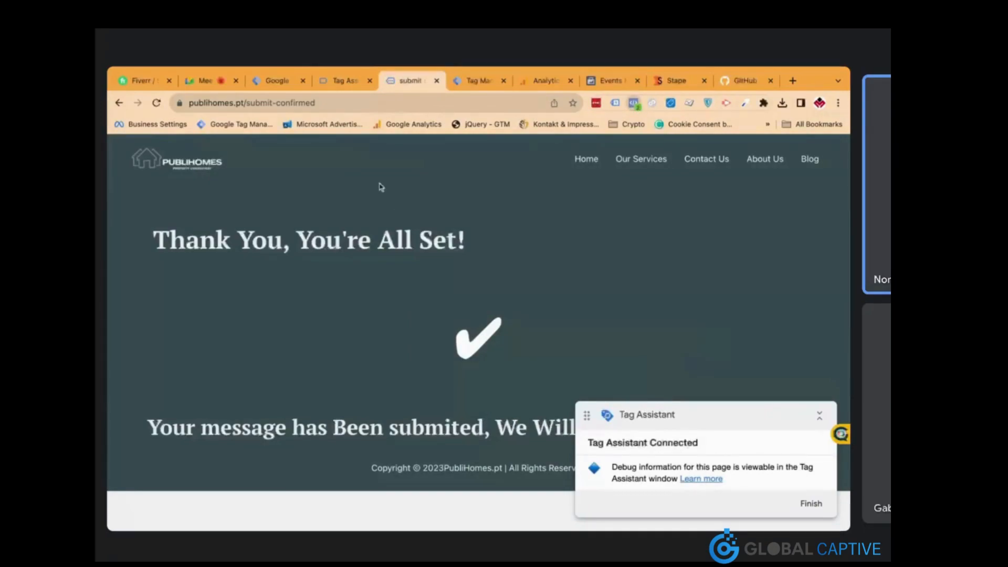
click(608, 81)
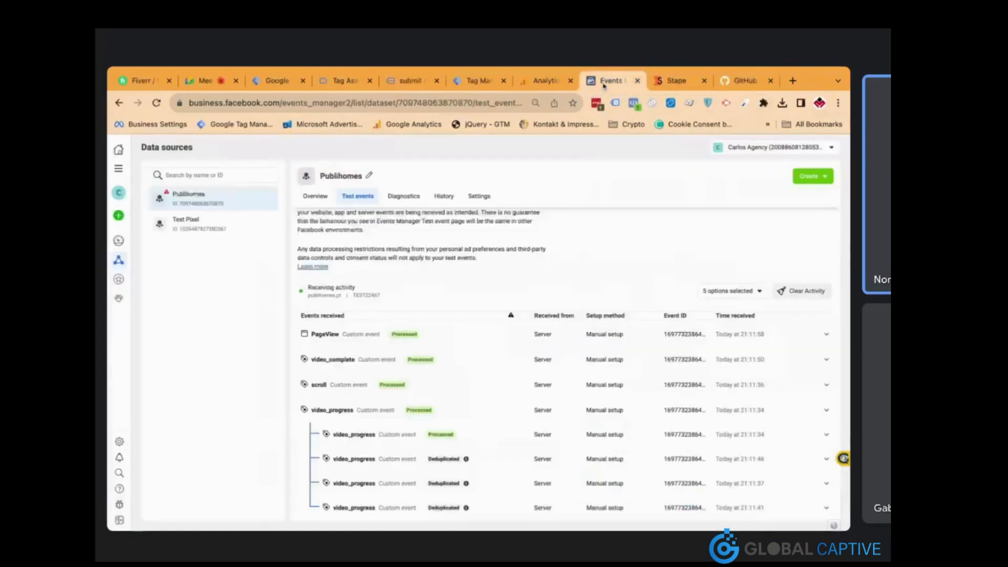
scroll(464, 309, down, 2)
scroll(462, 303, down, 3)
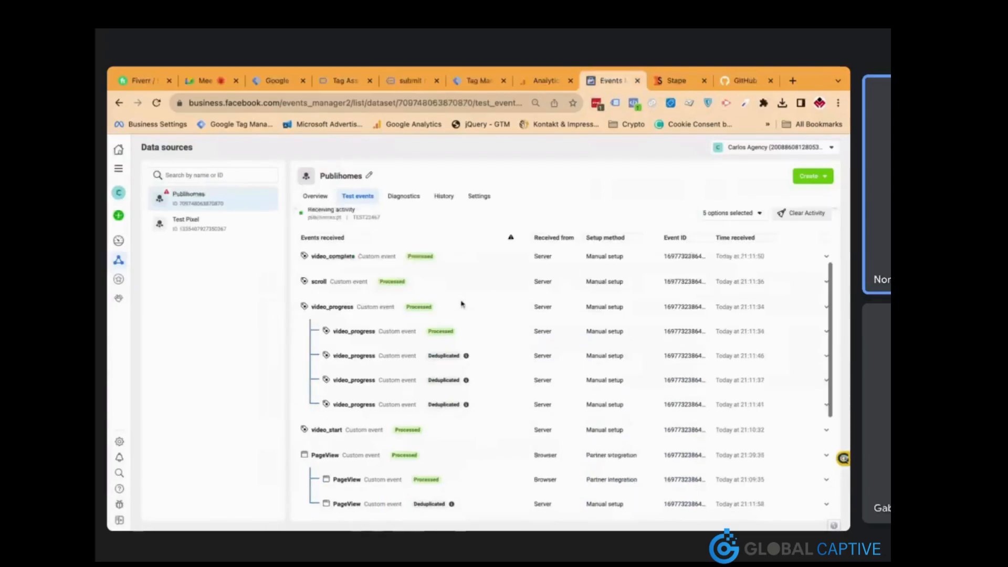
scroll(470, 315, up, 5)
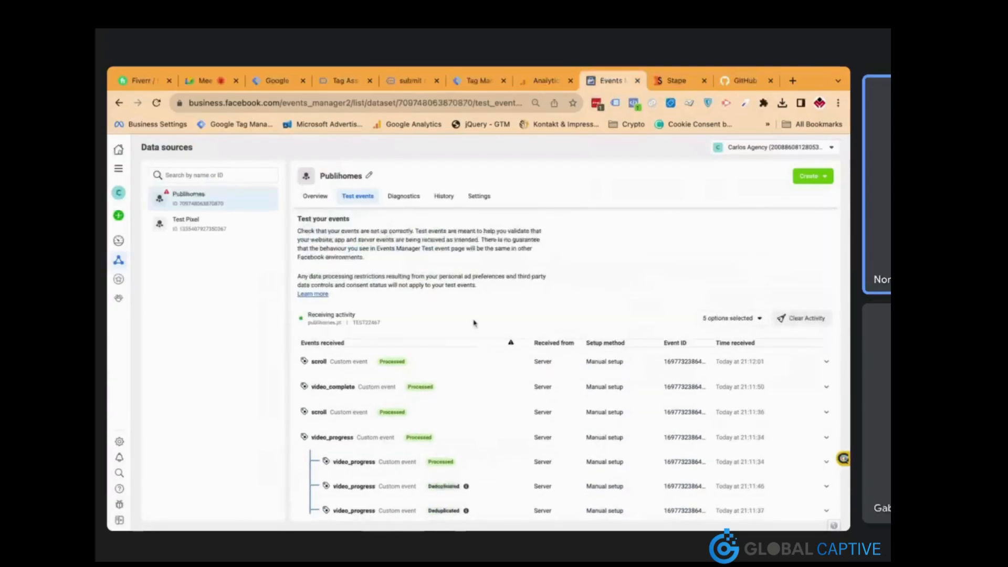
scroll(472, 322, down, 2)
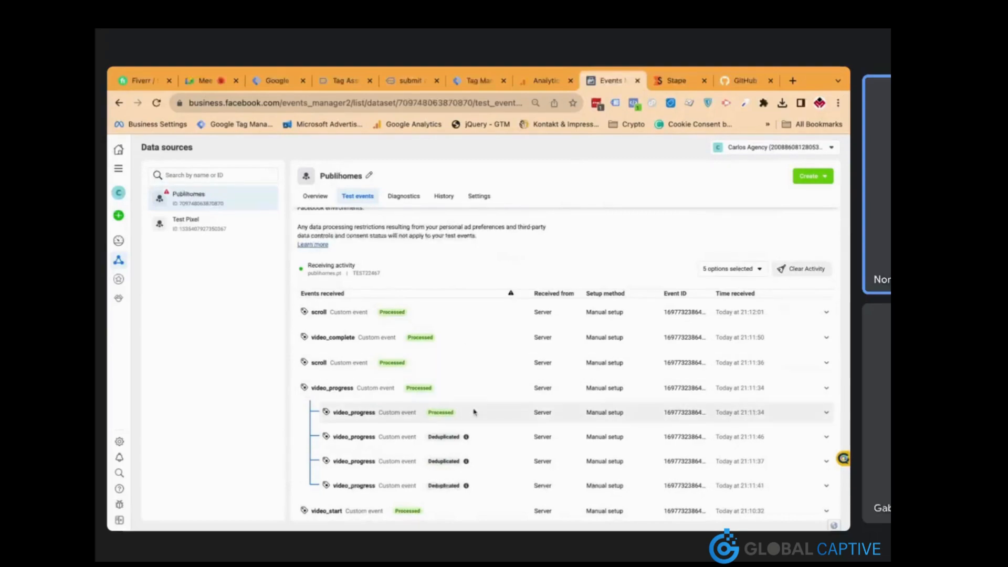
mouse_move(471, 440)
scroll(472, 443, down, 1)
scroll(472, 443, down, 2)
scroll(472, 443, up, 3)
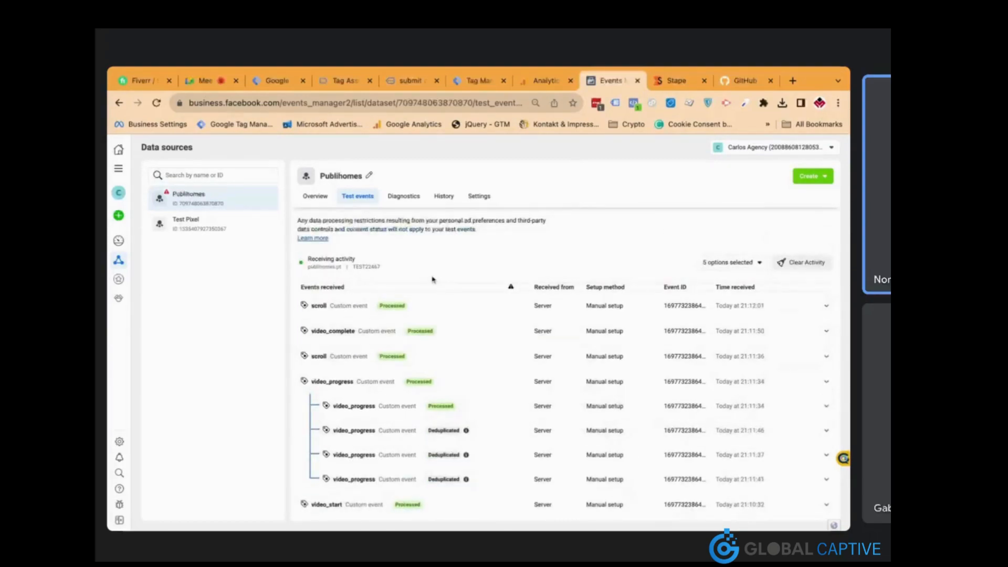
scroll(482, 353, down, 5)
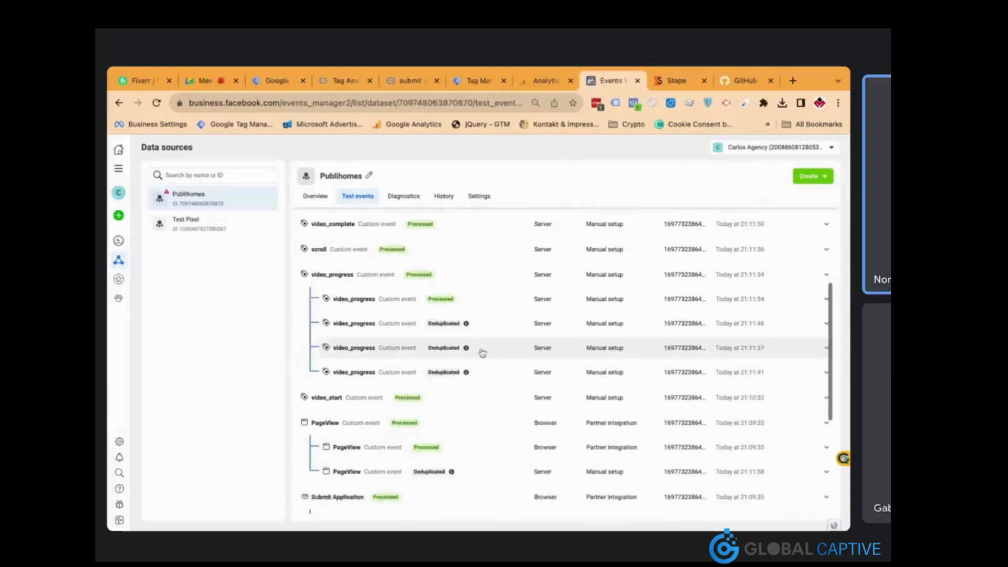
scroll(482, 353, down, 1)
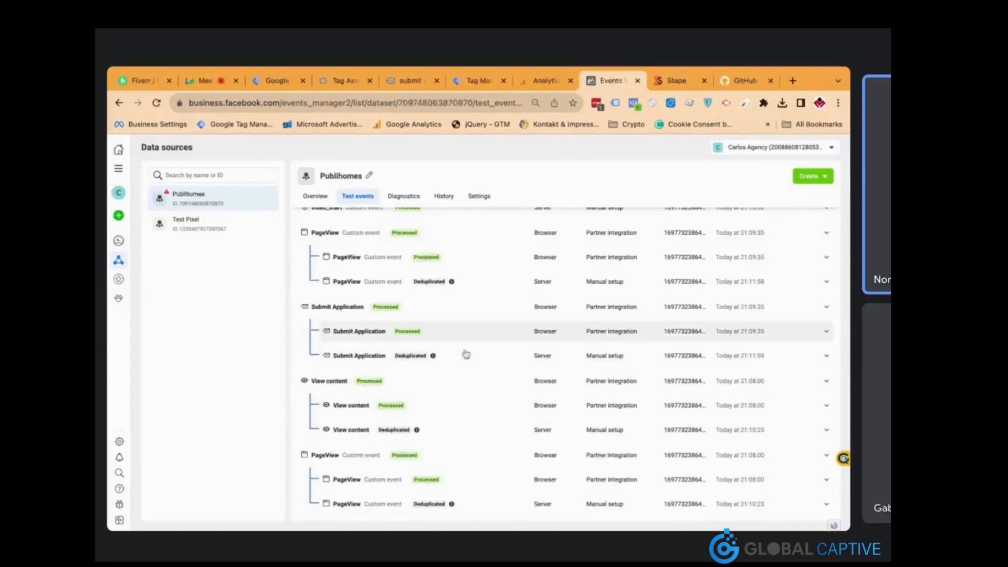
click(494, 339)
click(494, 339)
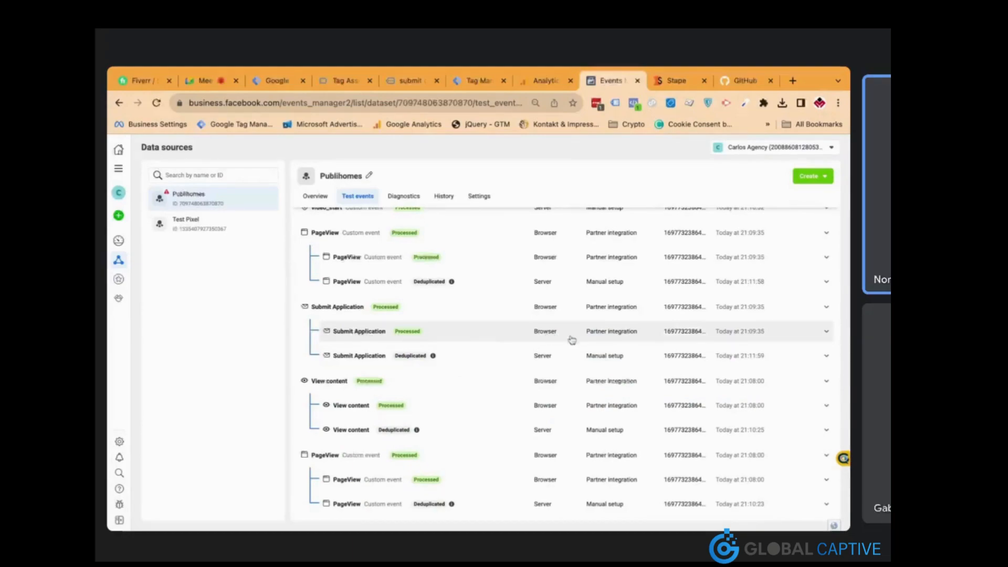
scroll(572, 340, up, 10)
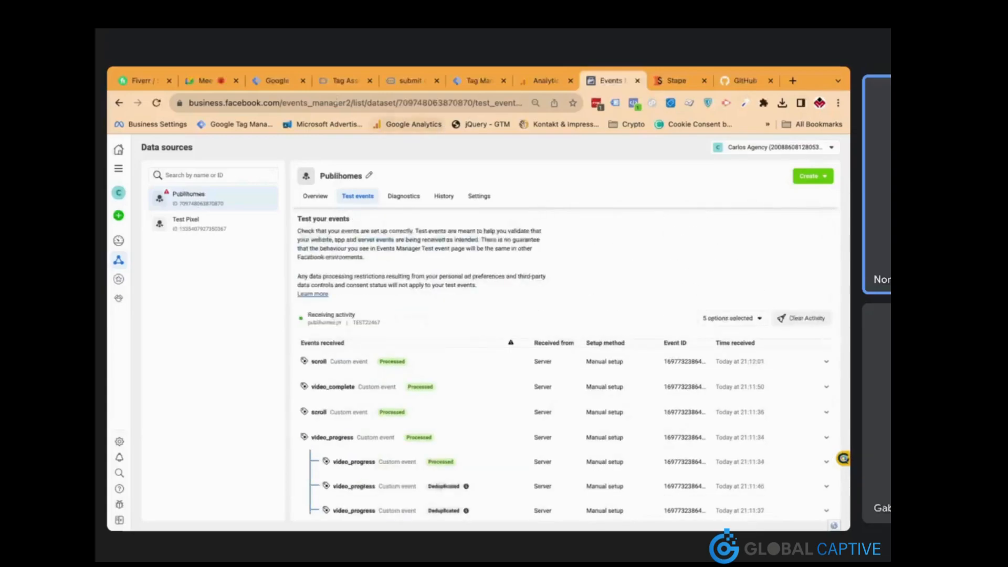
click(277, 81)
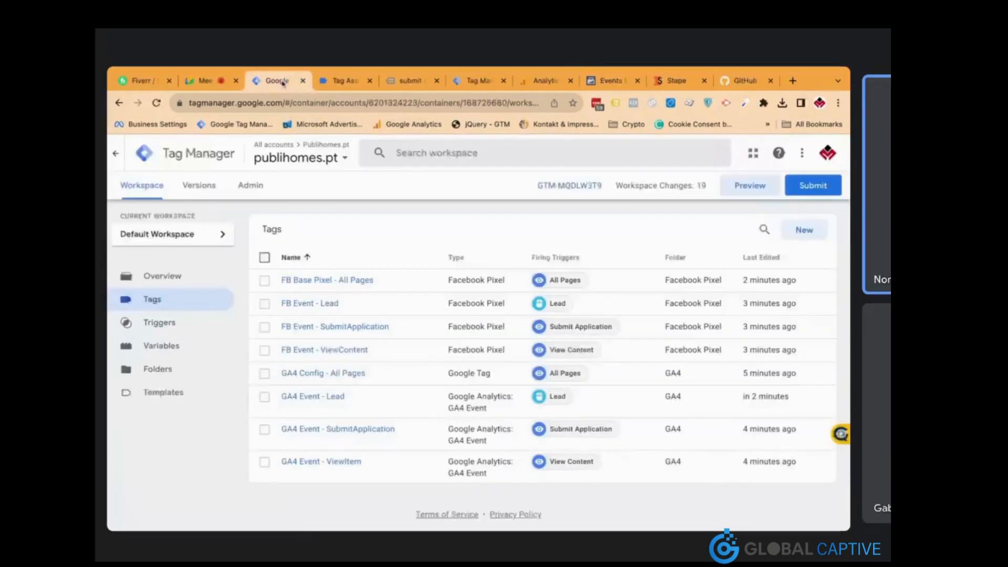
click(410, 80)
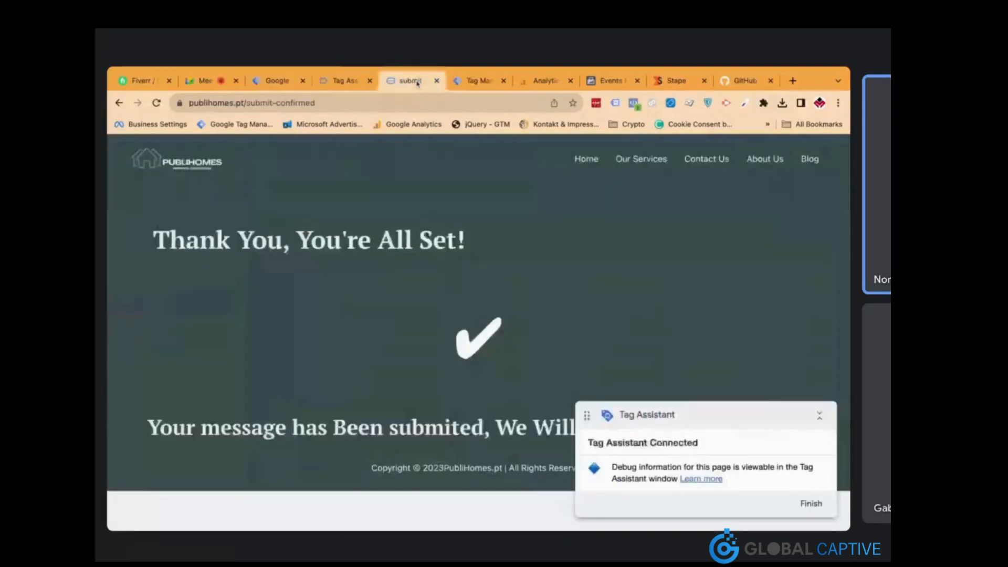
Review the Tag Assistant fired-tags summary while navigating publihomes.pt back to its homepage
click(342, 85)
scroll(200, 341, down, 10)
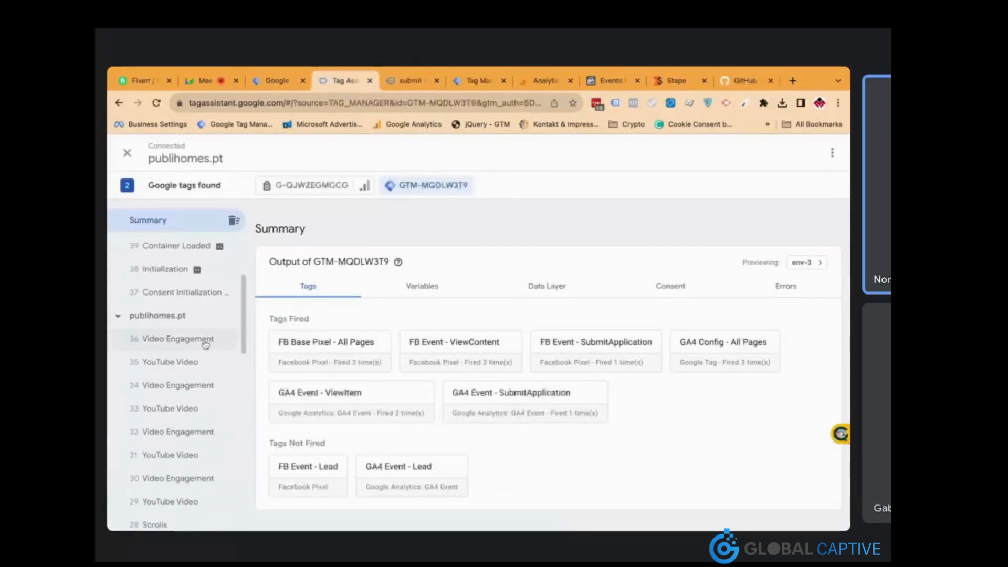
scroll(204, 345, down, 4)
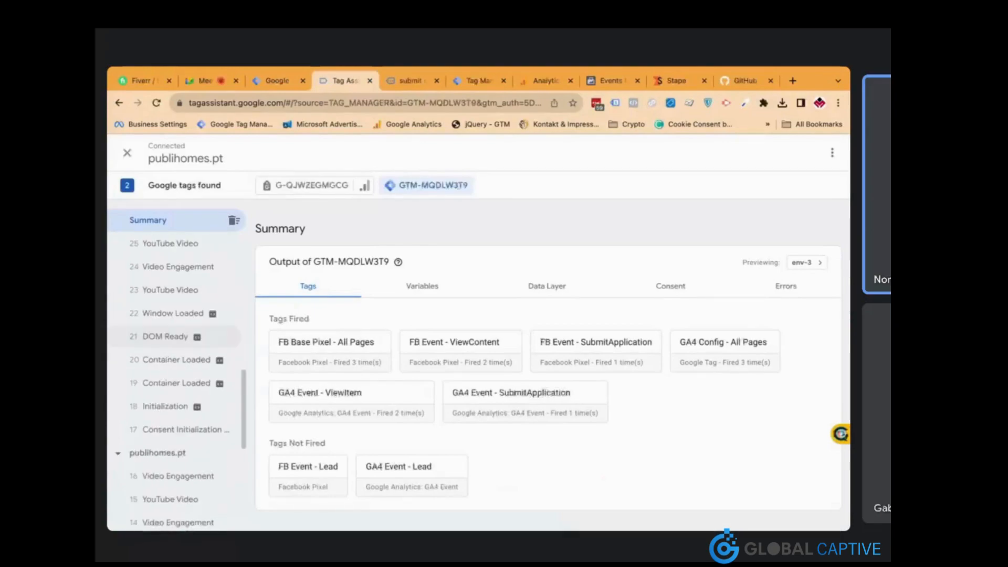
click(409, 81)
click(120, 103)
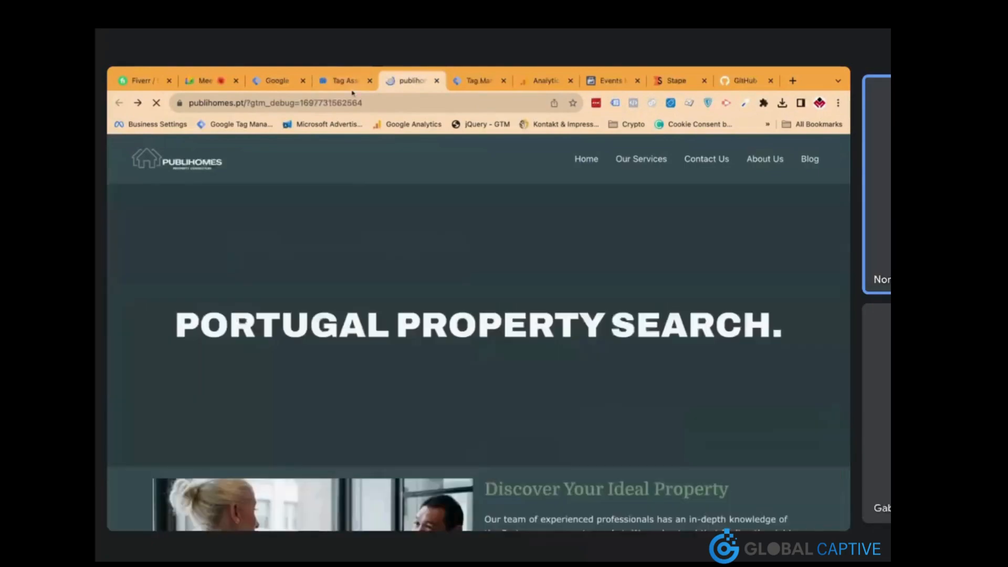
click(345, 80)
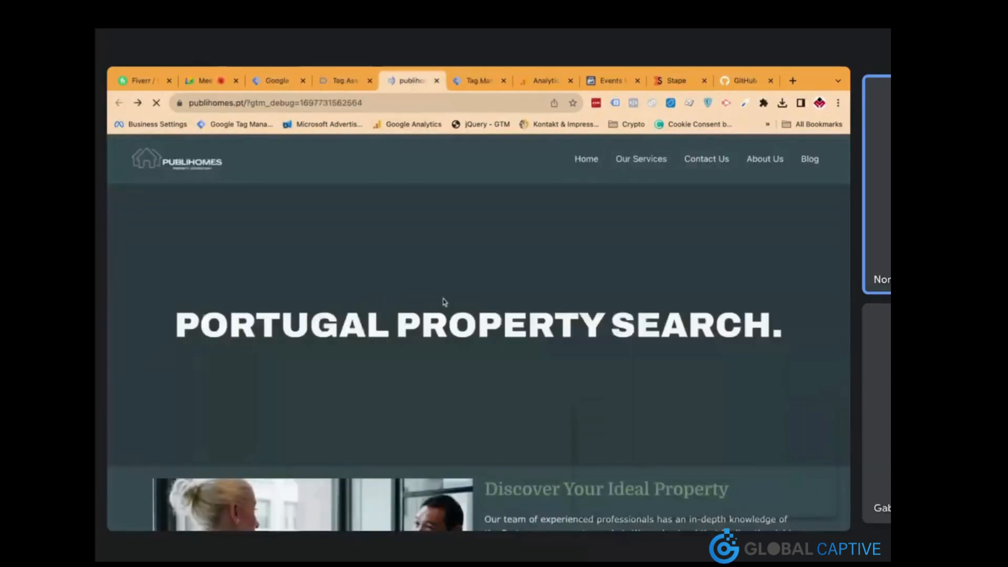
scroll(444, 300, down, 15)
scroll(443, 301, up, 2)
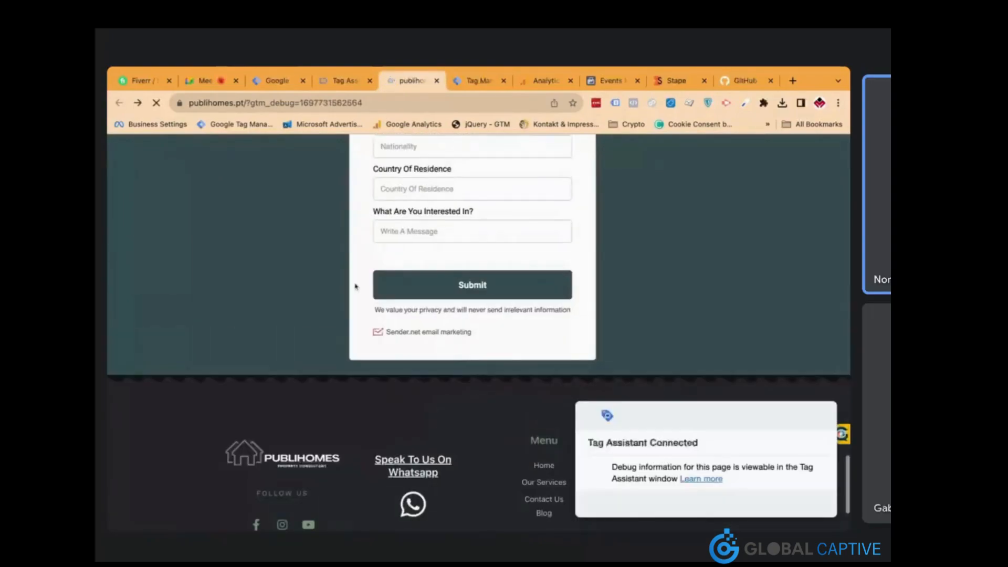
click(350, 81)
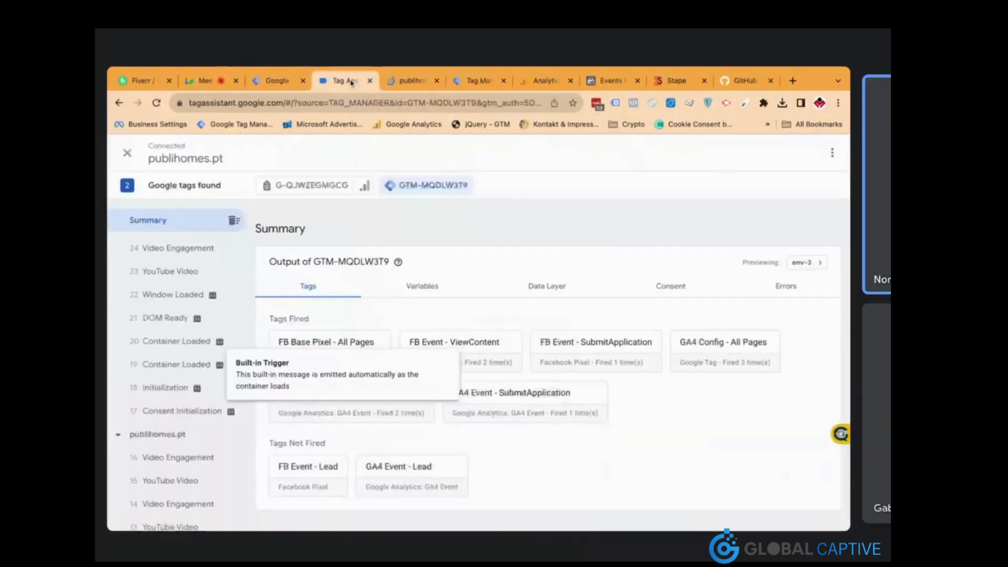
click(405, 82)
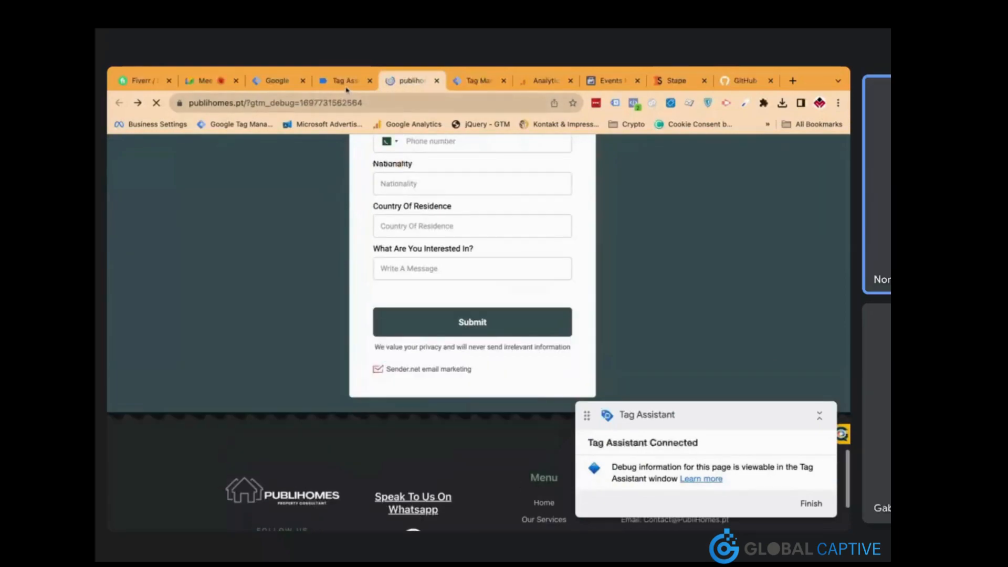
Try submitting the blank contact form, recheck Tag Assistant, then start filling in the Name field
click(346, 86)
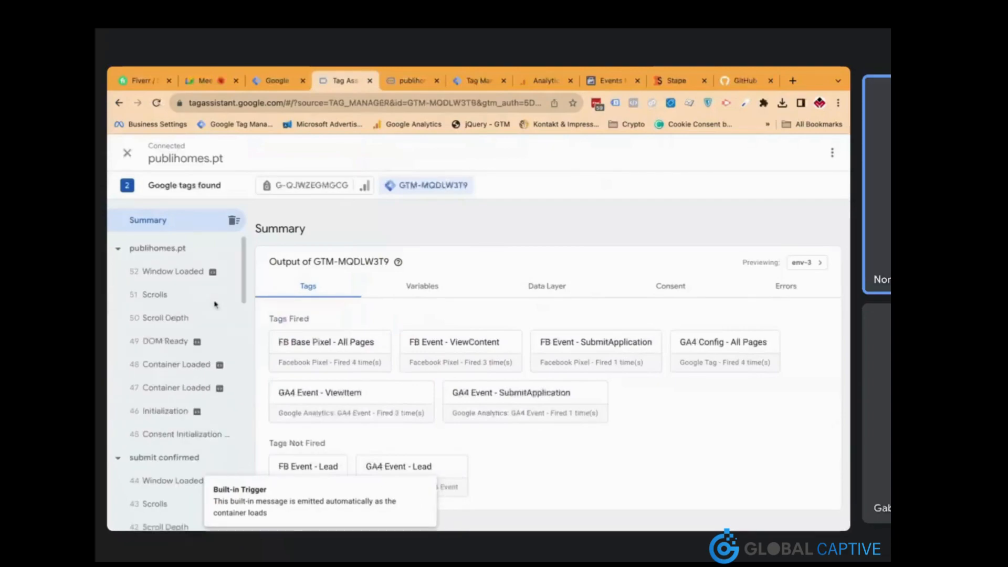
click(418, 85)
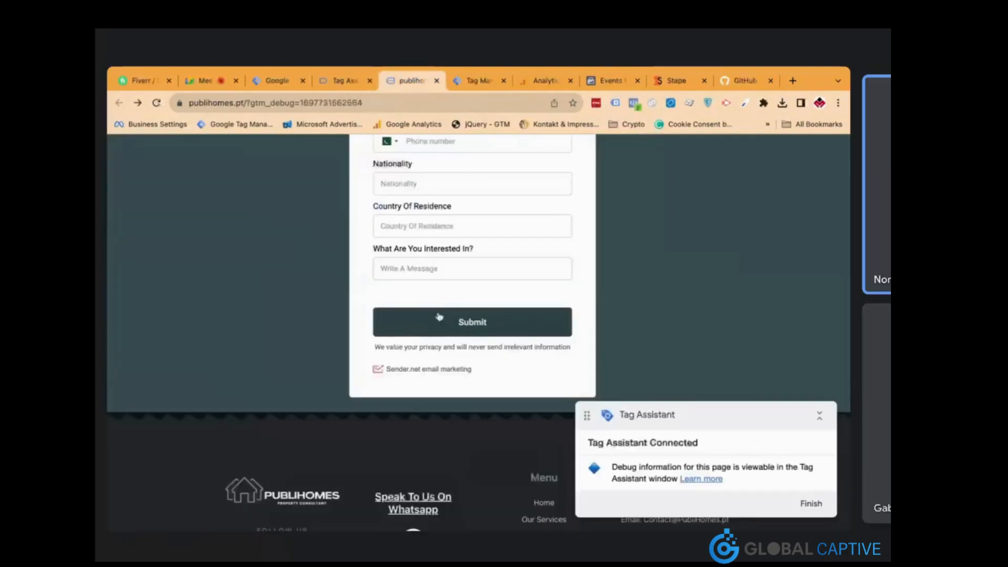
click(445, 327)
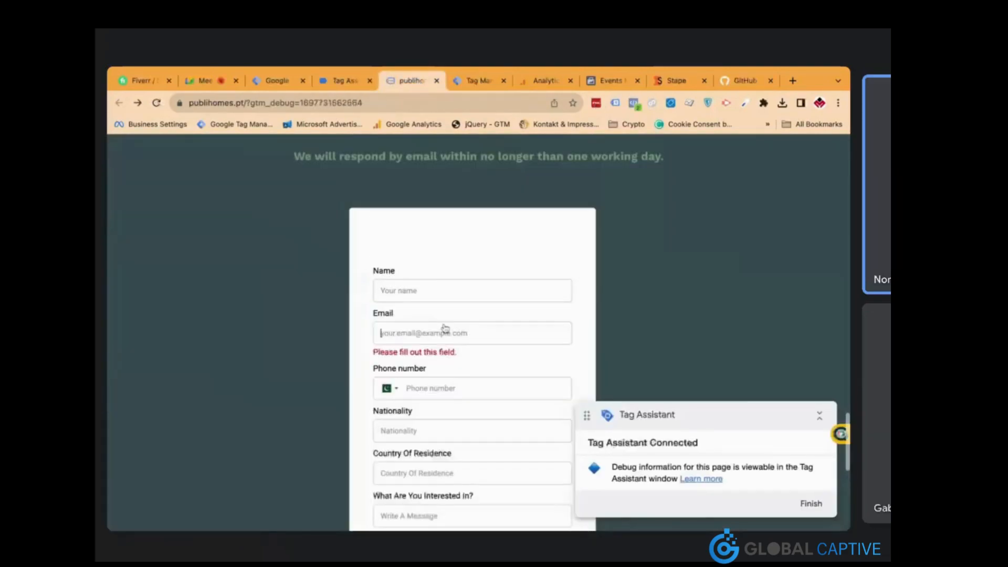
click(353, 83)
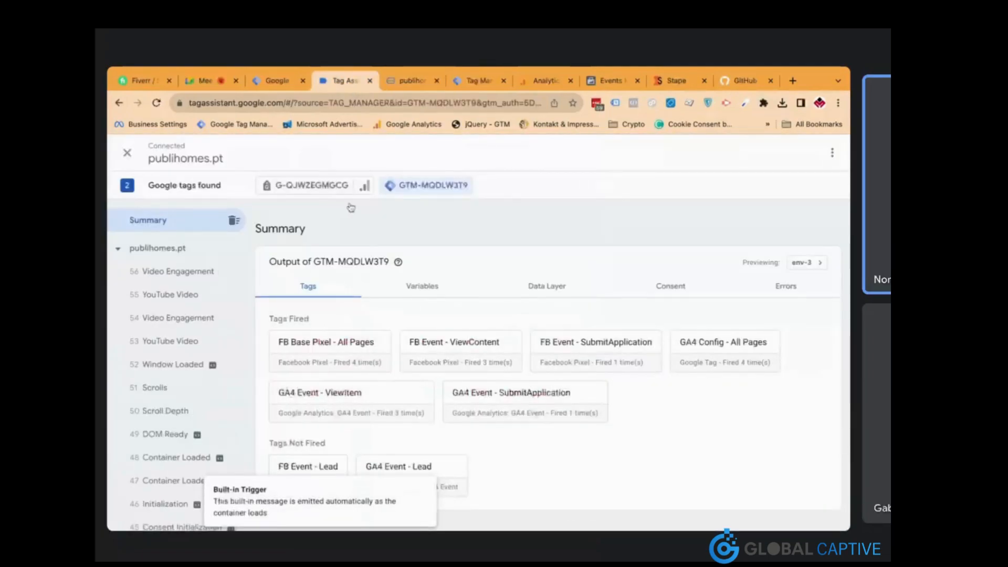
click(402, 82)
click(407, 286)
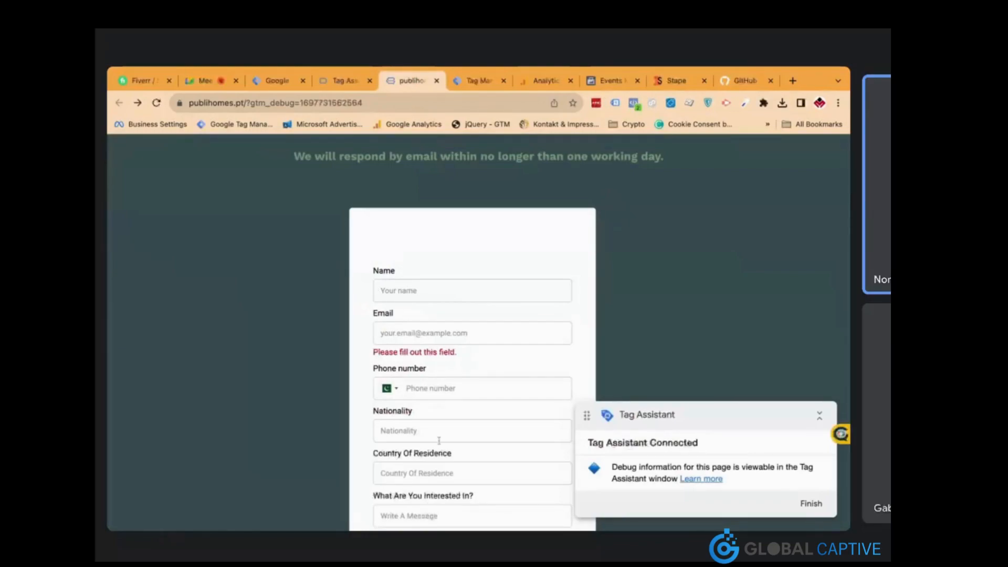
key(super+alt+i)
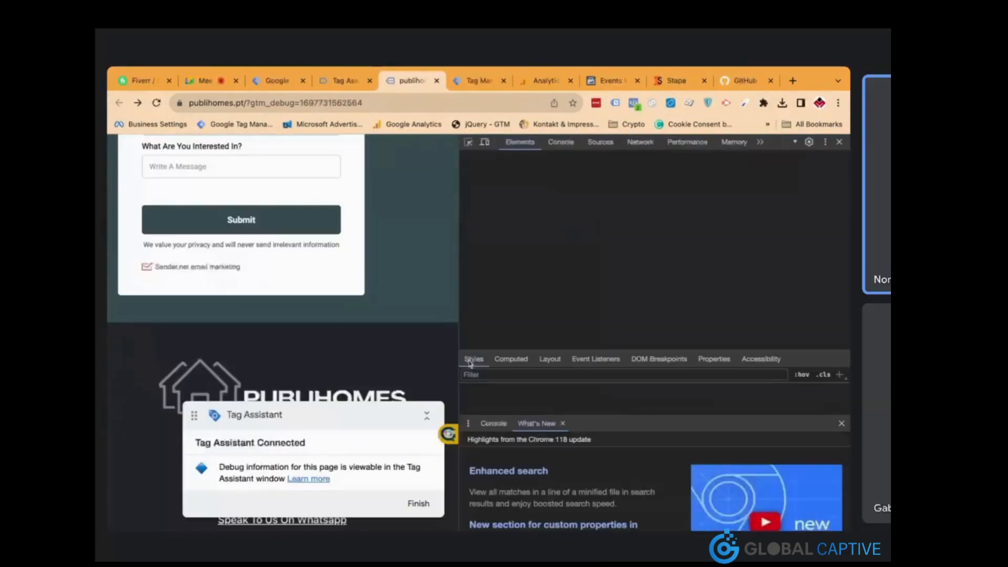
click(842, 424)
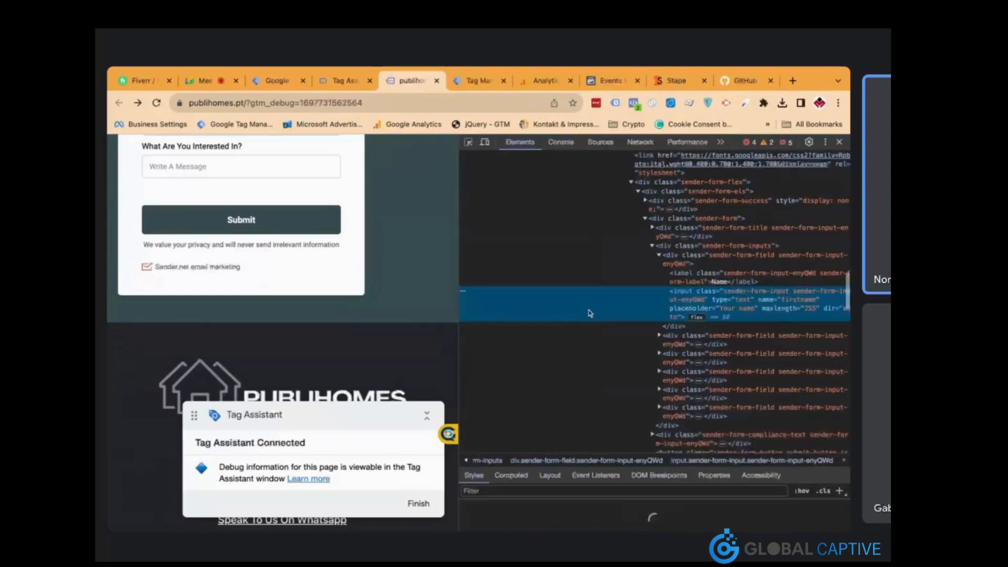
scroll(570, 291, up, 3)
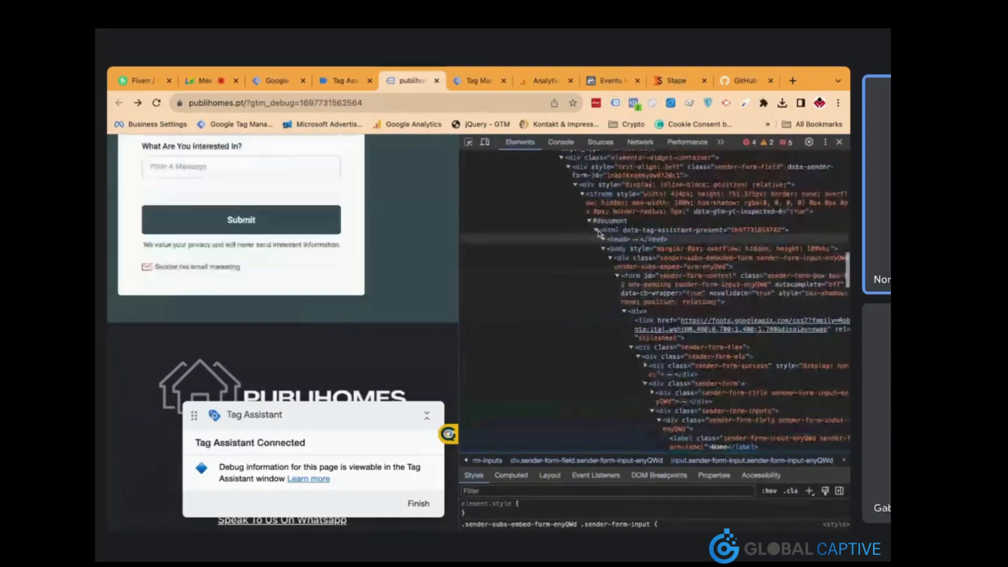
scroll(347, 273, up, 5)
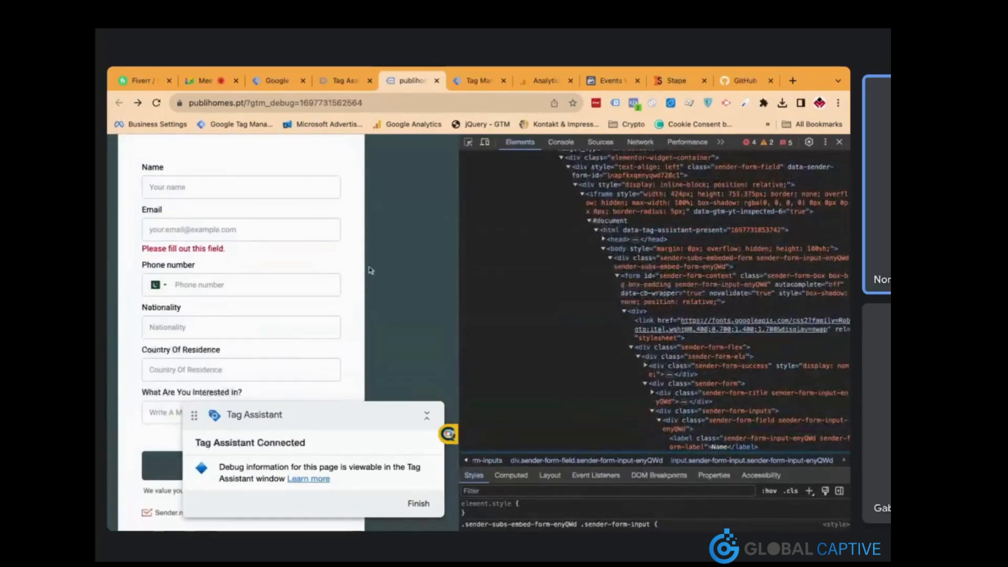
click(599, 231)
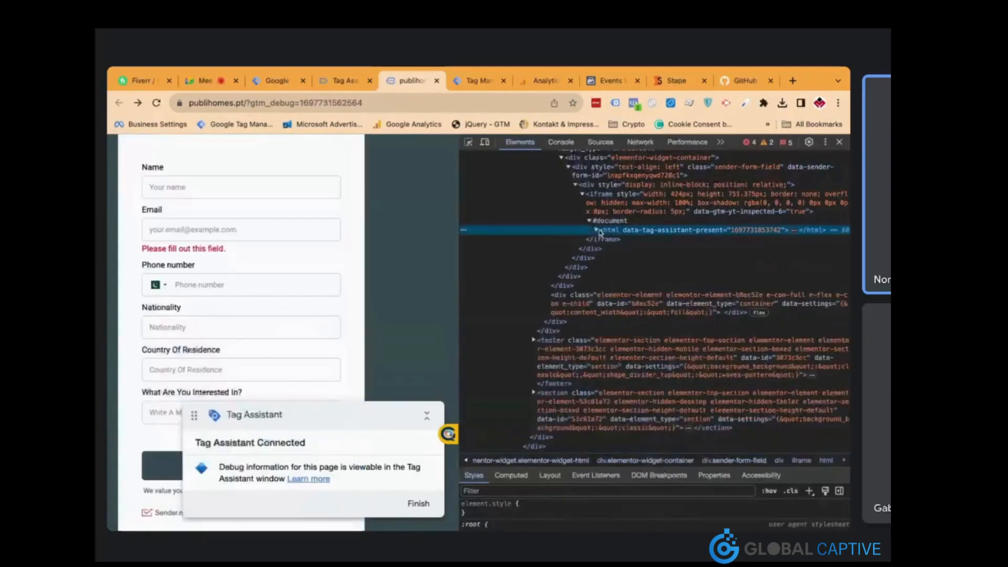
scroll(373, 291, down, 2)
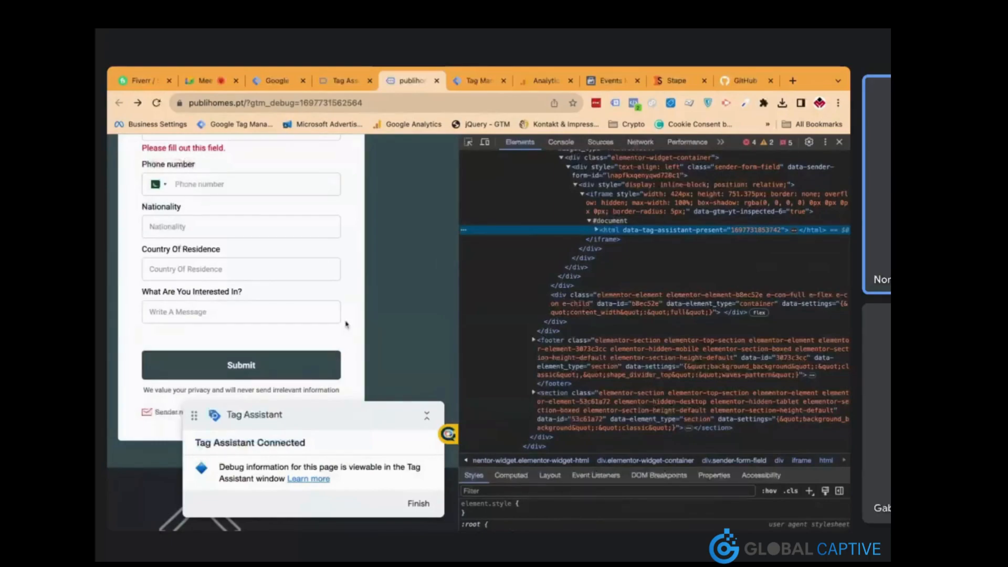
key(super+alt+i)
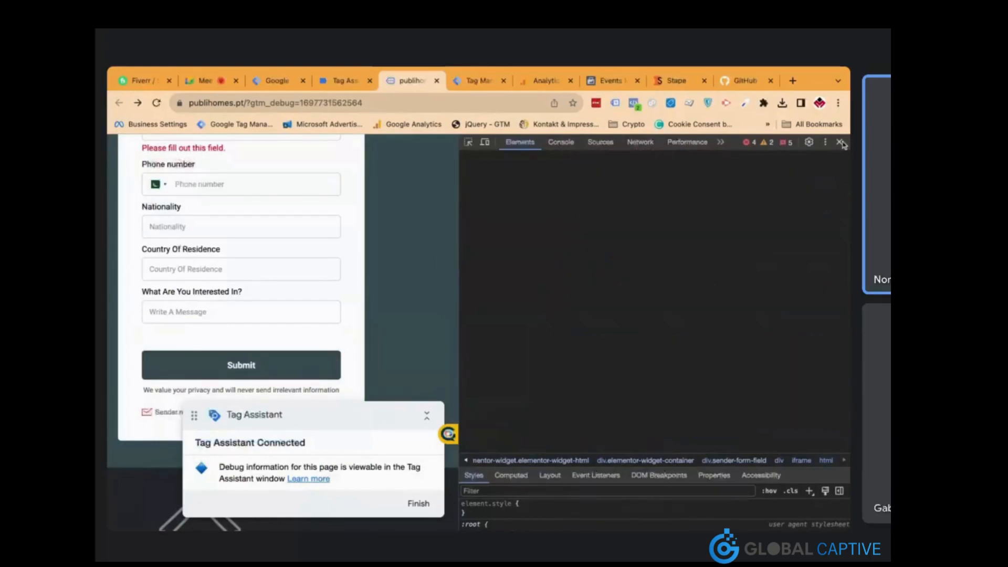
scroll(562, 268, up, 20)
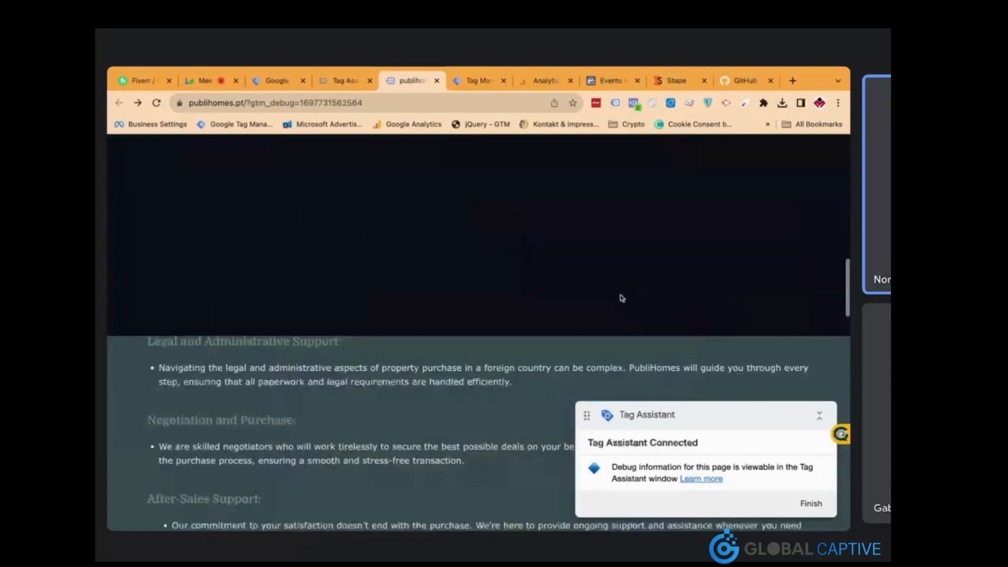
Go to the Contact Us page, scroll down to the footer, and collapse the Tag Assistant badge
scroll(735, 219, up, 2)
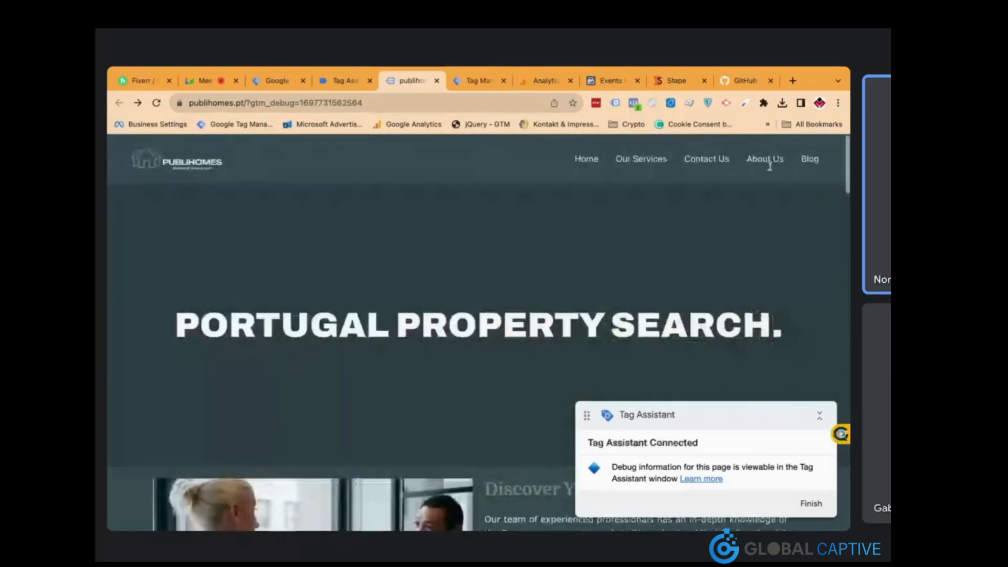
click(706, 159)
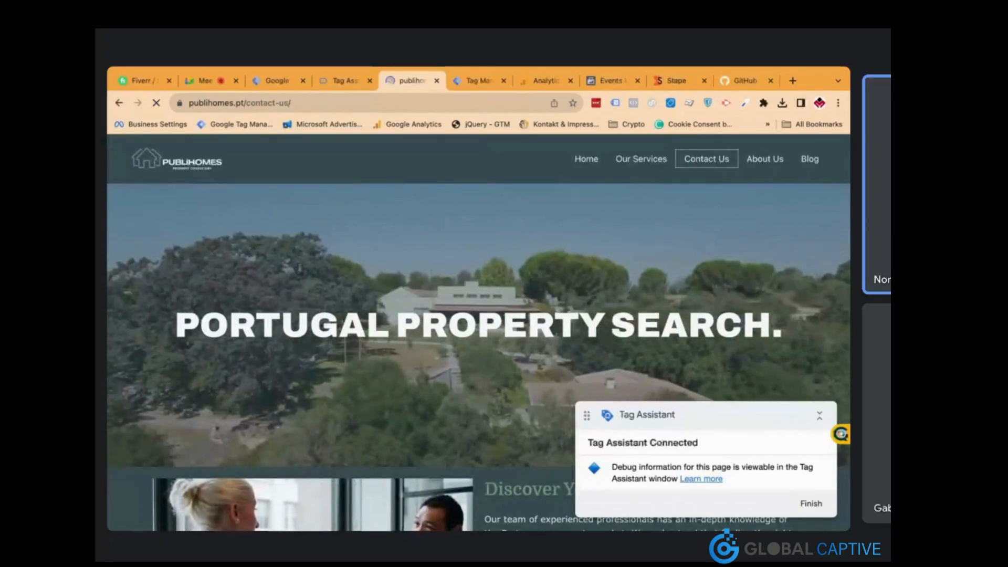
scroll(480, 298, down, 10)
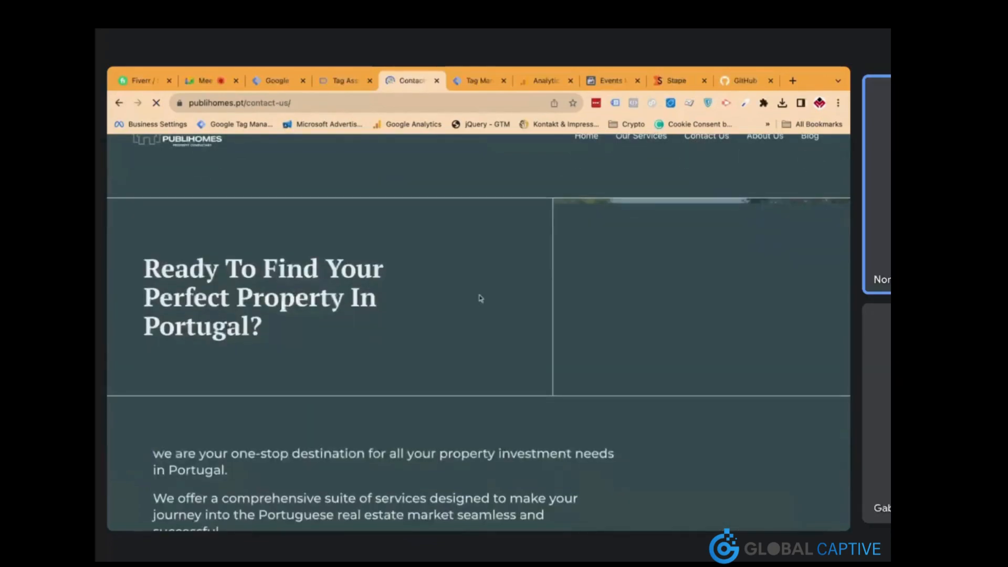
scroll(479, 298, down, 4)
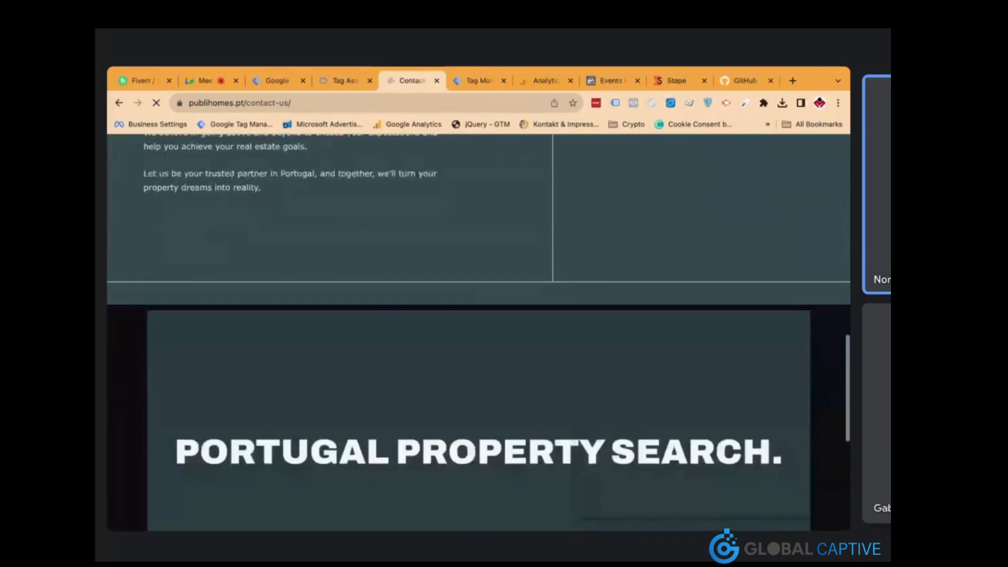
scroll(480, 298, down, 5)
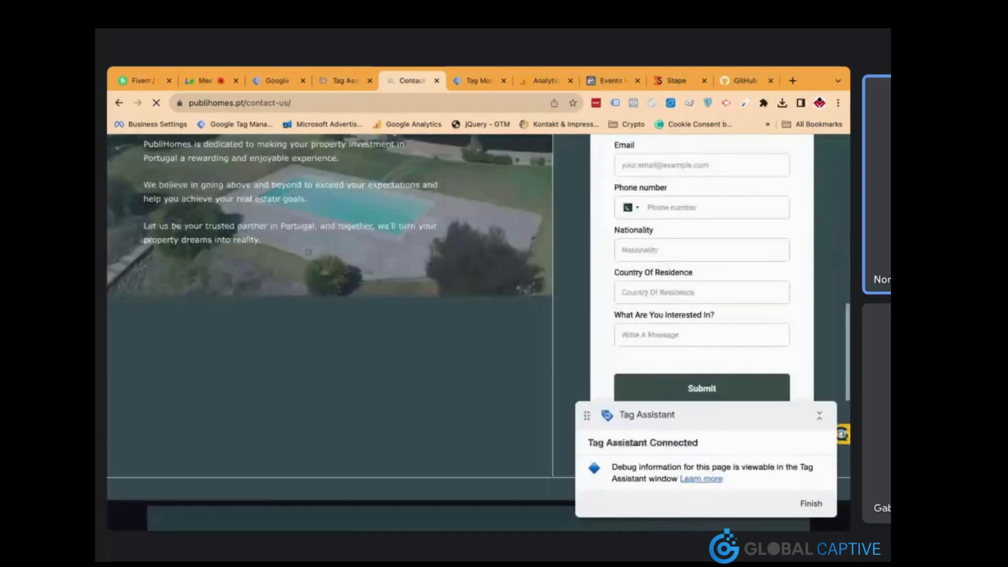
scroll(634, 284, down, 2)
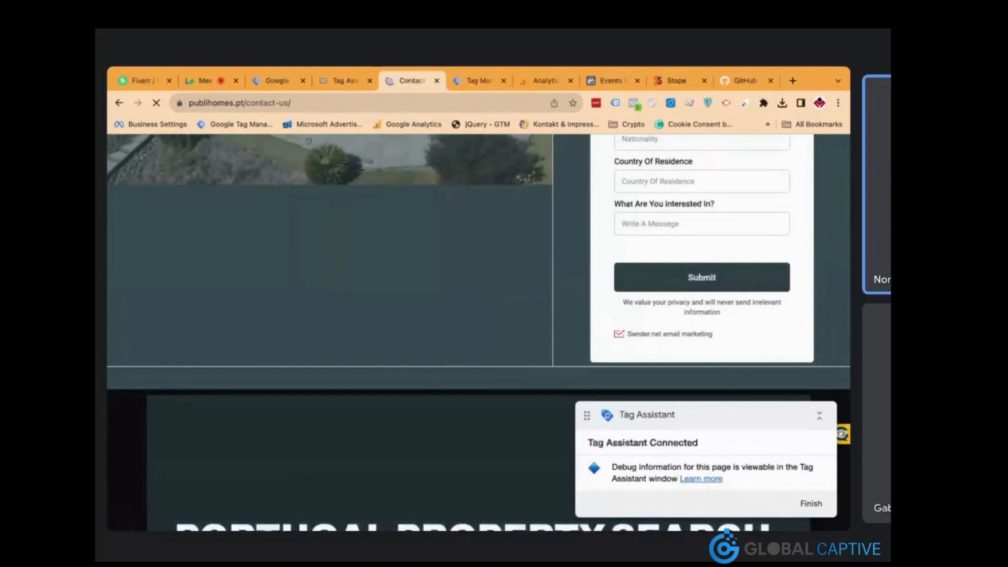
scroll(479, 331, down, 8)
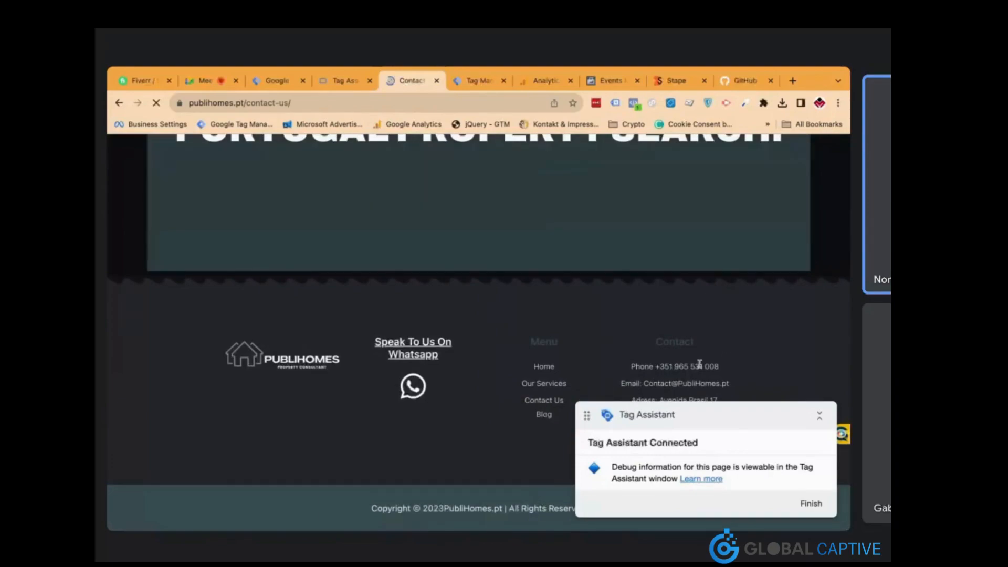
click(819, 415)
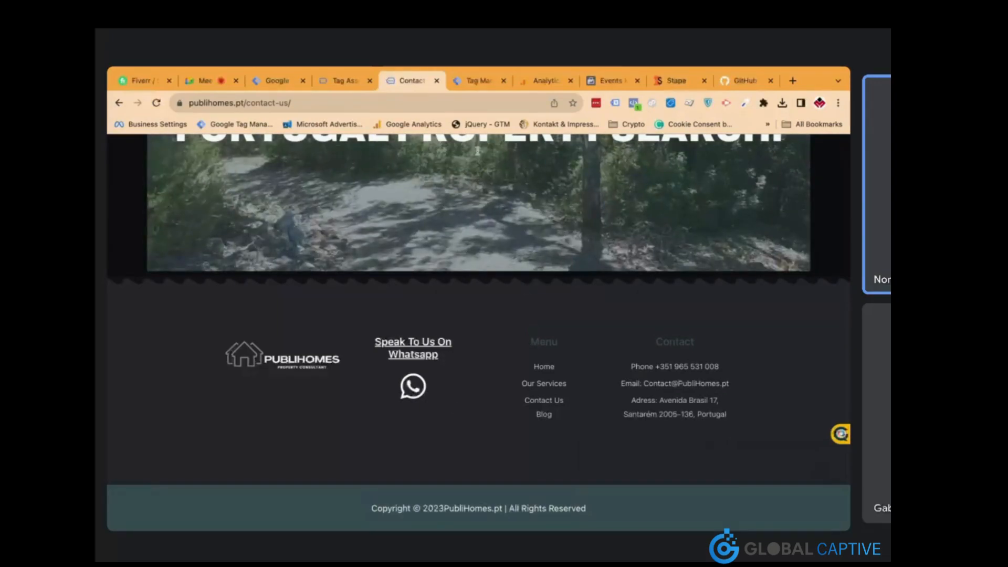
scroll(588, 264, up, 3)
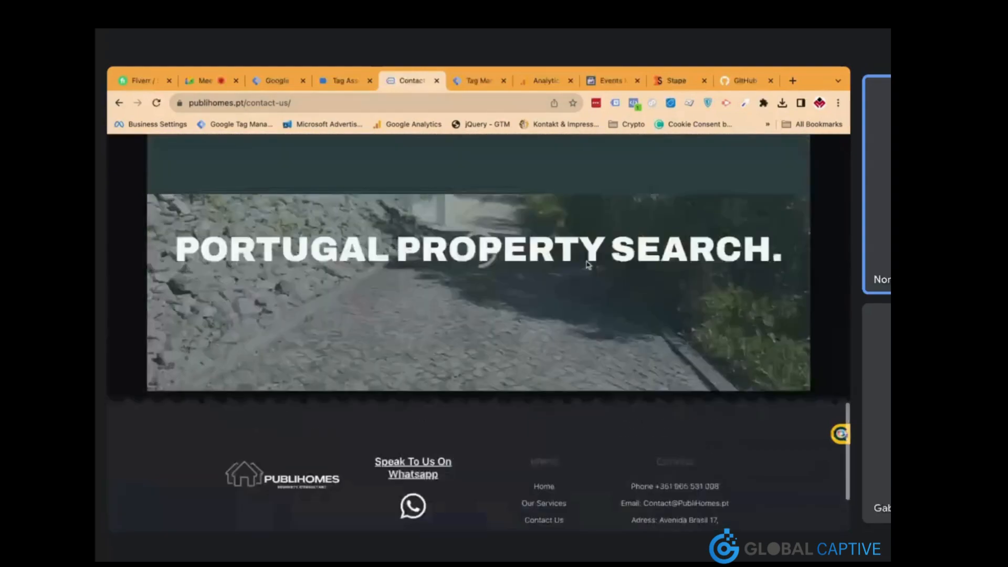
scroll(588, 264, down, 3)
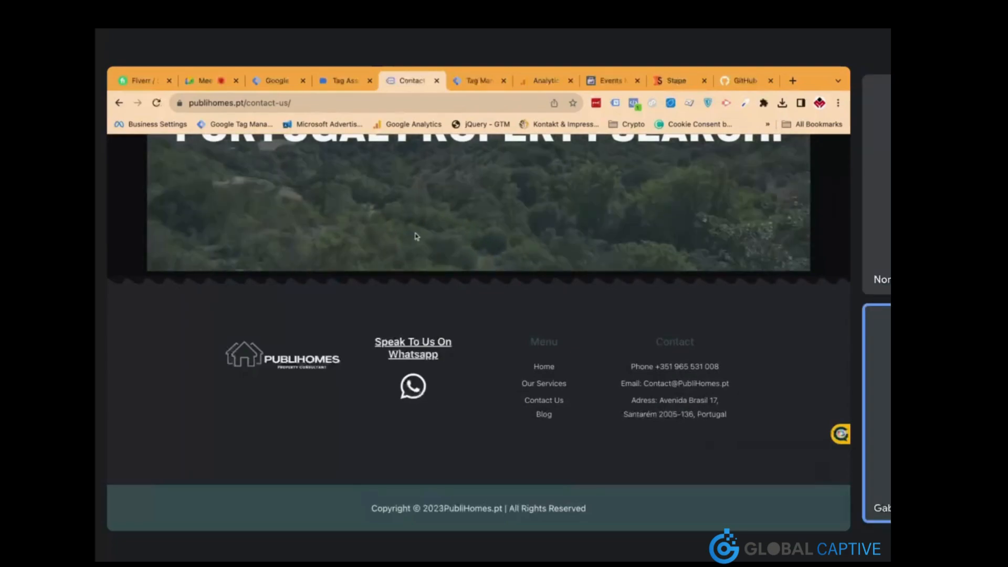
Open the Lead trigger (Click - All Elements, Click Classes contains submit-button) from the Tag Manager tags list
click(281, 81)
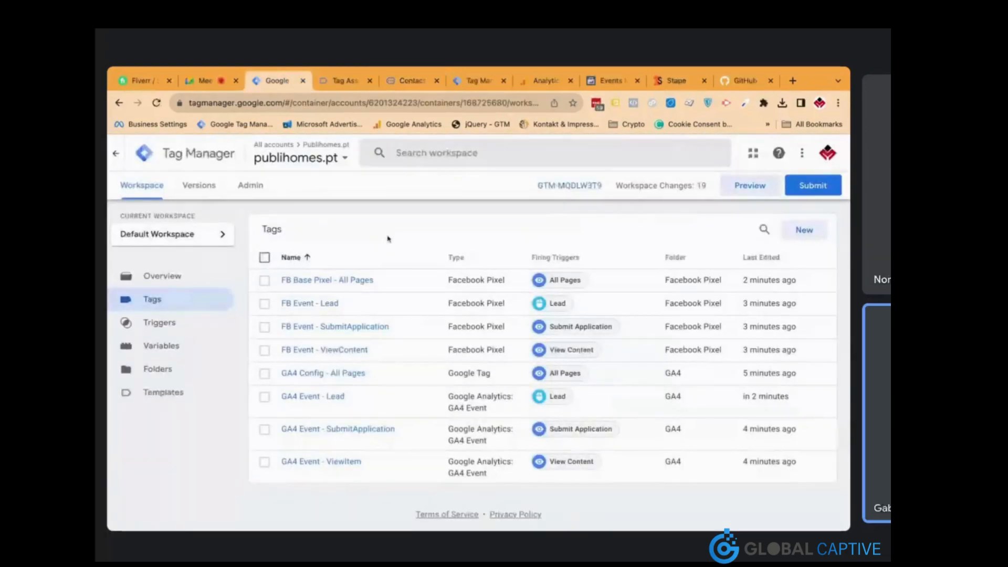
click(409, 80)
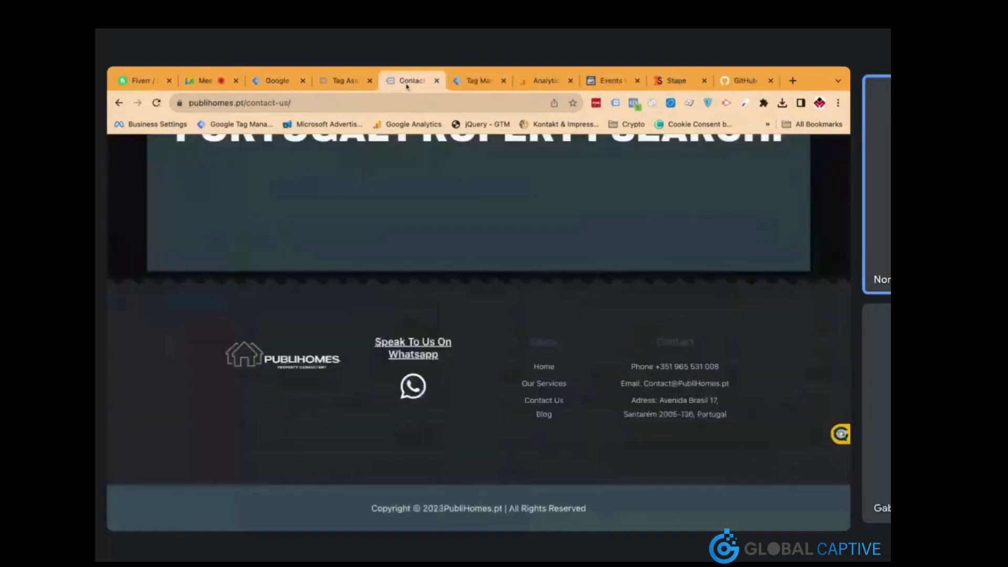
click(292, 83)
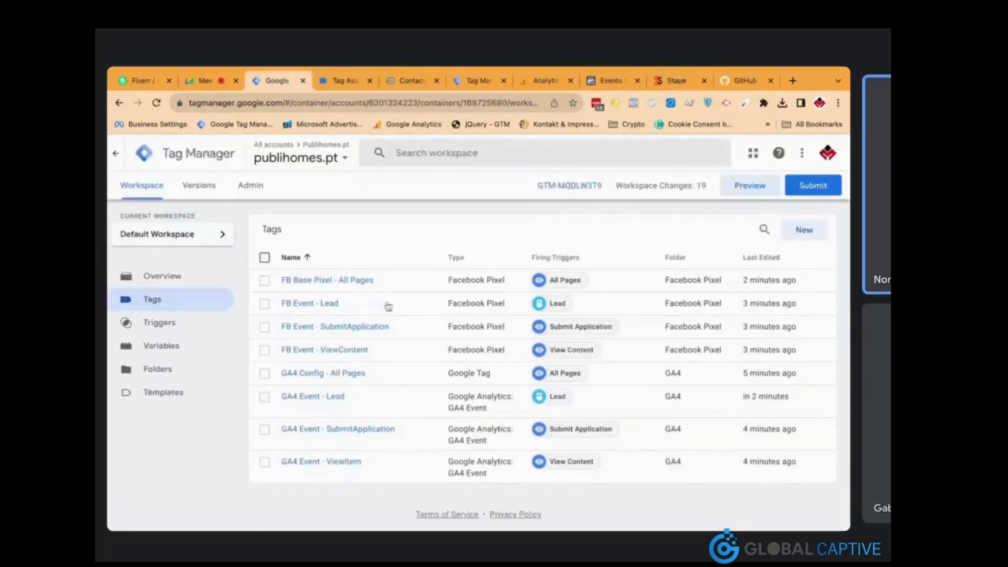
click(548, 312)
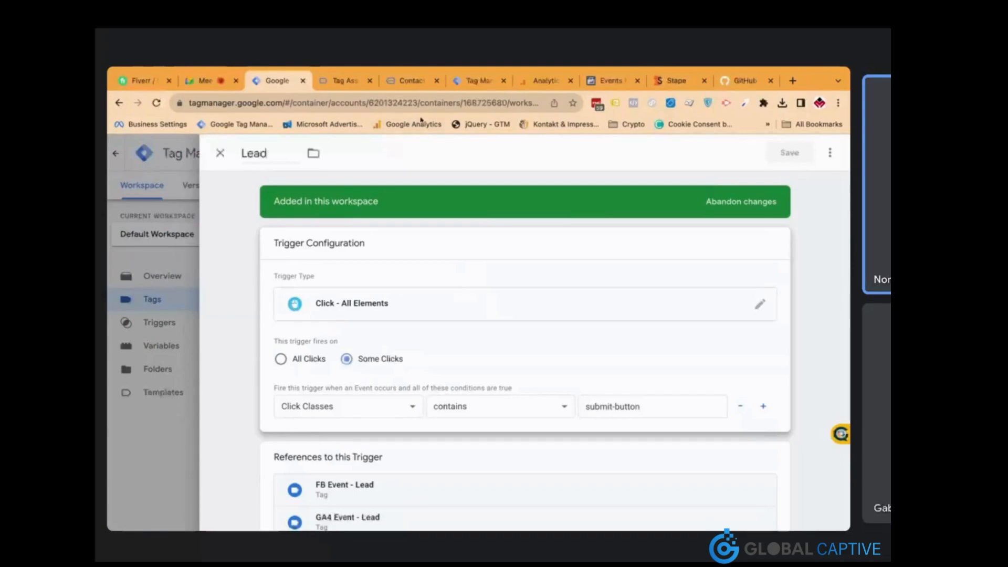
Change the Lead trigger type so it fires on link clicks only
click(409, 81)
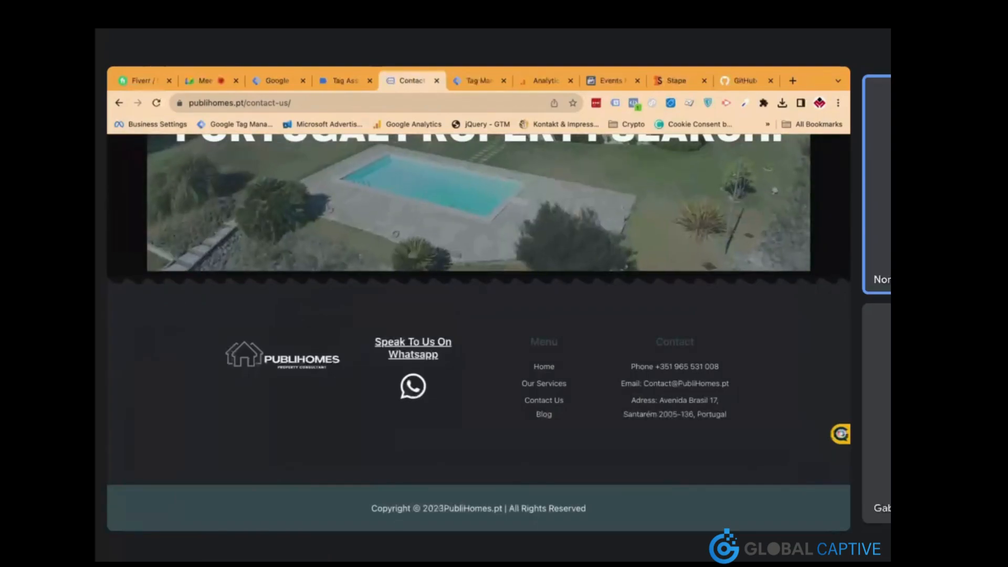
click(342, 80)
click(282, 82)
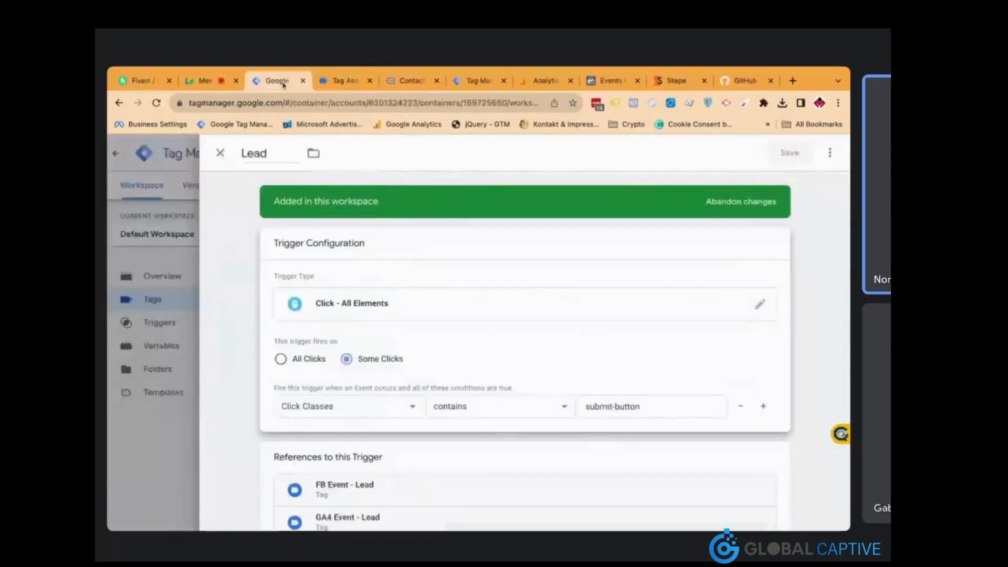
click(478, 319)
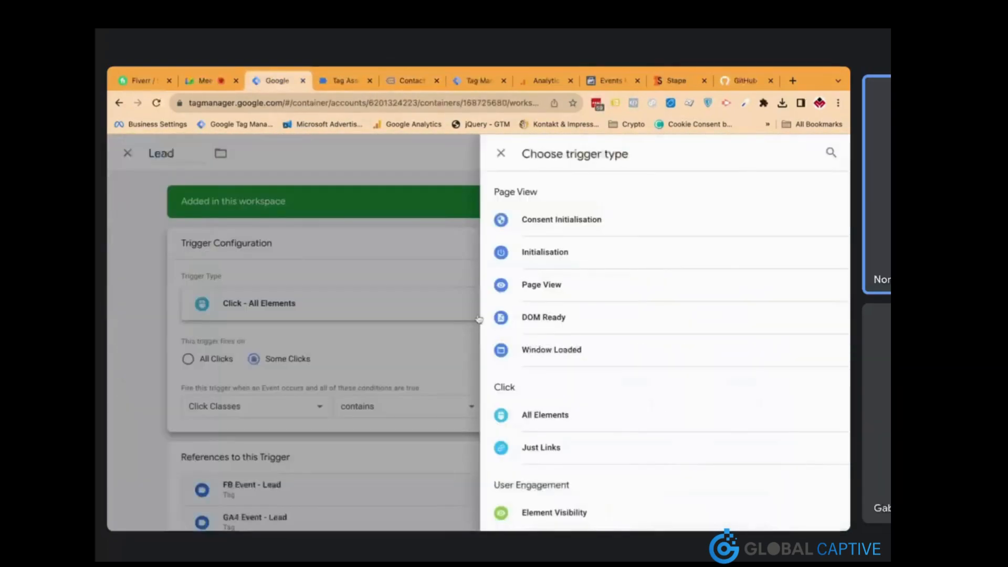
scroll(577, 389, down, 4)
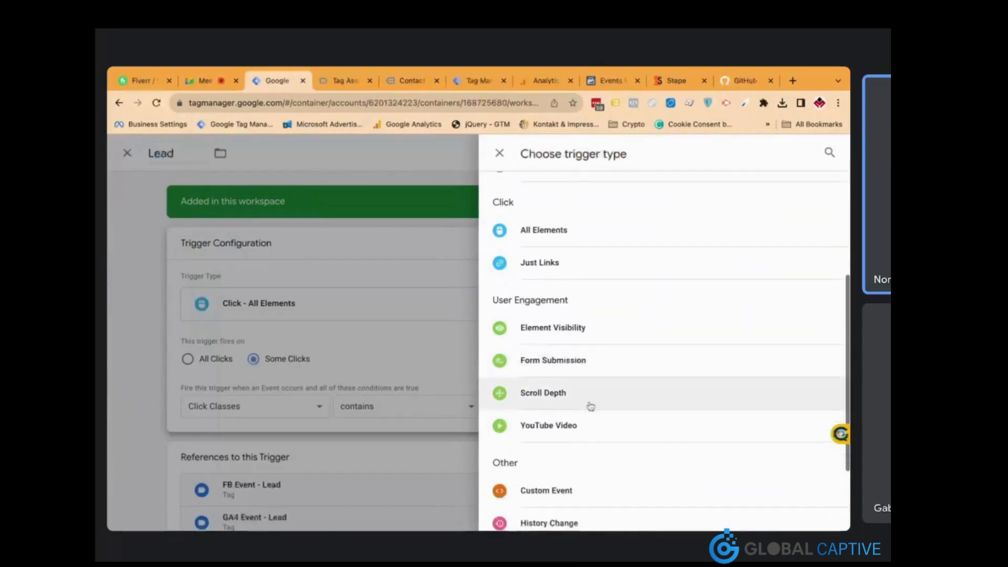
scroll(591, 406, down, 2)
scroll(591, 405, up, 5)
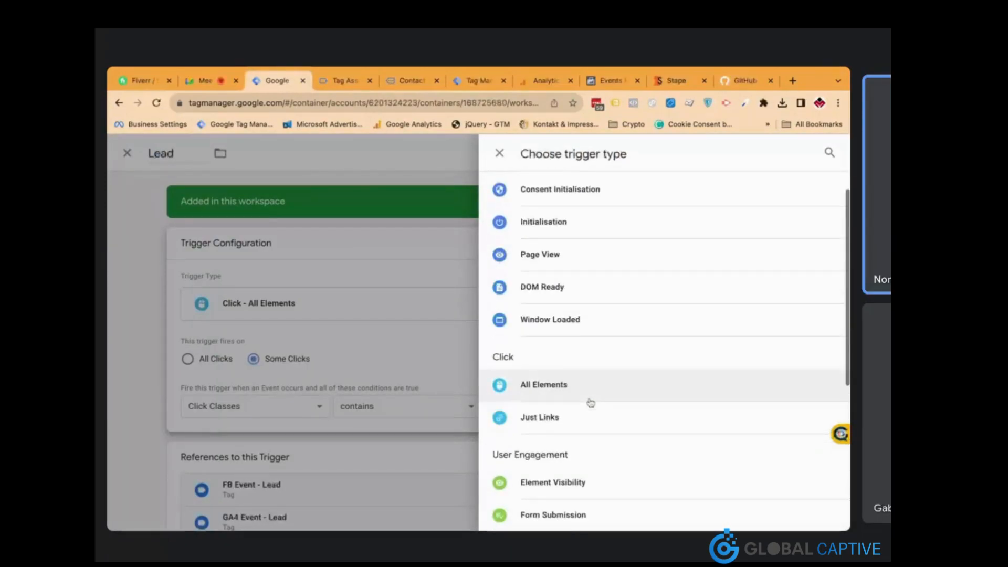
click(576, 420)
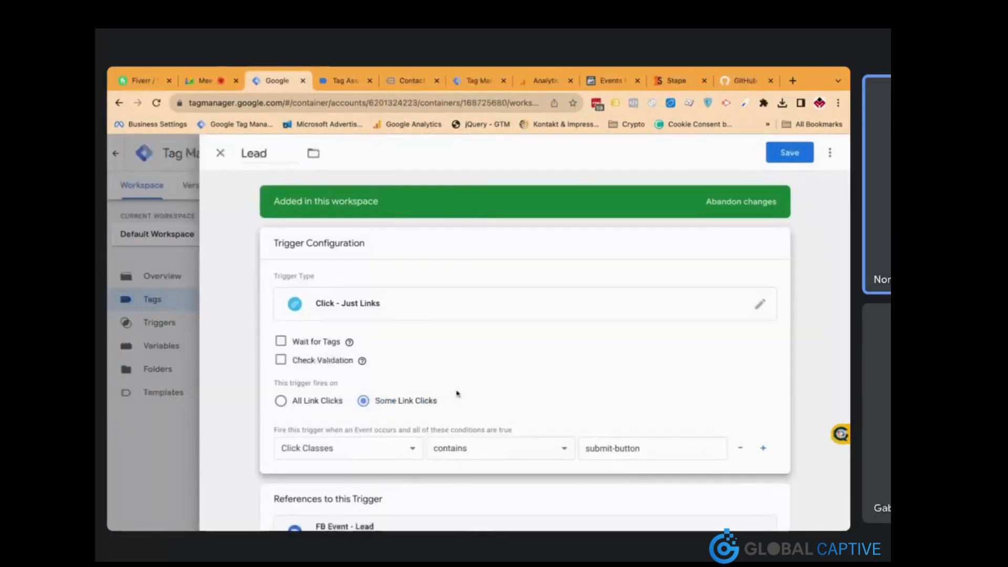
Make the Lead trigger condition Click URL contains api.whatsapp.com and save it
click(400, 450)
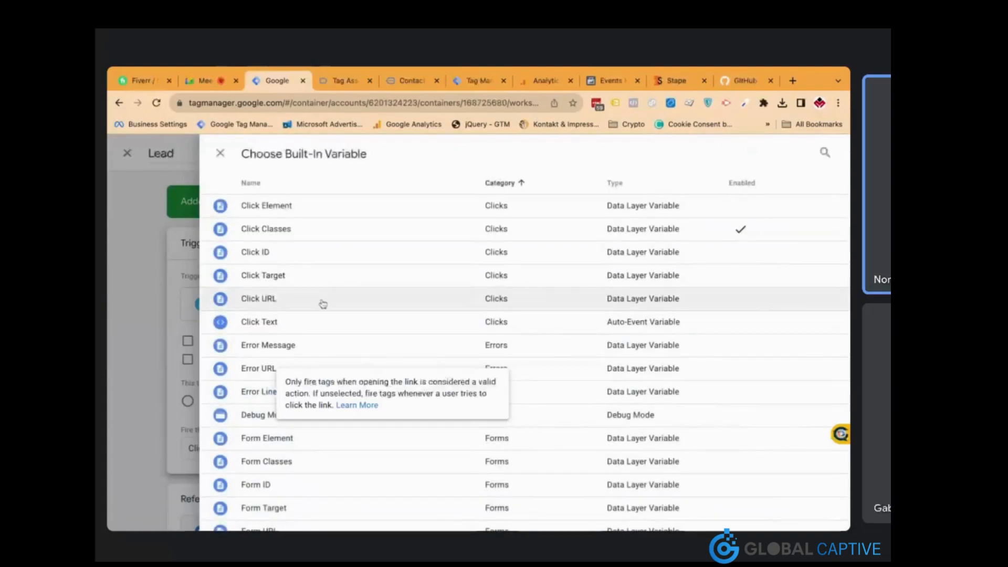
click(321, 299)
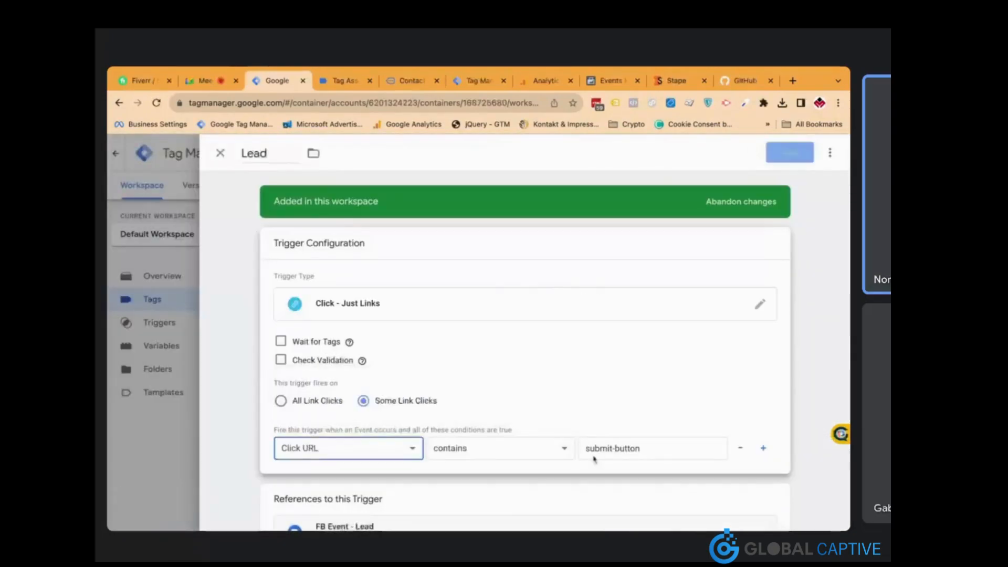
triple_click(609, 448)
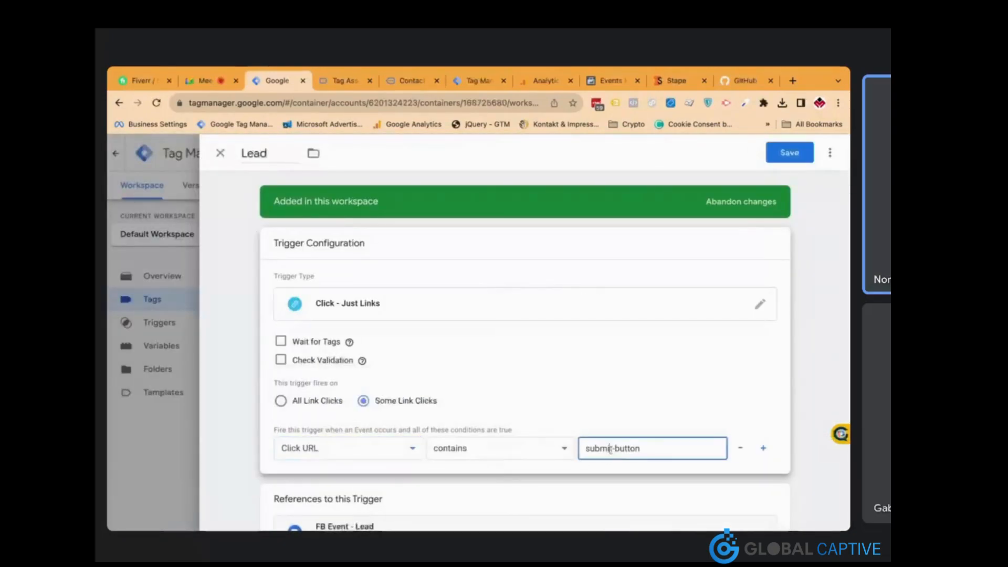
text(api.whatsapp.com)
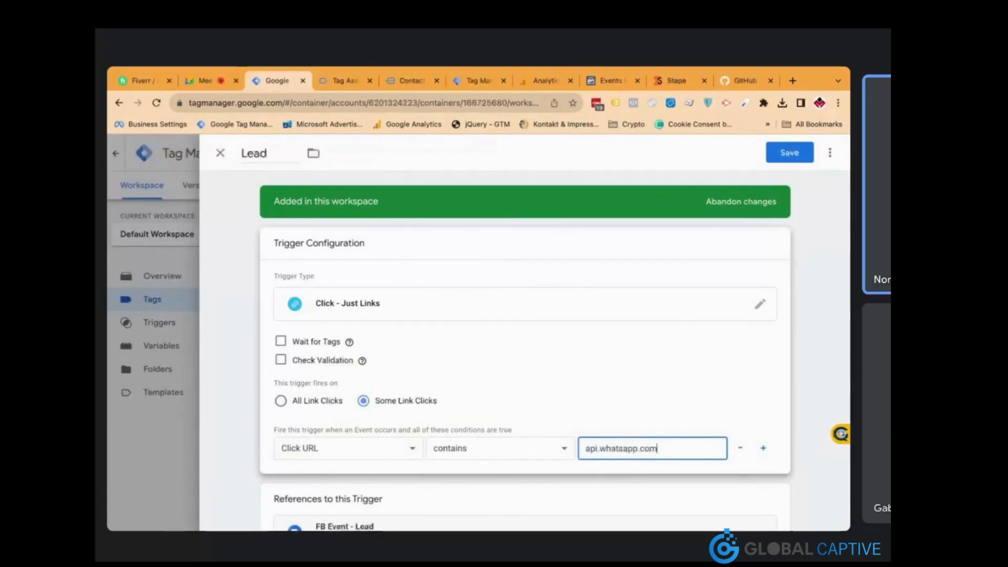
drag(587, 447, 657, 450)
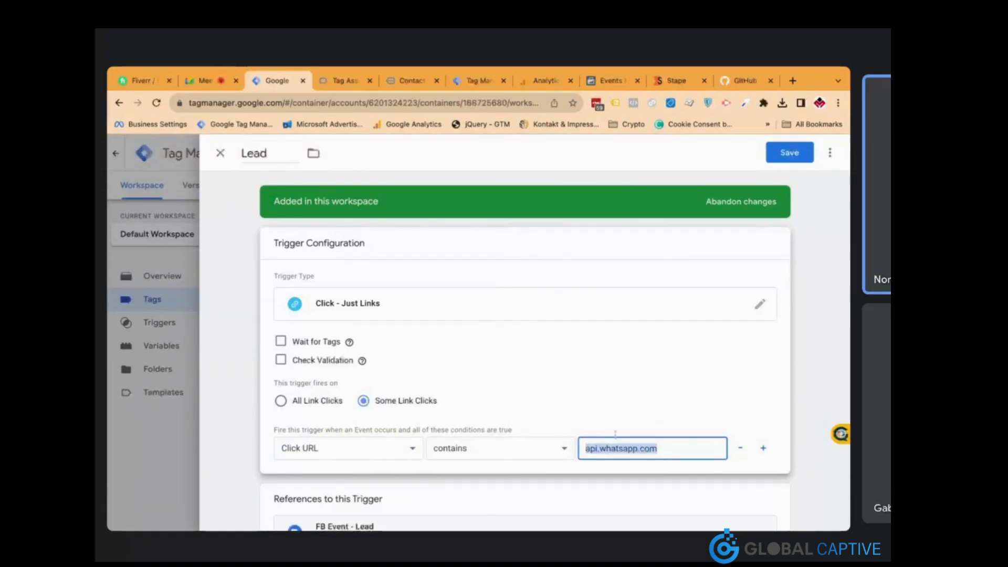
click(788, 152)
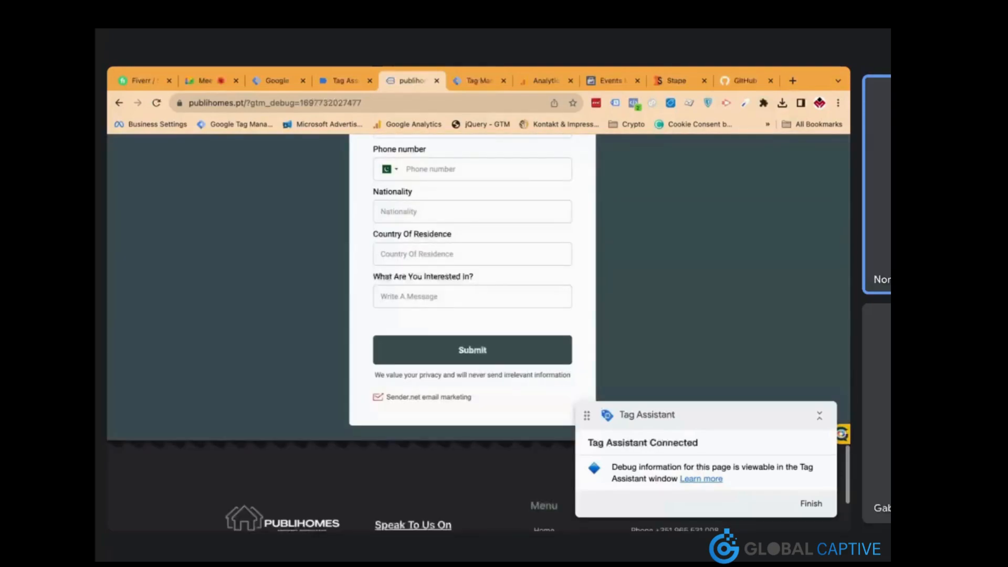
Click the WhatsApp link on publihomes.pt and bring up the Tag Assistant summary
scroll(472, 289, down, 3)
scroll(360, 283, down, 2)
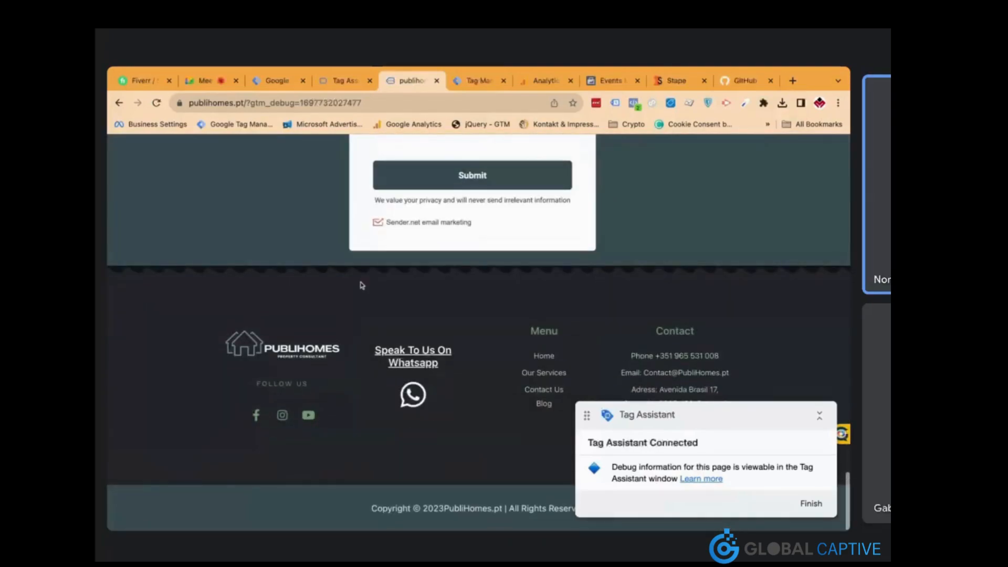
click(420, 405)
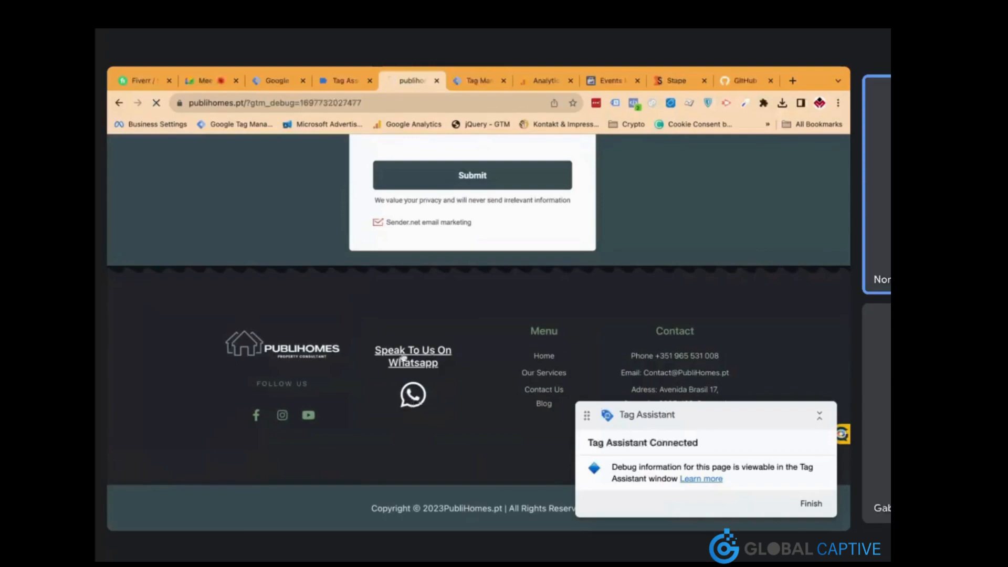
click(346, 80)
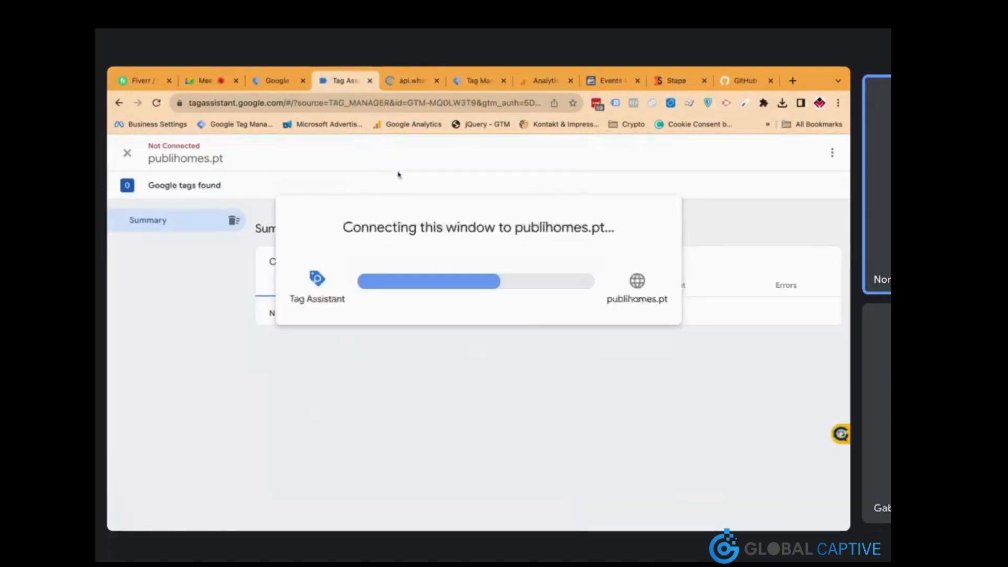
click(490, 356)
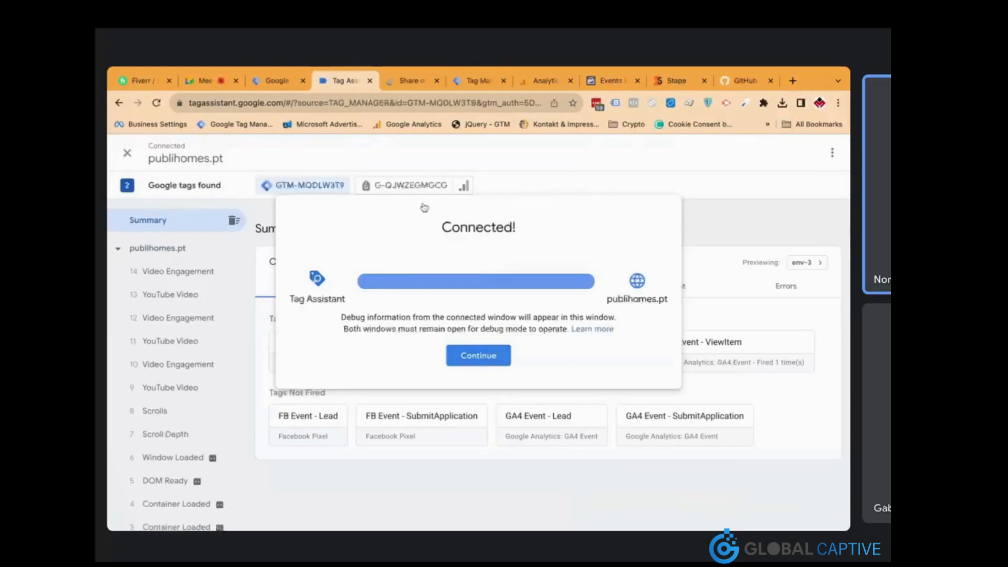
Confirm the WhatsApp Link Click event fired the FB Event - Lead and GA4 Event - Lead tags
click(404, 81)
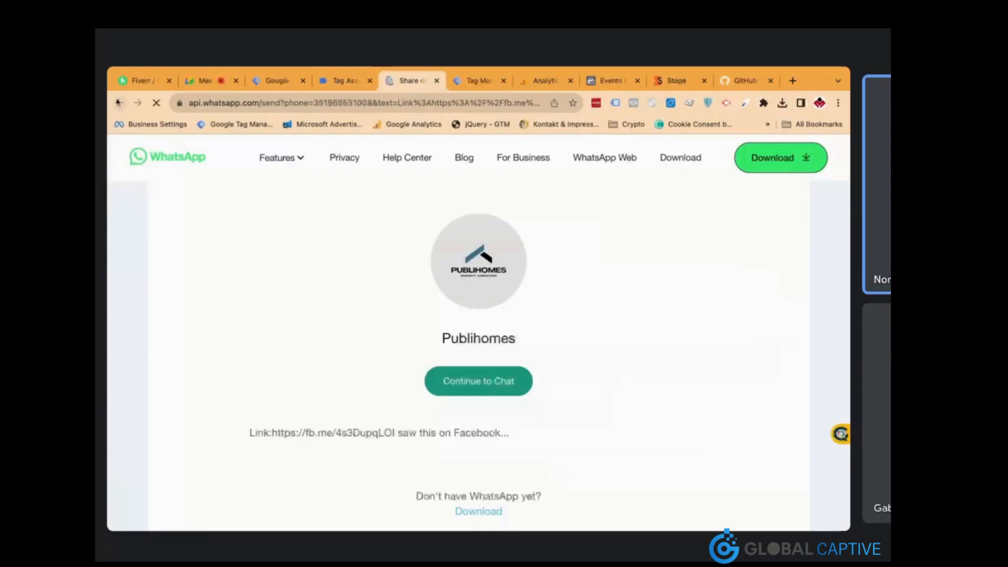
click(119, 102)
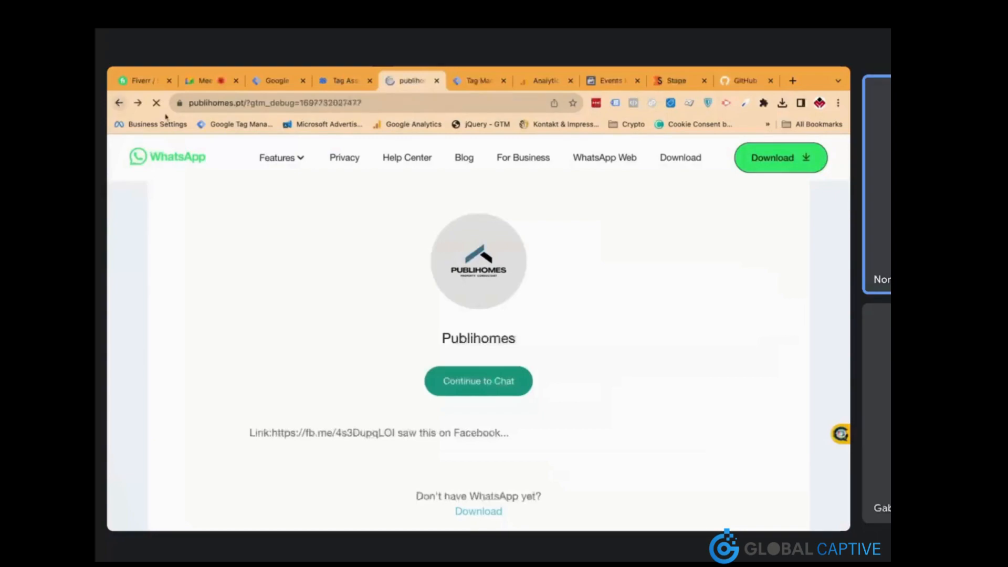
click(344, 82)
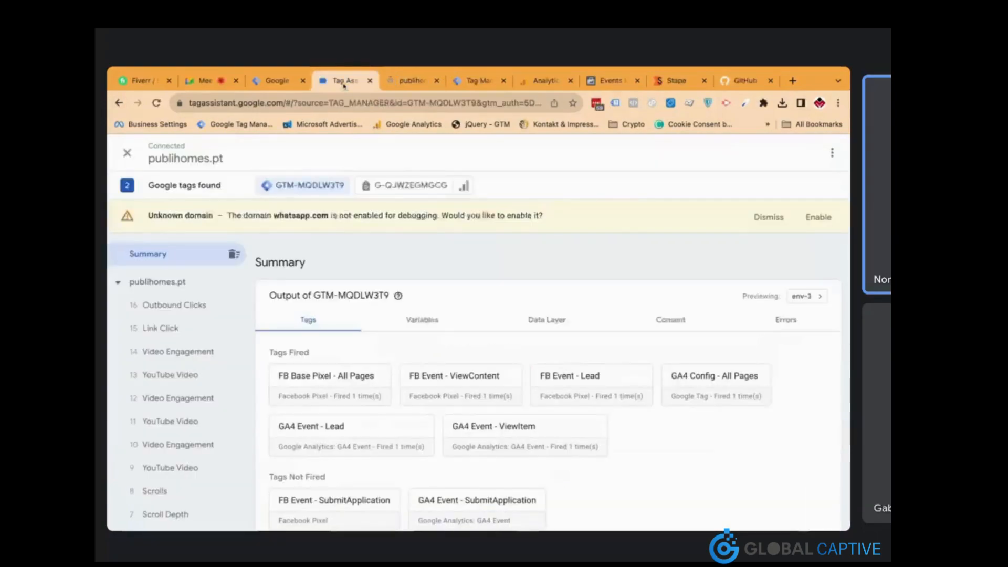
click(190, 329)
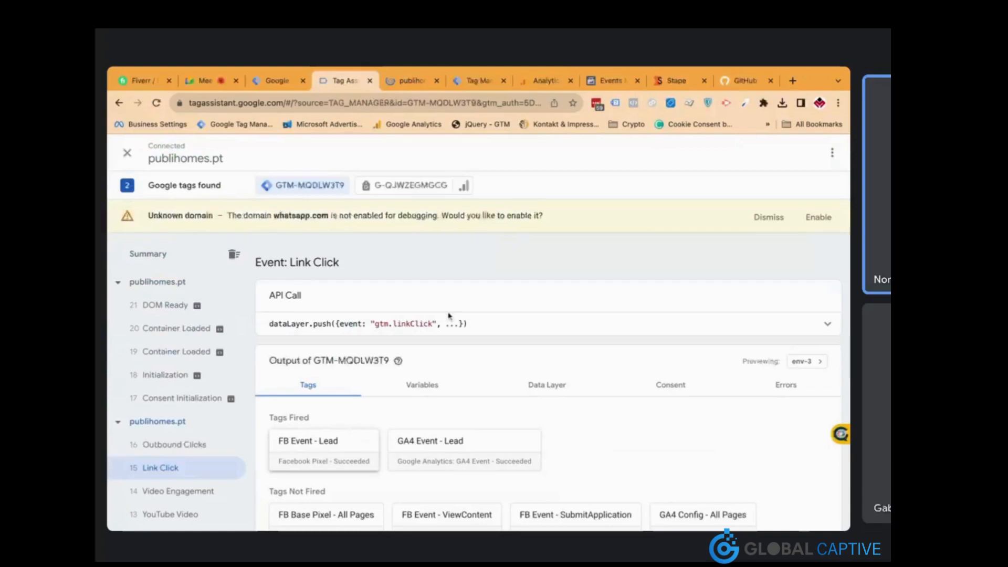
click(614, 82)
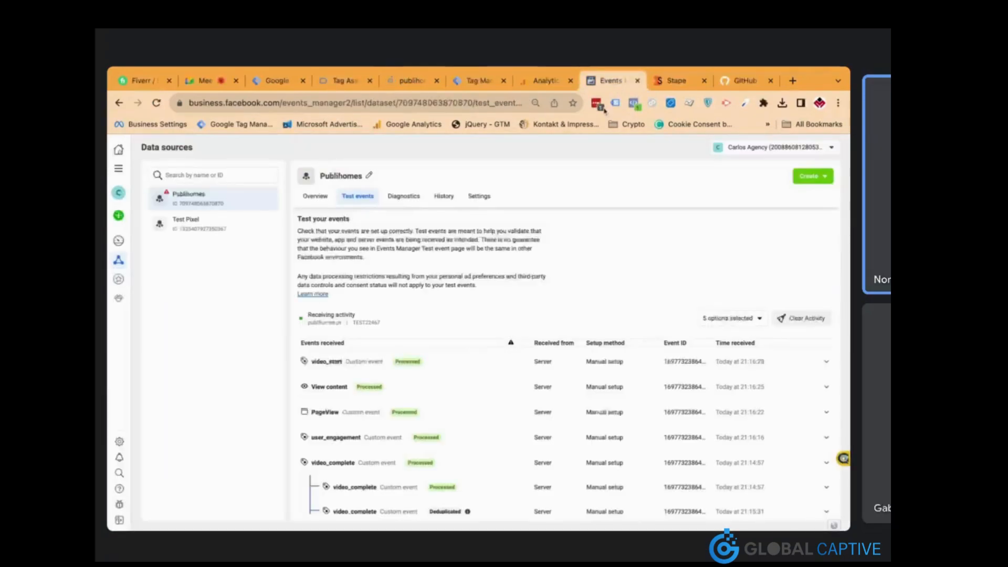
Scroll Publihomes' server test events, then view GA4 DebugView's 12 Apple debug-device events
scroll(488, 317, down, 1)
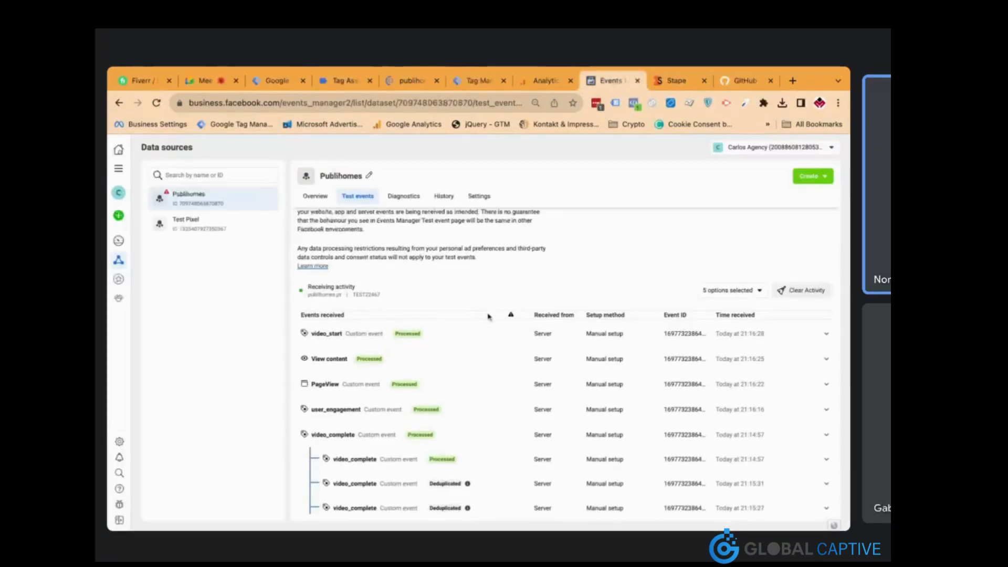
click(545, 81)
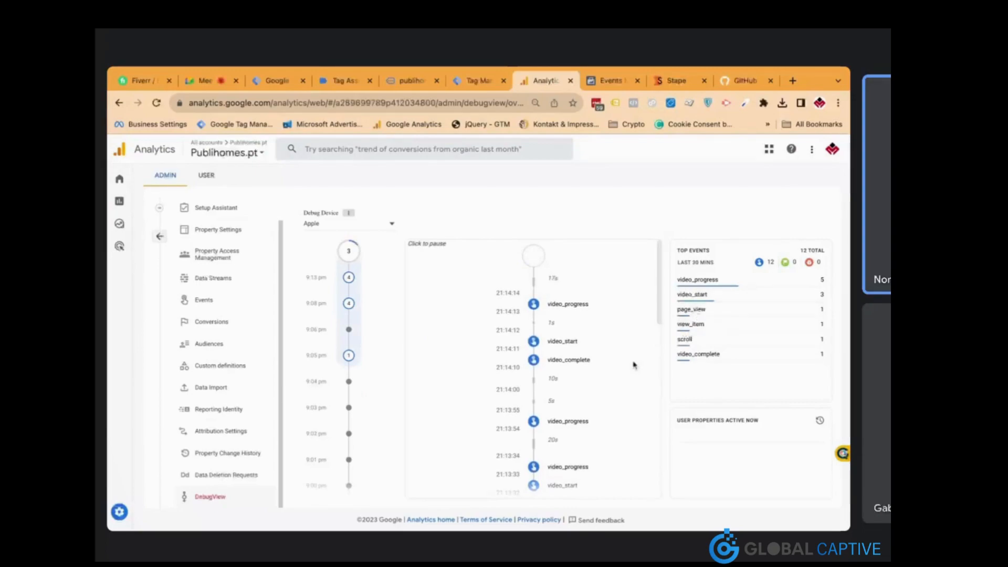
scroll(633, 365, down, 4)
scroll(633, 365, up, 3)
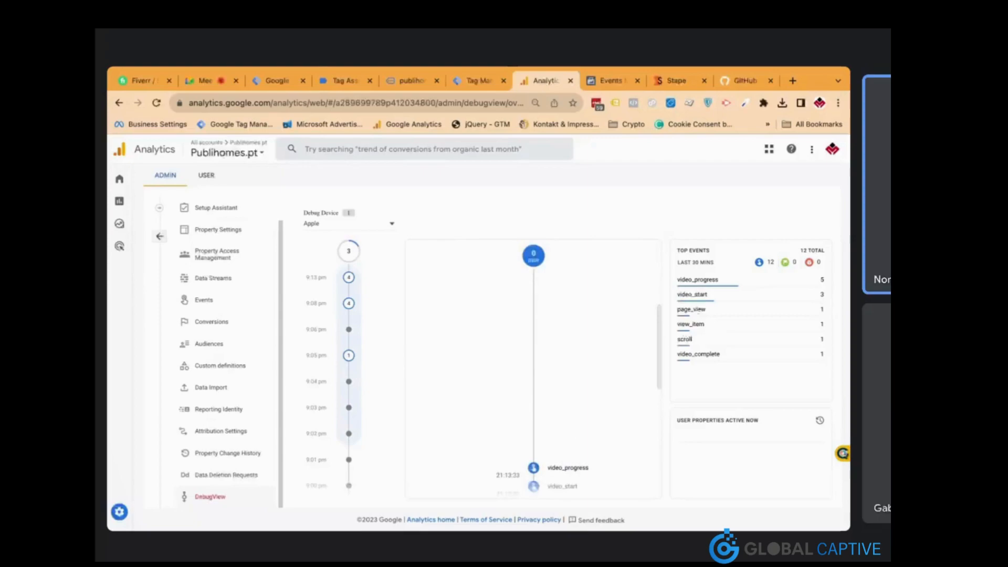
scroll(633, 365, up, 3)
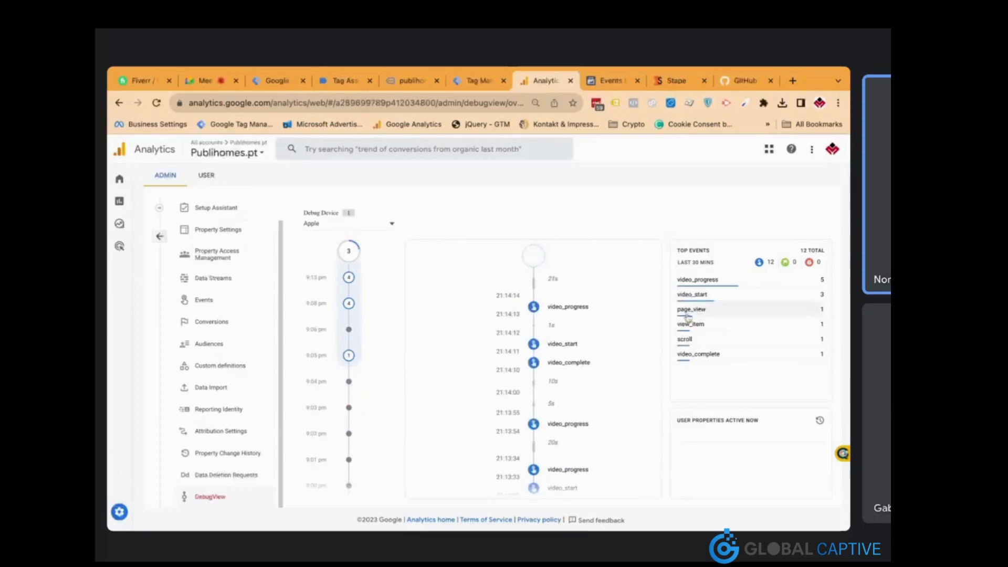
click(609, 81)
scroll(496, 283, down, 5)
Check Lead arrives from browser and server, and server video_complete shows three deduplicated copies
scroll(502, 322, down, 10)
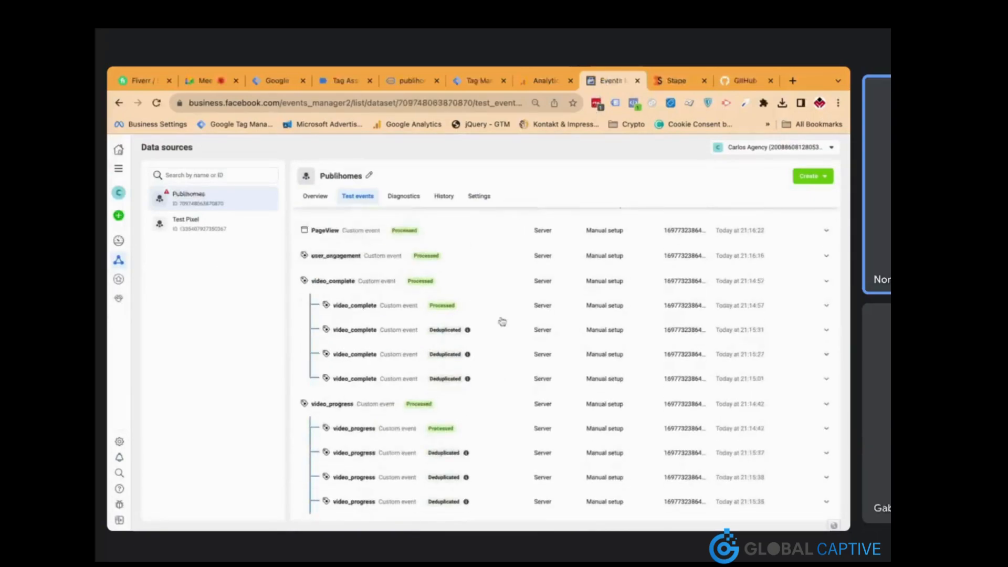
scroll(502, 423, up, 10)
scroll(566, 362, up, 5)
scroll(566, 362, down, 10)
scroll(566, 363, down, 10)
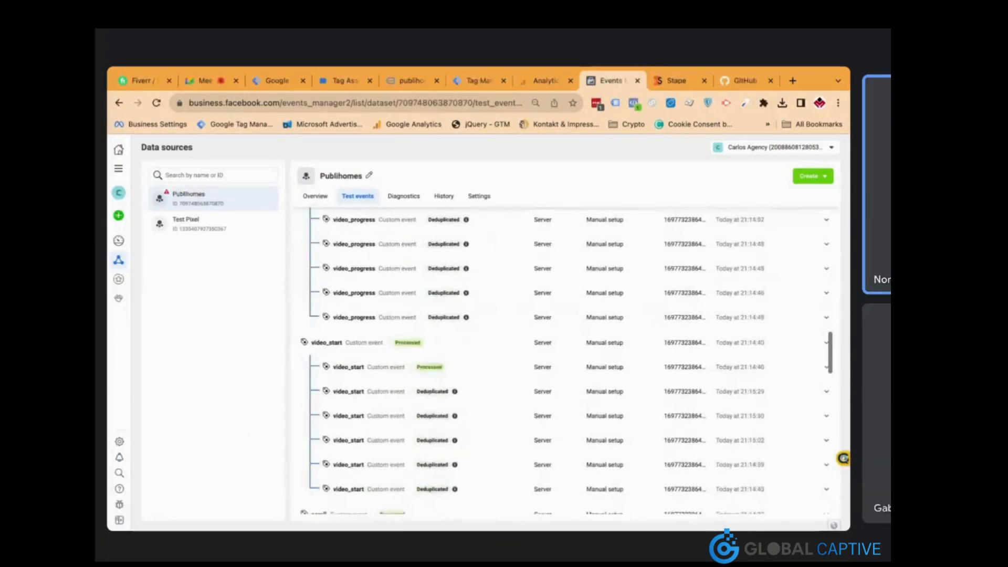
scroll(504, 336, down, 1)
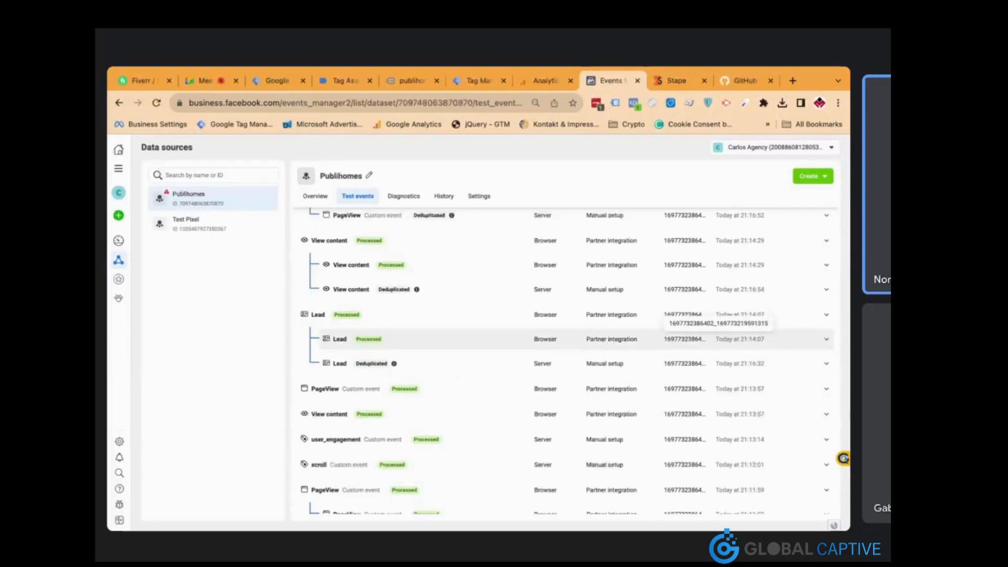
scroll(515, 341, down, 10)
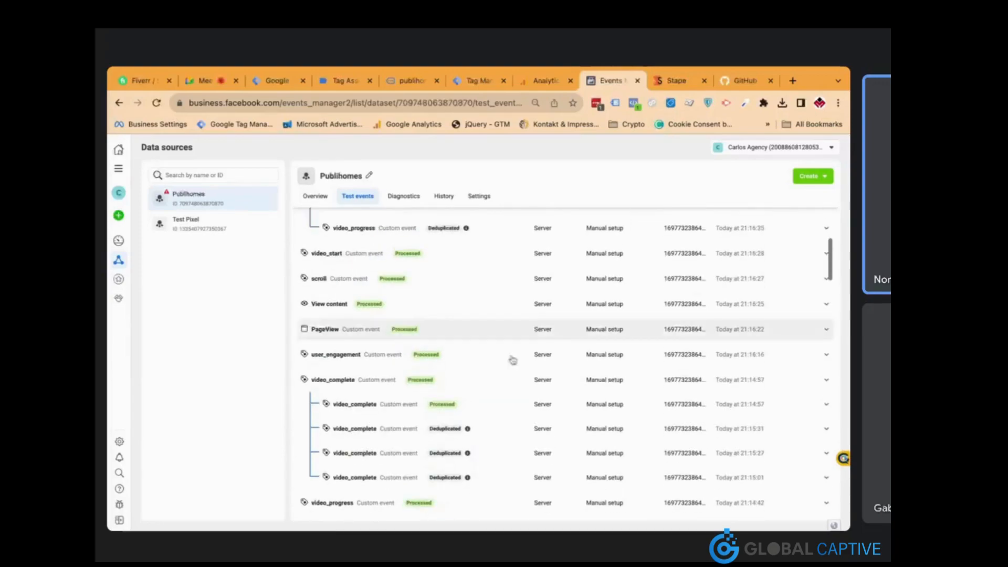
scroll(510, 370, down, 2)
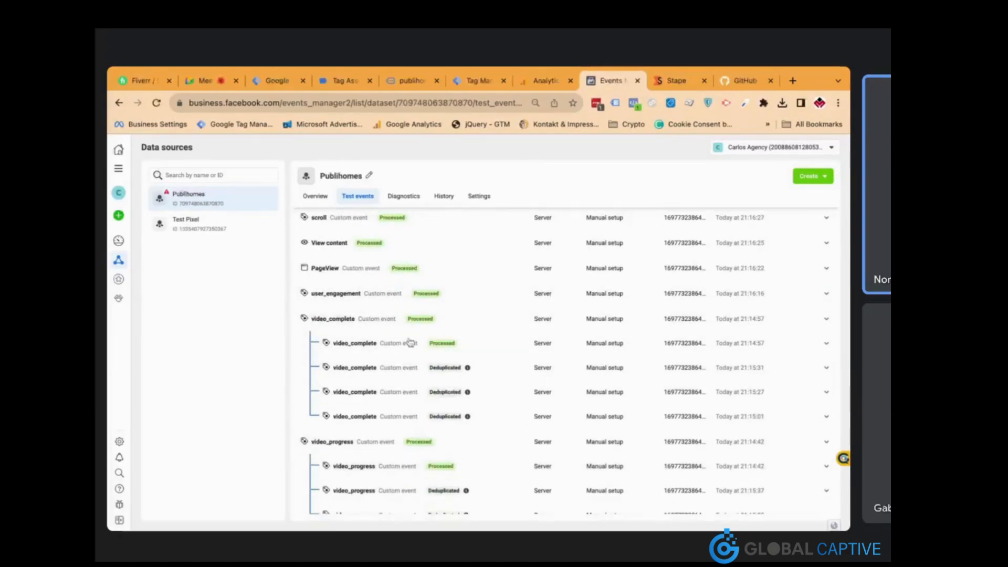
scroll(450, 337, up, 5)
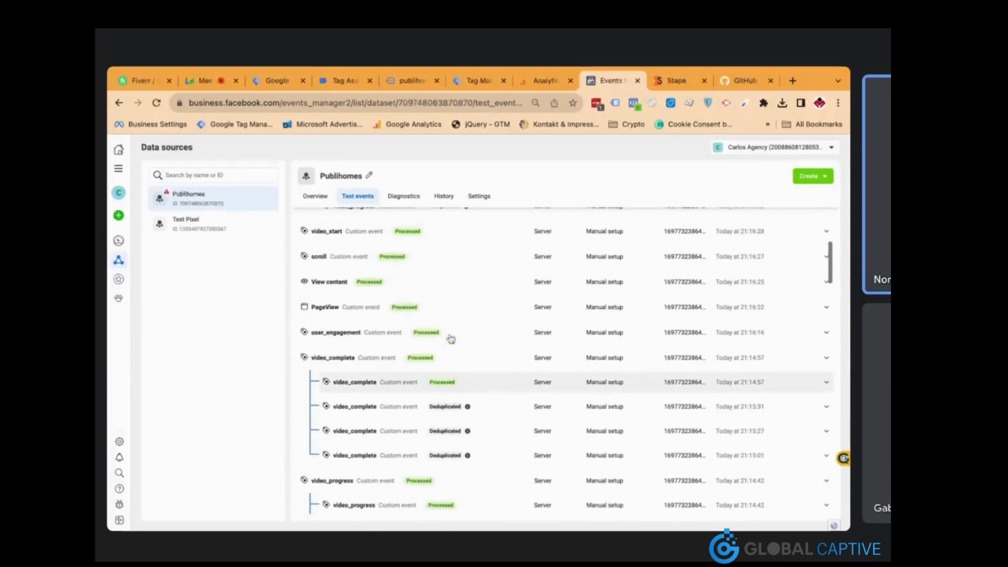
Switch to the Server Container - Stape and list its Facebook CAPI and GA4 Server Side tags
click(286, 83)
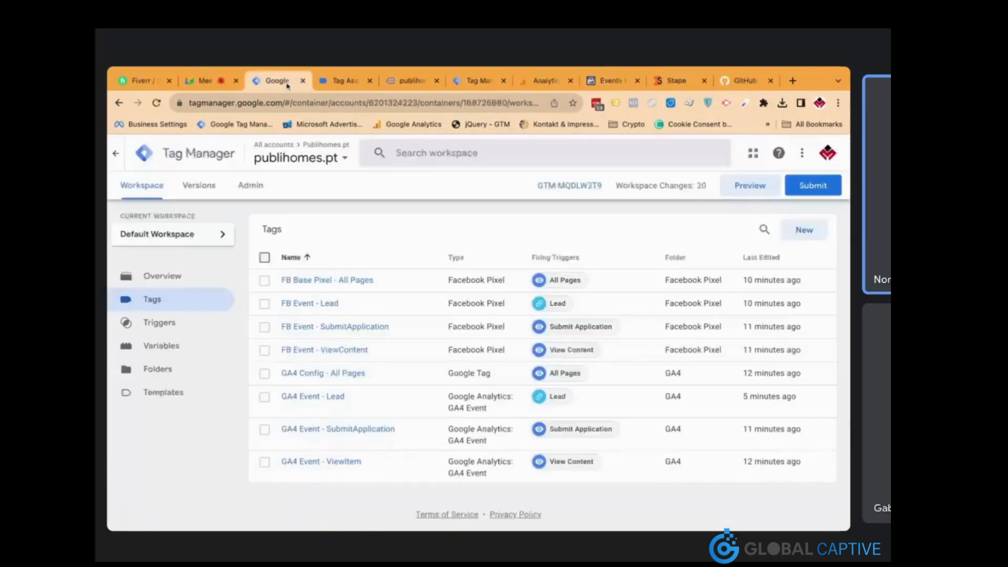
click(315, 160)
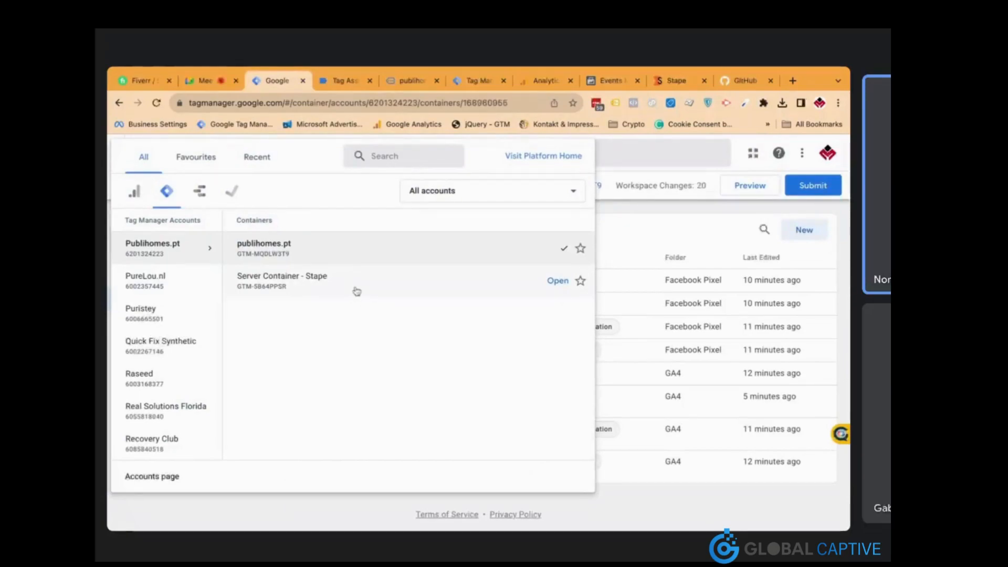
click(356, 290)
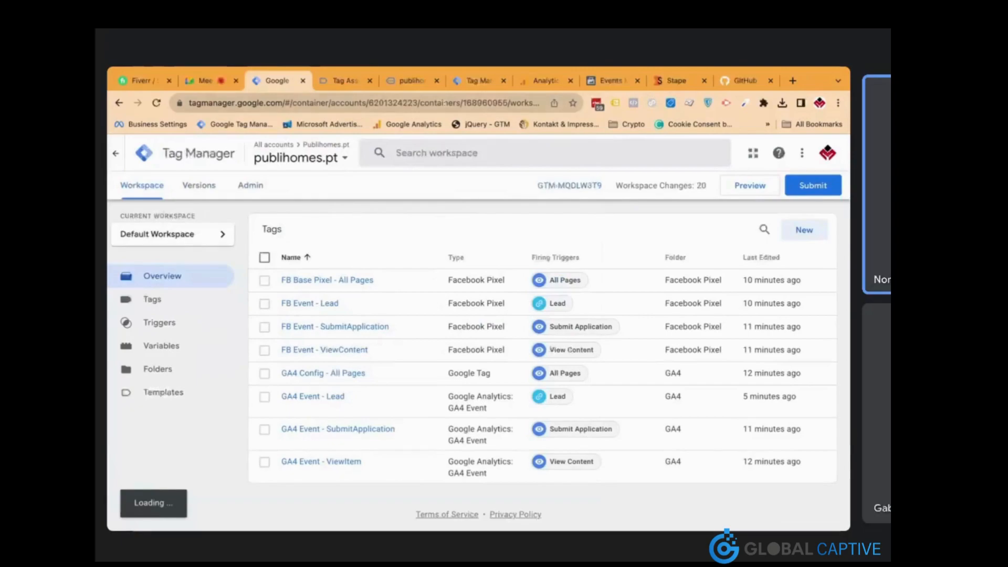
click(534, 87)
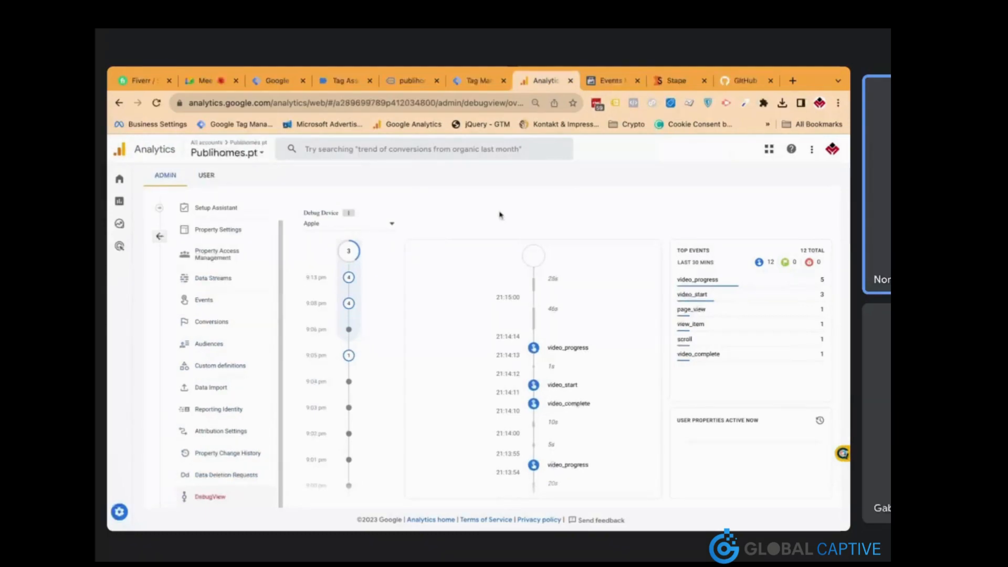
click(335, 81)
click(415, 82)
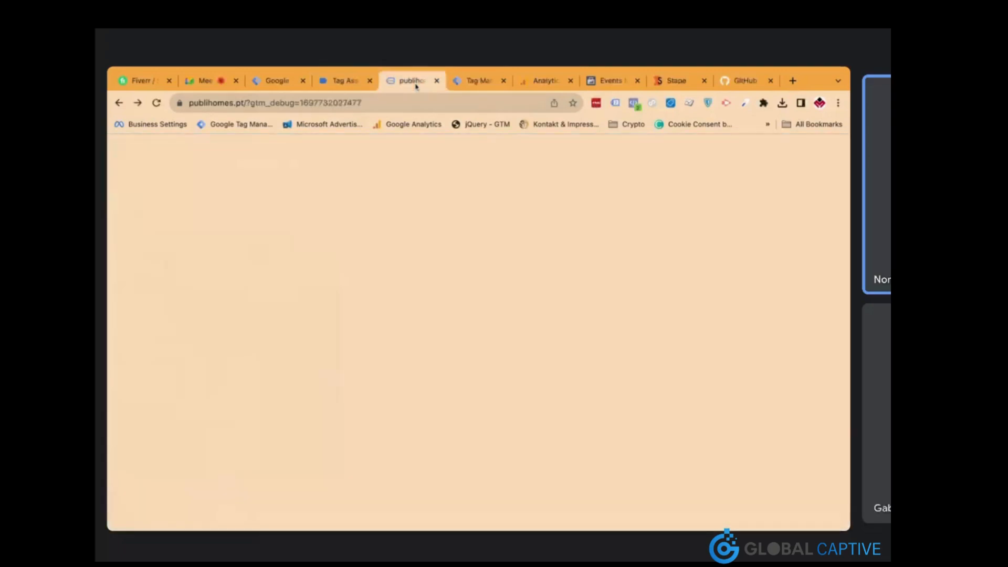
click(277, 81)
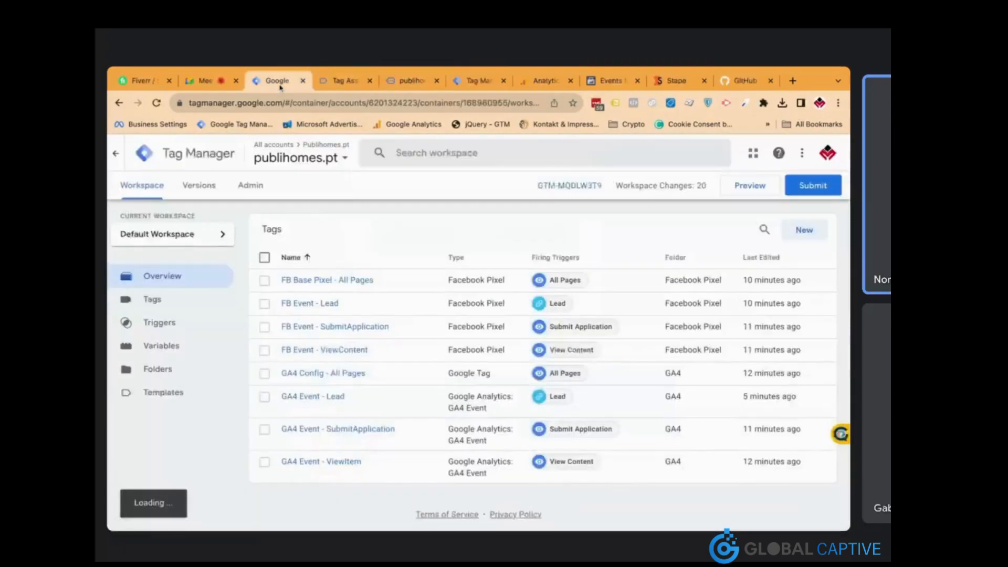
click(181, 354)
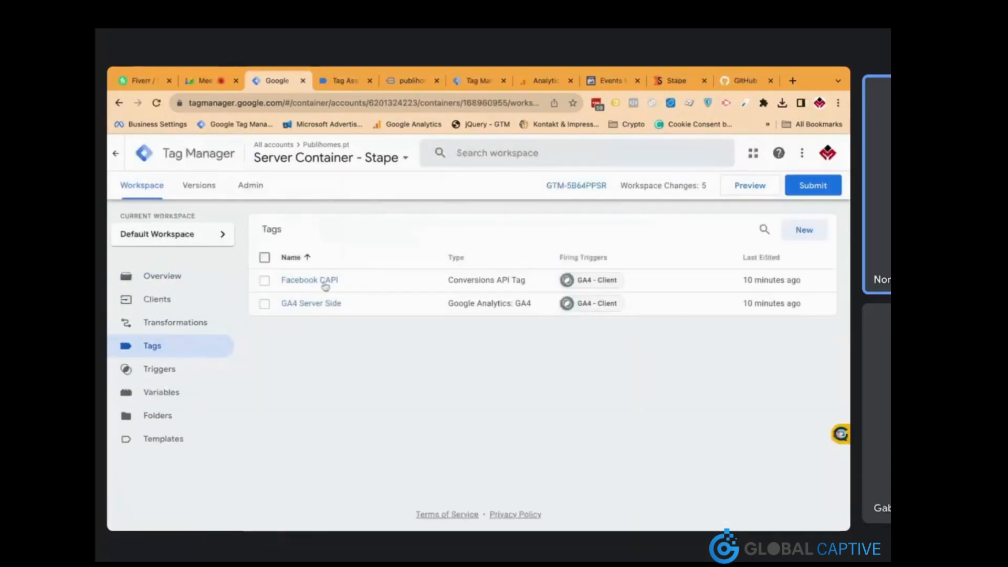
Add a new Custom Event trigger as an exception on the Facebook CAPI tag
click(324, 286)
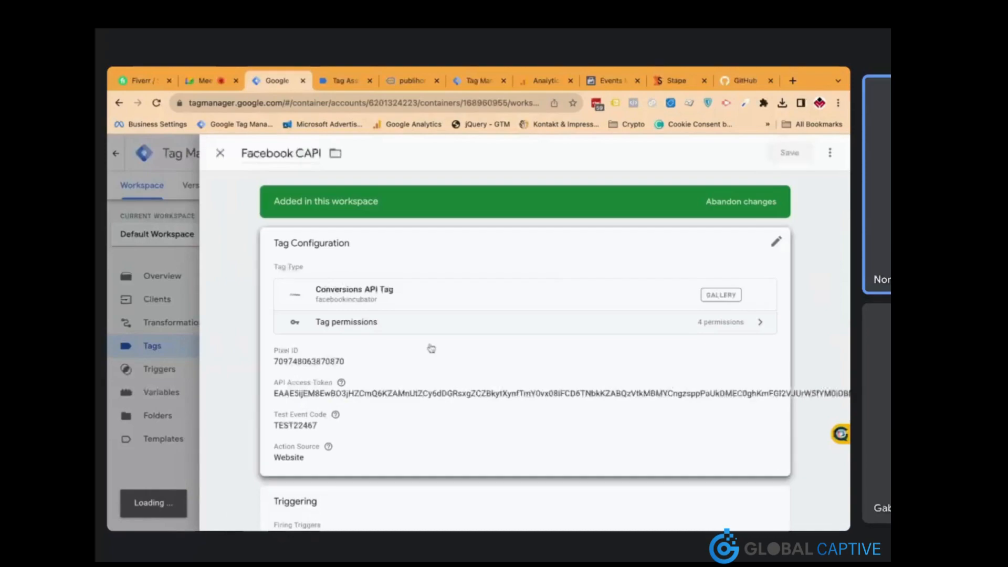
scroll(380, 390, down, 5)
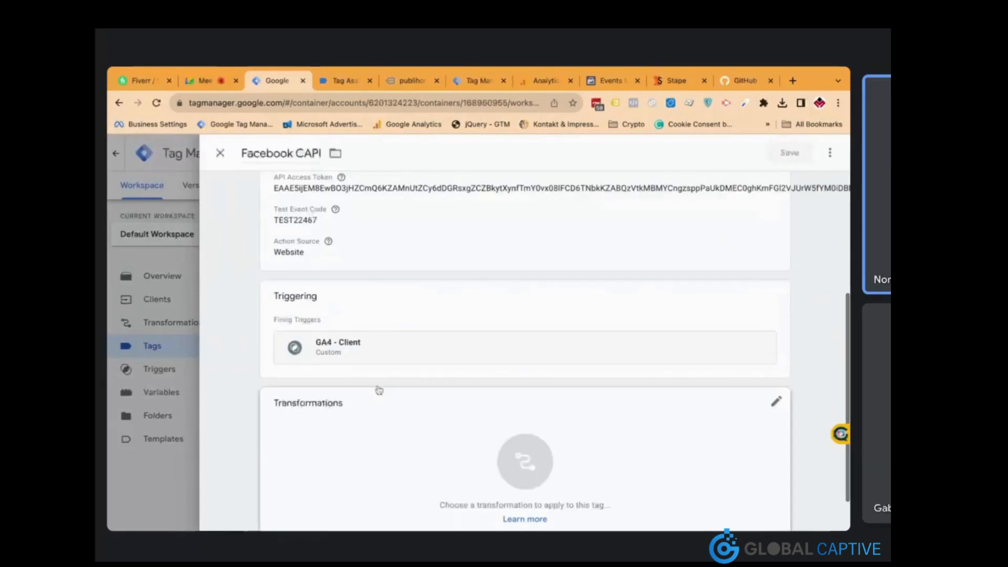
click(388, 311)
click(322, 392)
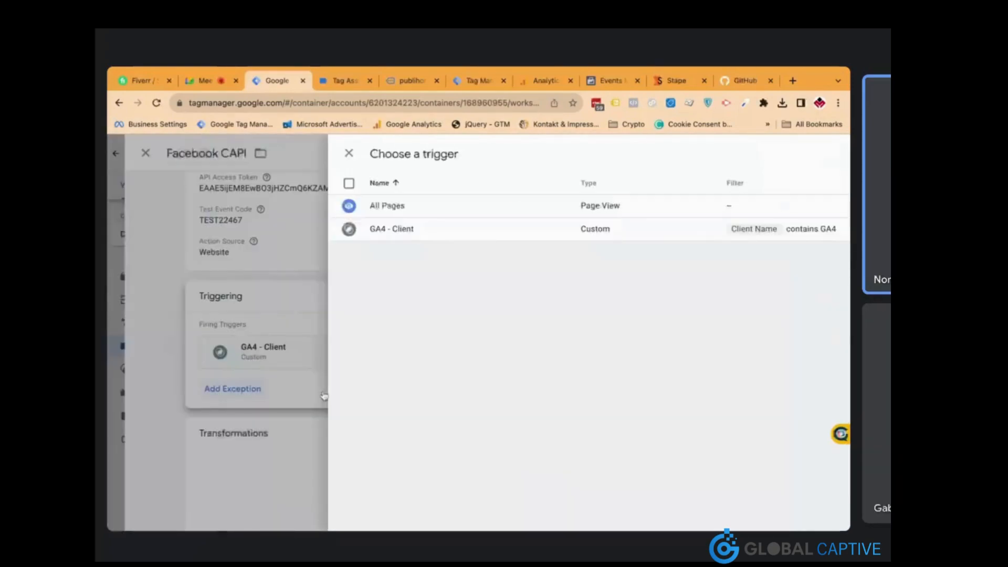
click(825, 155)
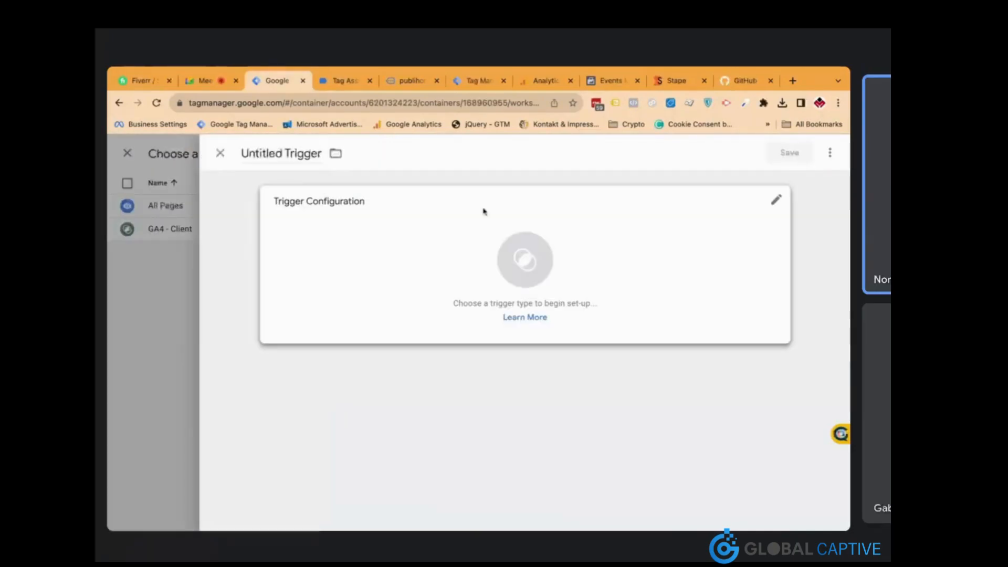
click(431, 235)
click(536, 225)
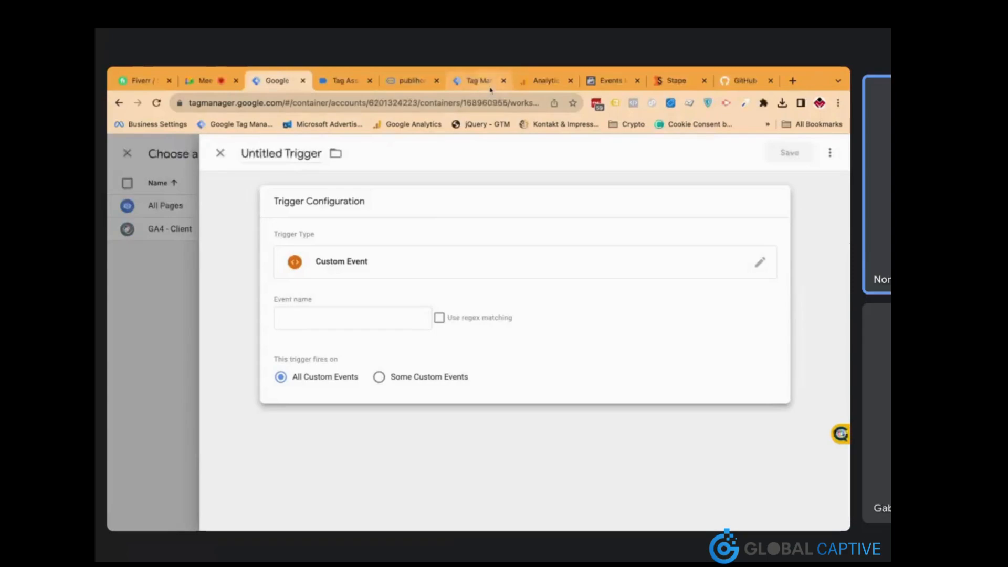
click(593, 81)
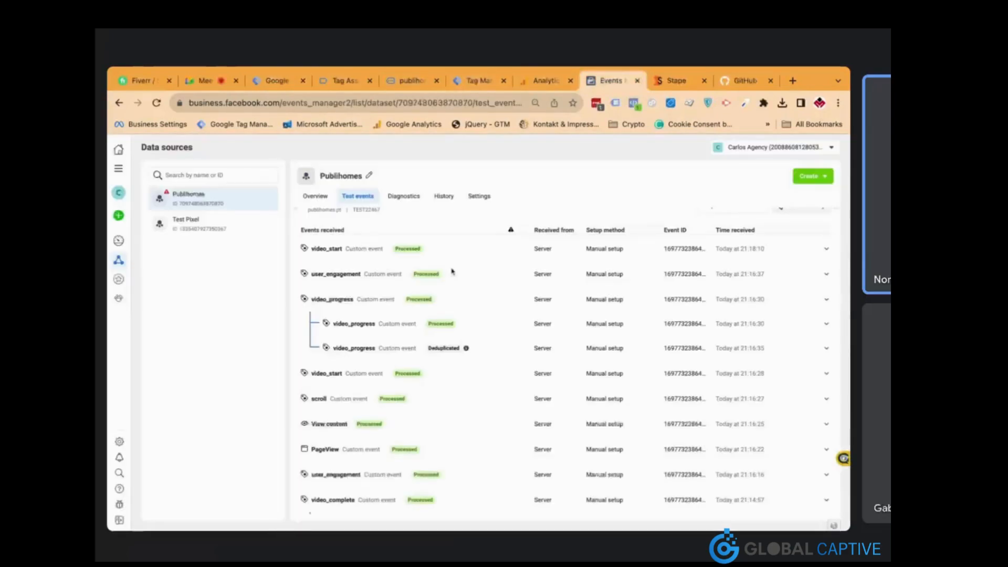
Enter video_start|scroll|user_engagement|video_progress as the event name with regex matching on
scroll(364, 310, up, 1)
scroll(359, 300, up, 1)
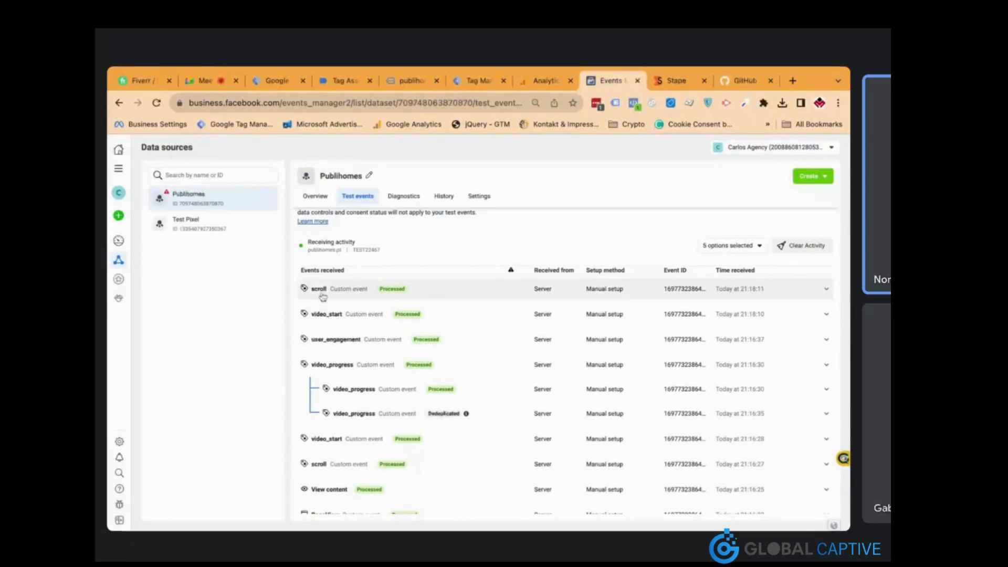
click(278, 84)
click(373, 324)
text(video_start)
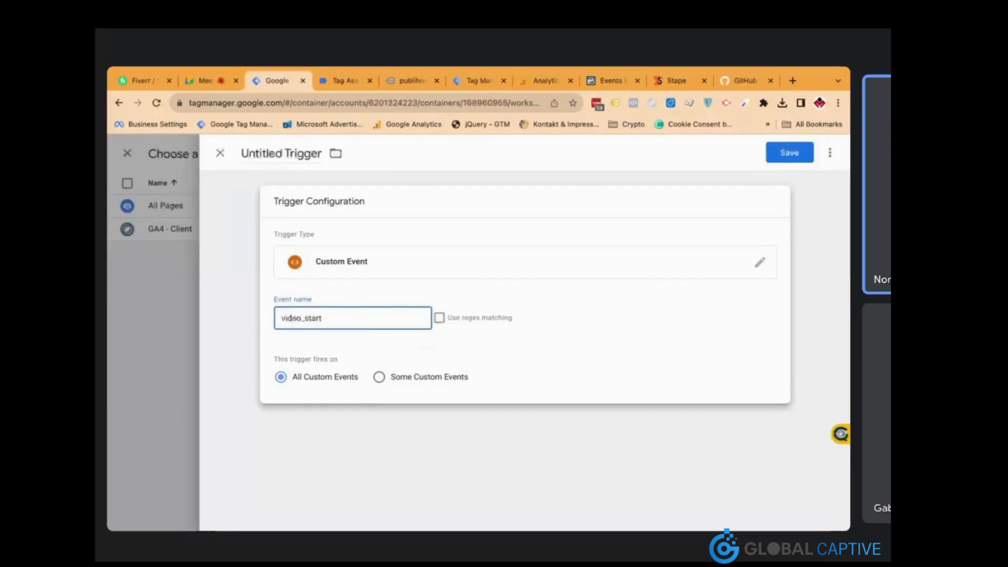
click(439, 318)
click(377, 314)
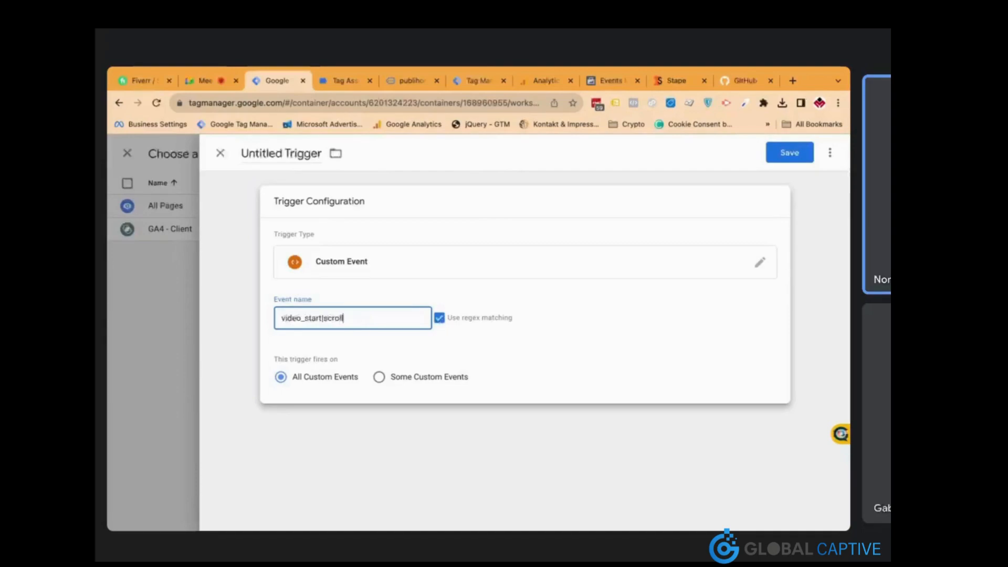
text(|scroll|user_engagement|video_pr)
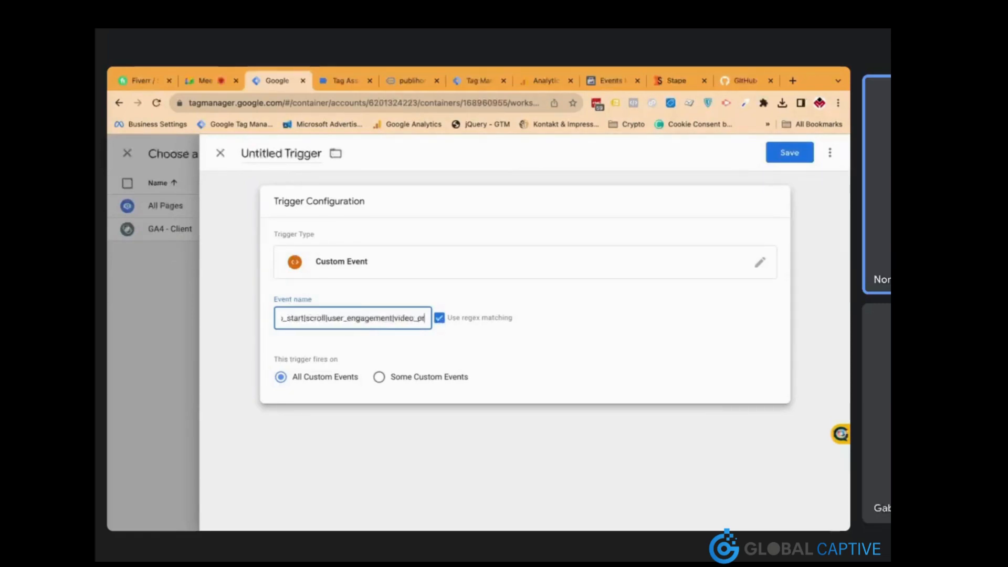
text(ogress)
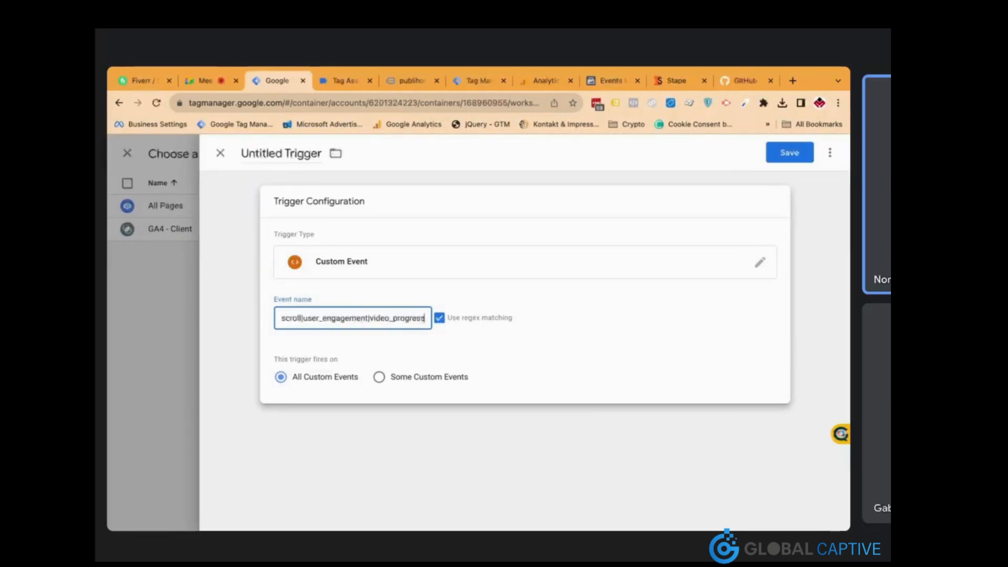
text(|)
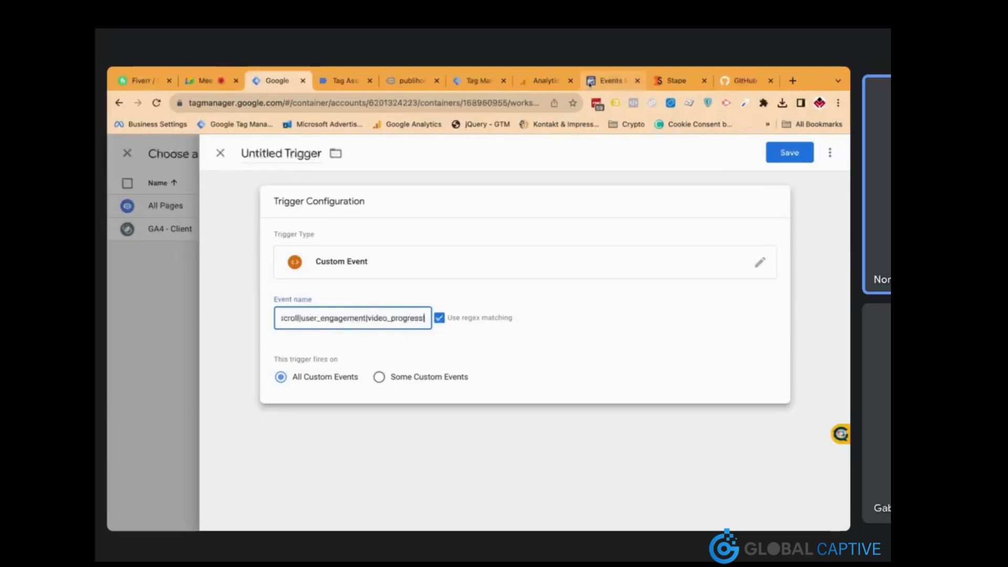
After checking Meta's received event names, extend the regex to include video_complete
click(591, 82)
scroll(487, 357, down, 2)
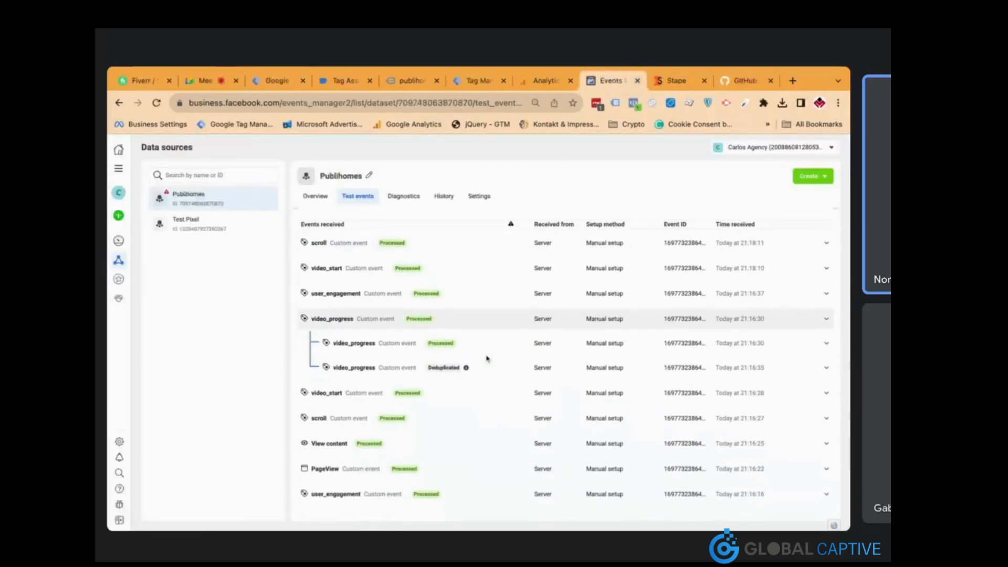
scroll(487, 358, down, 5)
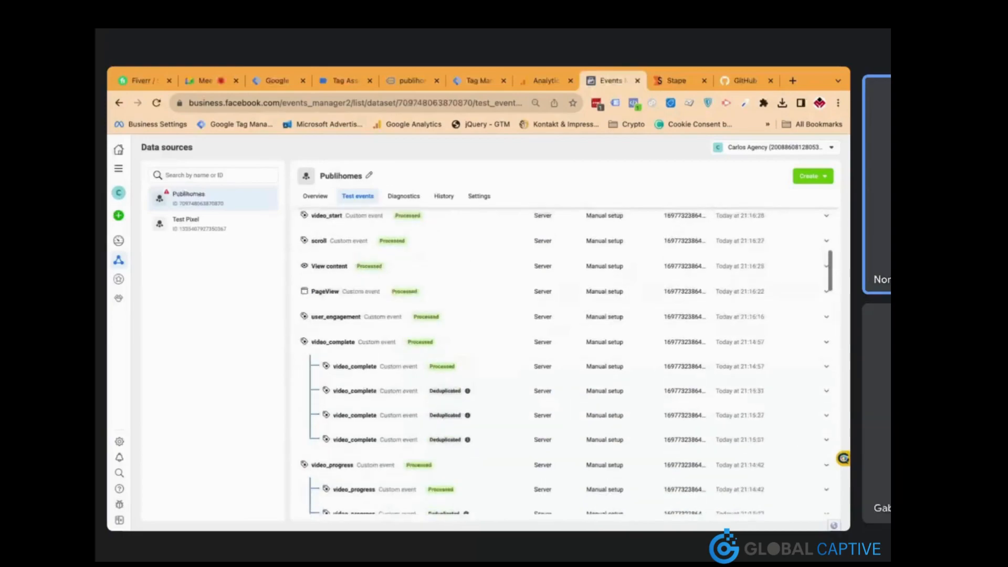
scroll(487, 316, down, 10)
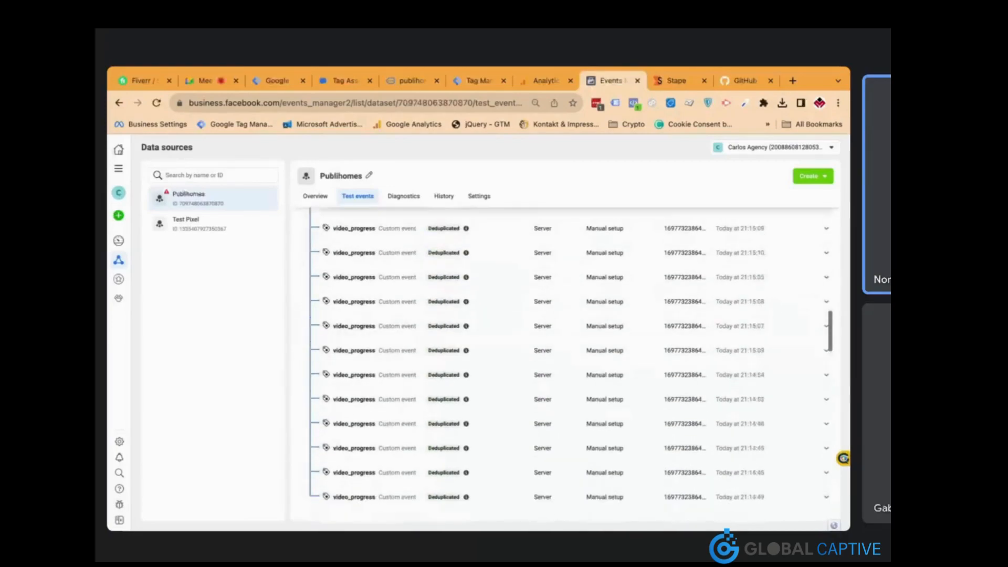
click(278, 81)
text(o_progress)
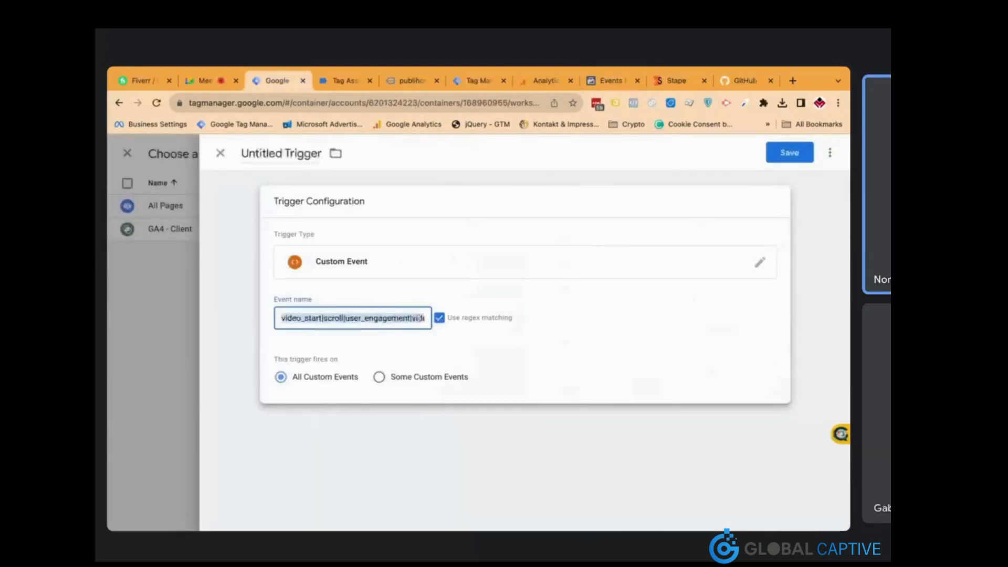
text(|video_complete)
Save the trigger as 'user engagement' and save Facebook CAPI with it as an exception
click(786, 156)
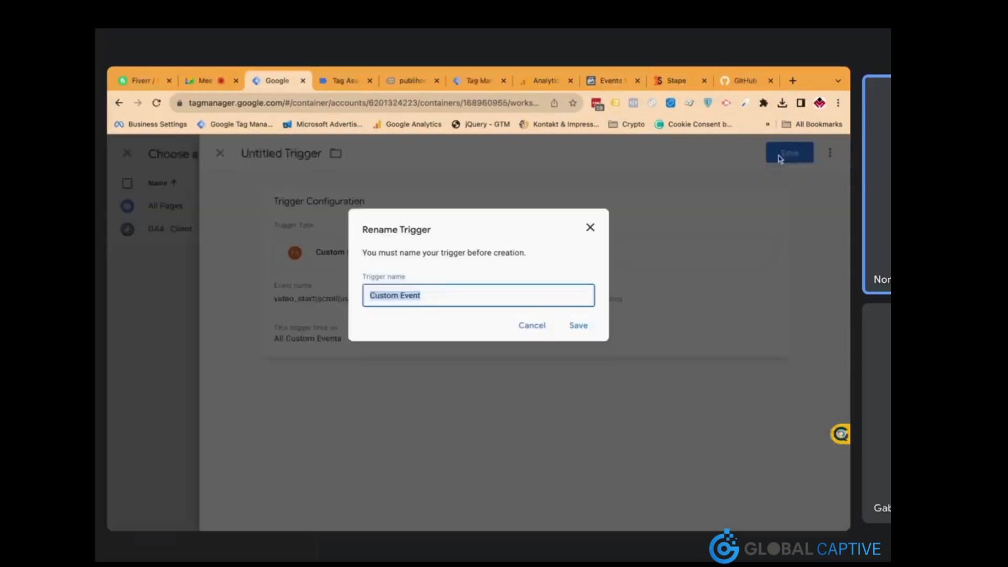
text(User)
click(484, 310)
click(573, 330)
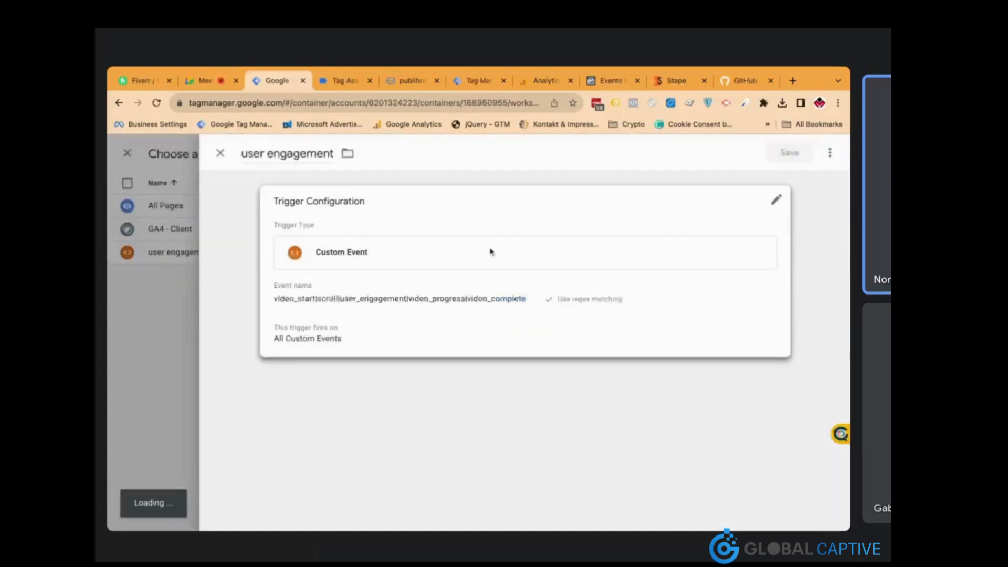
scroll(470, 279, up, 3)
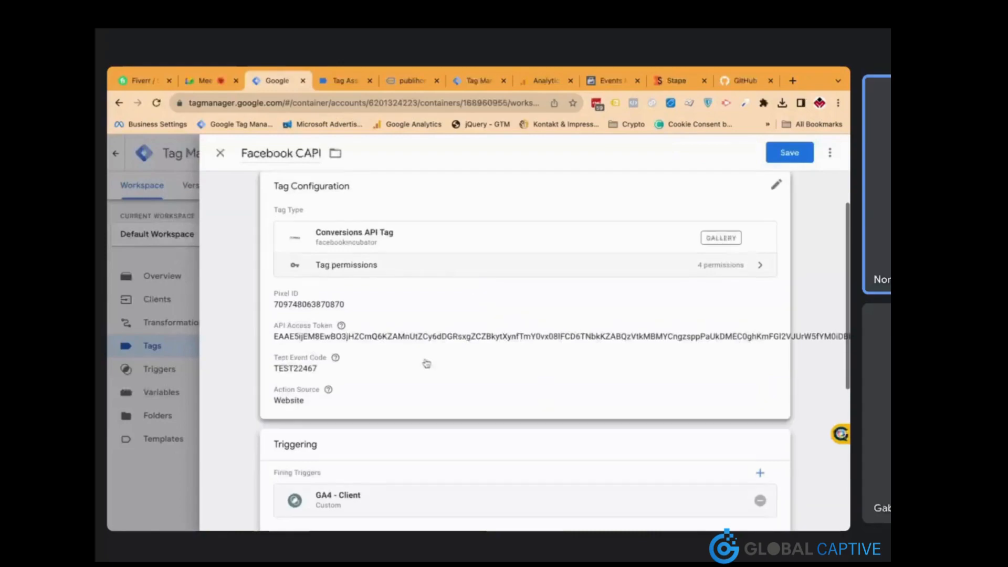
click(789, 157)
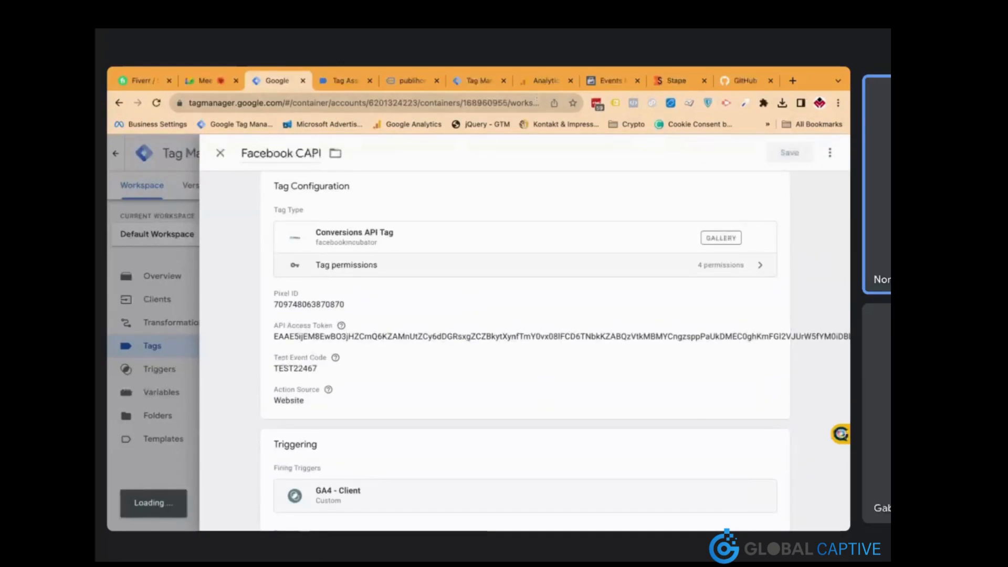
click(540, 82)
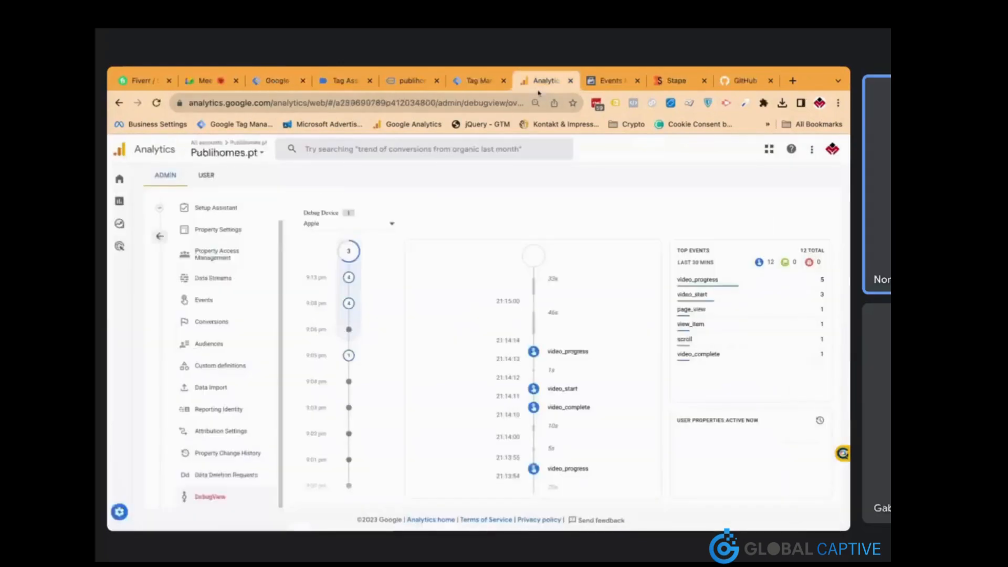
click(278, 81)
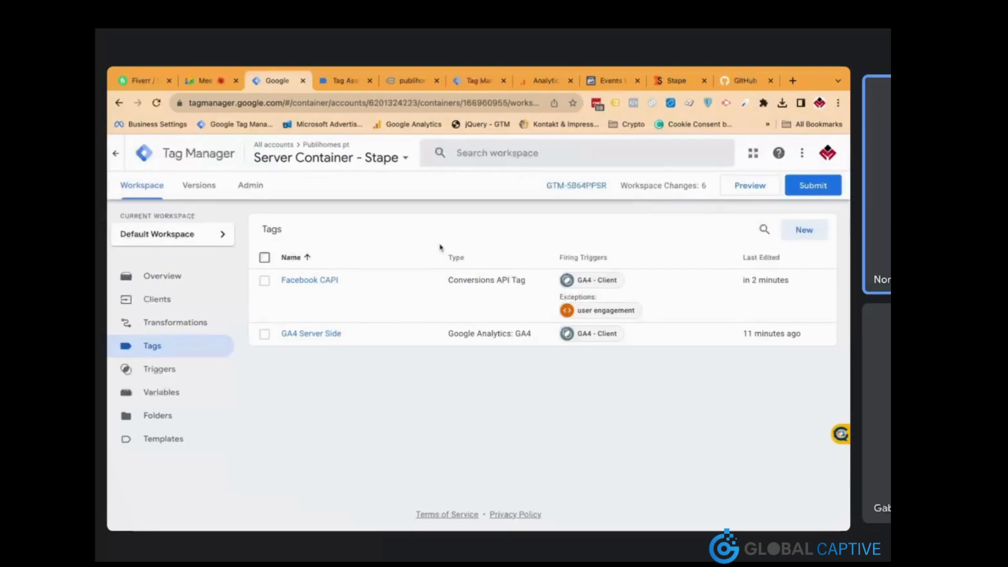
click(612, 80)
scroll(499, 369, up, 3)
scroll(500, 369, up, 10)
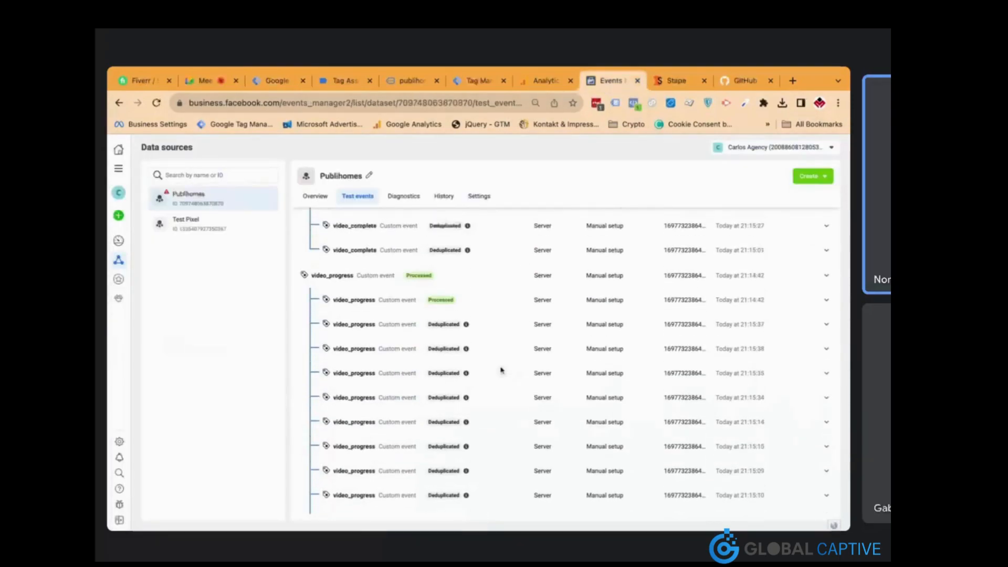
click(323, 202)
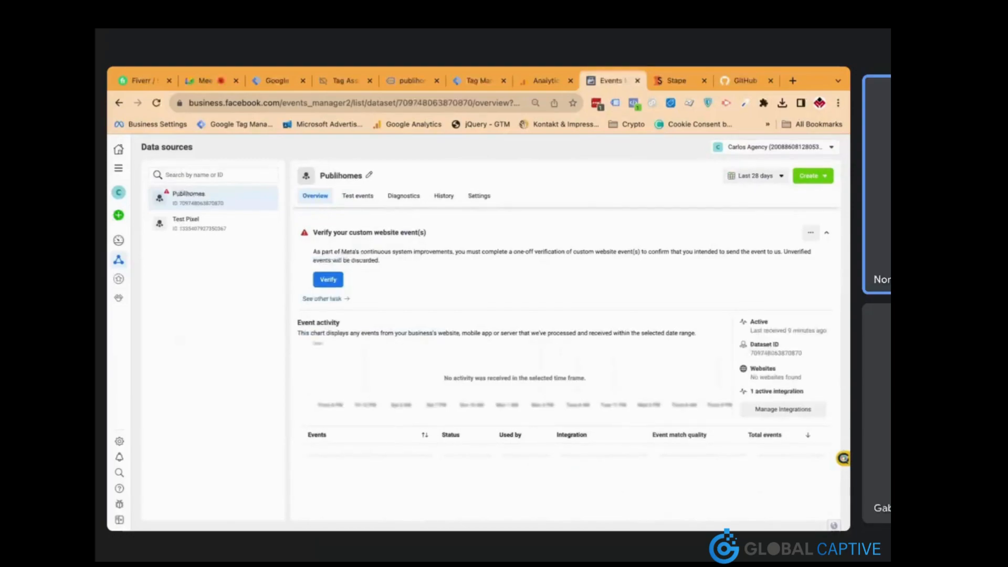
scroll(478, 345, down, 1)
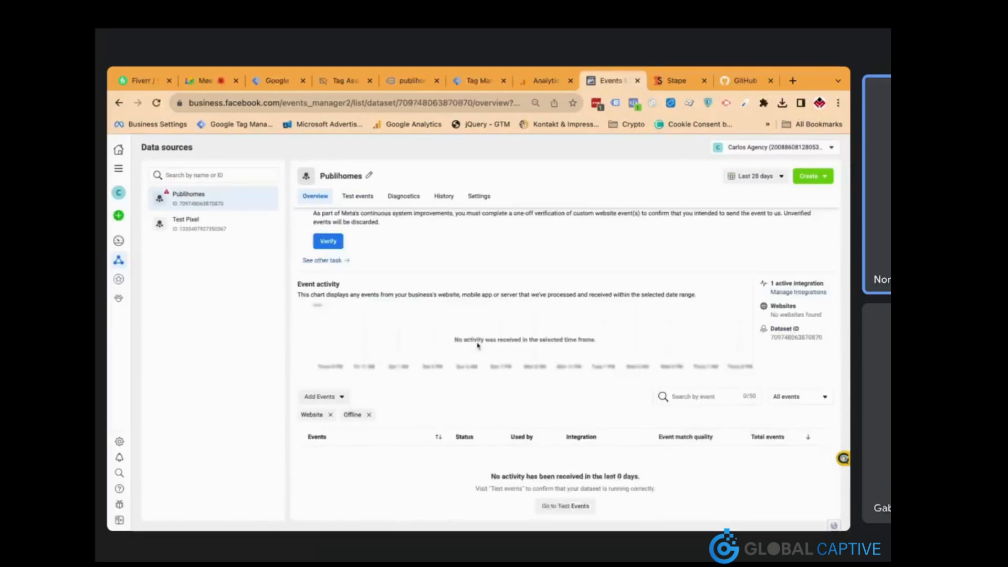
key(super+r)
scroll(469, 472, up, 1)
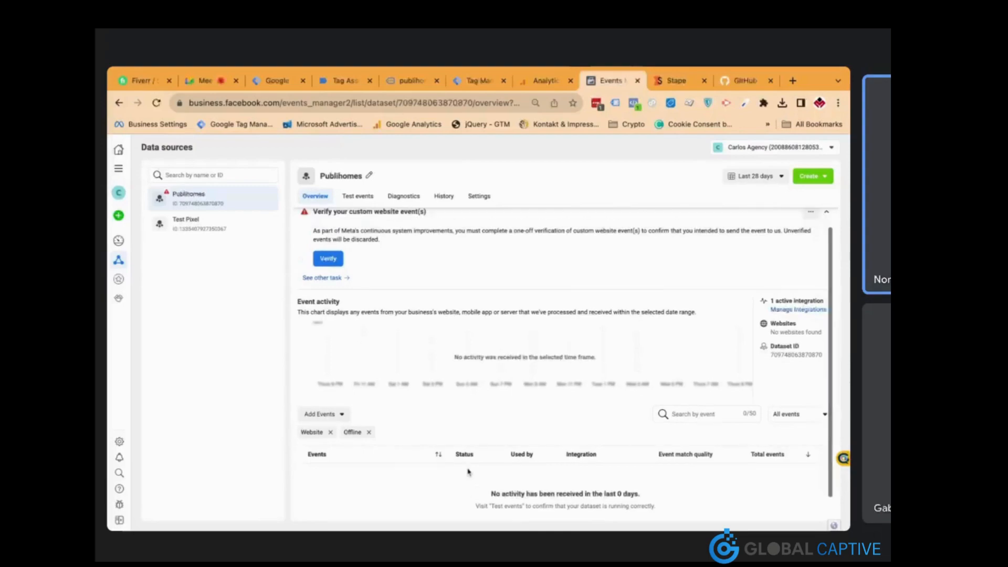
scroll(469, 471, down, 1)
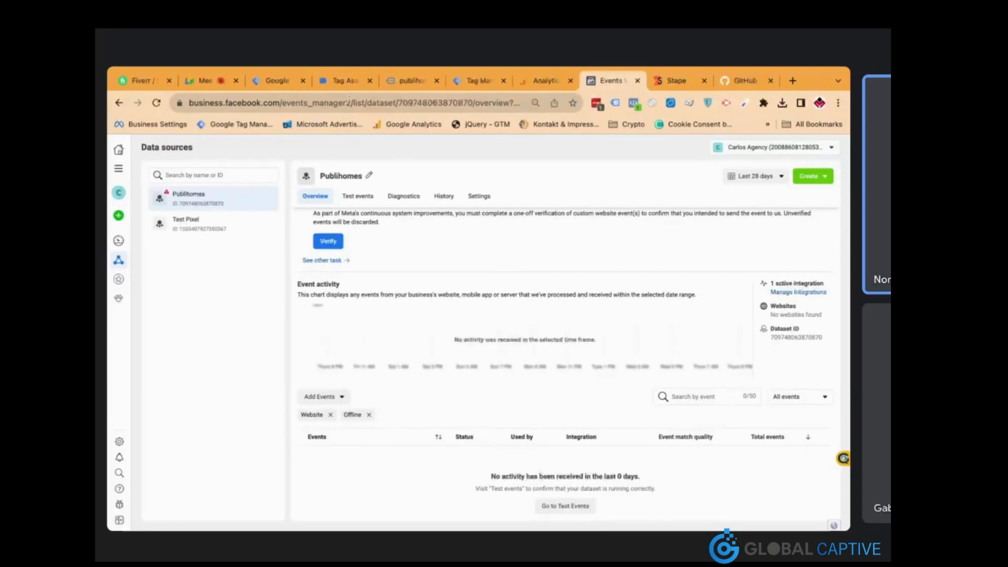
click(278, 83)
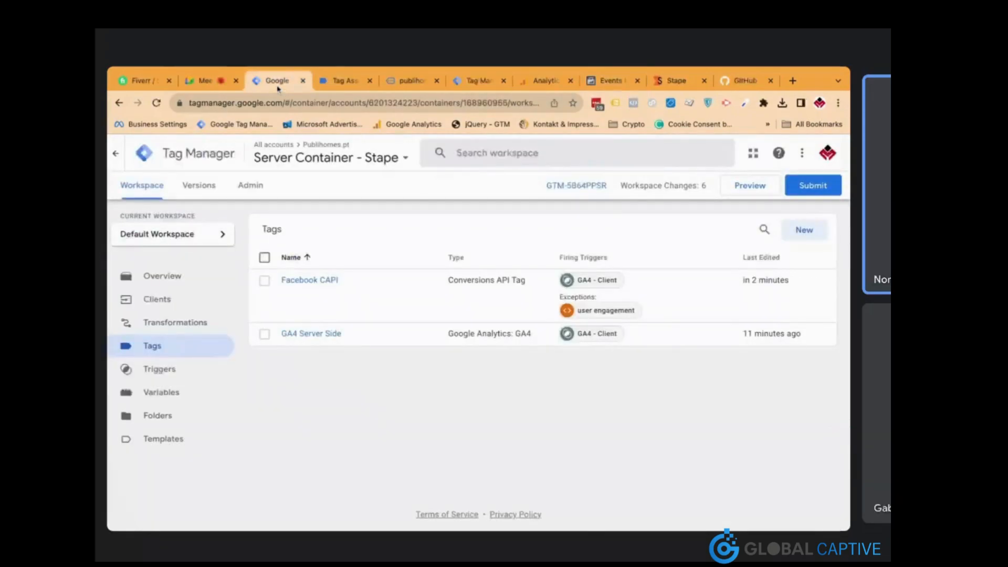
Clear the Facebook CAPI tag's Test Event Code and save the tag
click(324, 283)
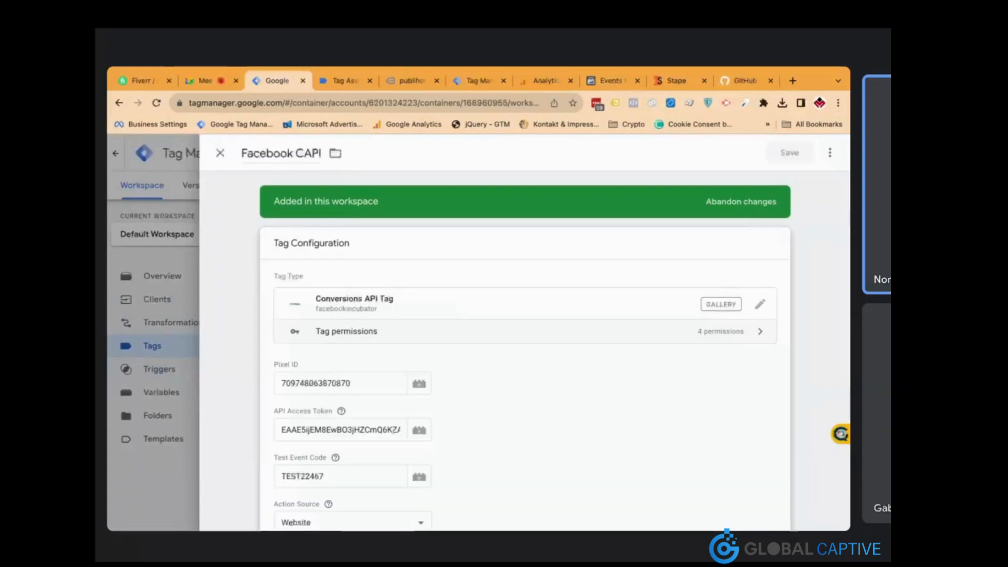
click(348, 476)
key(ctrl+a)
key(BackSpace)
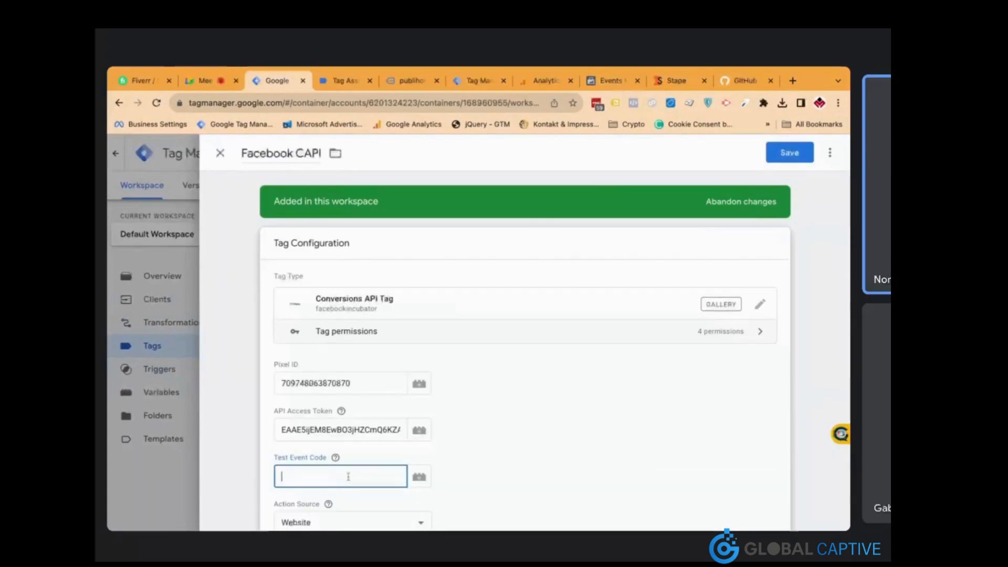
click(788, 154)
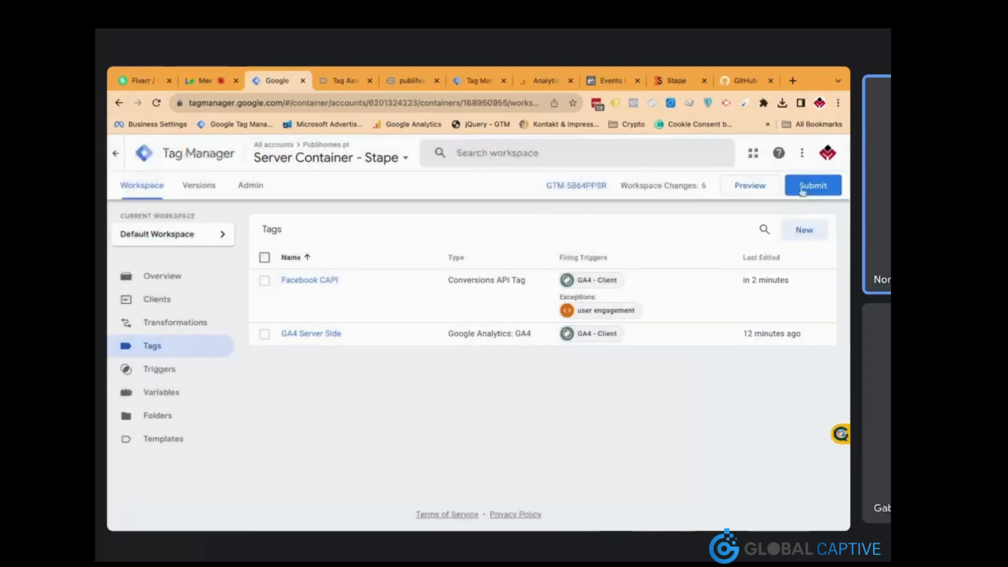
Publish the Server Container - Stape as Version 2, skipping the version description
click(814, 184)
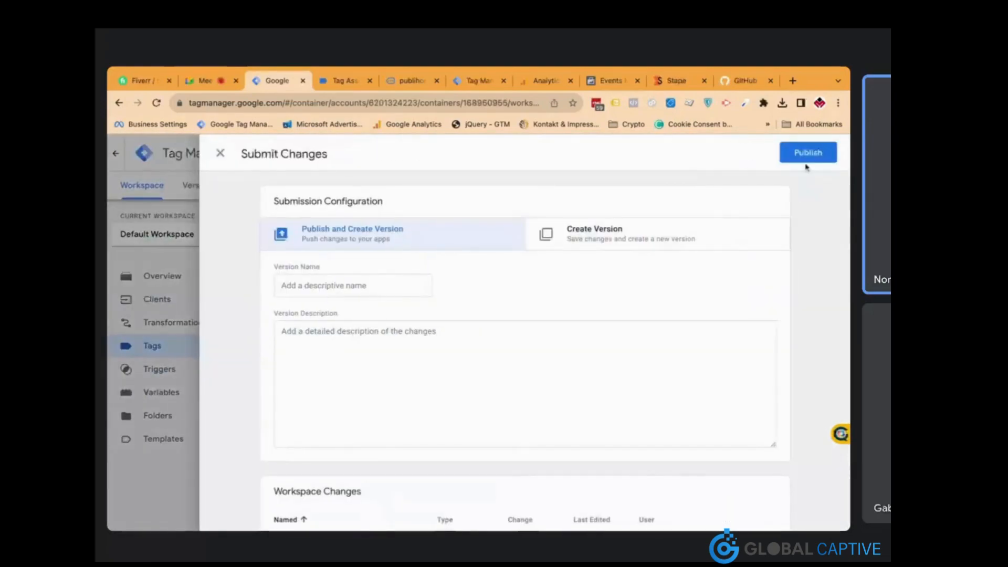
click(809, 153)
click(583, 491)
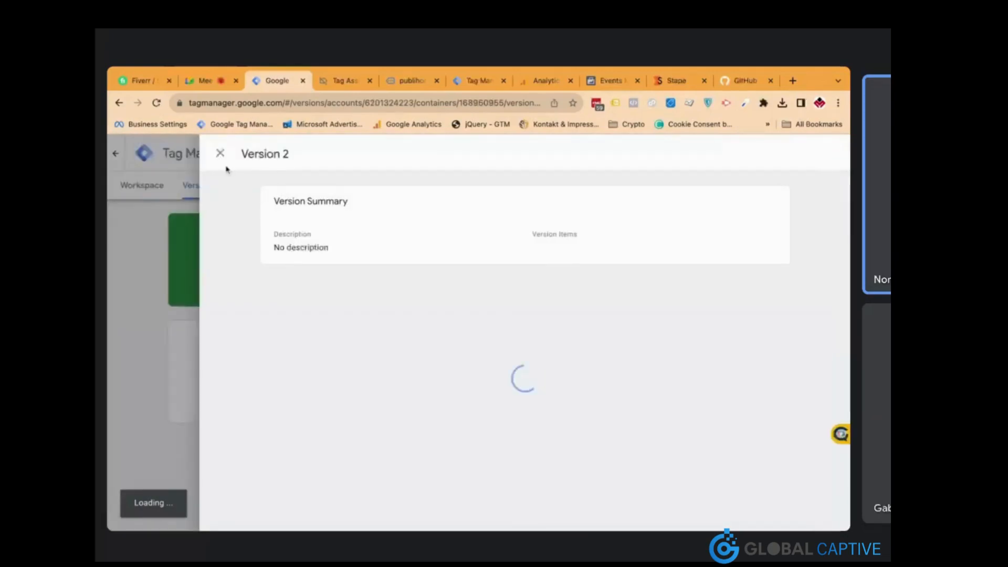
click(220, 155)
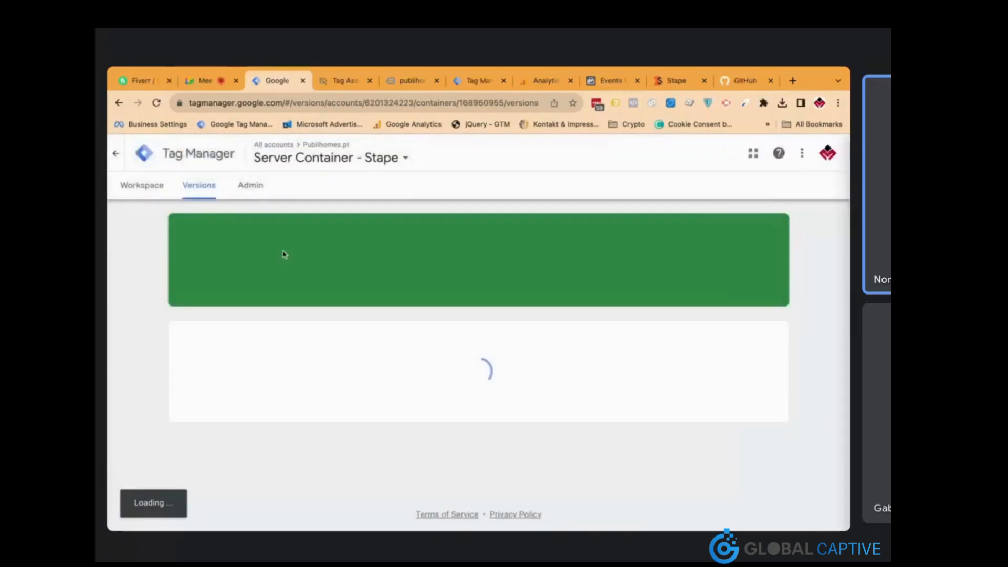
click(159, 195)
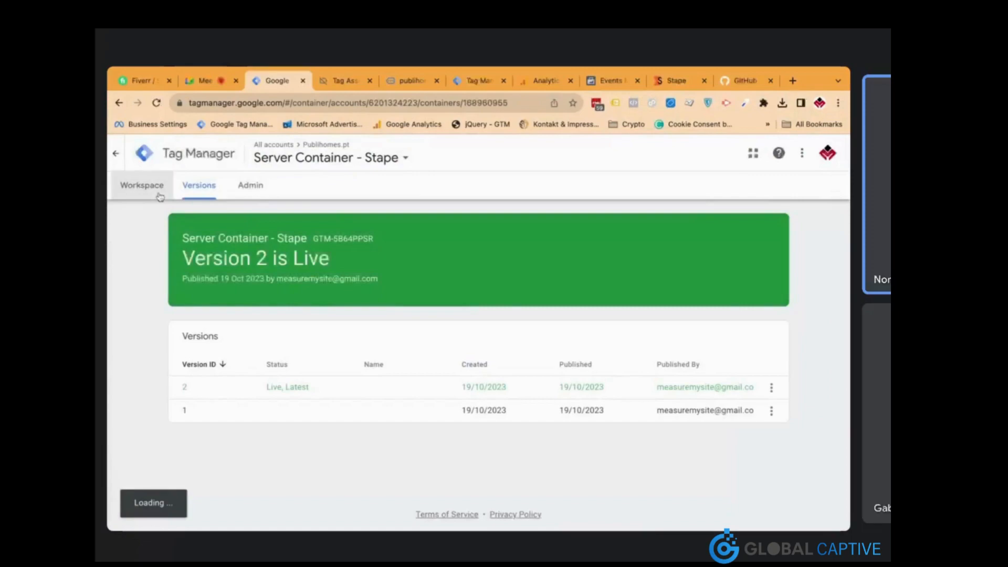
click(322, 163)
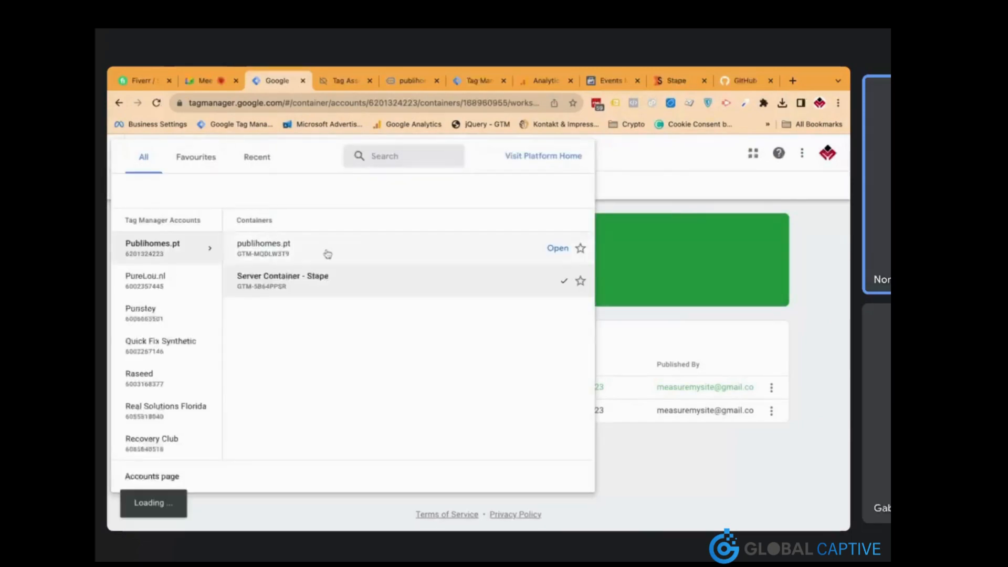
Open the publihomes.pt web container and publish its 20 changes without a version description
click(355, 252)
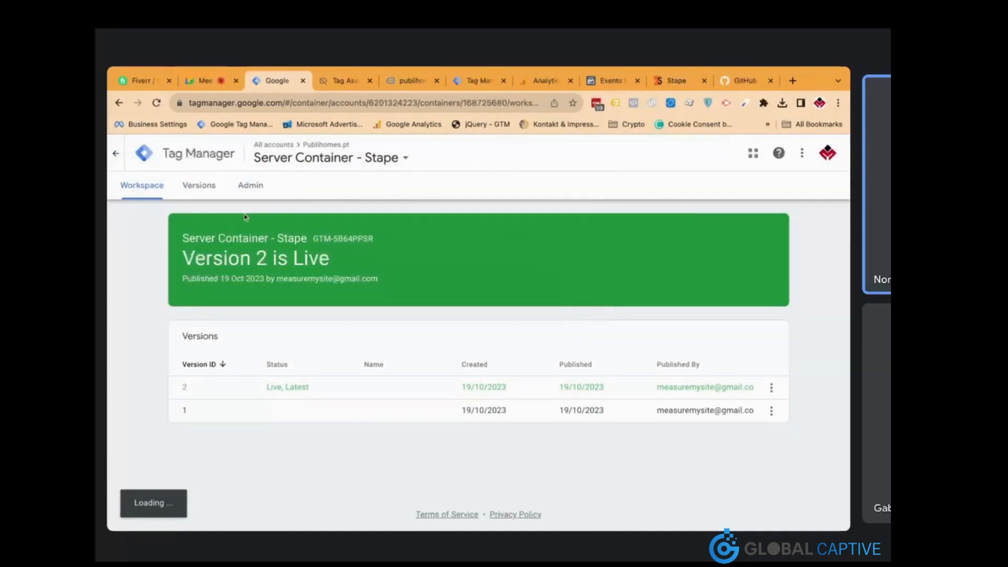
click(327, 160)
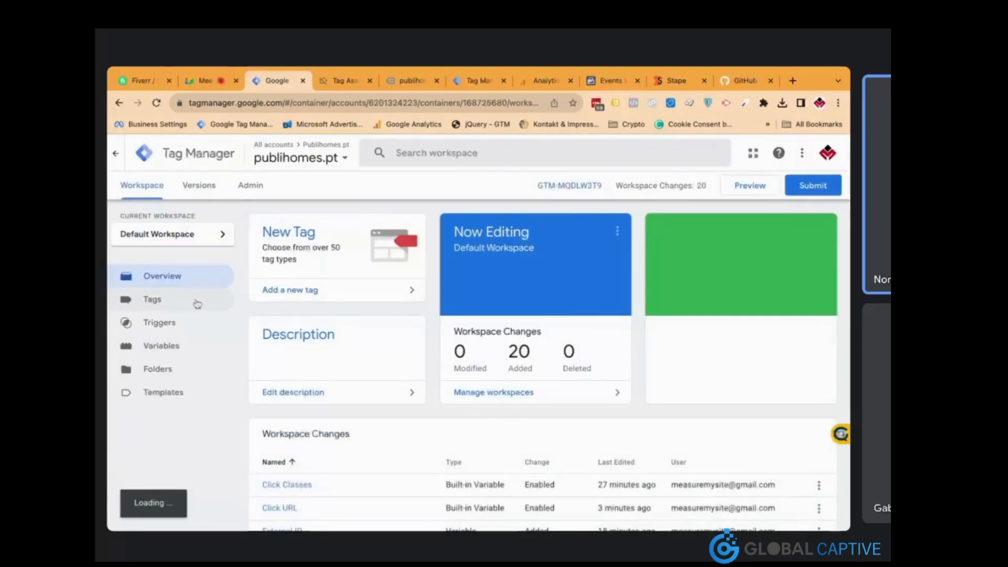
click(198, 303)
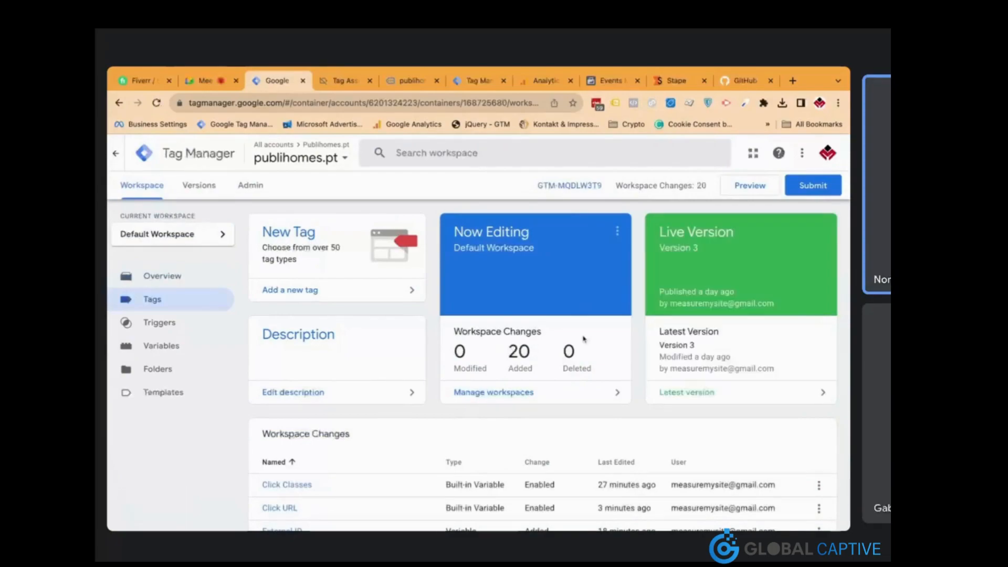
click(813, 185)
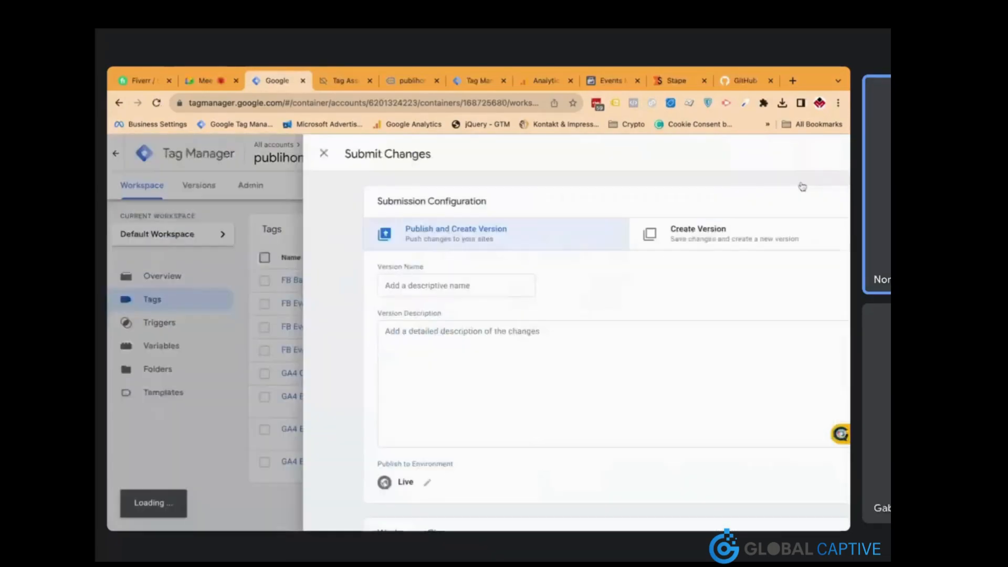
click(804, 156)
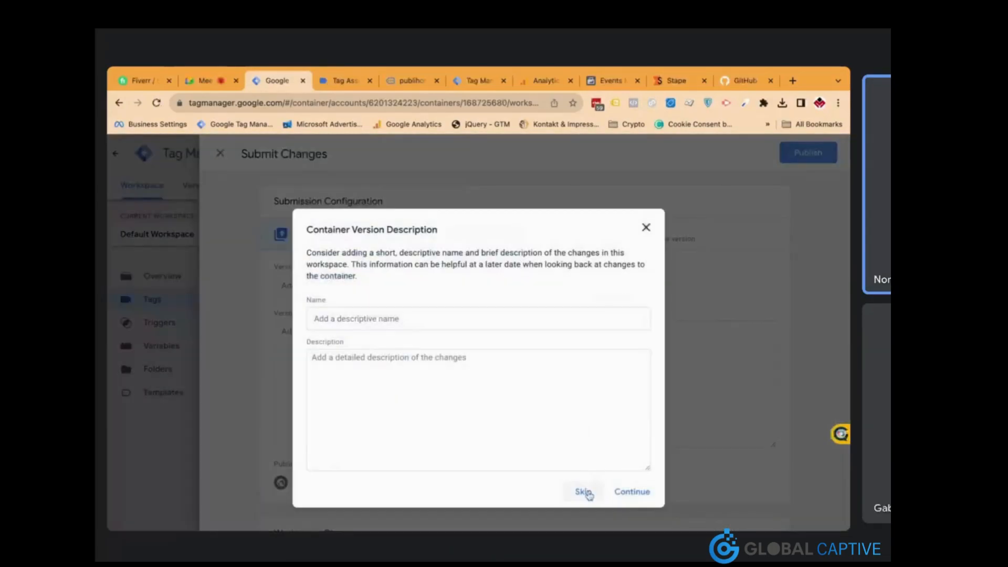
click(583, 492)
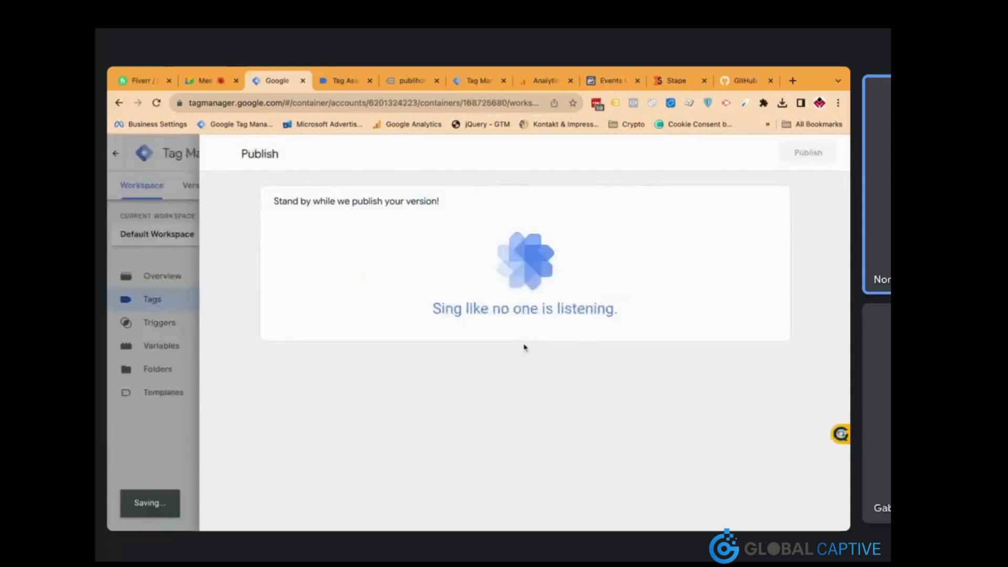
click(610, 86)
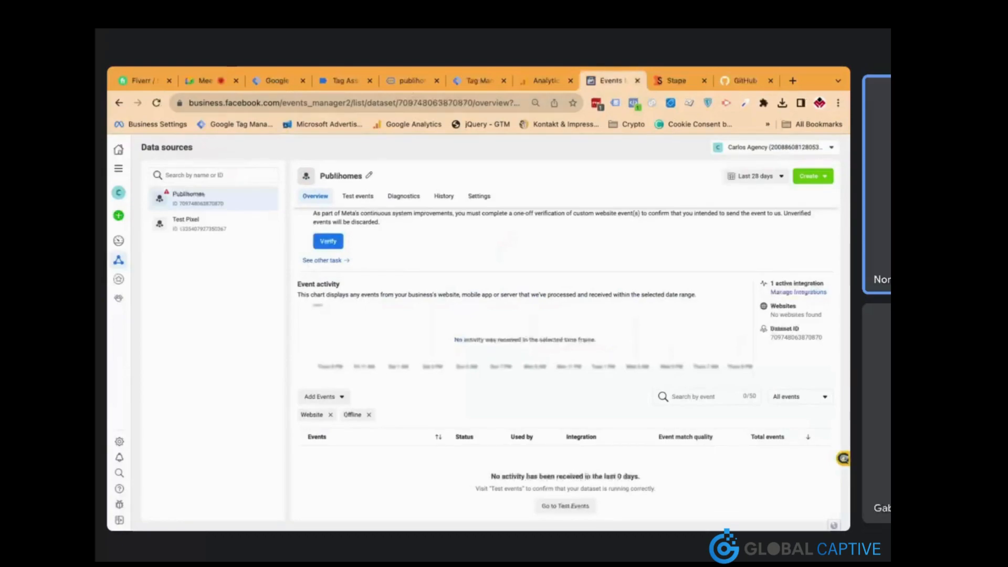
Confirm Facebook CAPI and GA4 Server Side fired in Stape preview, then review Tag Assistant's Link Click event
click(412, 81)
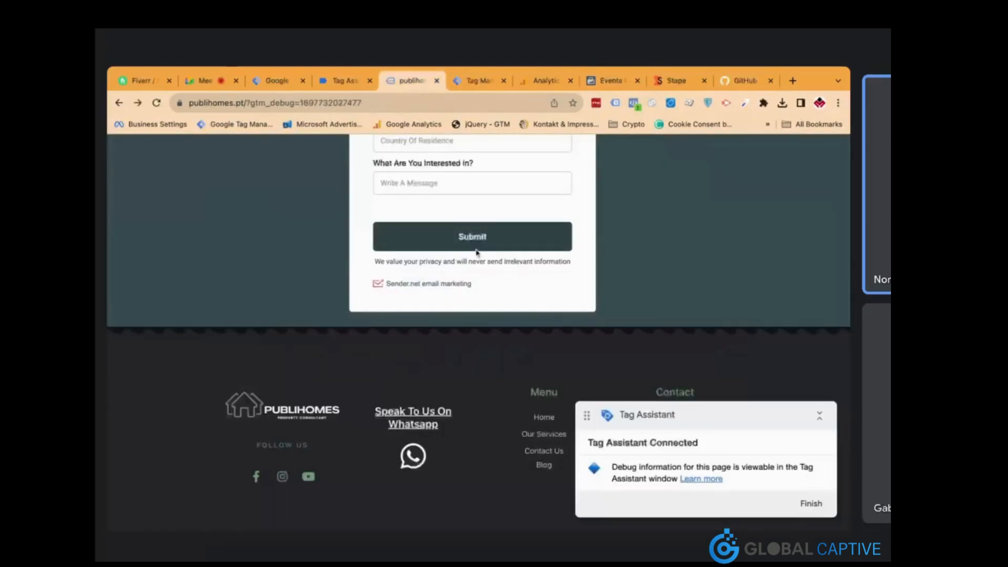
scroll(477, 253, up, 20)
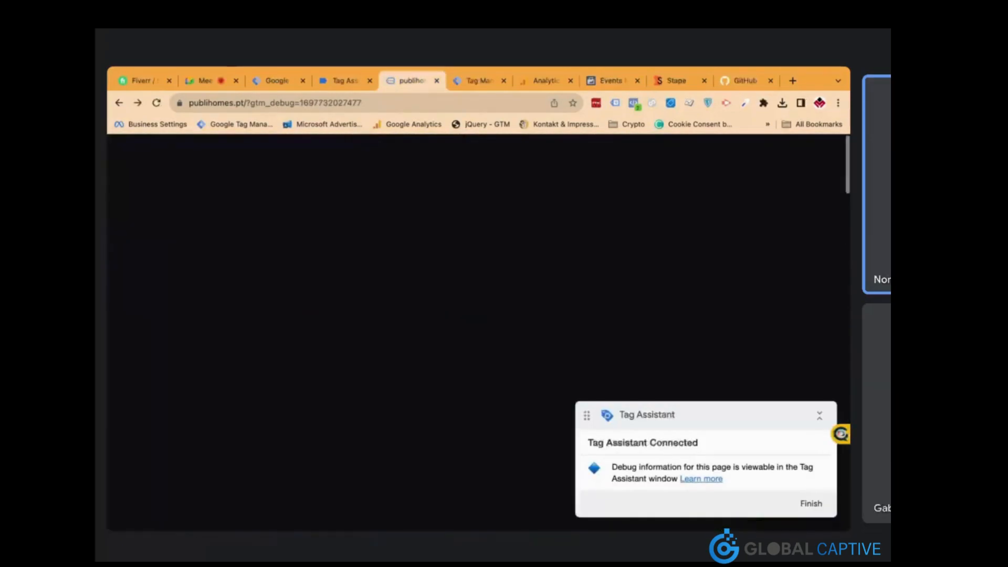
click(480, 81)
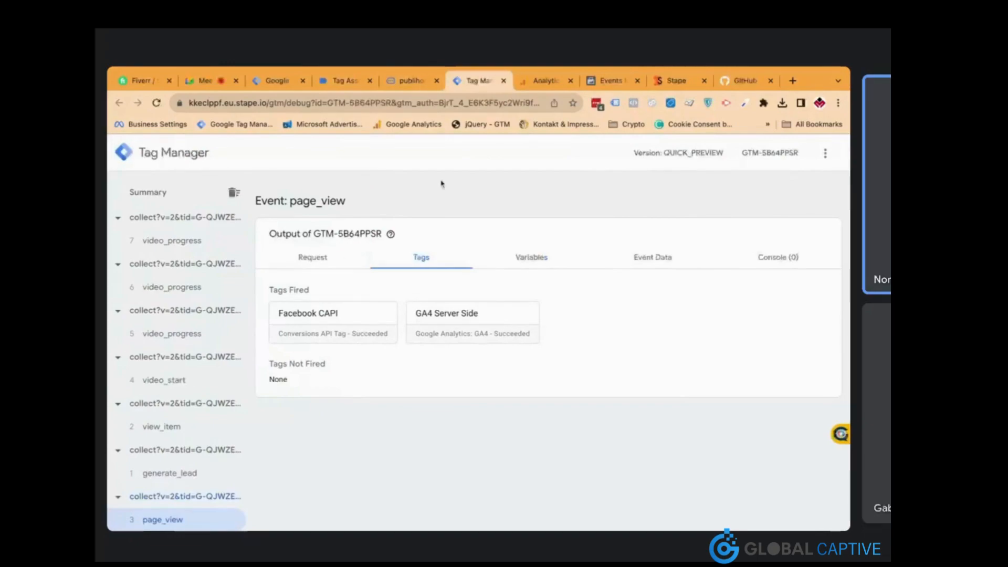
click(344, 84)
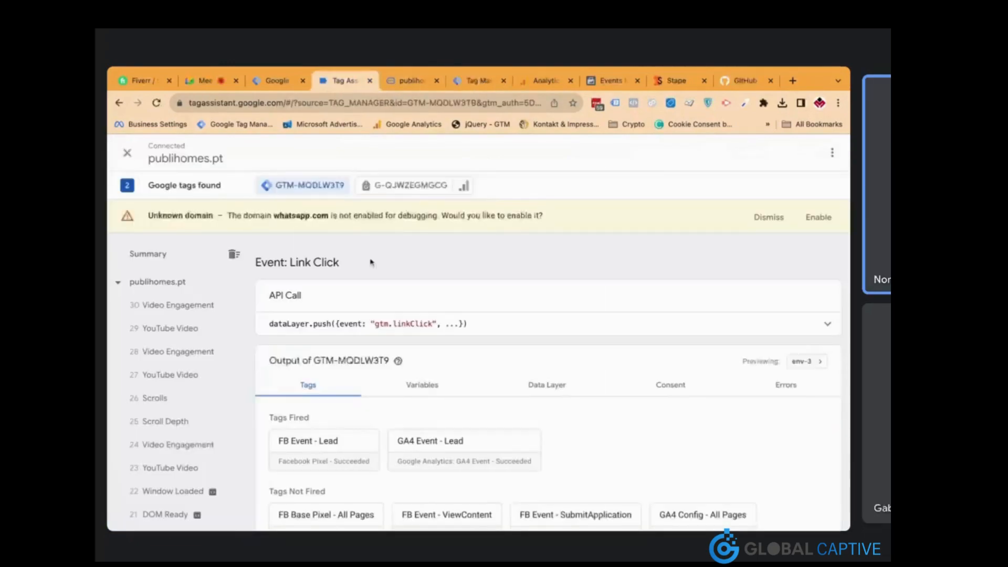
Check Events Manager and Tag Manager, then close the Tag Assistant, publihomes.pt and Stape preview tabs
click(604, 82)
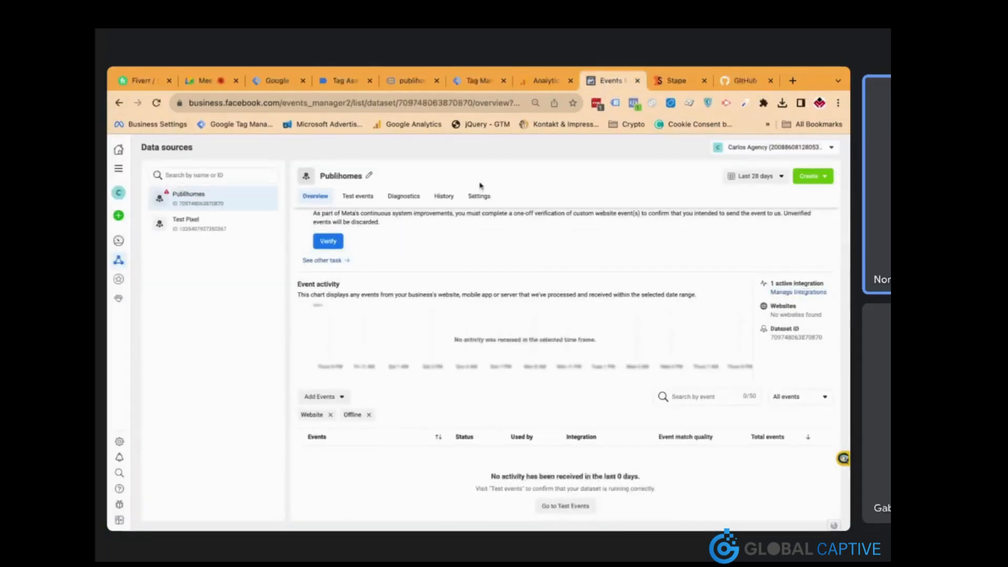
click(284, 81)
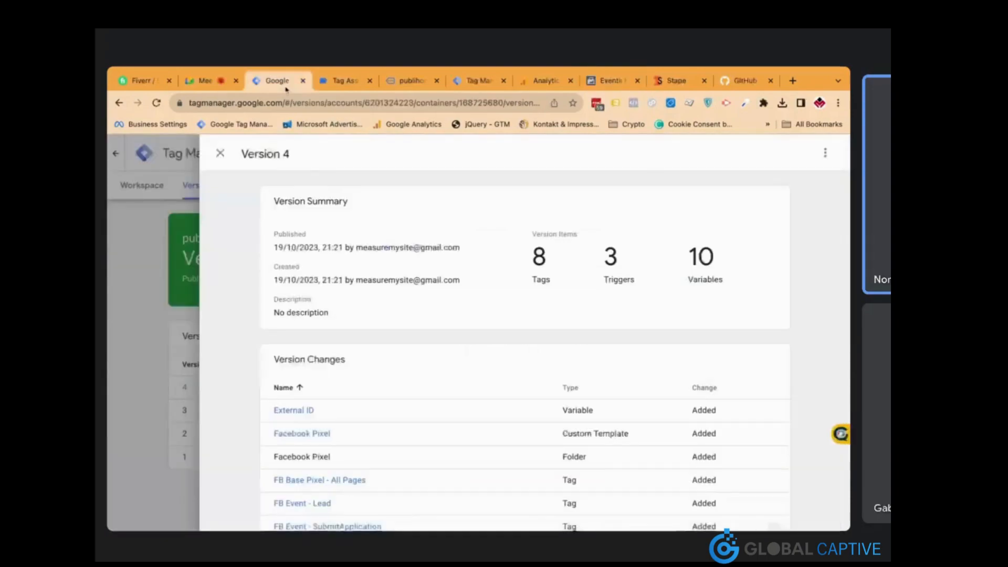
click(370, 80)
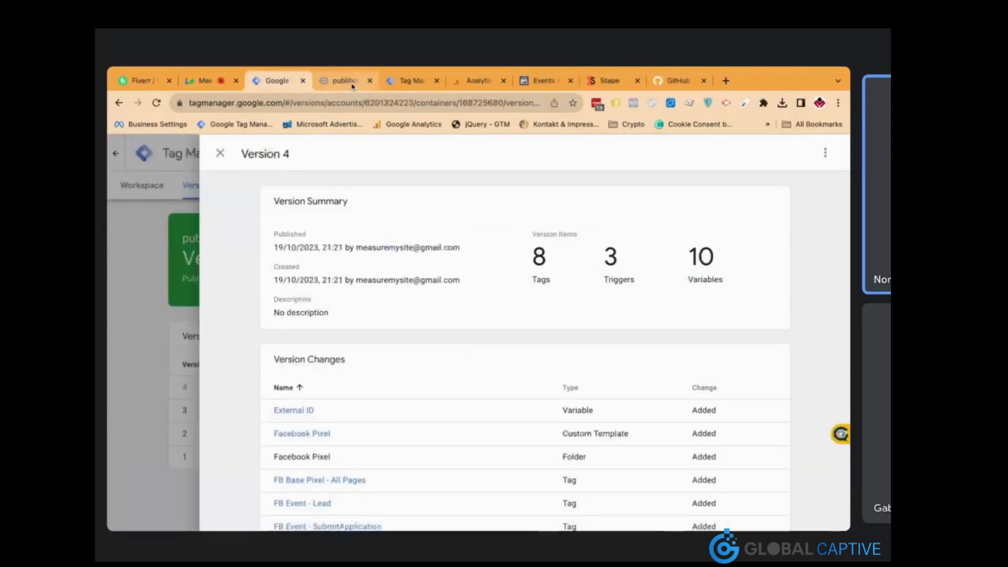
click(366, 82)
click(369, 80)
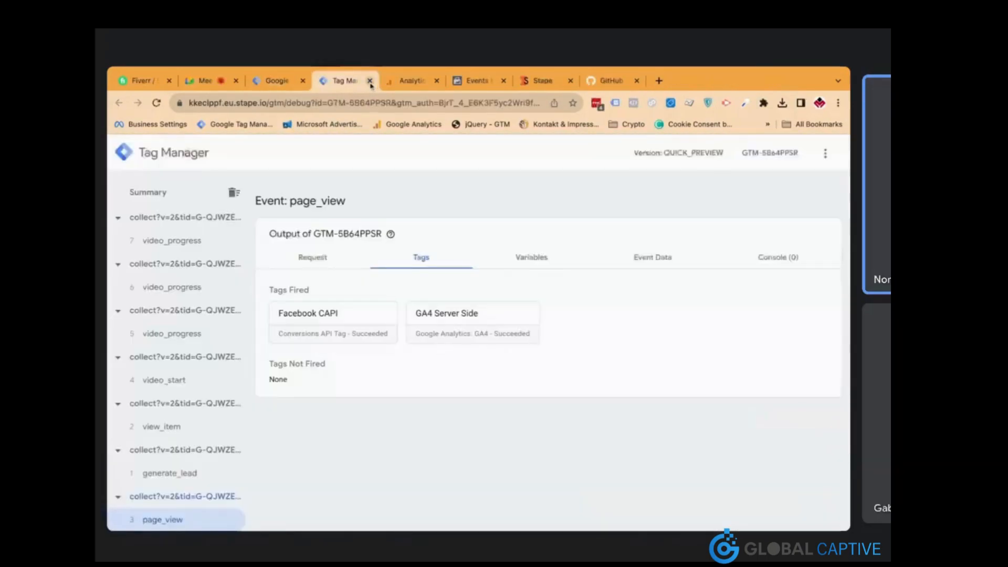
click(370, 80)
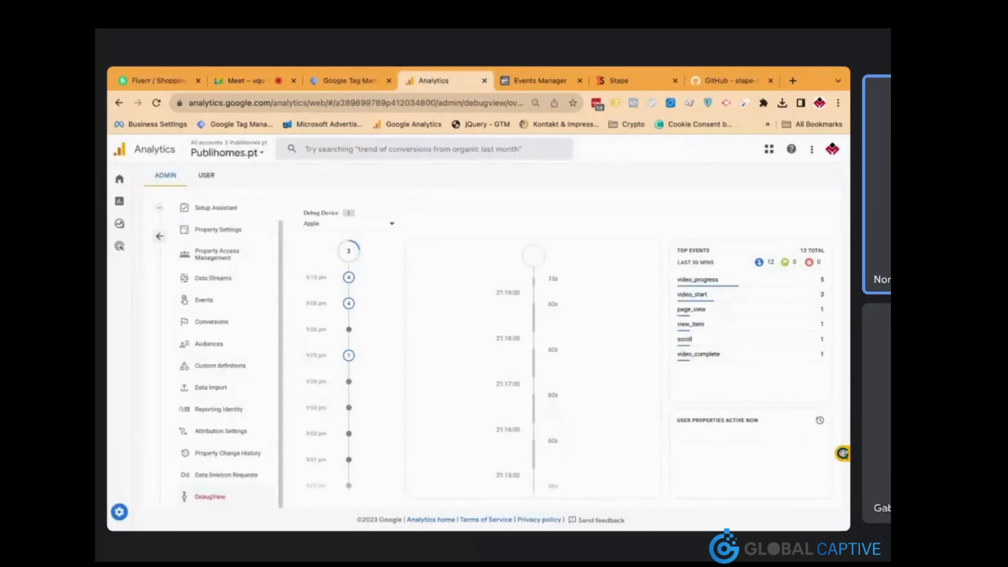
scroll(239, 304, up, 1)
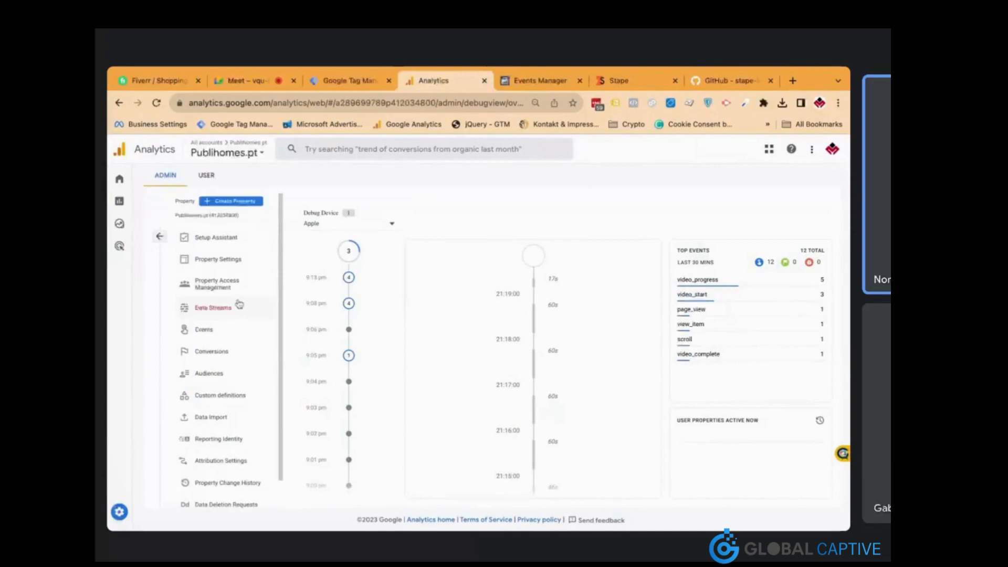